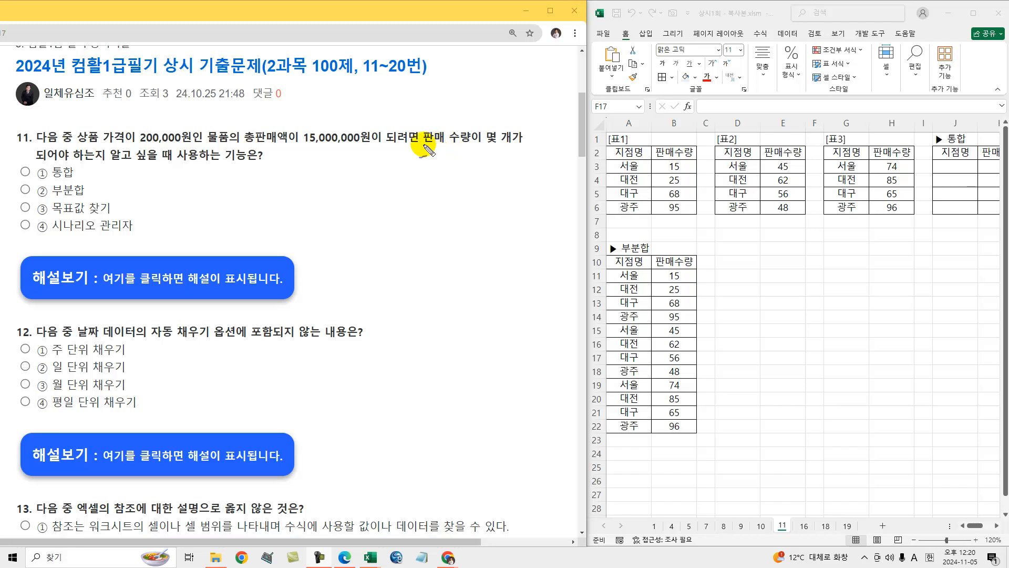
Underline the key phrases of question 11 about the feature being asked for and display its explanation.
drag(109, 163, 162, 163)
drag(235, 163, 258, 164)
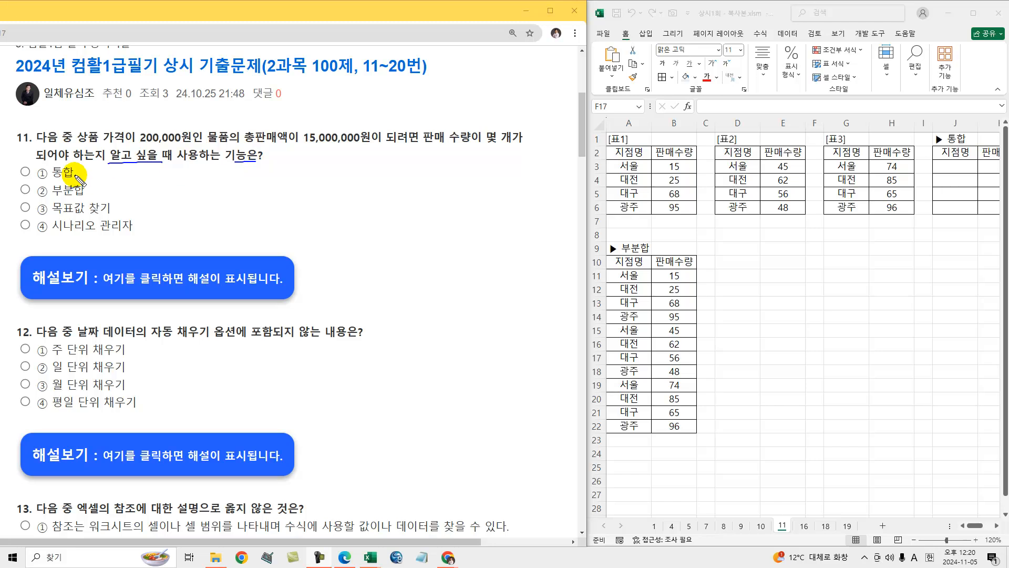
click(120, 213)
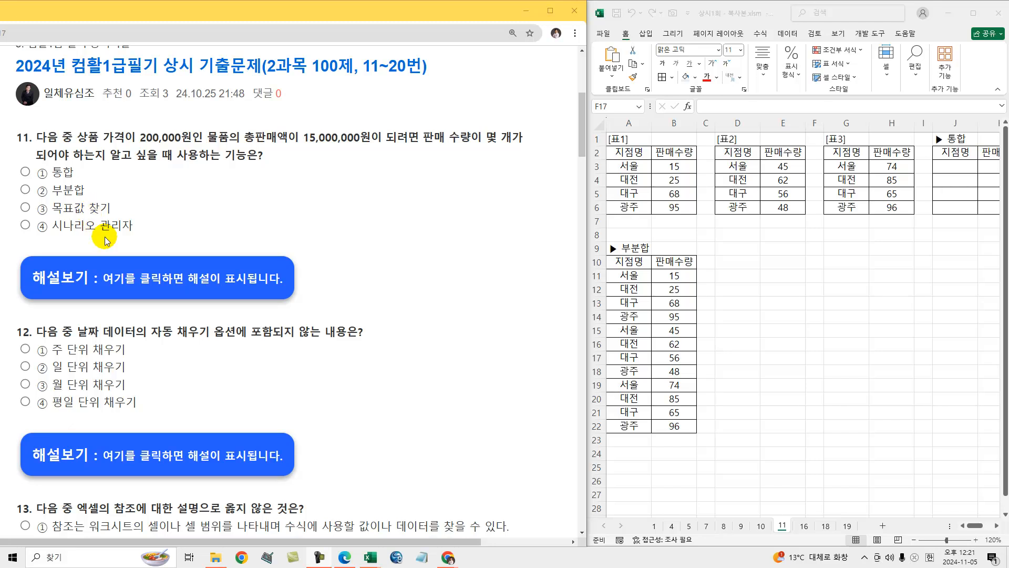
click(127, 282)
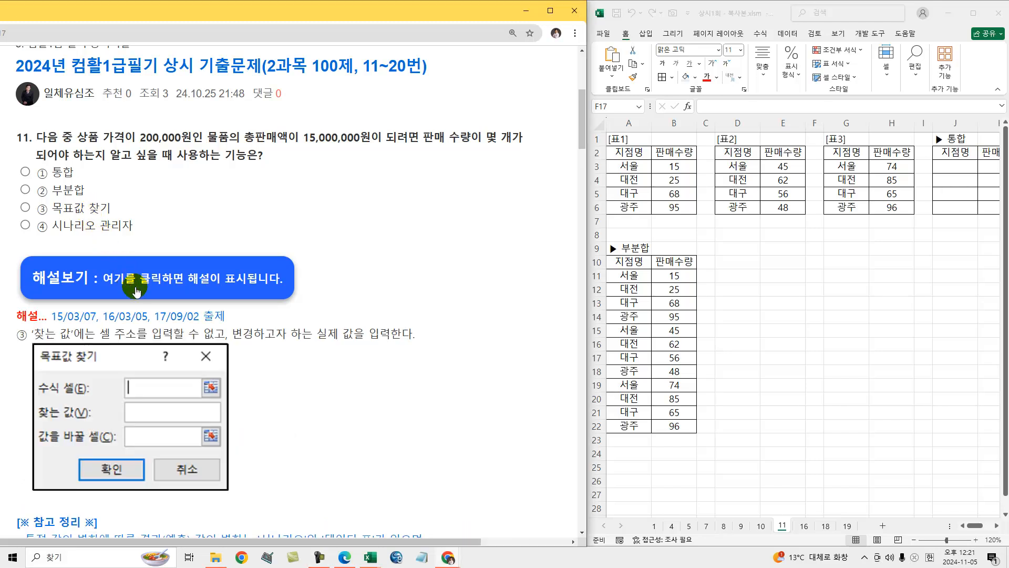
scroll(202, 381, down, 5)
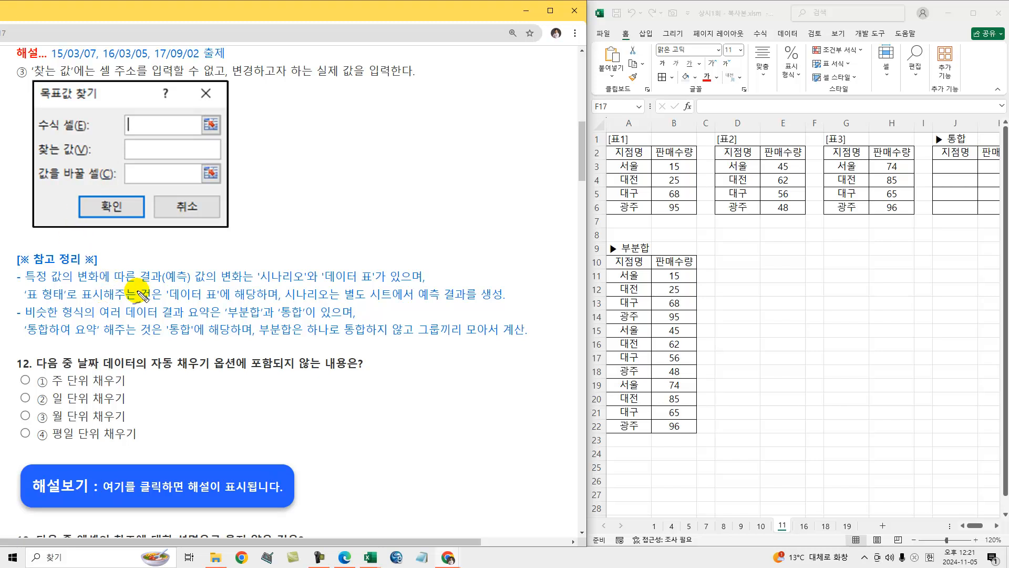
Underline the reference notes on 시나리오 and 데이터 표, covering predicted results, table form and separate-sheet output.
drag(143, 285, 178, 286)
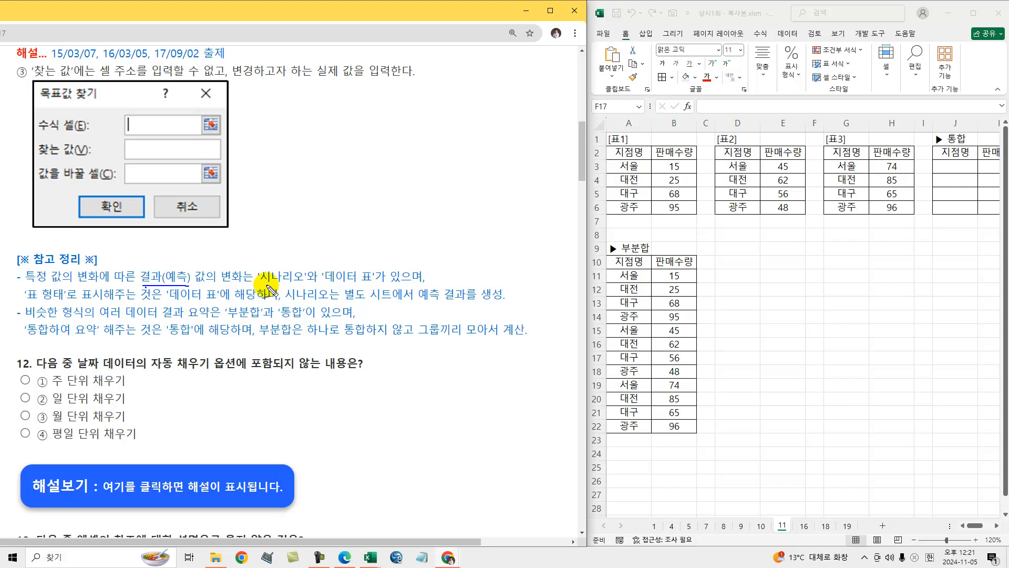
drag(266, 287, 369, 284)
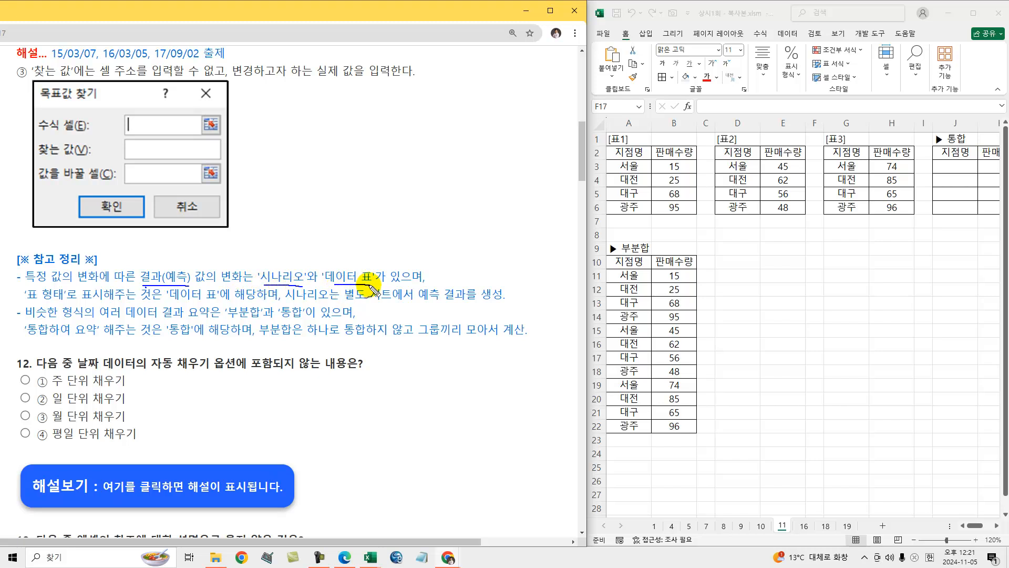
drag(25, 302, 63, 303)
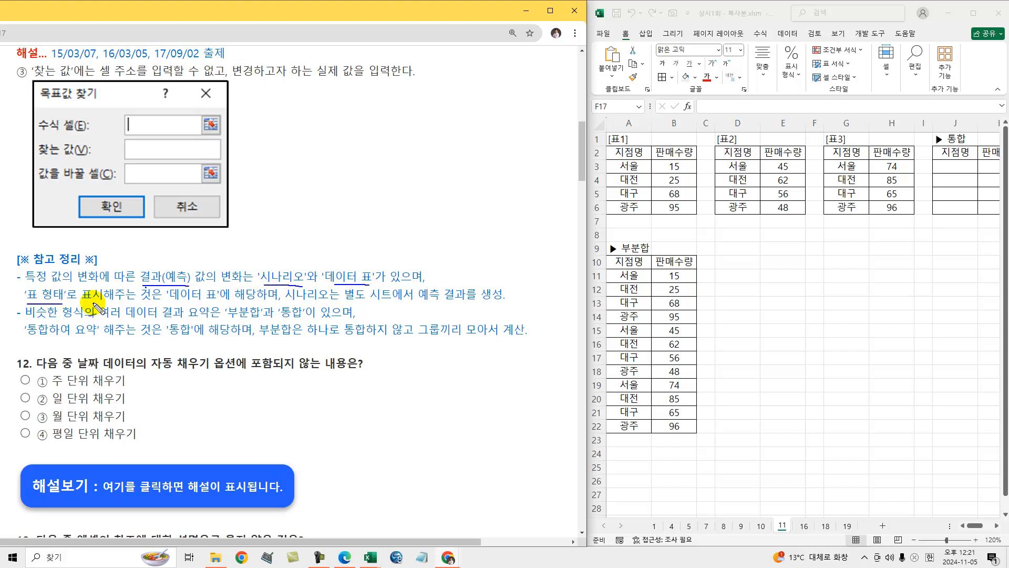
drag(172, 302, 211, 302)
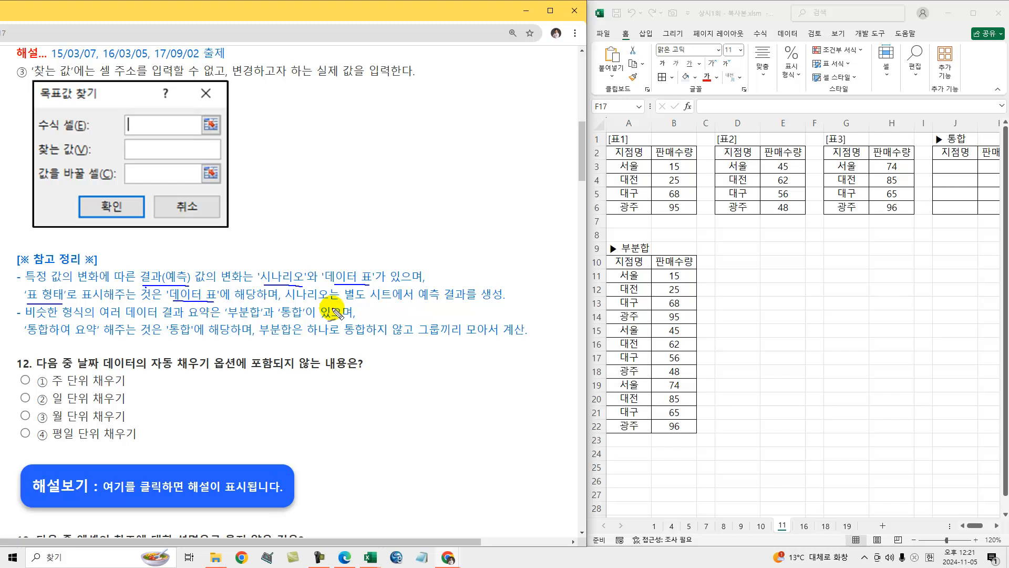
drag(293, 302, 514, 304)
Mark the notes comparing 부분합 and 통합 for summarizing similar data, and clear the annotations.
drag(25, 318, 93, 319)
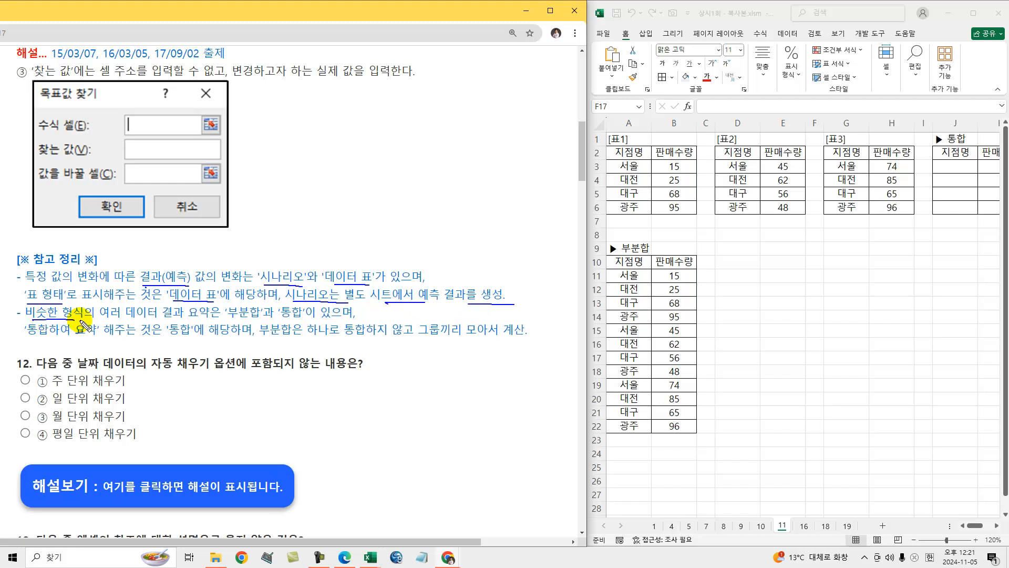
mouse_move(227, 318)
mouse_down()
mouse_move(317, 319)
mouse_move(261, 310)
mouse_move(305, 314)
mouse_up()
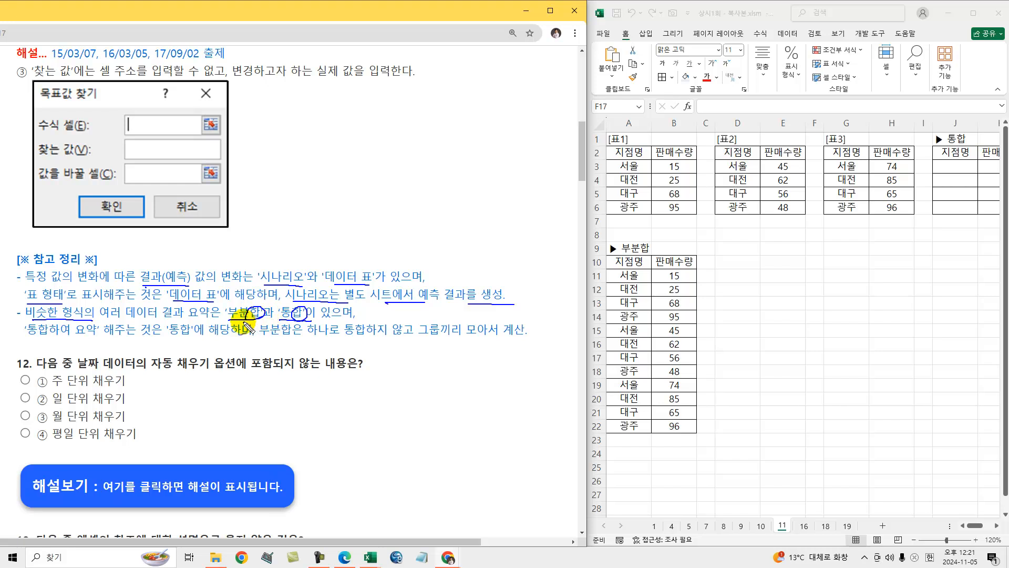
drag(187, 317, 218, 317)
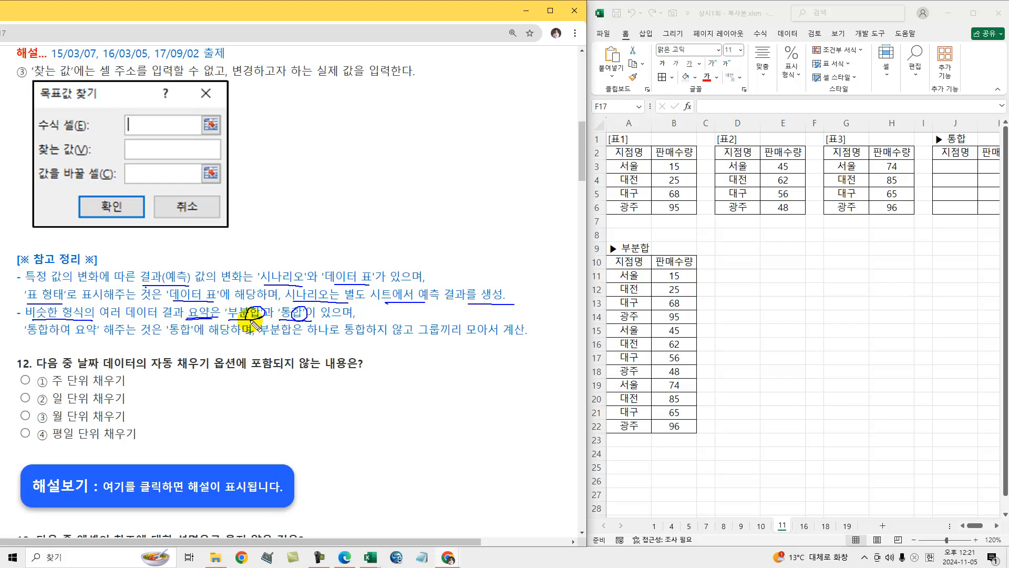
drag(33, 341, 96, 342)
drag(167, 339, 519, 341)
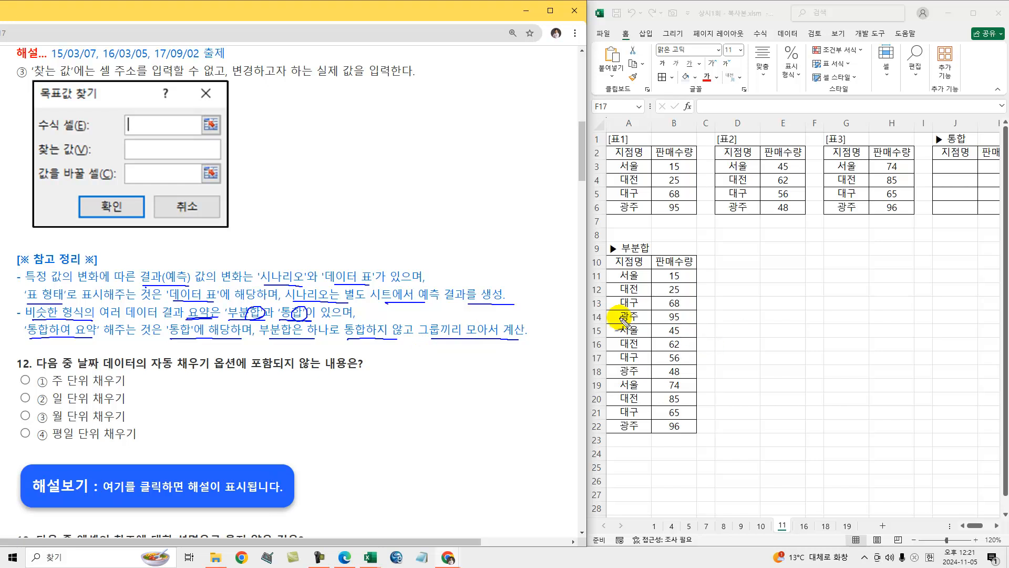
key(Escape)
scroll(582, 310, up, 4)
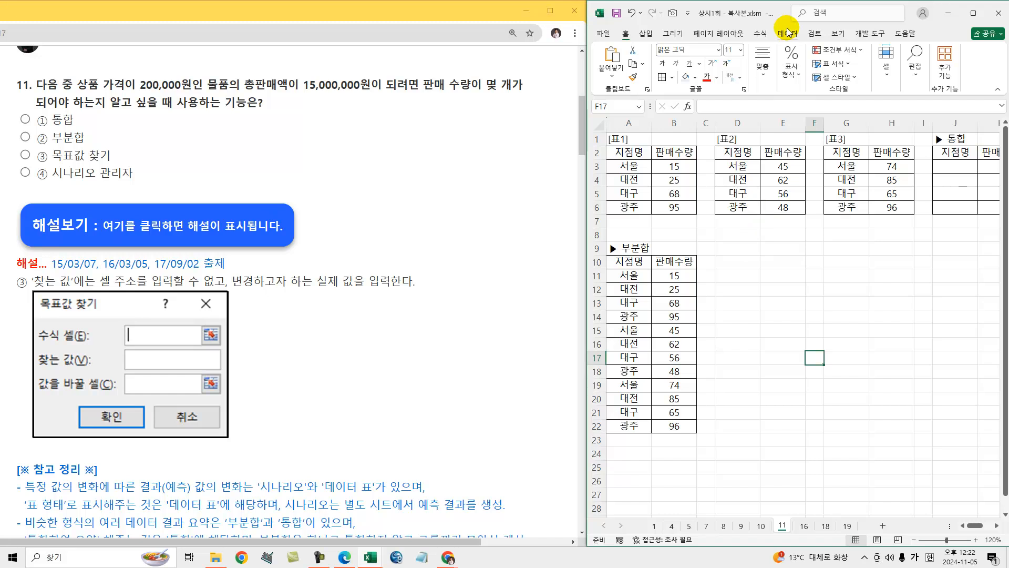
Maximize the workbook window and examine the [표1], [표2] and [표3] source tables.
double_click(748, 17)
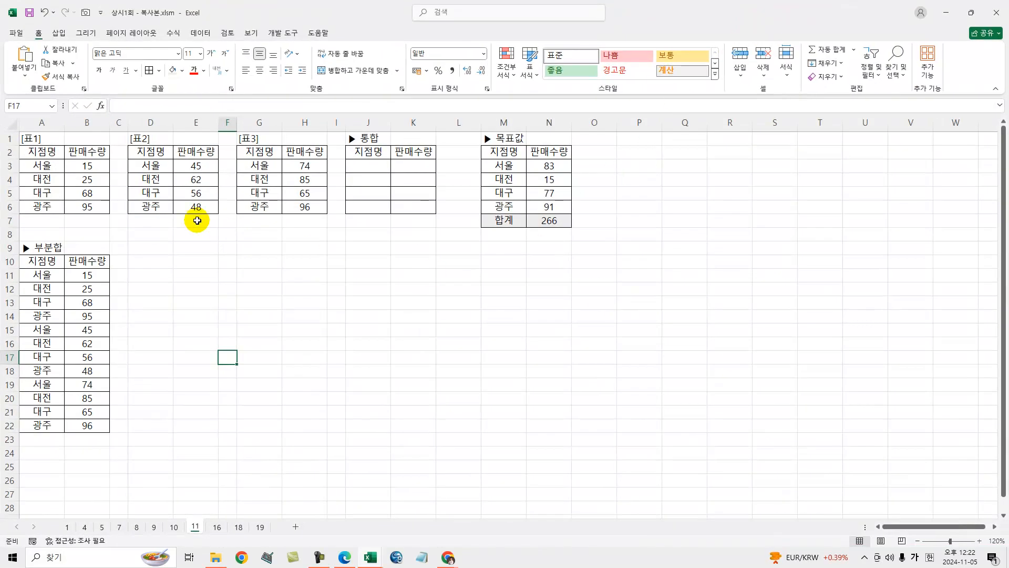
drag(47, 151, 97, 199)
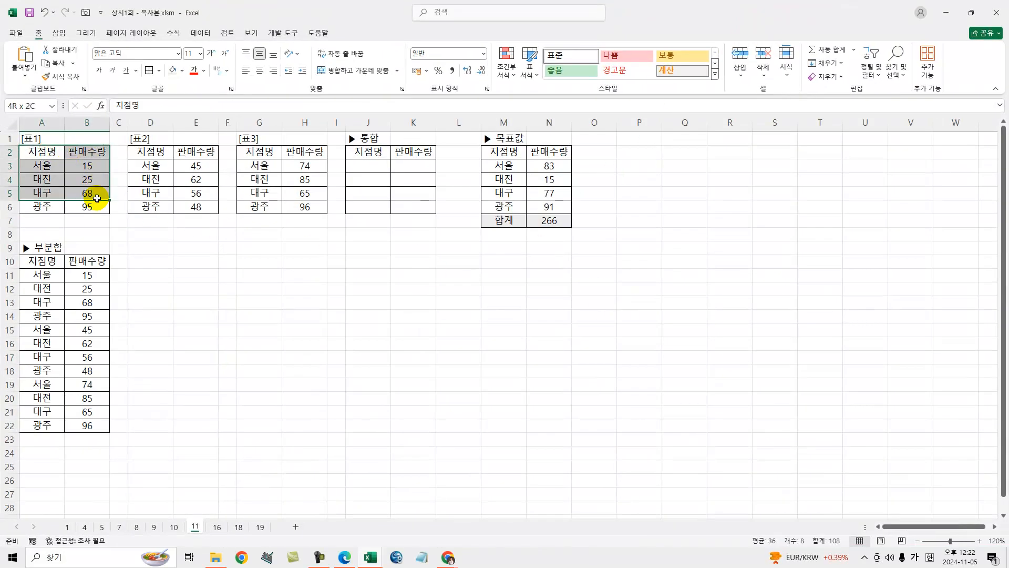
click(152, 153)
click(259, 152)
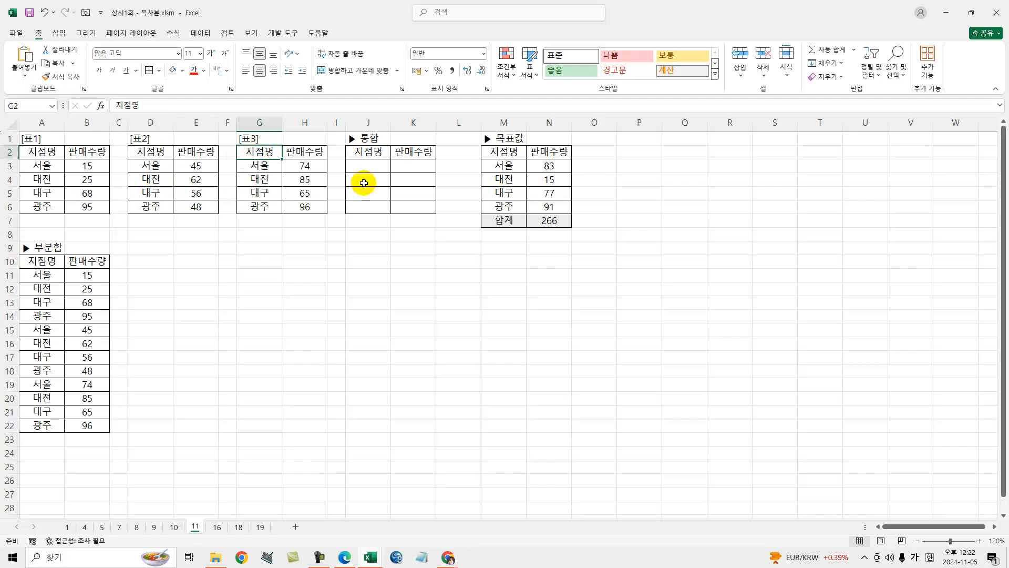
Start a data consolidation (통합) into range J2:K6, keeping 합계 as the function.
drag(360, 153, 414, 205)
click(201, 34)
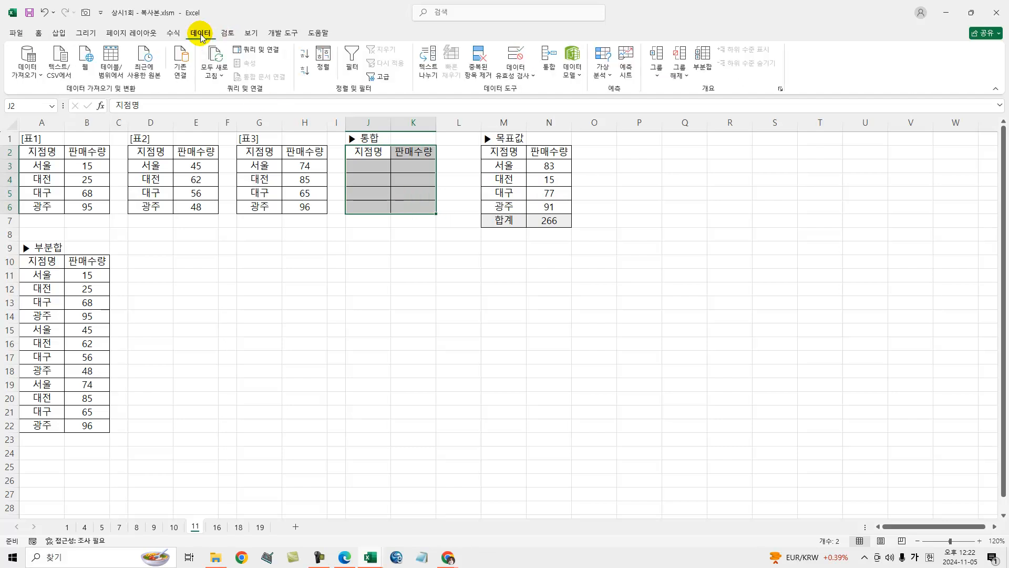
click(547, 70)
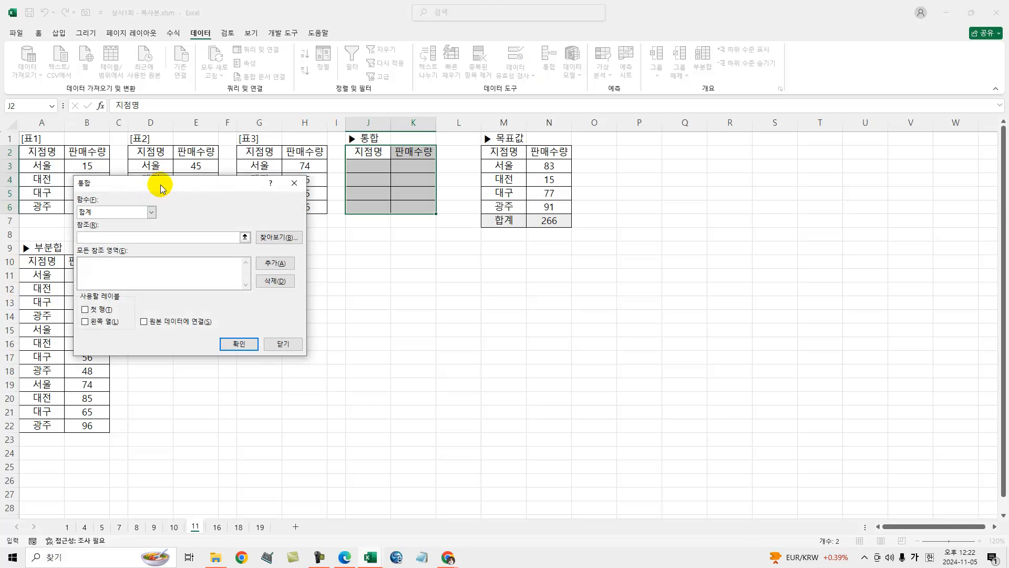
drag(162, 188, 324, 192)
click(314, 216)
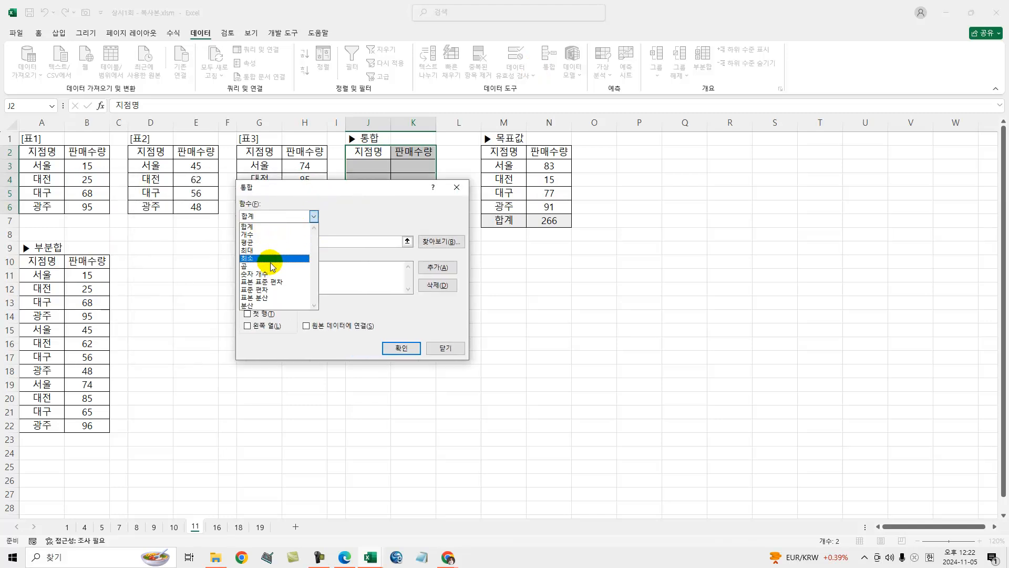
click(315, 218)
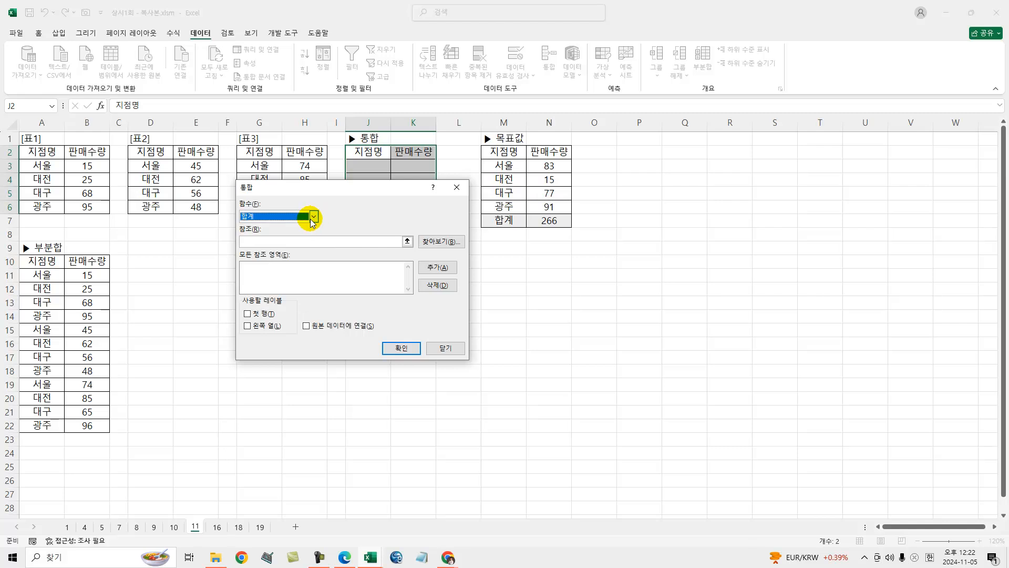
Add A2:B6, D2:E6 and G2:H6 as references and run the consolidation with 첫 행 and 왼쪽 열 labels.
click(266, 243)
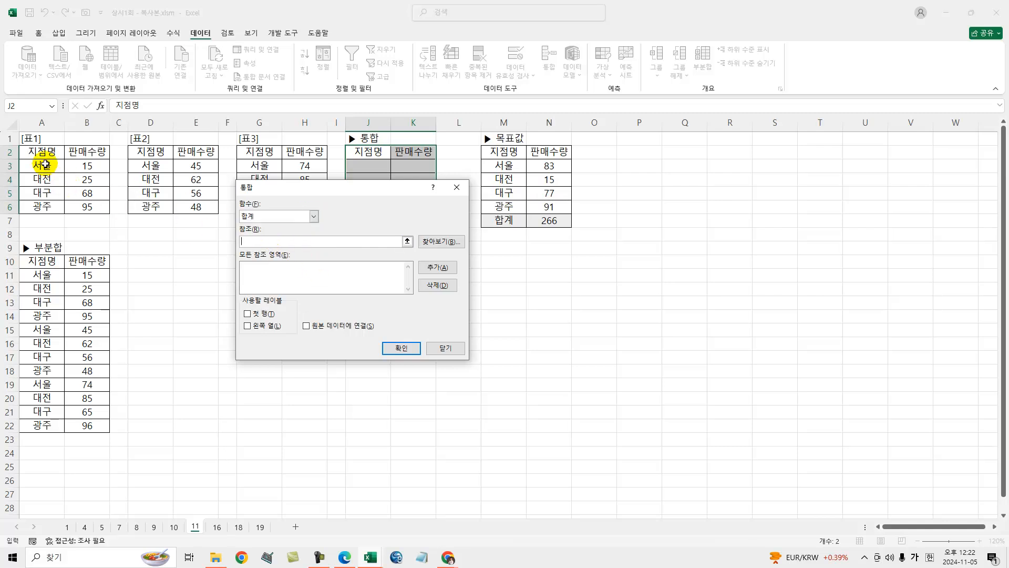
drag(38, 153, 84, 207)
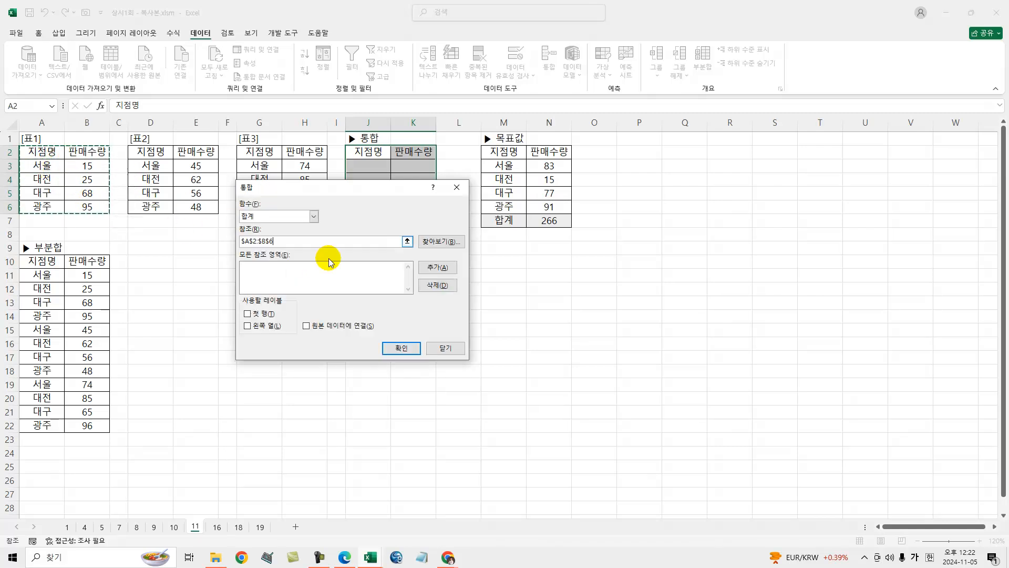
click(431, 268)
drag(151, 153, 212, 206)
click(431, 268)
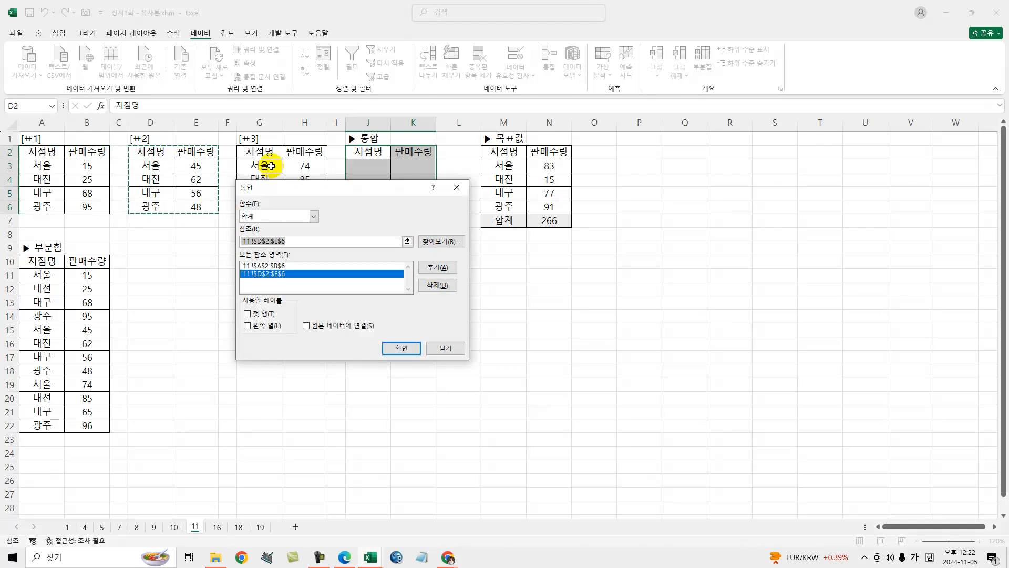
drag(258, 150, 295, 205)
click(431, 267)
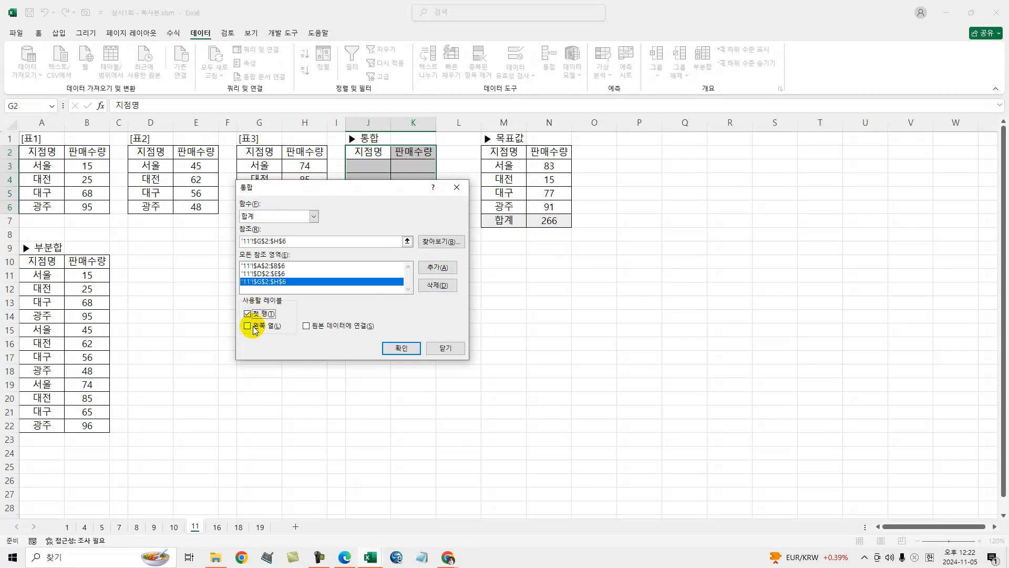
drag(323, 190, 324, 261)
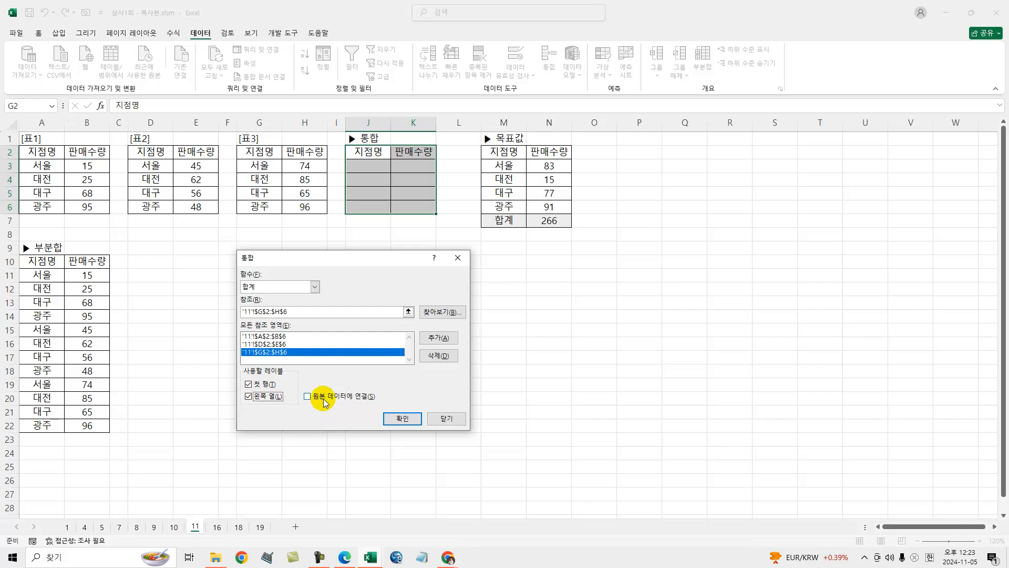
click(397, 418)
Compare the 서울 entries in the three source tables with the consolidated 통합 table.
click(360, 166)
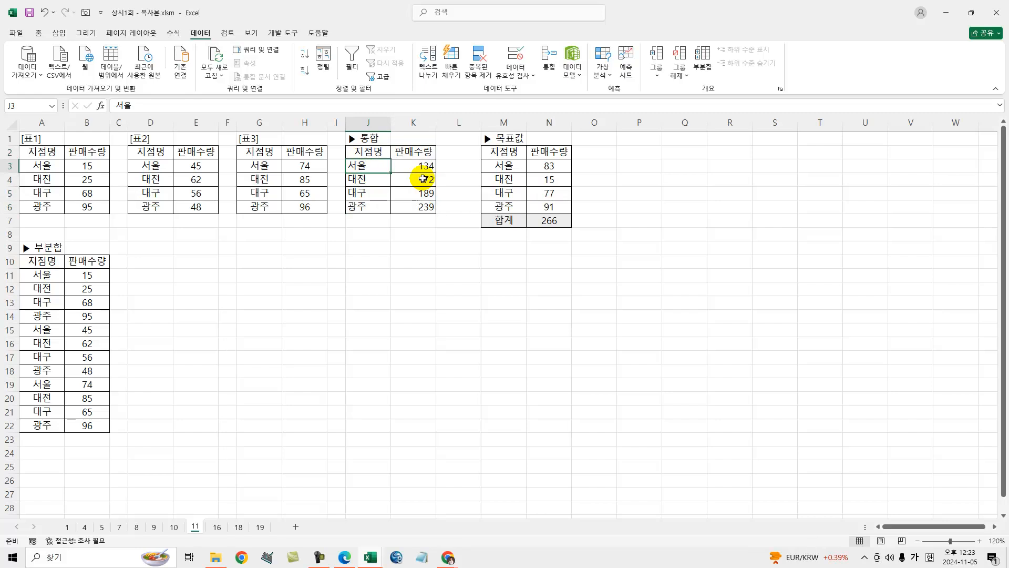
click(41, 165)
click(147, 165)
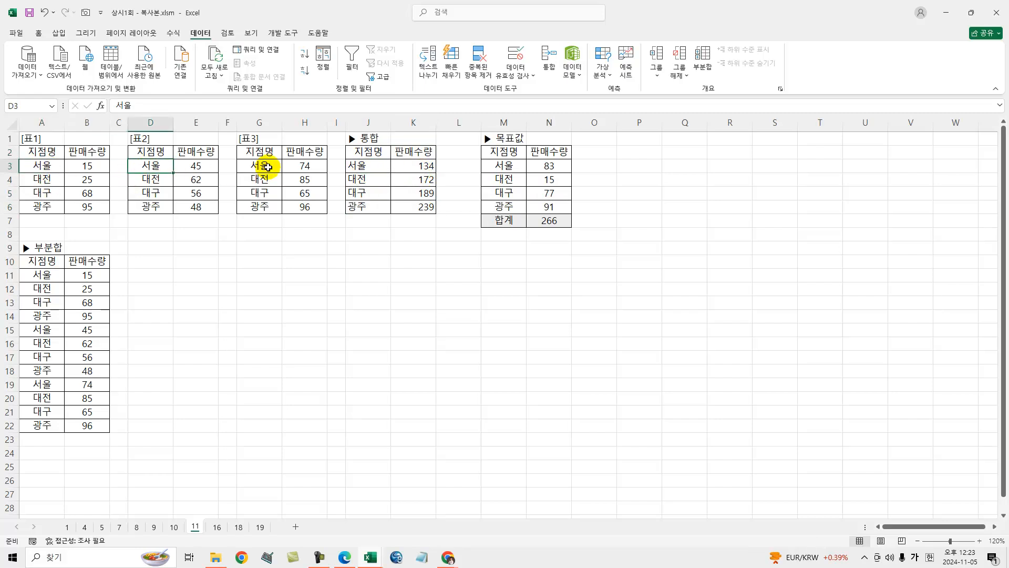
click(261, 164)
click(422, 169)
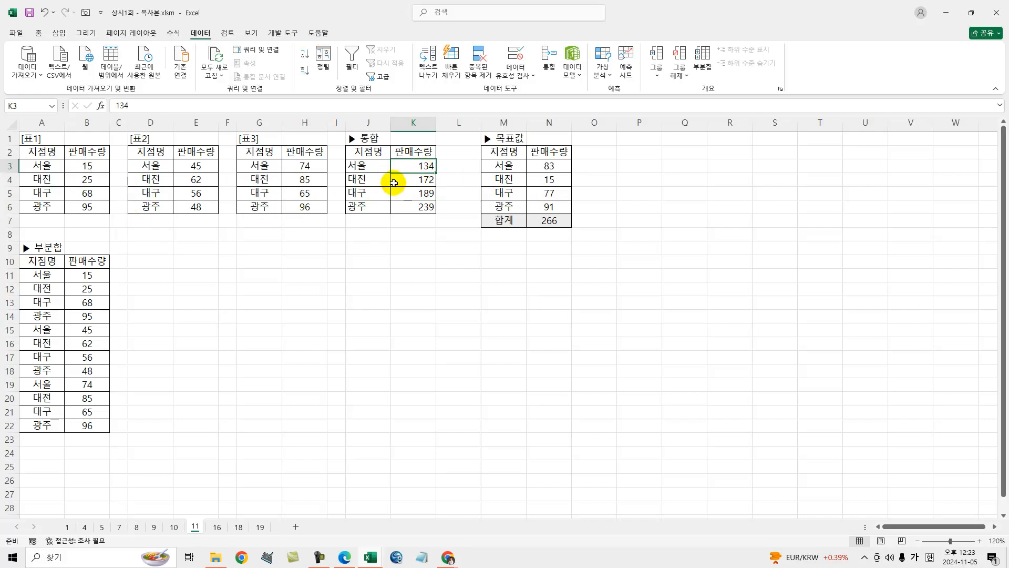
drag(360, 165, 407, 204)
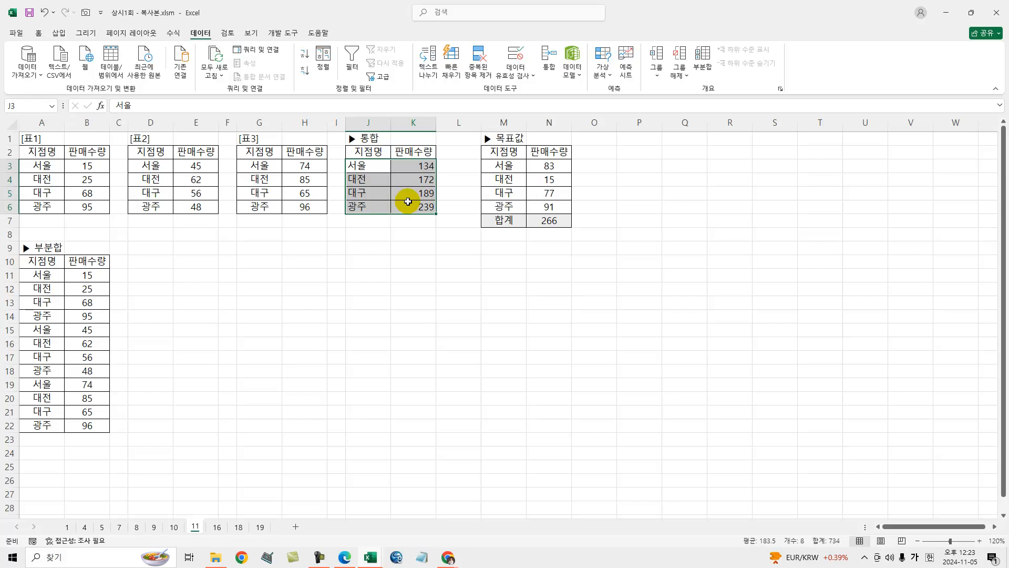
click(370, 279)
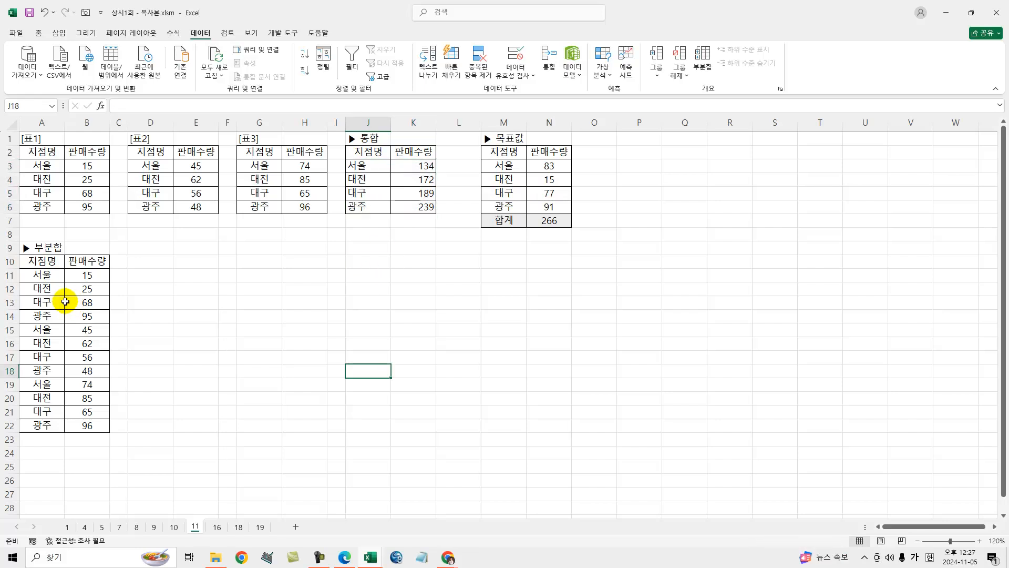
Compare the repeated 서울 rows in the 부분합 table with the 서울 rows of the three source tables.
click(38, 274)
click(41, 331)
click(44, 386)
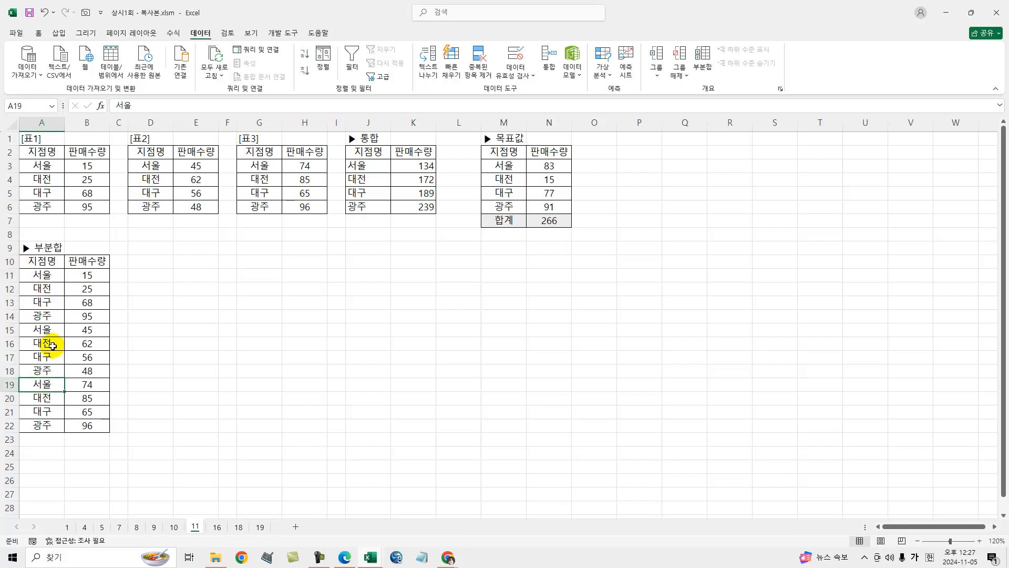
click(46, 168)
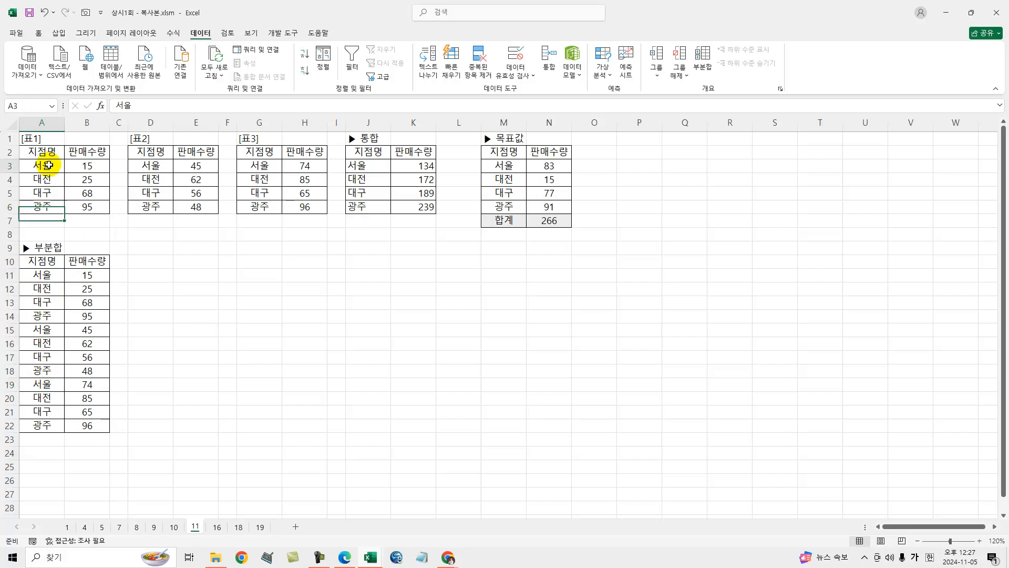
click(158, 168)
click(274, 168)
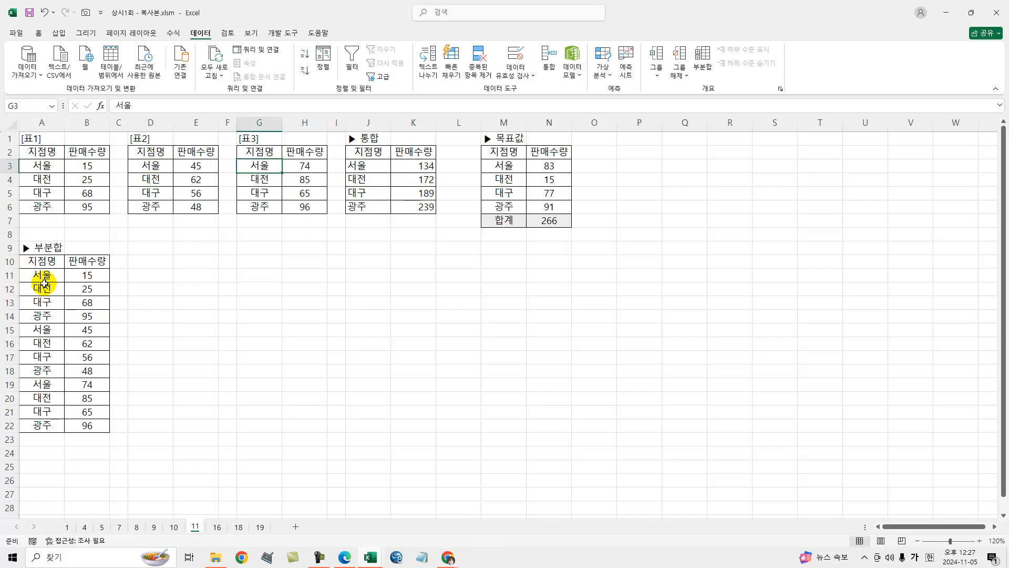
click(45, 330)
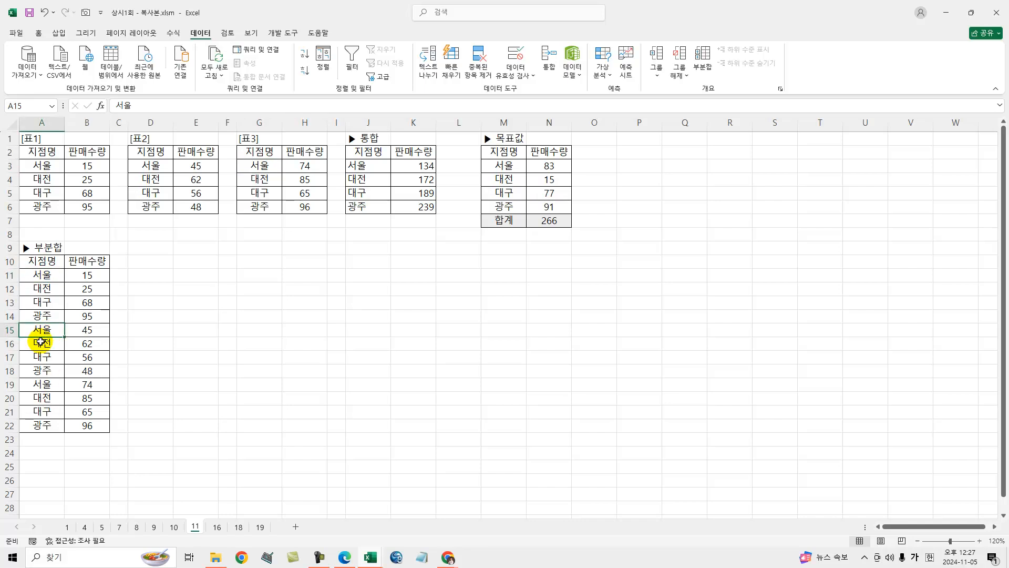
Sort the 부분합 table A10:B22 by 지점명 in ascending order (오름차순) and check the grouped 광주 rows.
drag(45, 266, 73, 426)
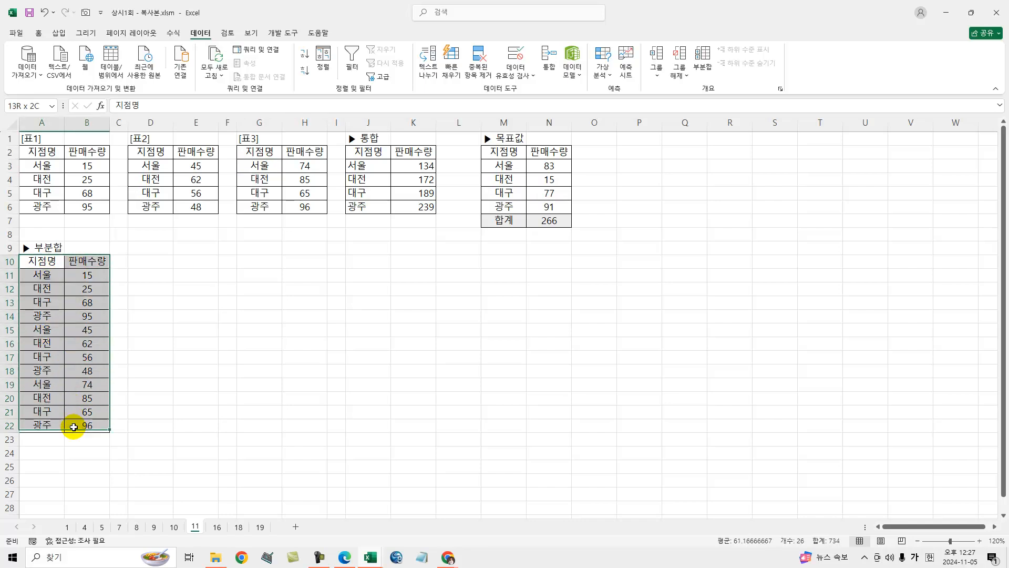
click(323, 62)
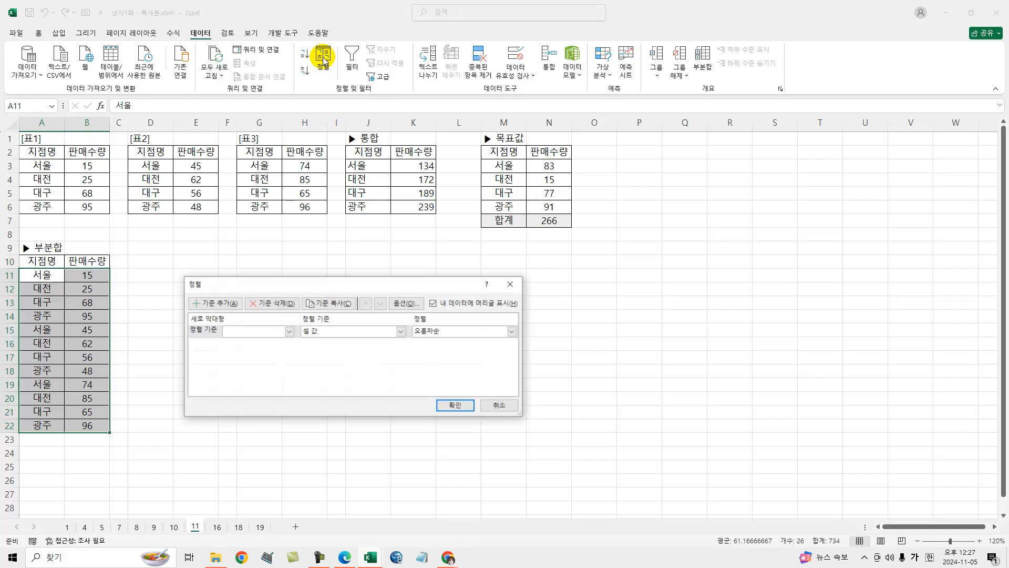
click(263, 343)
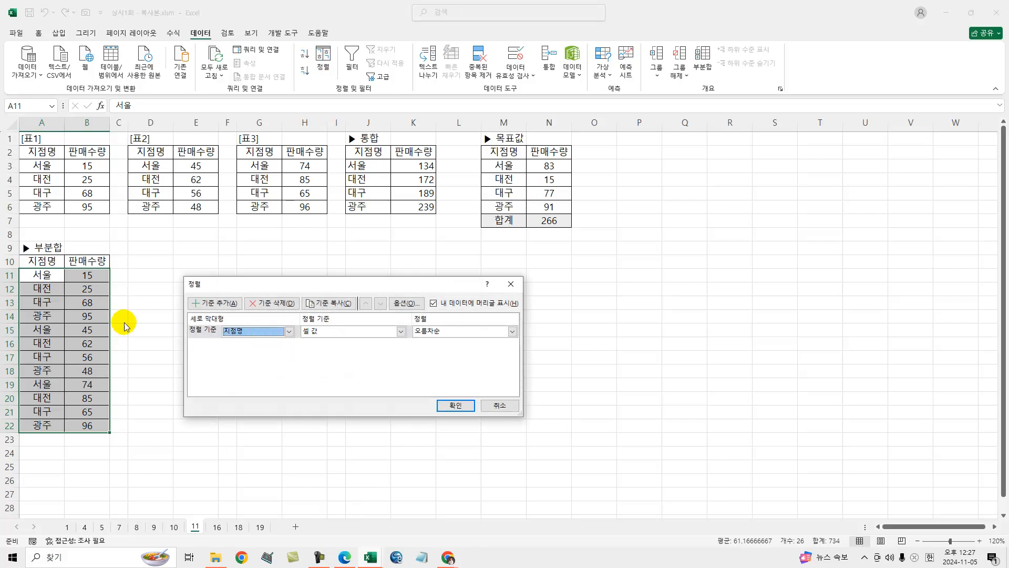
click(453, 407)
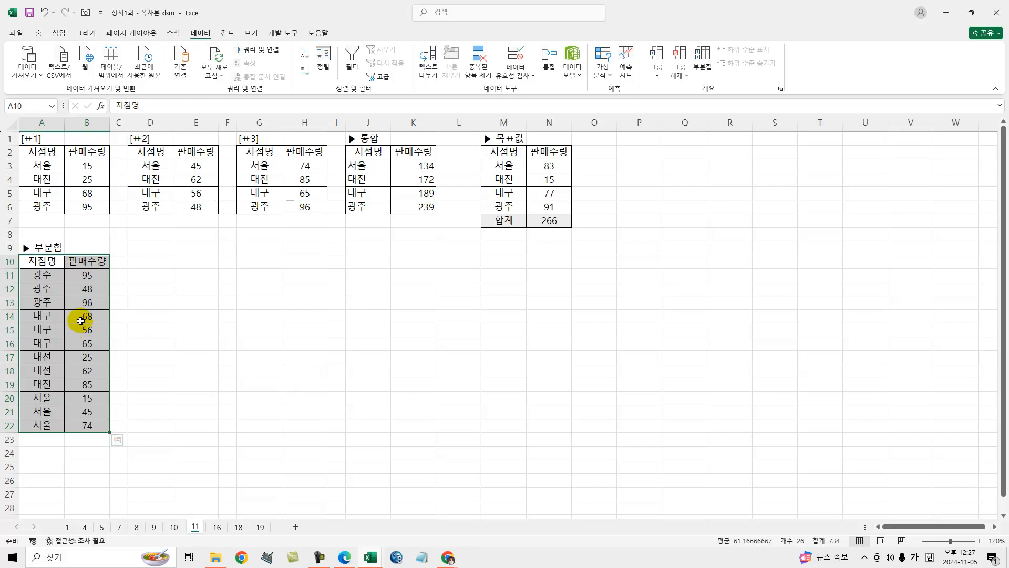
drag(42, 275, 53, 302)
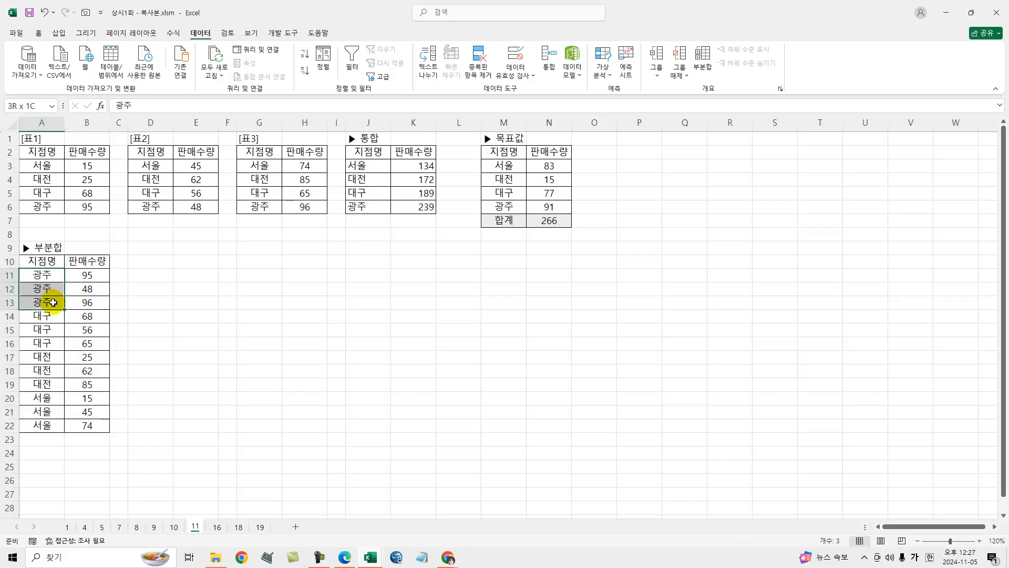
click(161, 312)
Apply a subtotal (부분합) to A10:B22, grouped by 지점명, with 합계 as the function on 판매수량.
click(42, 261)
drag(42, 262, 86, 421)
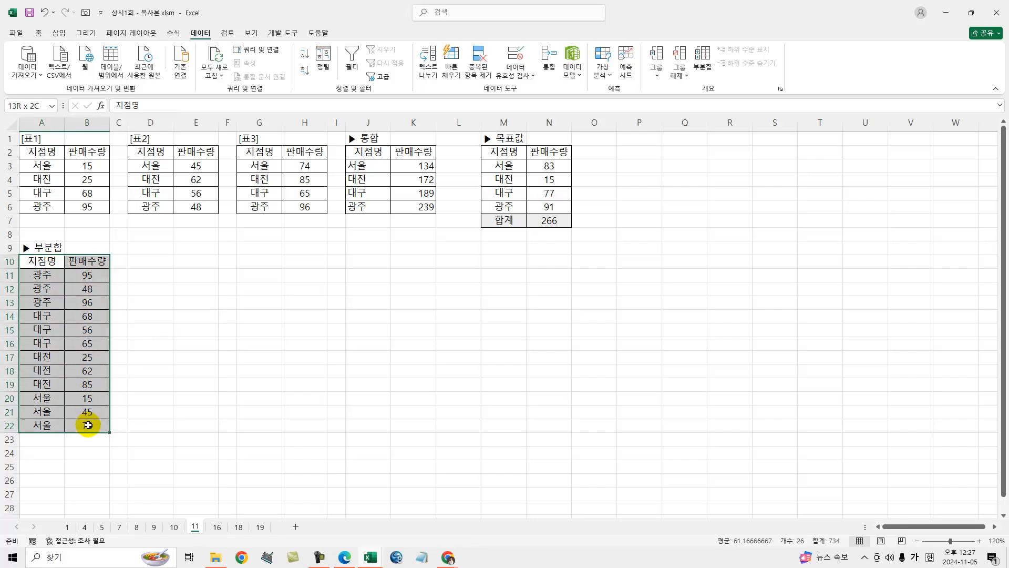
click(702, 66)
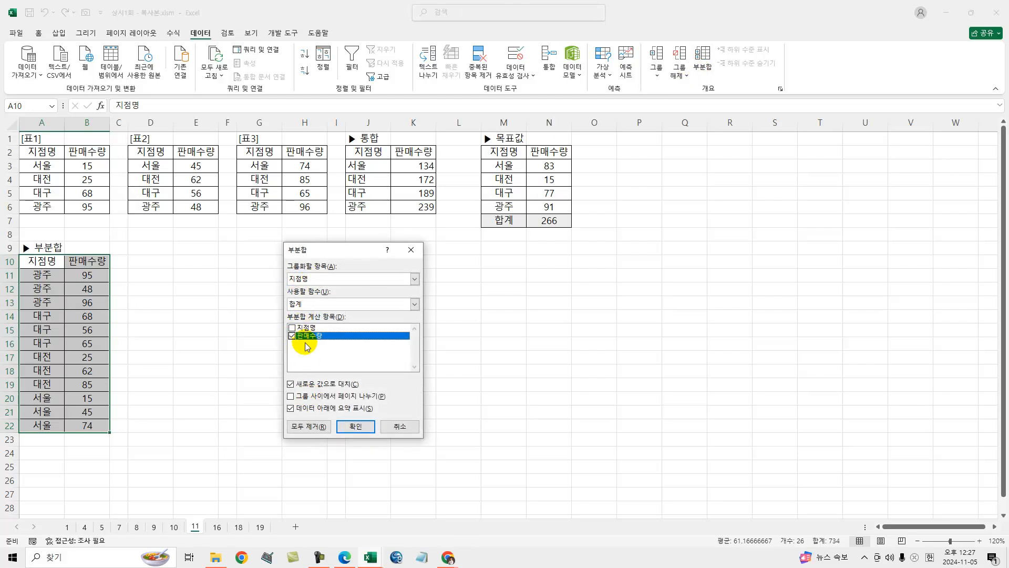
click(414, 304)
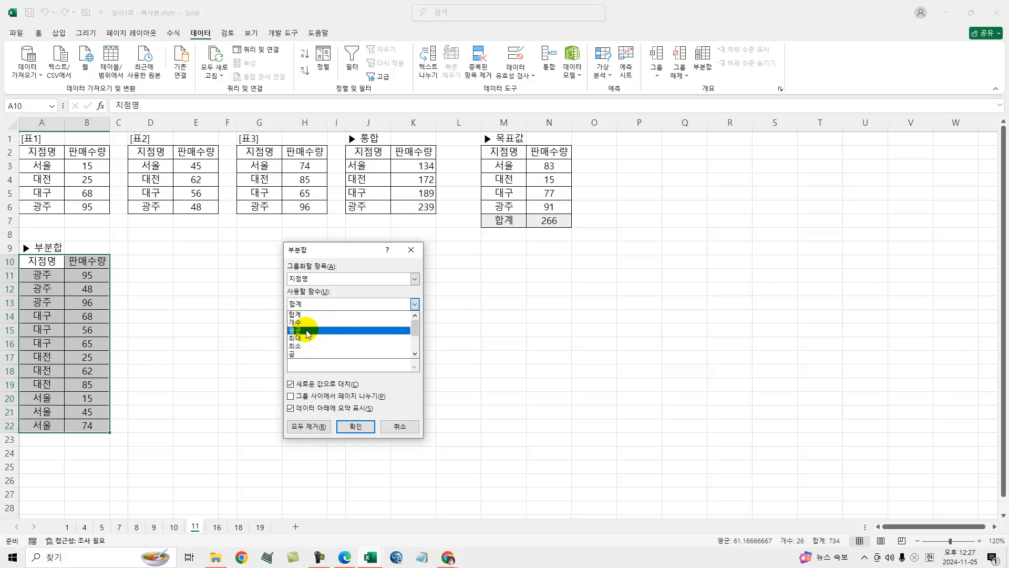
click(311, 315)
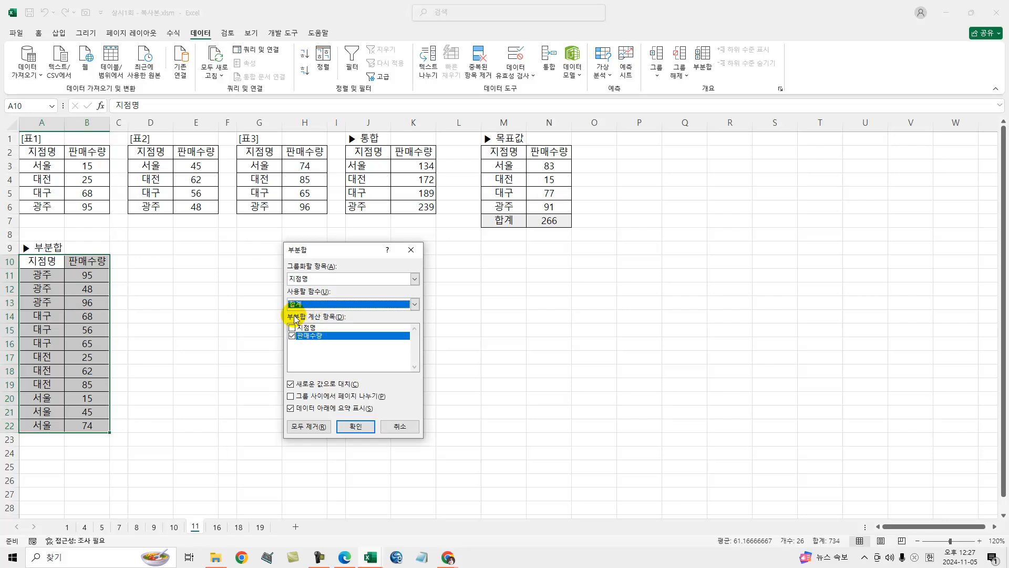
click(356, 430)
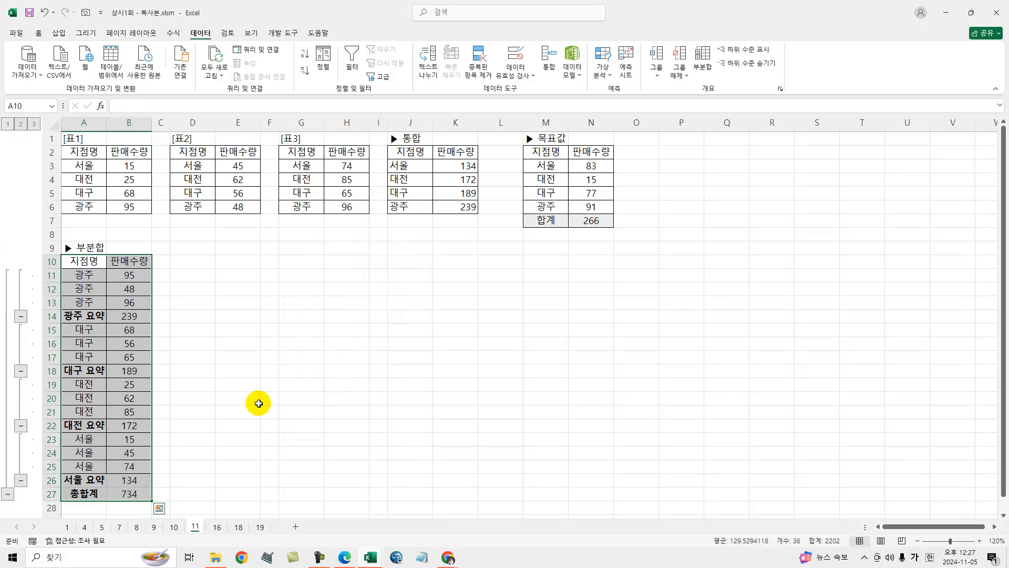
Examine the 광주, 대구 and 대전 요약 rows of the 부분합 table and compare them with the 통합 table.
drag(85, 317, 131, 318)
drag(101, 371, 129, 371)
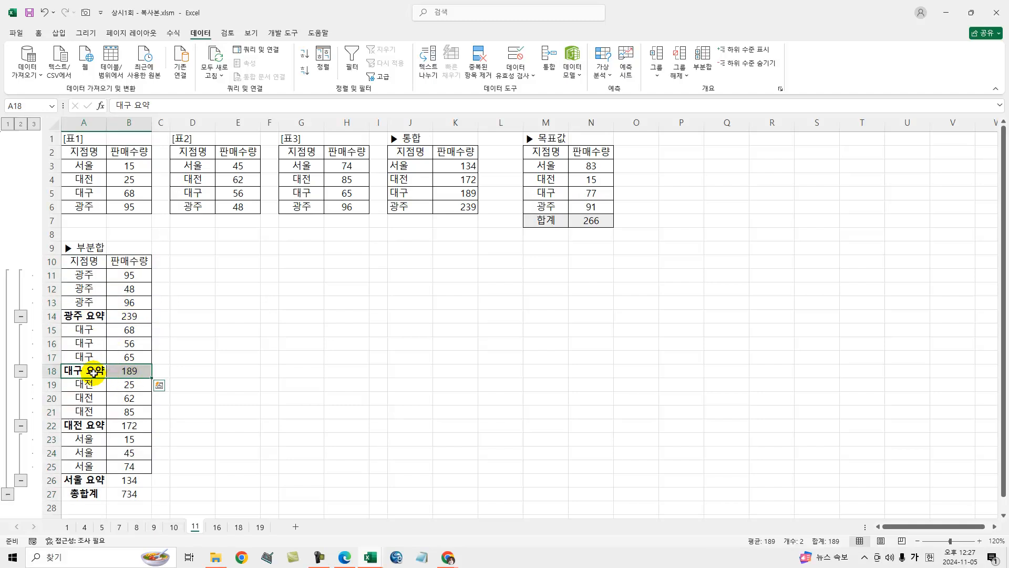
drag(95, 425, 115, 426)
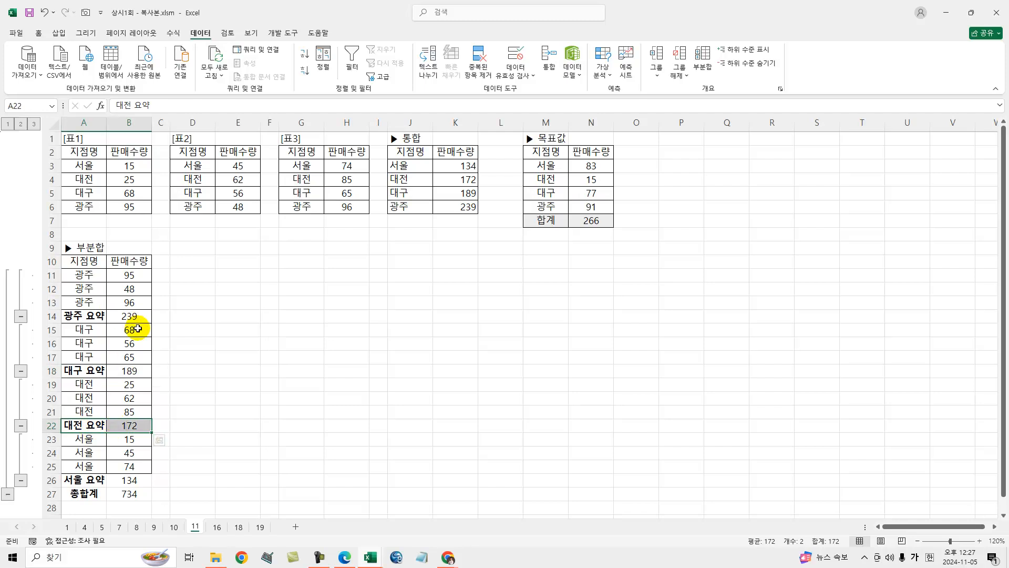
click(333, 342)
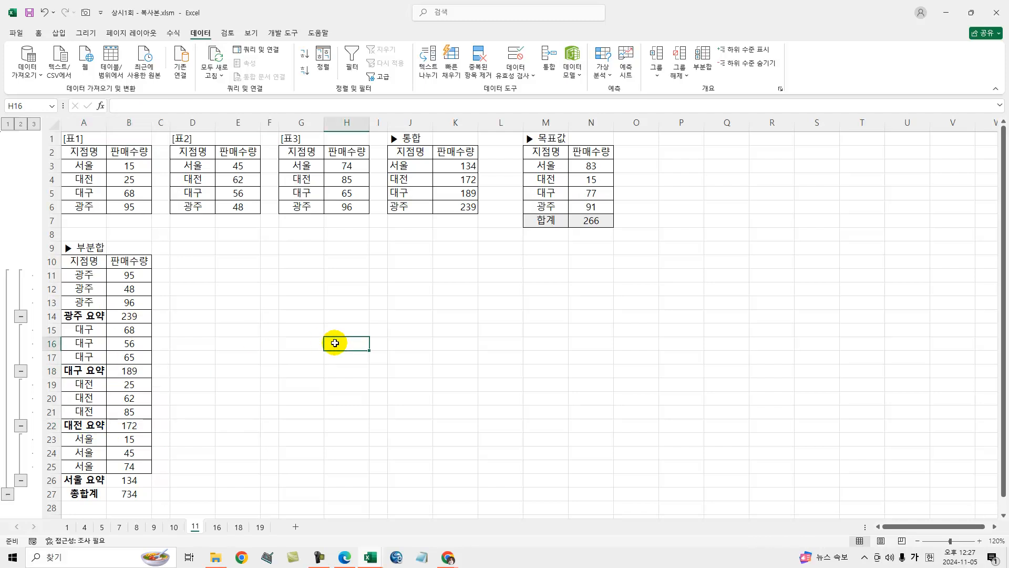
click(439, 181)
click(111, 335)
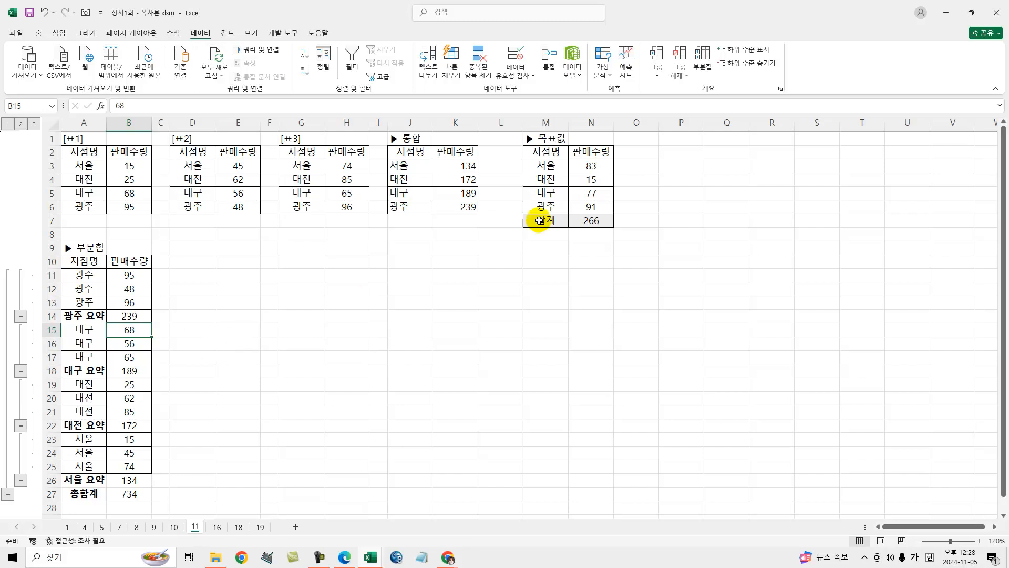
Examine the 목표값 table's branch quantities, the 합계 formula in N7 and the 대전 quantity in N4.
click(581, 207)
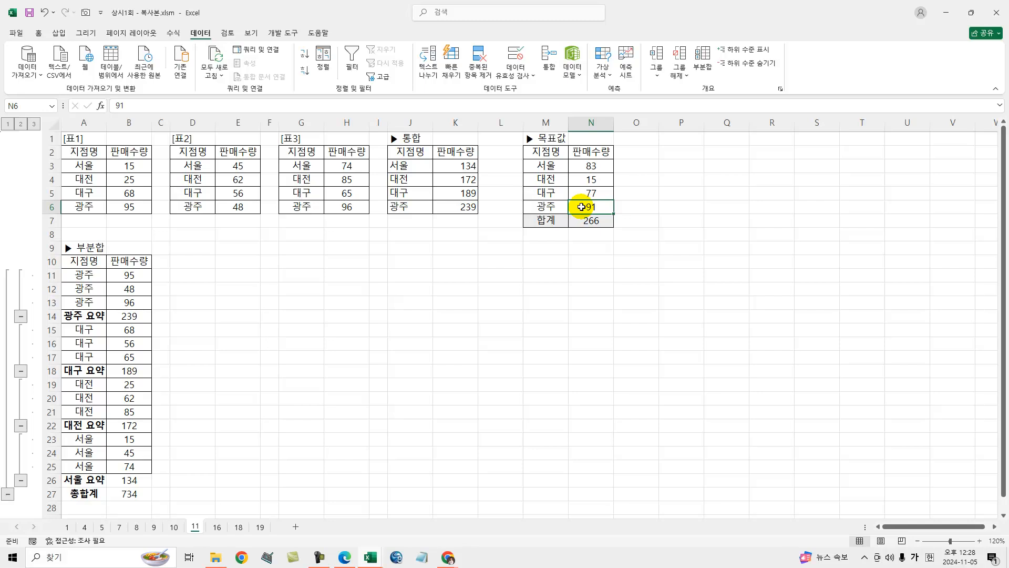
click(590, 220)
drag(590, 165, 592, 221)
click(591, 222)
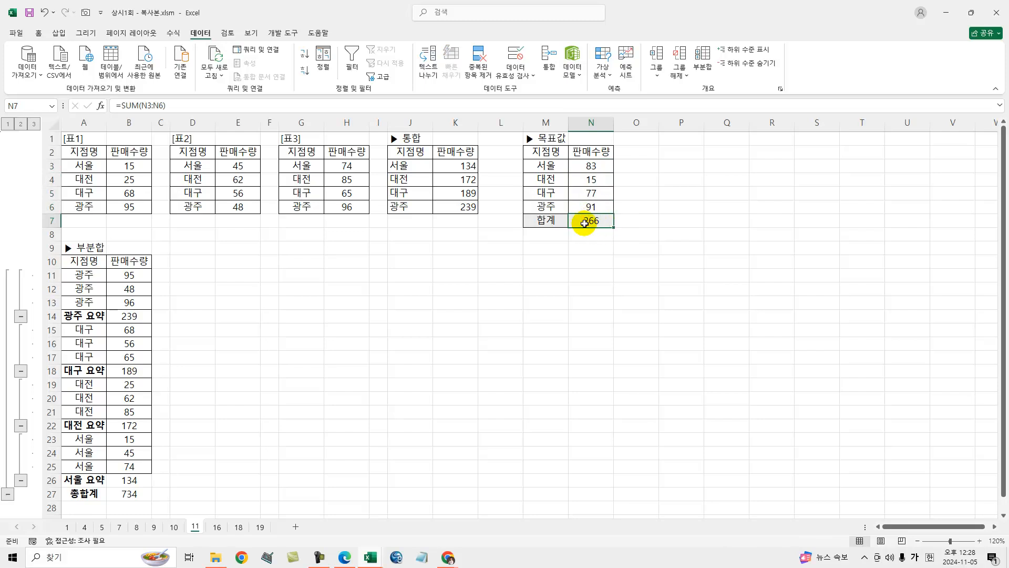
click(593, 181)
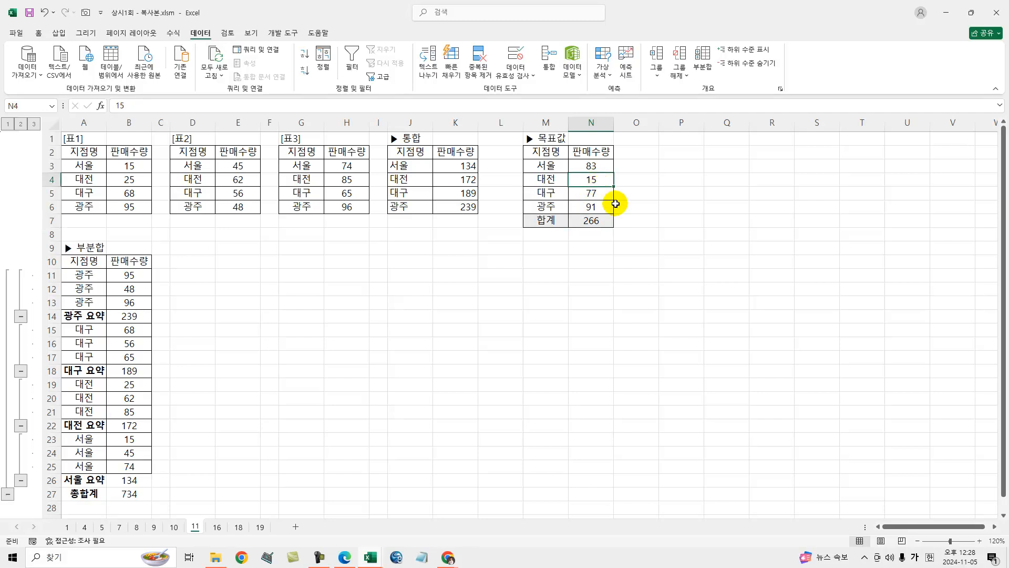
click(598, 224)
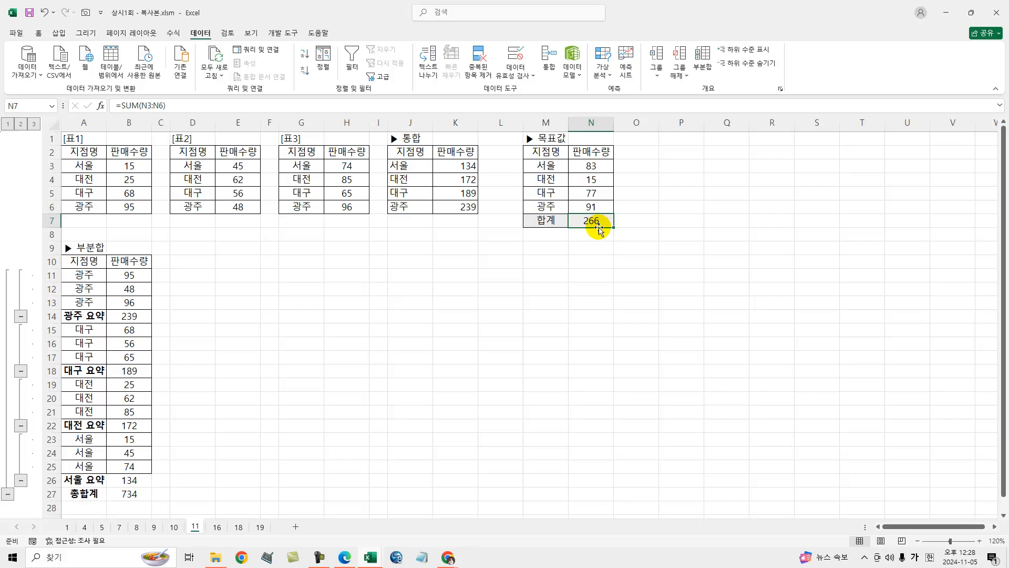
click(601, 182)
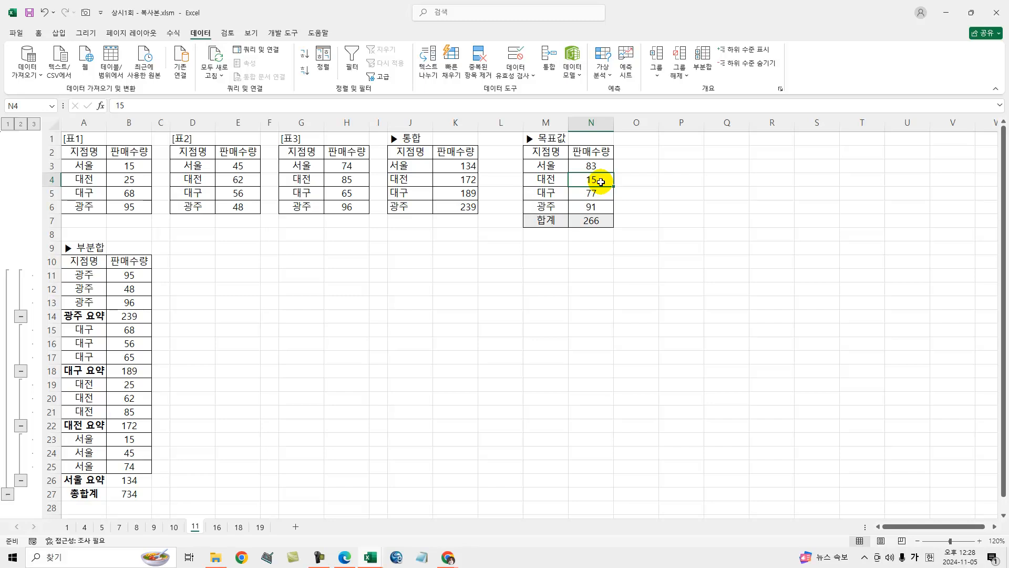
Run 목표값 찾기 with formula cell N7, target value 300 and changing cell N4, and accept the result.
click(610, 79)
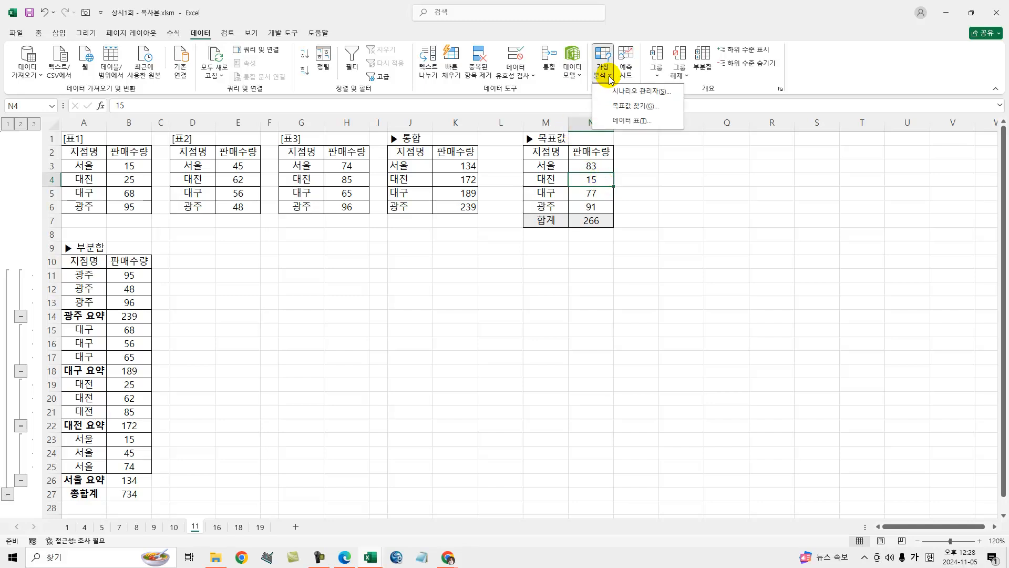
click(623, 107)
click(589, 220)
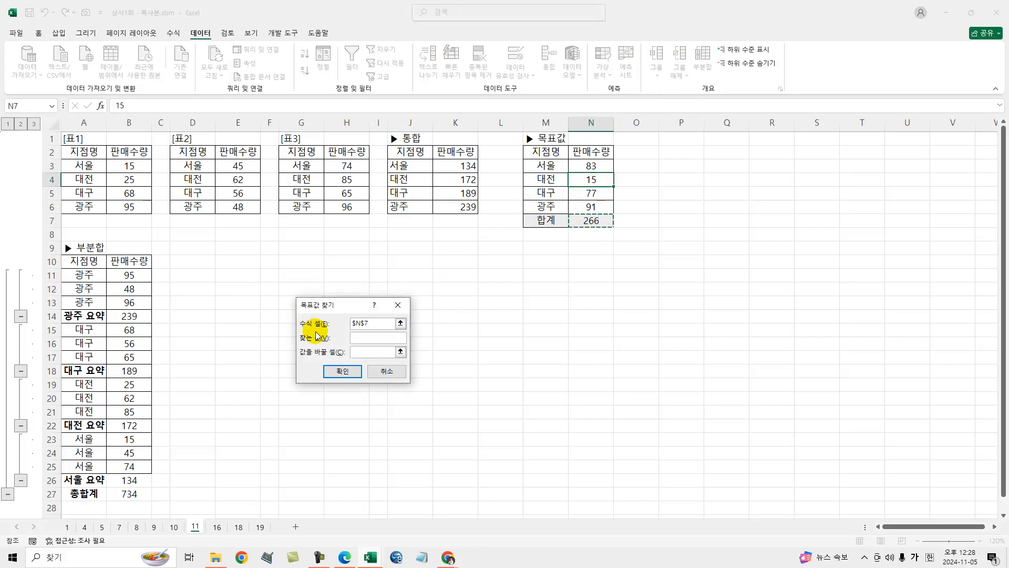
click(362, 338)
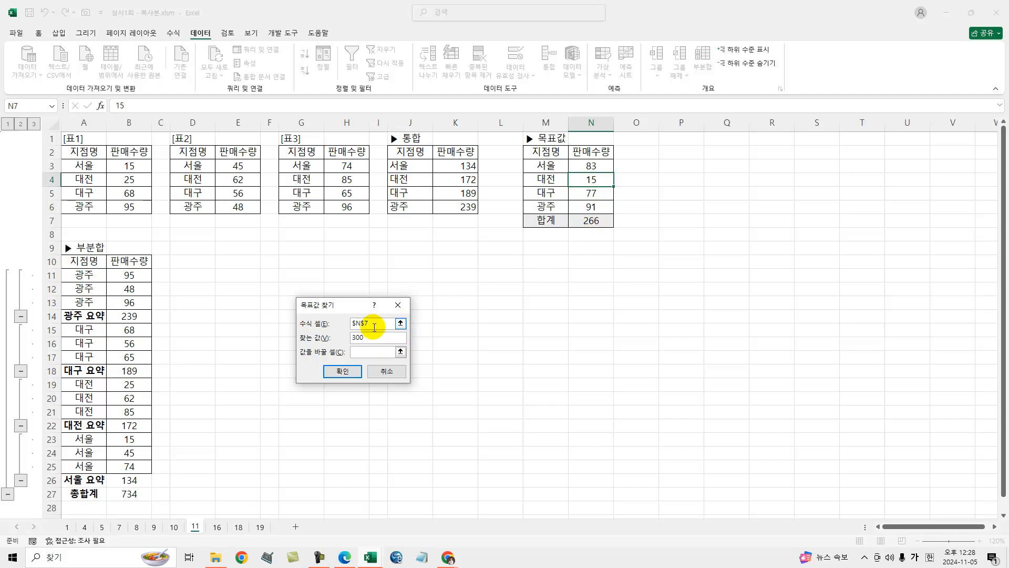
drag(368, 336, 344, 337)
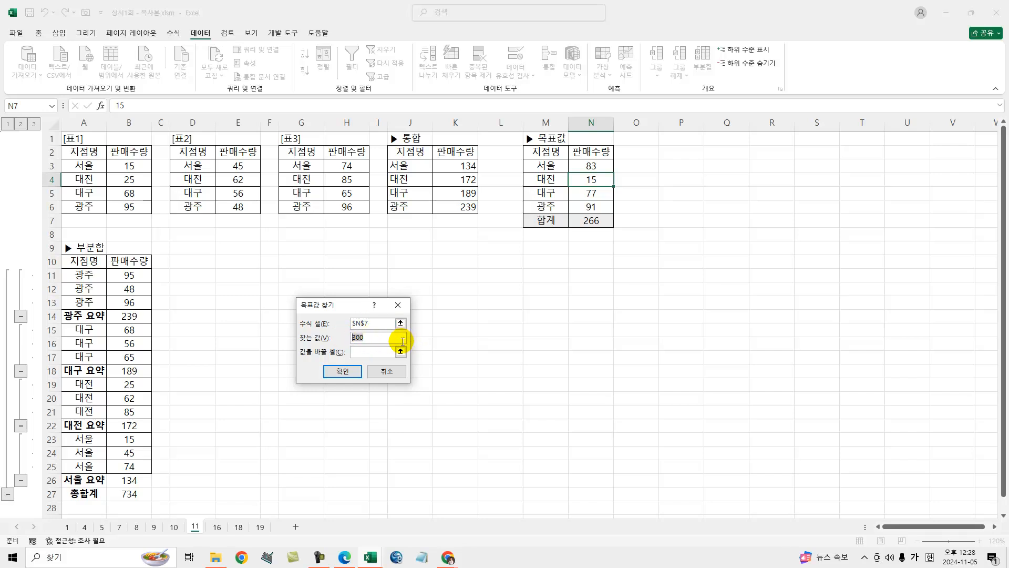
click(367, 352)
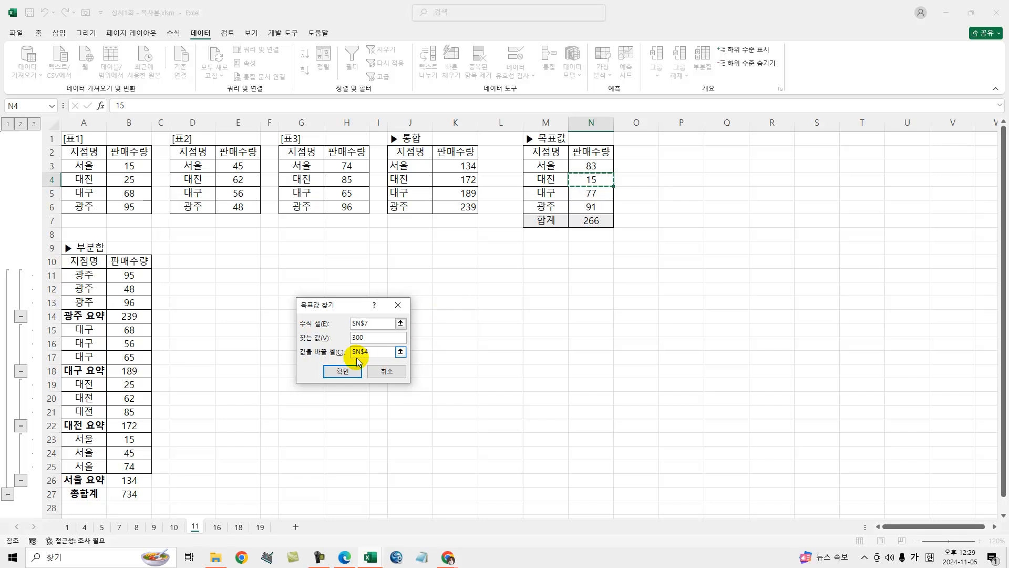
click(350, 375)
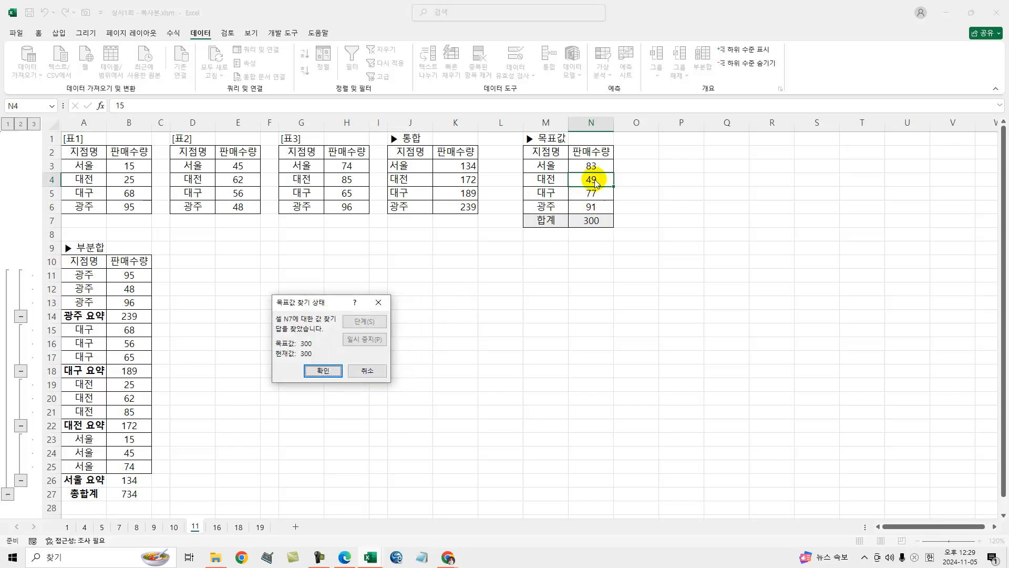
click(324, 371)
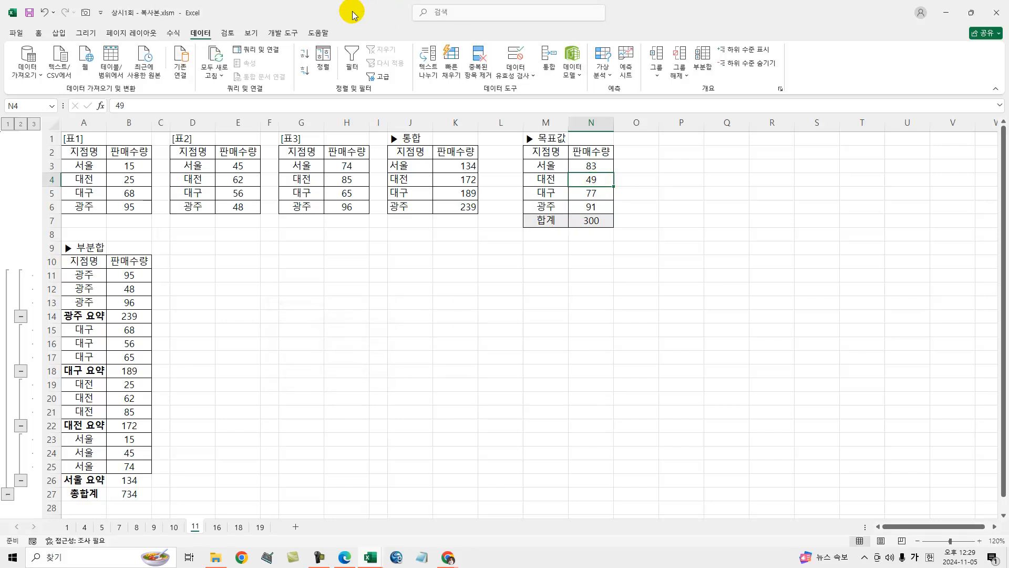
Place the workbook beside the exam page and annotate question 11, underlining 15,000,000 and 판매 수량, writing 300 and checking option ③ 목표값 찾기.
key(super+Right)
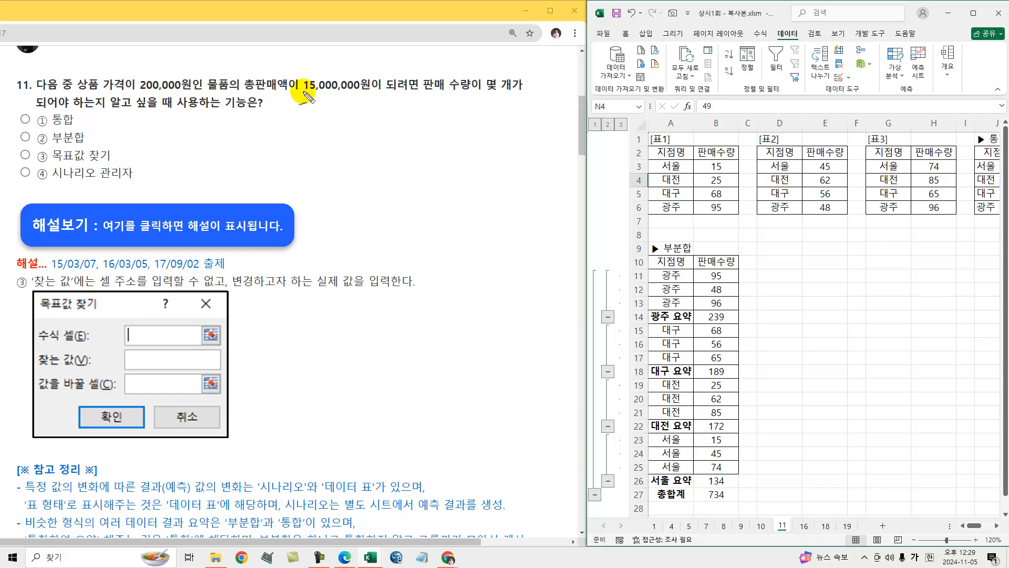
drag(303, 92, 362, 93)
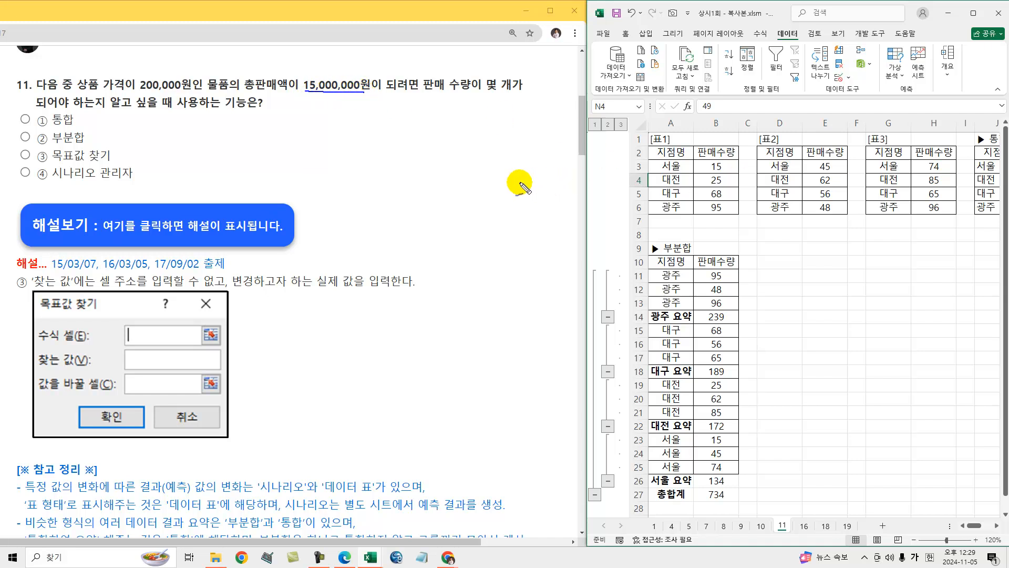
mouse_move(402, 169)
mouse_down()
mouse_move(426, 174)
mouse_move(406, 169)
mouse_up()
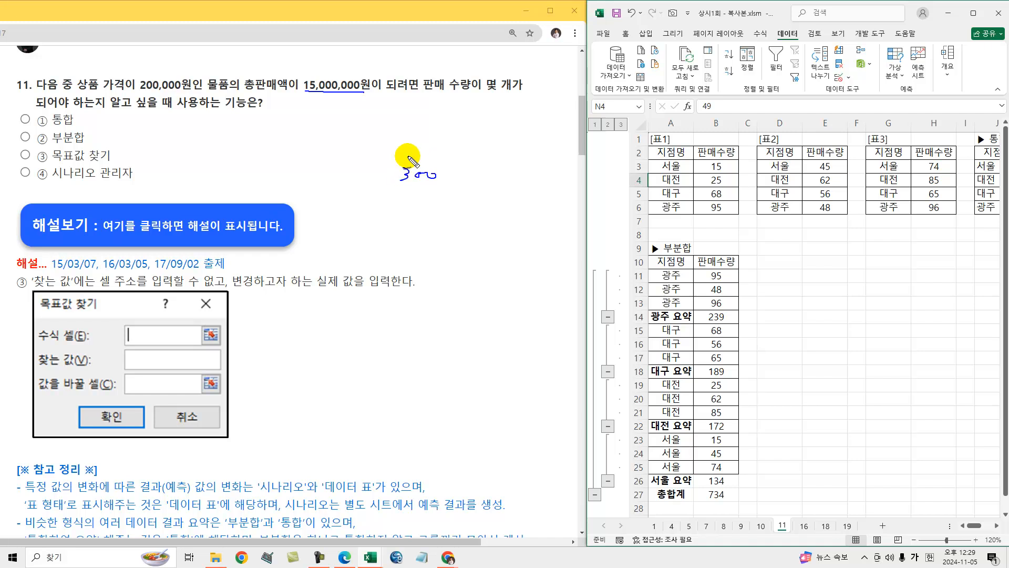
drag(424, 91, 473, 90)
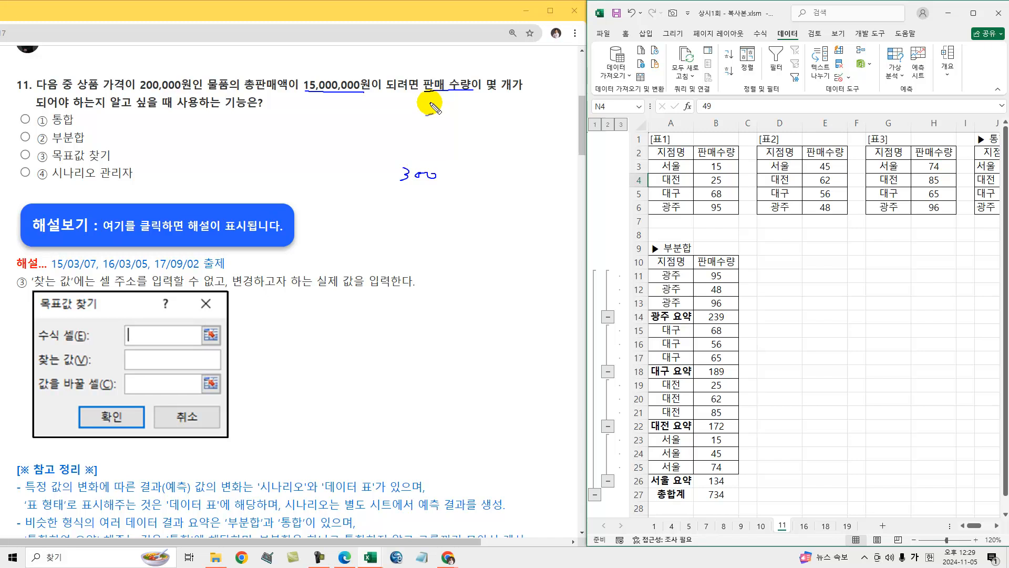
drag(16, 152, 33, 148)
drag(52, 164, 109, 164)
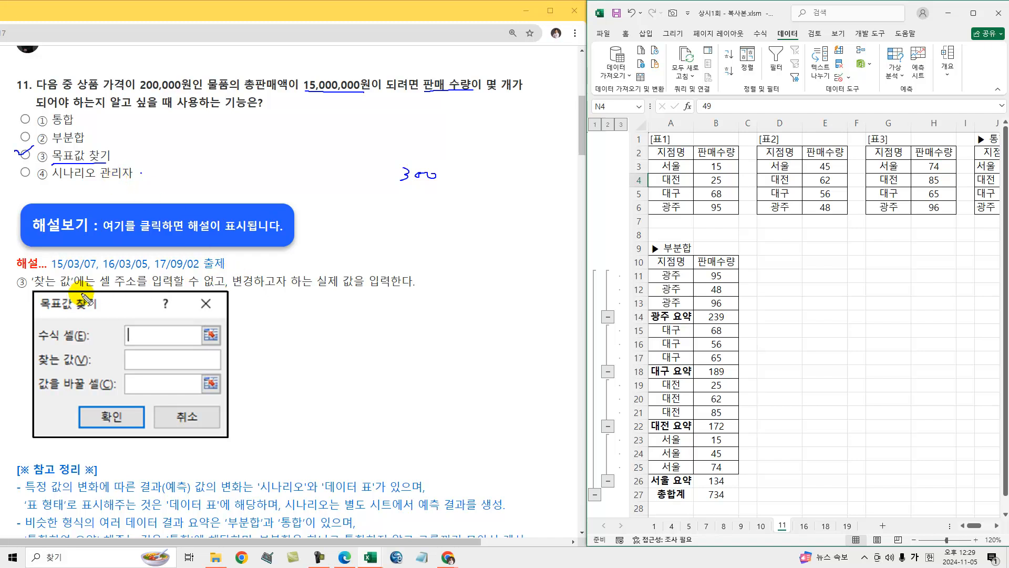
Underline 찾는 값 in the explanation and dialog picture, mark its input box with an X, and hide question 11's explanation.
drag(34, 287, 66, 288)
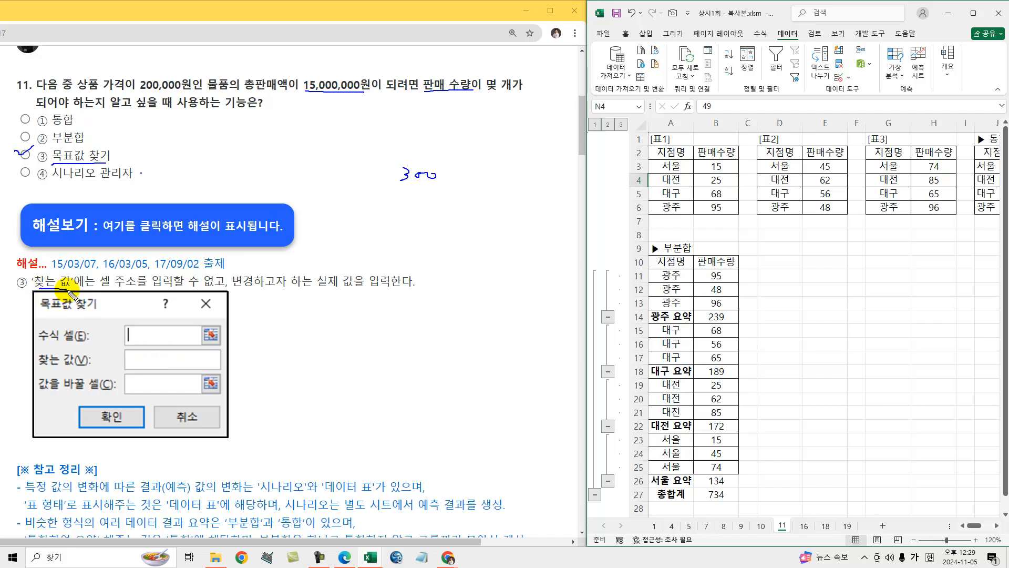
mouse_move(140, 354)
mouse_down()
mouse_move(154, 366)
mouse_move(141, 367)
mouse_up()
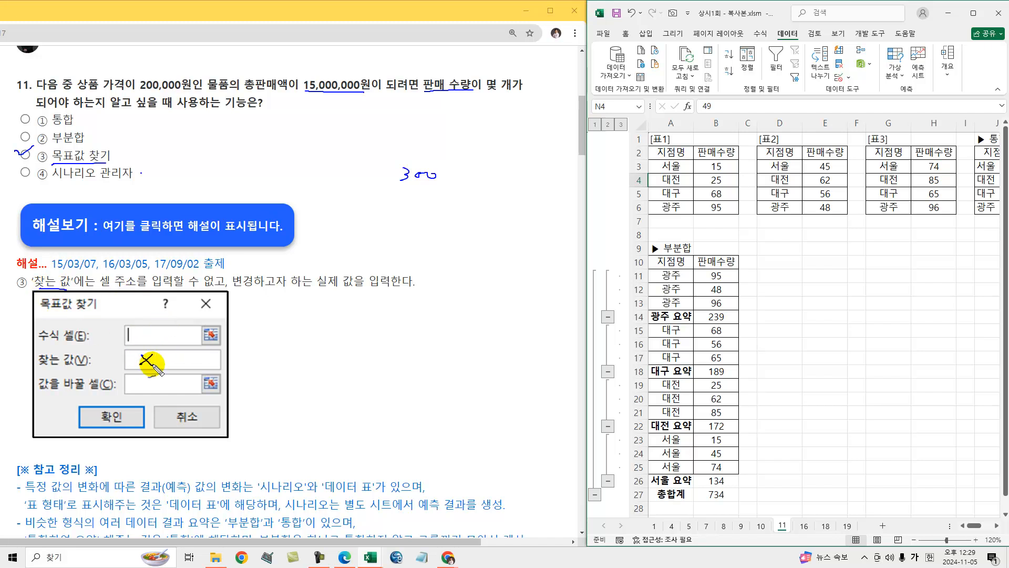
drag(44, 369, 108, 372)
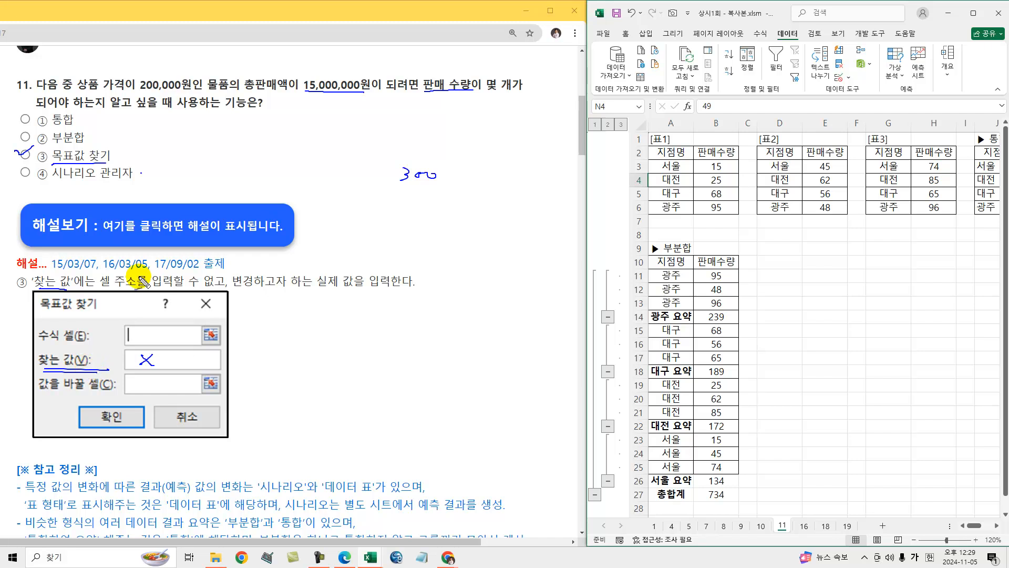
click(154, 227)
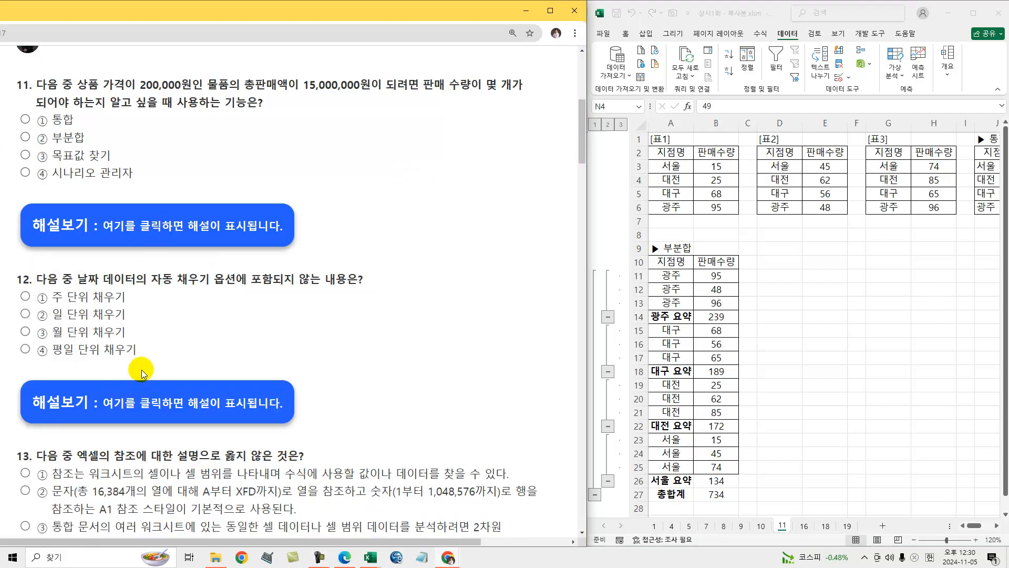
Bring question 12 into view and enter the date 2024-10-05 in cell E10.
scroll(141, 370, down, 4)
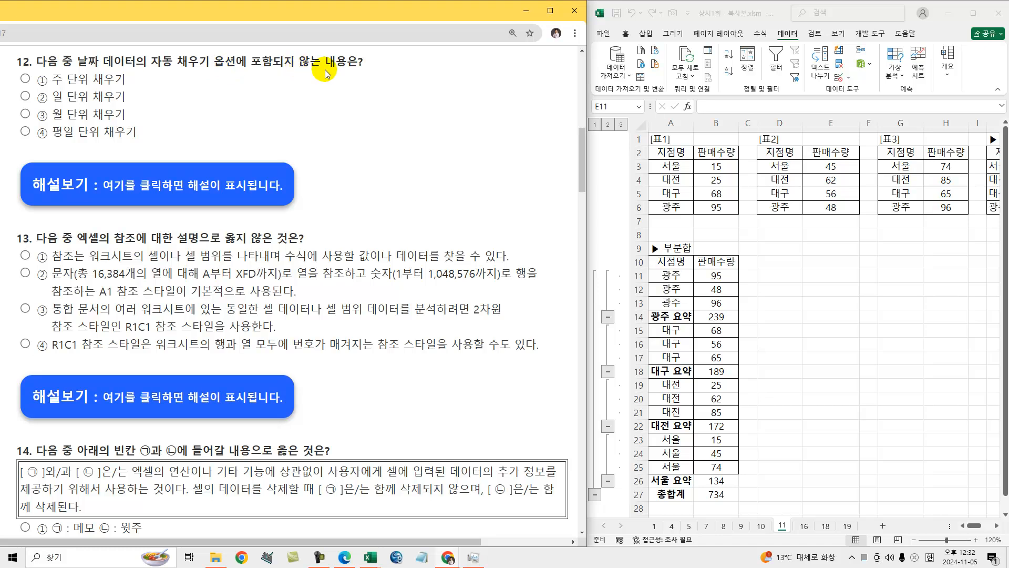
click(811, 266)
text(20)
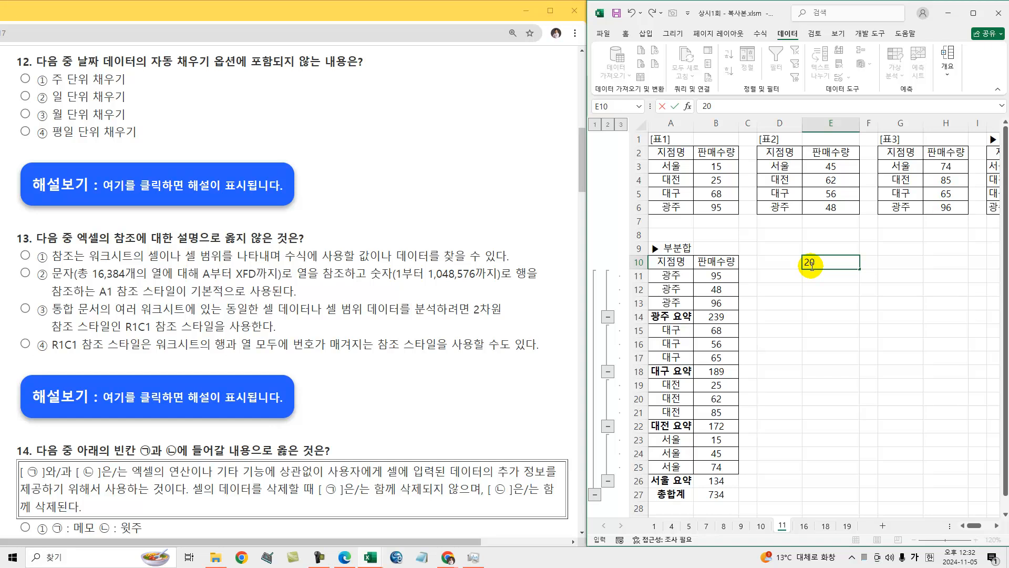
text(24-10-05)
key(Return)
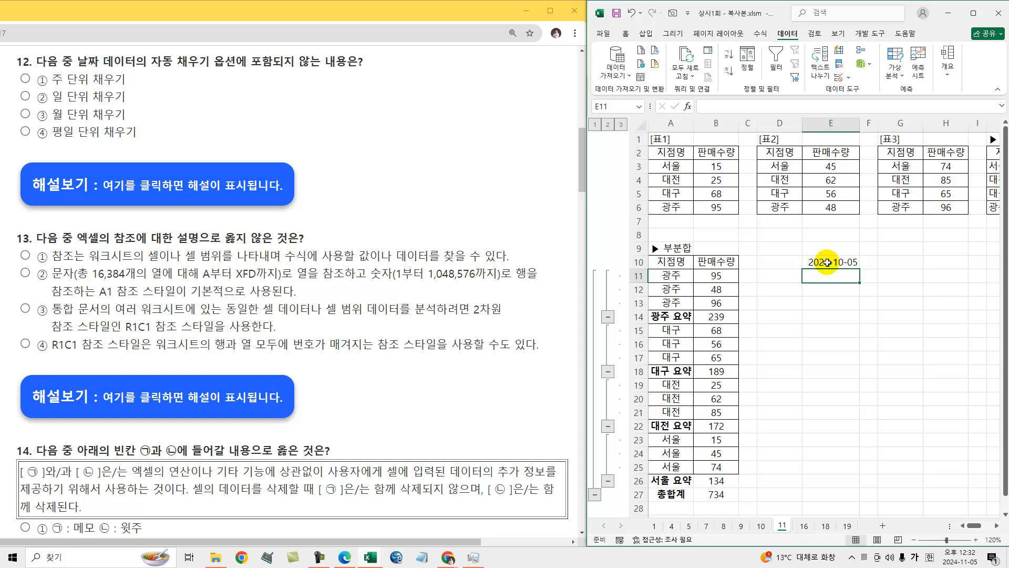
Open the 연속 데이터 dialog for a fill from E10 to E17, go through the 날짜 단위 options and cancel it.
click(825, 261)
drag(861, 270, 852, 362)
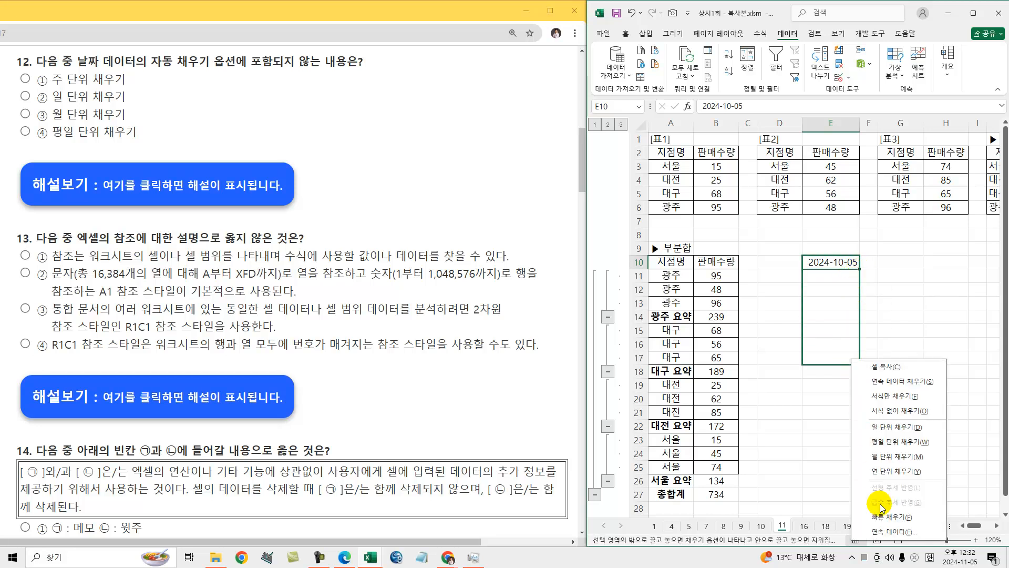
click(888, 531)
drag(920, 277, 804, 284)
click(851, 339)
click(852, 352)
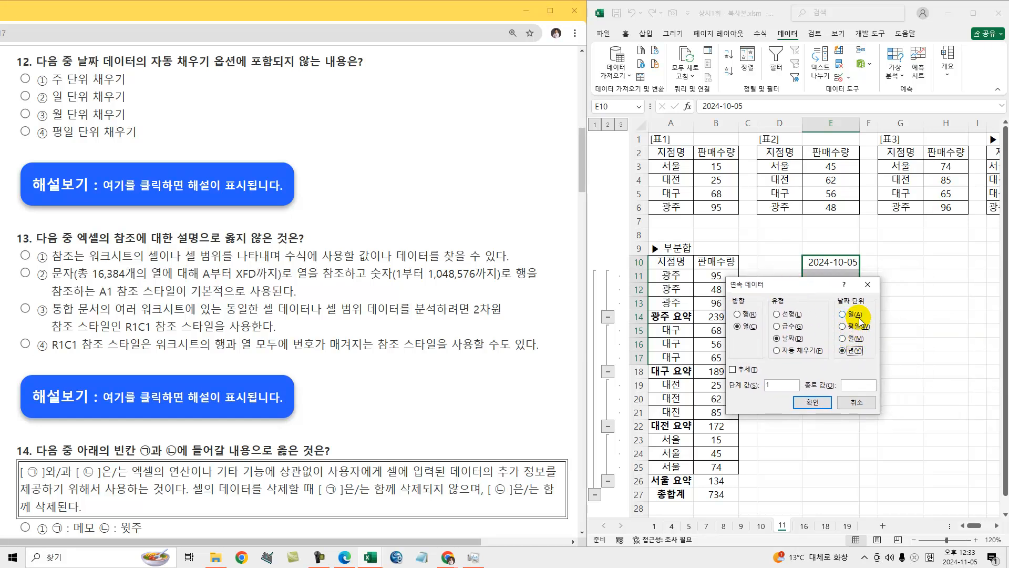
click(849, 339)
click(855, 352)
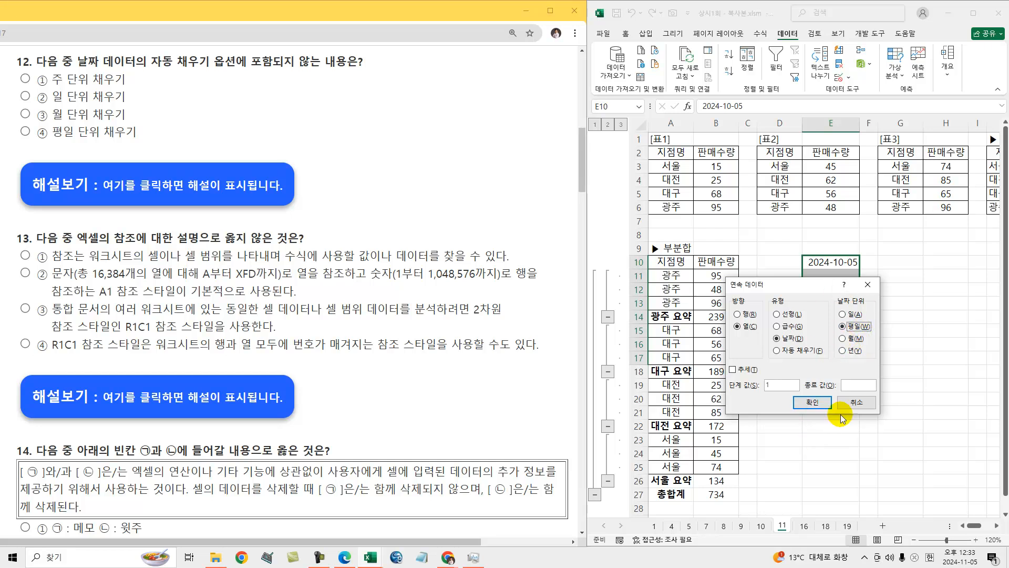
click(856, 402)
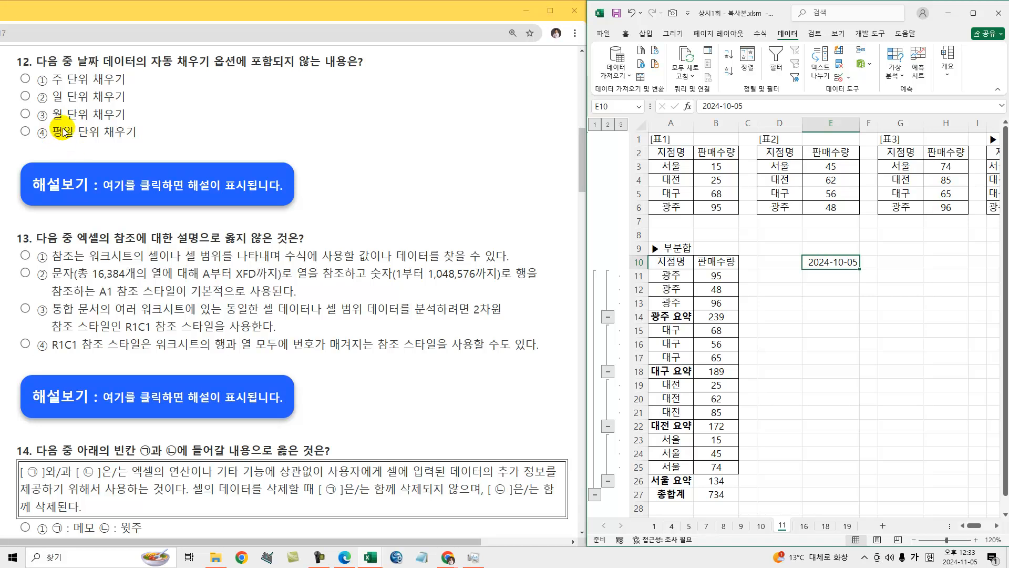
Answer question 12 with option ① 주 단위 채우기, then show and hide its explanation.
click(25, 79)
click(111, 175)
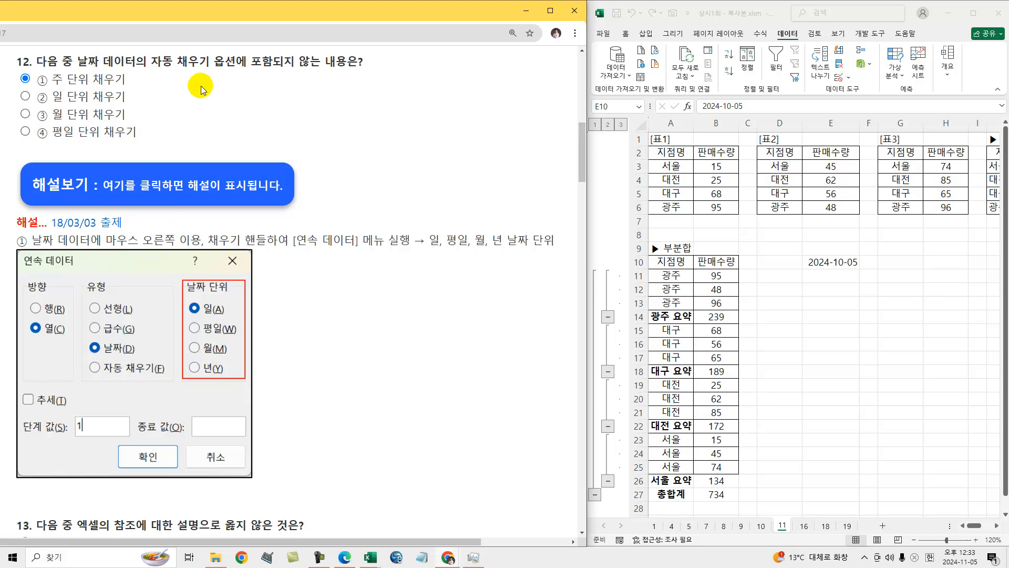
click(150, 185)
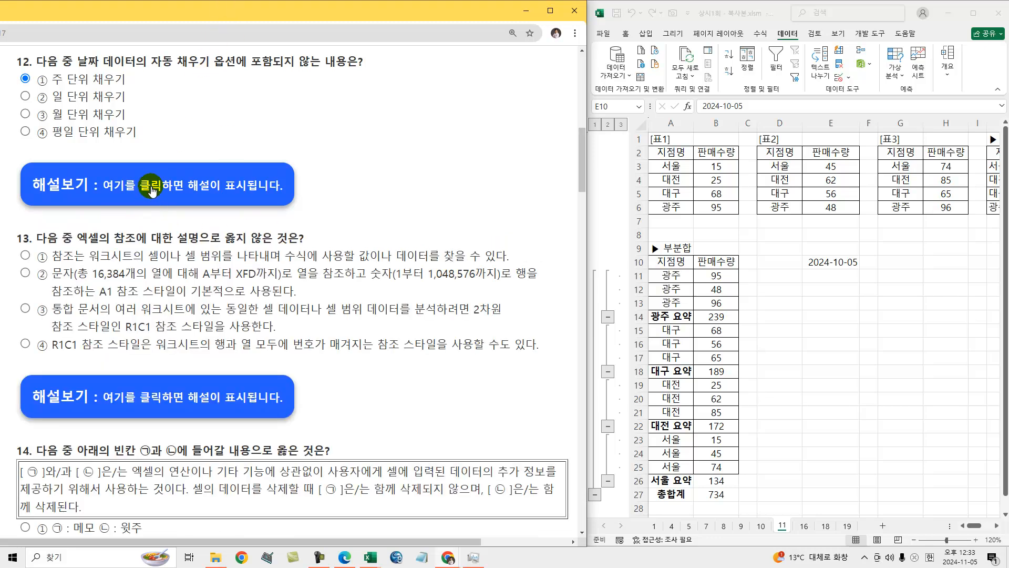
Write a formula in E15 referencing B11 and switch the reference through $B$11 and B$11 to $B11.
scroll(125, 387, down, 3)
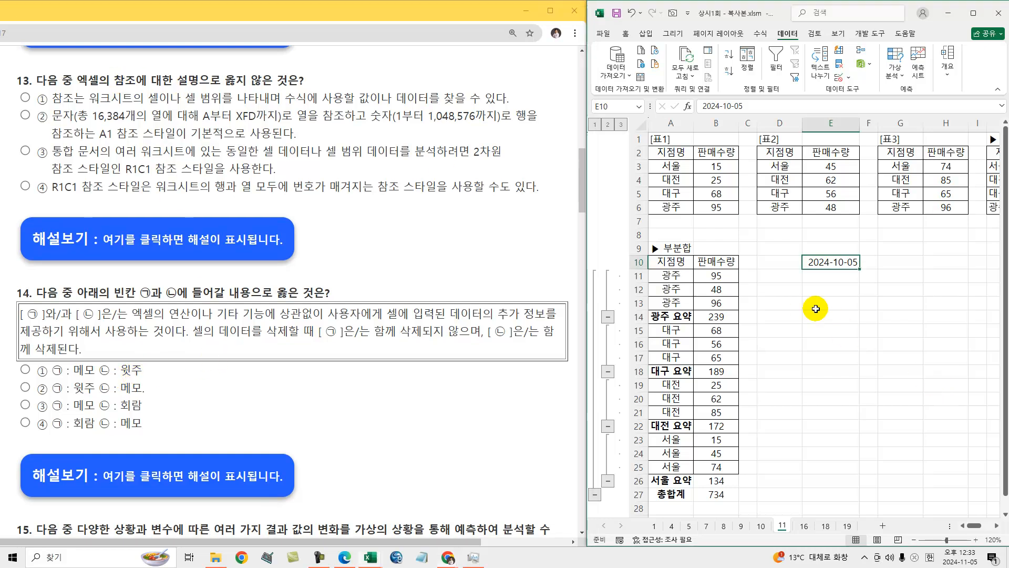
click(819, 326)
text(=)
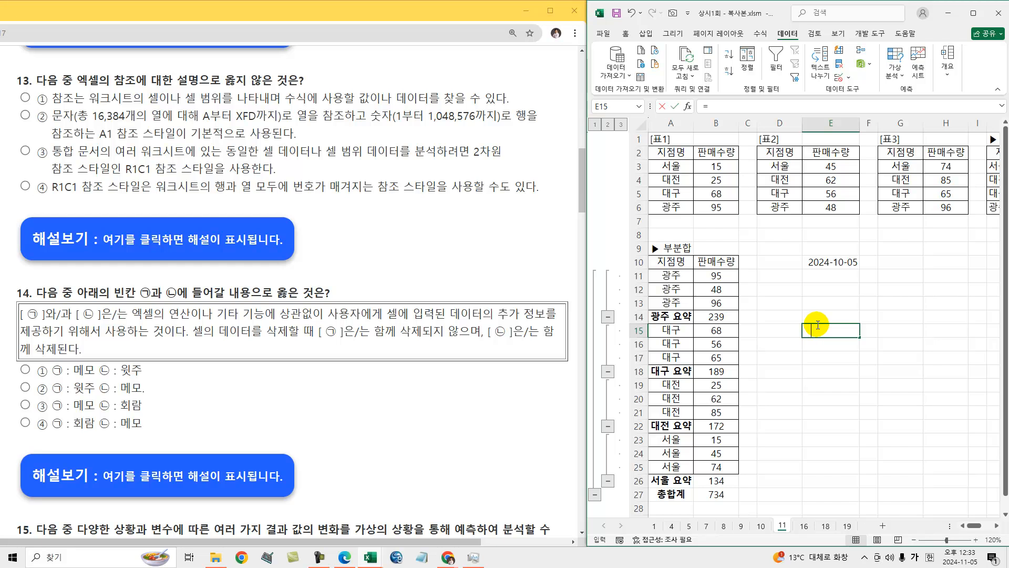
click(716, 276)
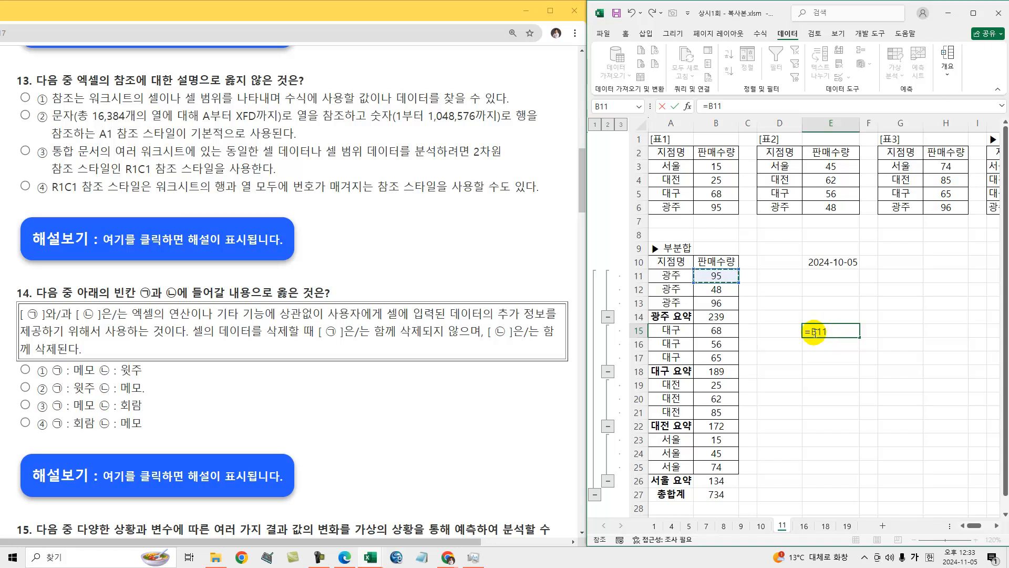
key(F4)
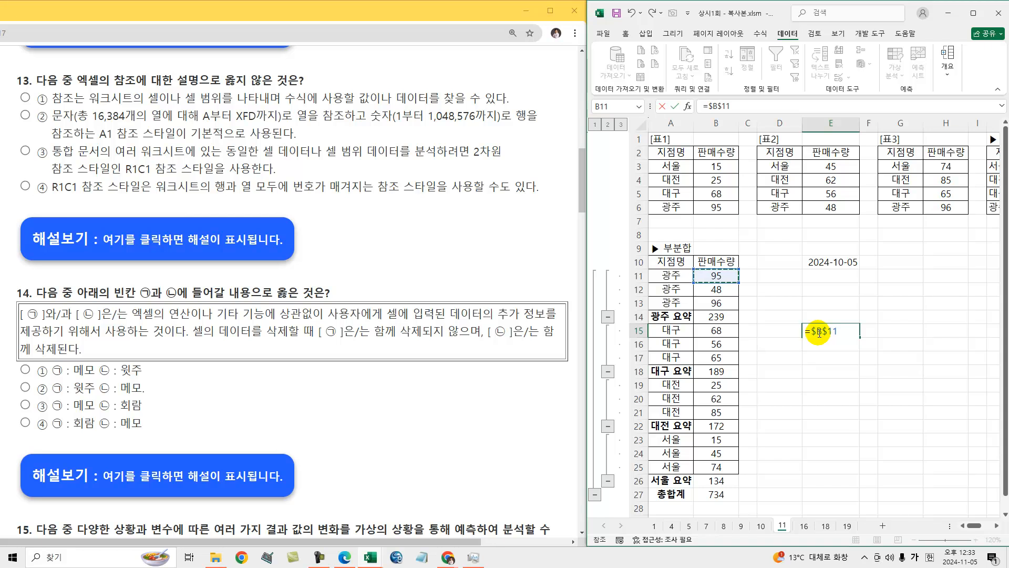
drag(812, 331, 816, 331)
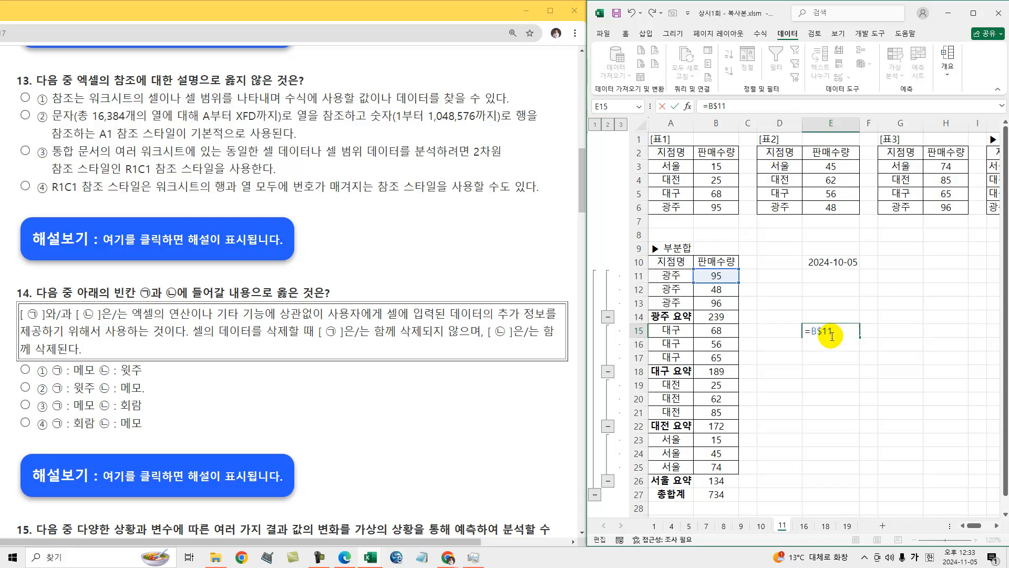
drag(818, 331, 834, 332)
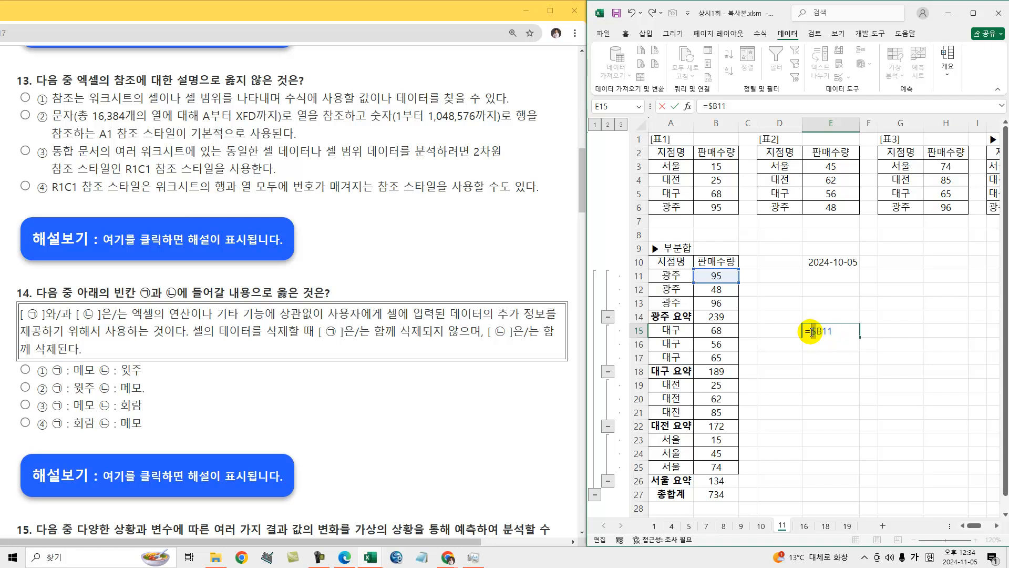
drag(838, 331, 805, 331)
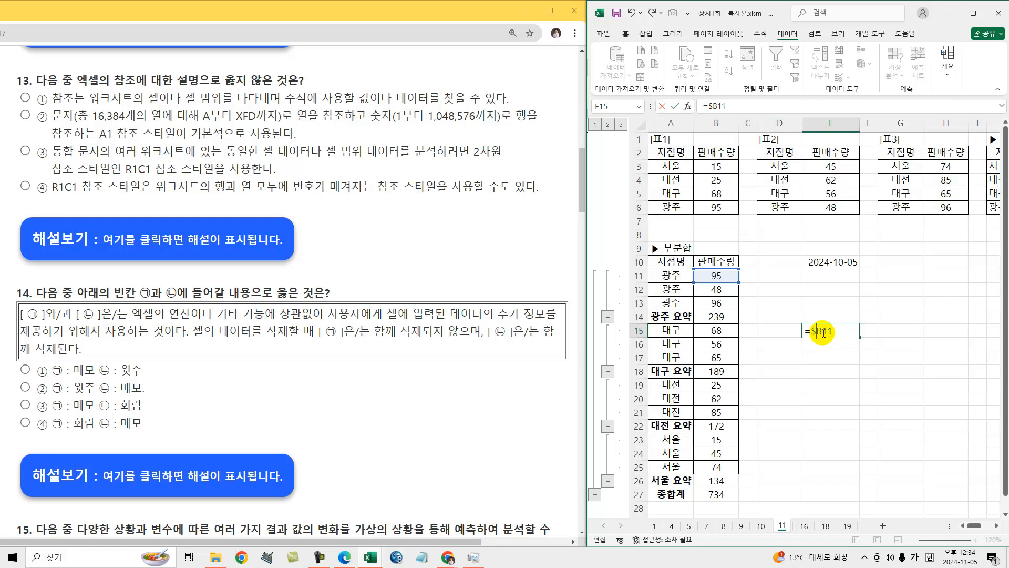
drag(827, 331, 822, 331)
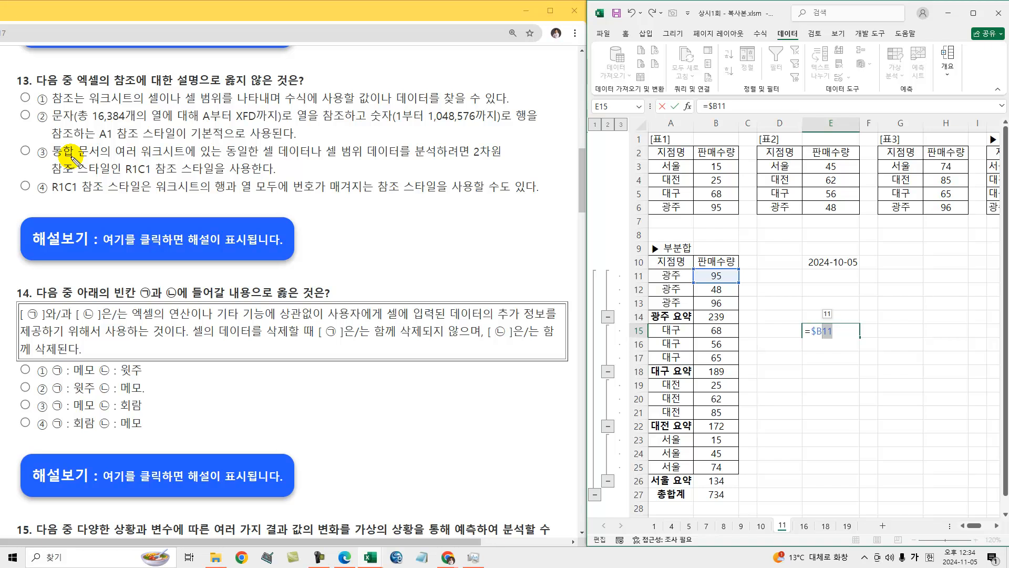
Annotate option ③ of question 13: bracket 여러 워크시트, underline its key phrases, circle 2차원 and cross out R1C1.
drag(116, 160, 185, 161)
drag(114, 156, 124, 158)
drag(184, 143, 185, 158)
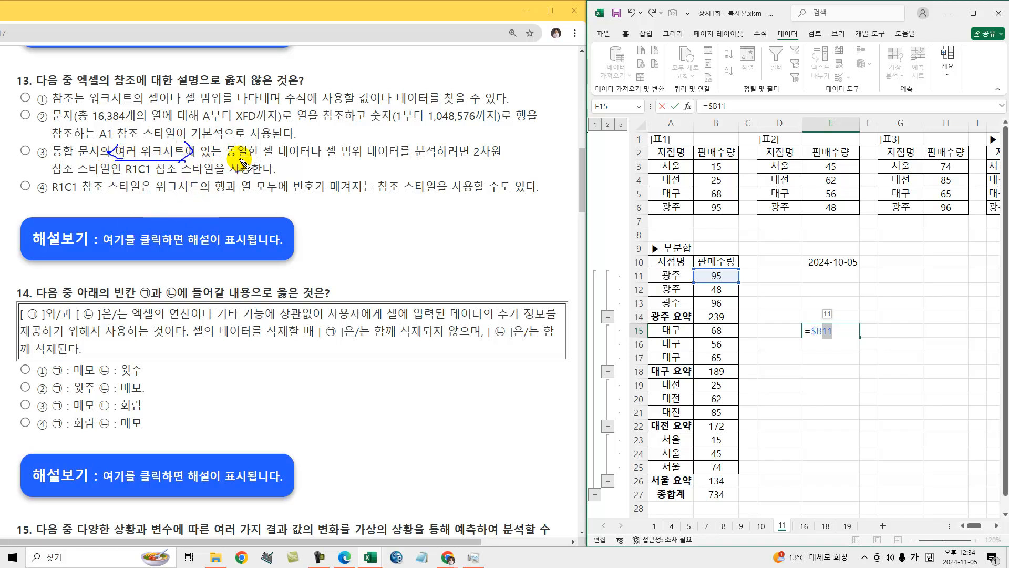
mouse_move(233, 160)
mouse_down()
mouse_move(502, 155)
mouse_move(465, 150)
mouse_move(478, 159)
mouse_up()
drag(54, 177, 259, 180)
mouse_move(158, 158)
mouse_down()
mouse_move(127, 180)
mouse_move(156, 181)
mouse_up()
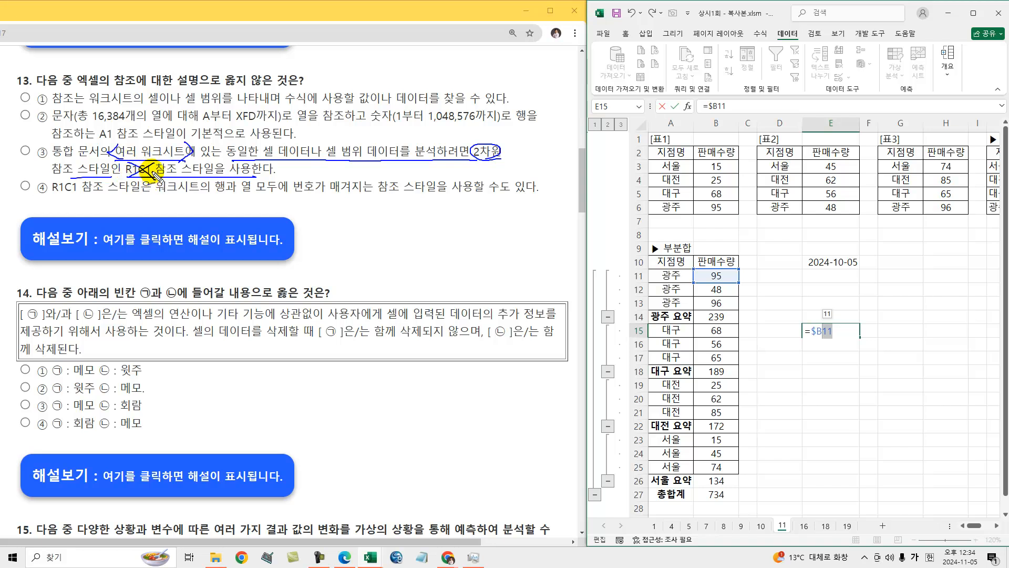
mouse_move(503, 138)
mouse_down()
mouse_move(468, 158)
mouse_move(494, 160)
mouse_up()
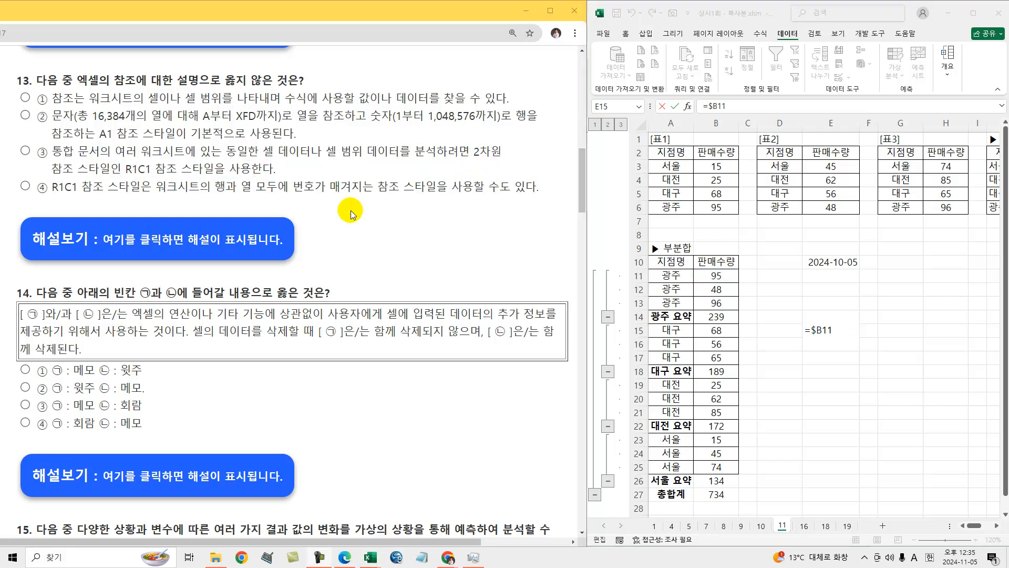
Show question 13's explanation and underline the 3차원 참조 definition and the =SUM(Sheet1:Sheet3!B1) example line.
click(168, 252)
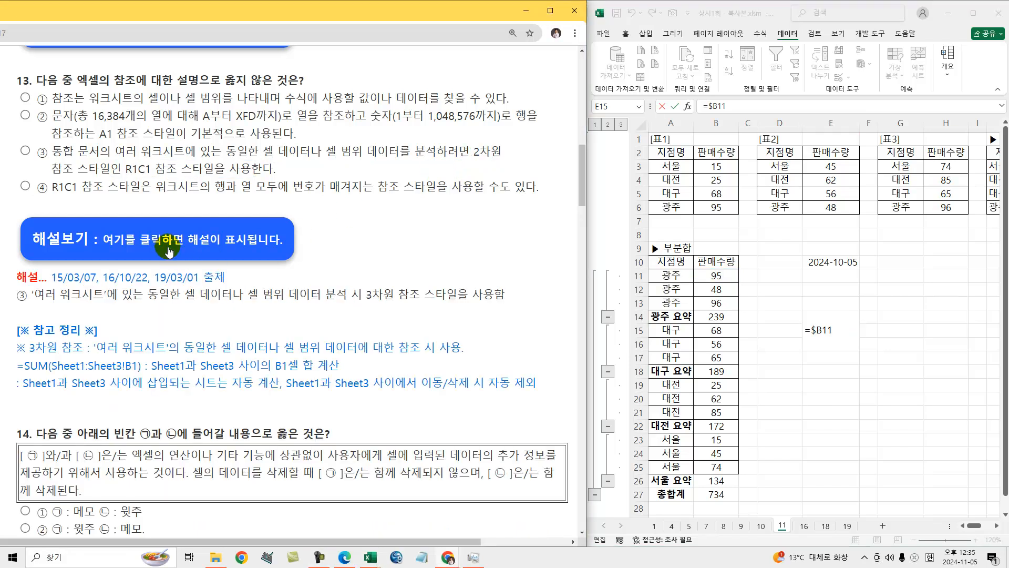
drag(48, 354, 83, 353)
drag(98, 354, 459, 356)
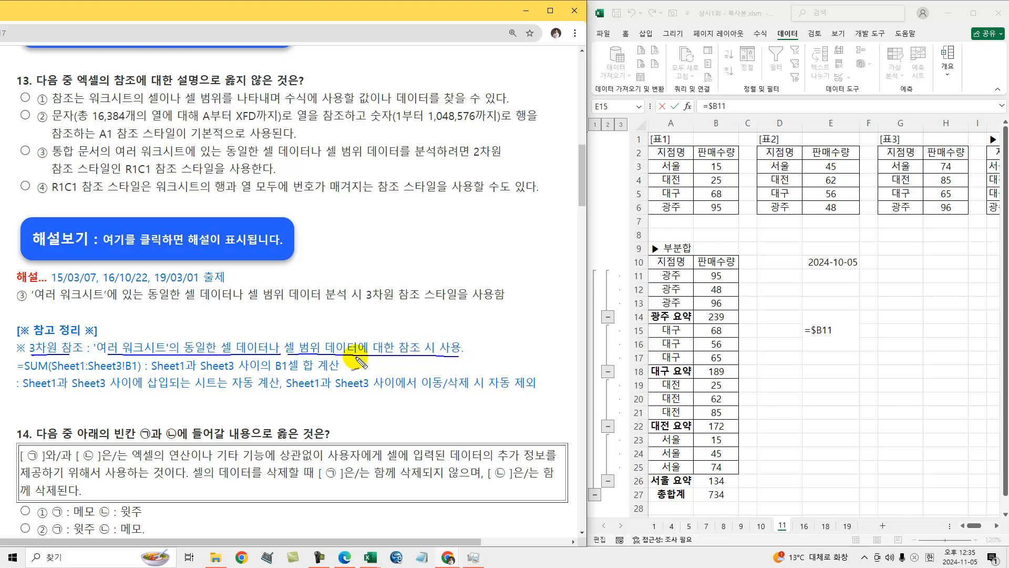
drag(50, 374, 122, 375)
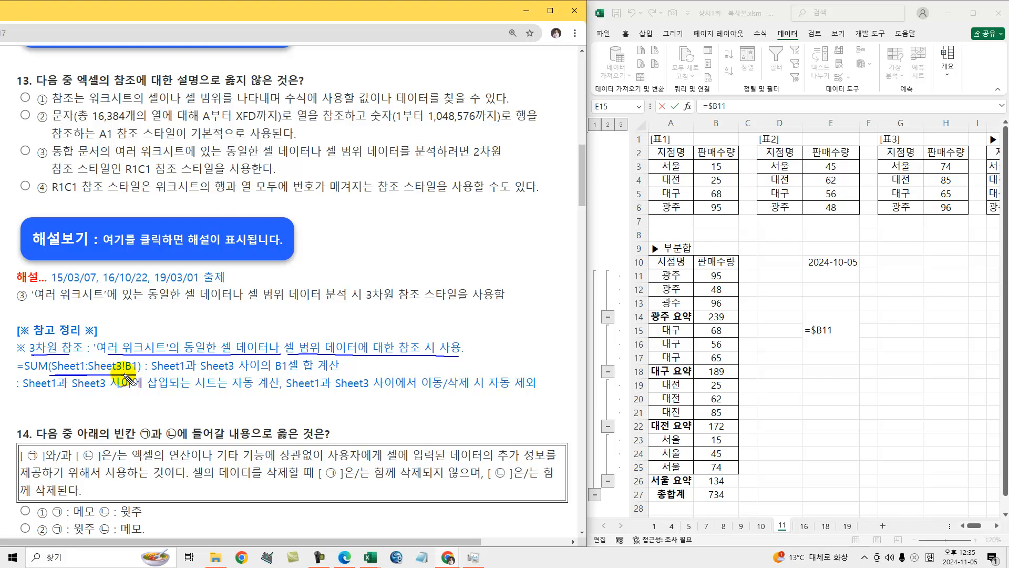
drag(24, 371, 52, 377)
drag(152, 372, 324, 374)
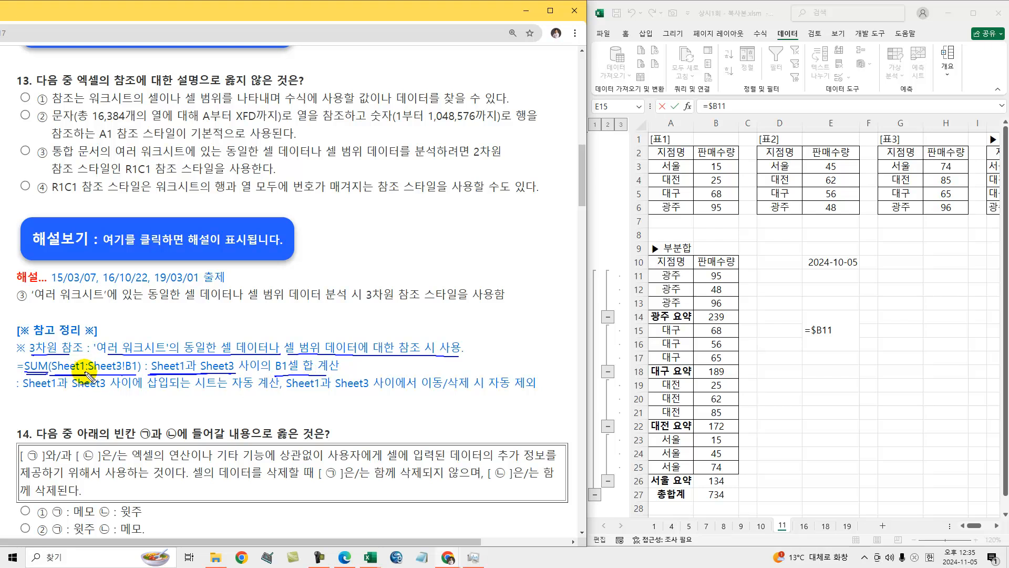
drag(95, 373, 120, 374)
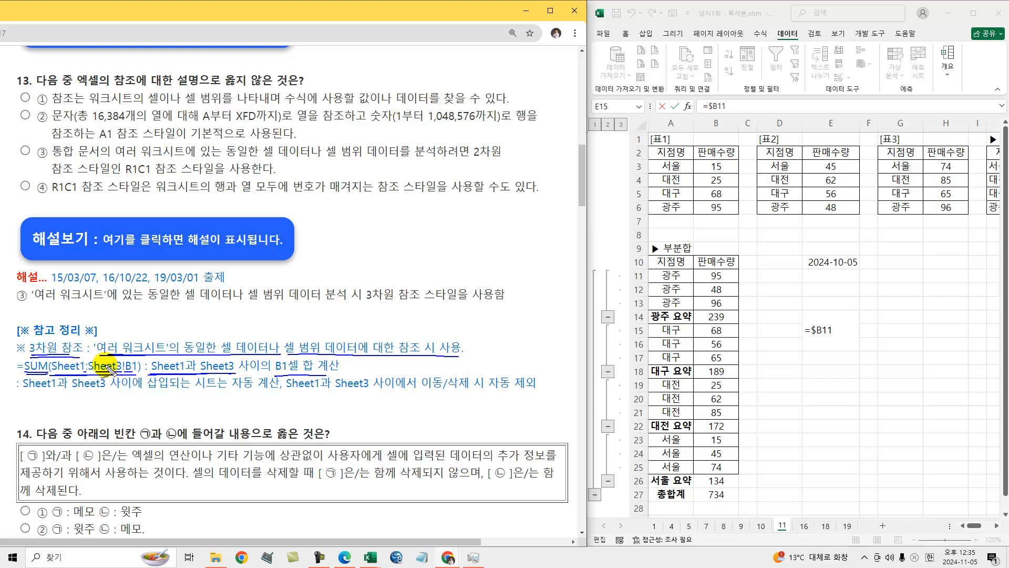
Underline the explanation's note on inserting, moving and deleting sheets, mark R1C1 in option ③, and clear the pen marks.
drag(24, 392, 113, 393)
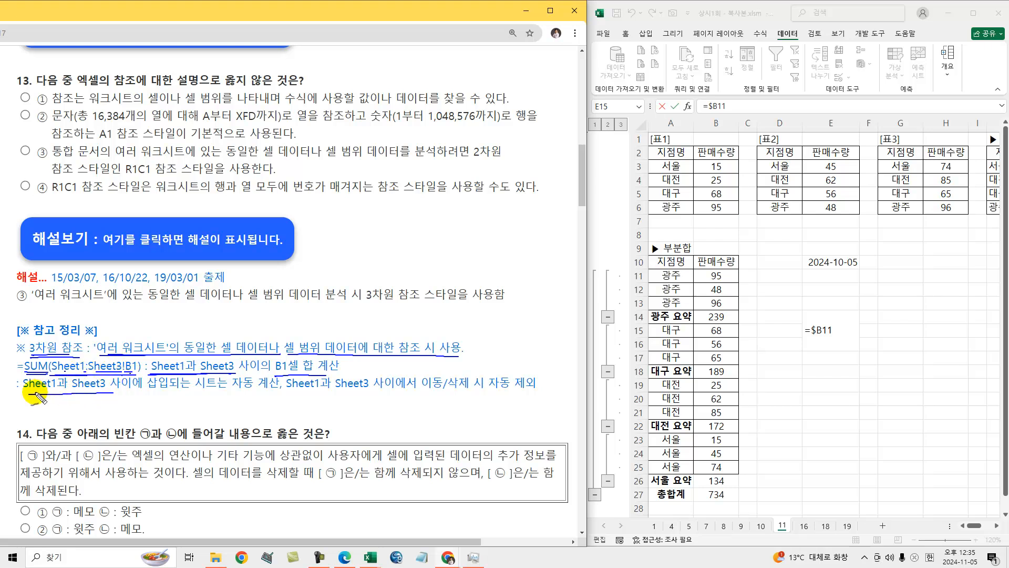
drag(148, 391, 523, 394)
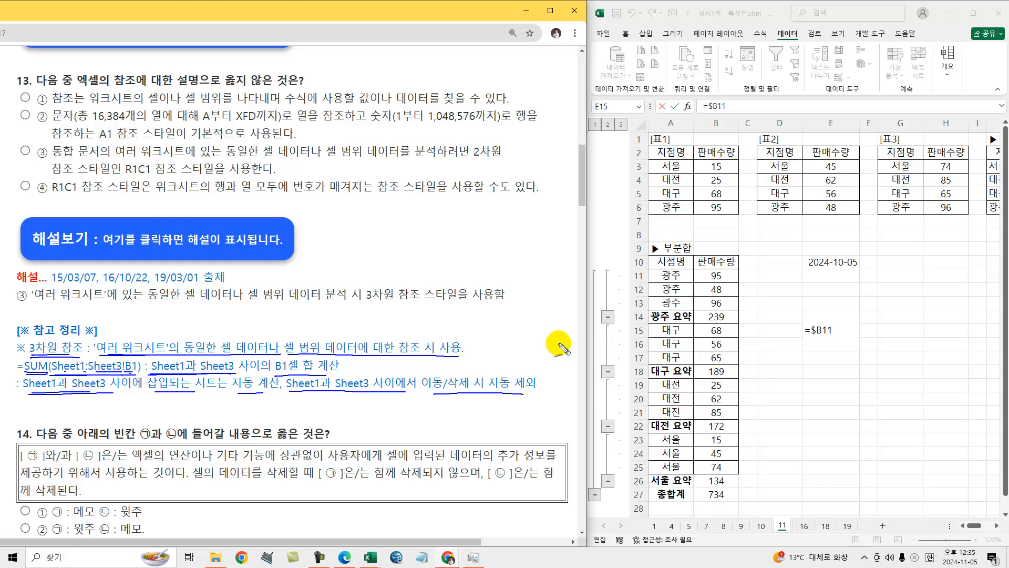
drag(119, 175, 151, 170)
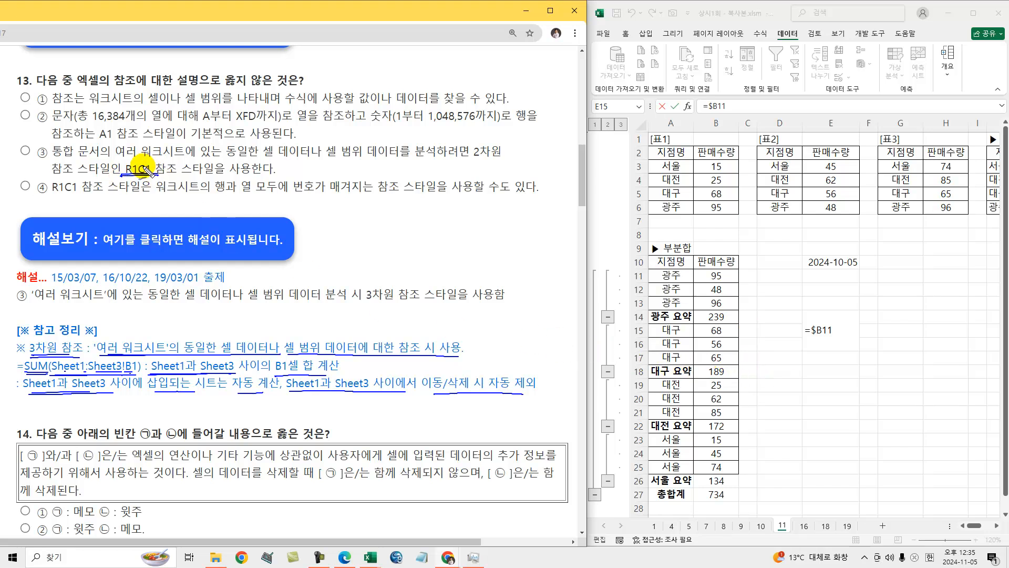
key(Escape)
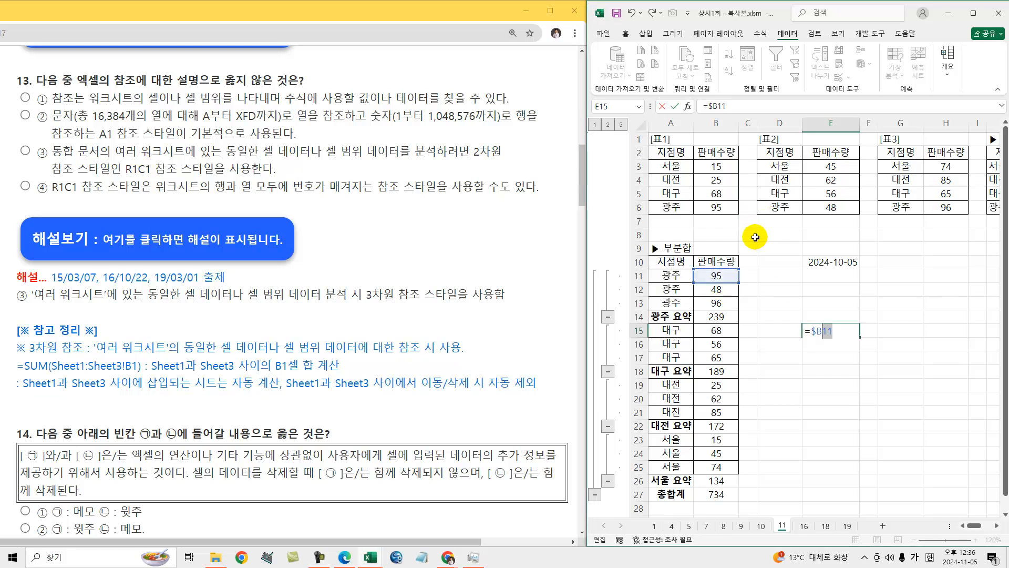
Confirm the =$B11 formula in E15, and highlight columns A to H and rows 5 to 21 to show the A1-style headings.
click(754, 236)
drag(668, 124, 940, 126)
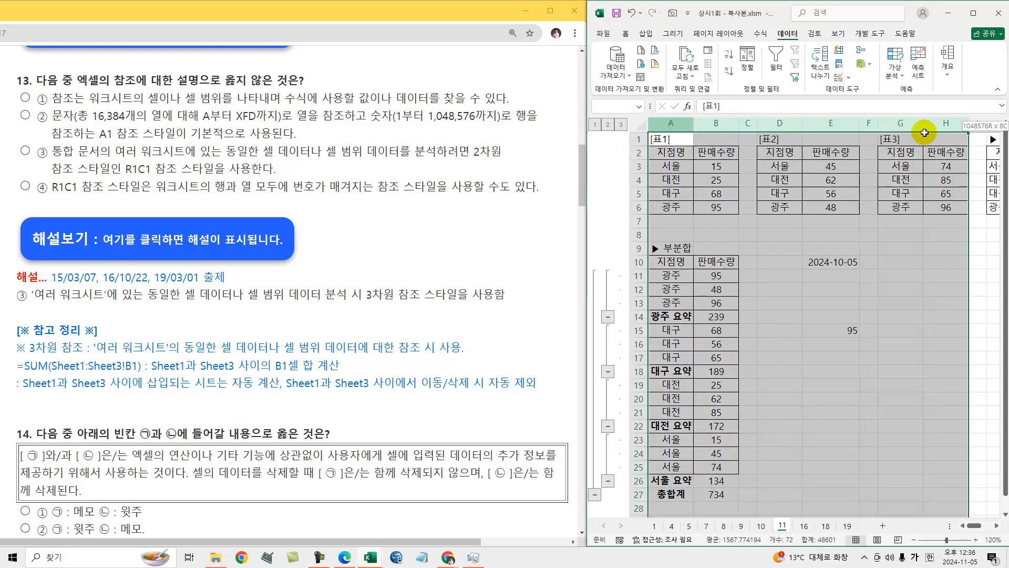
drag(637, 194, 644, 413)
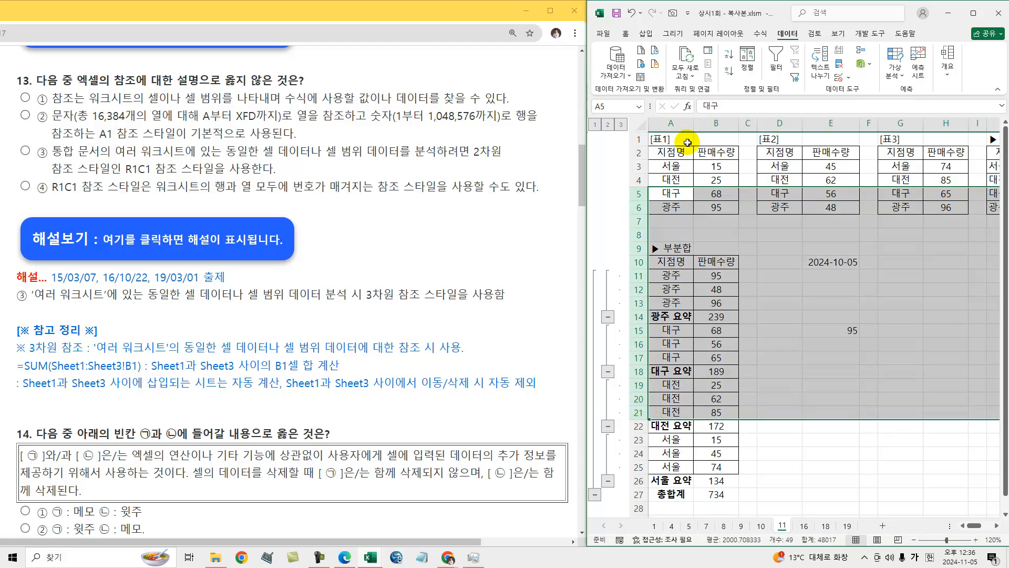
click(706, 224)
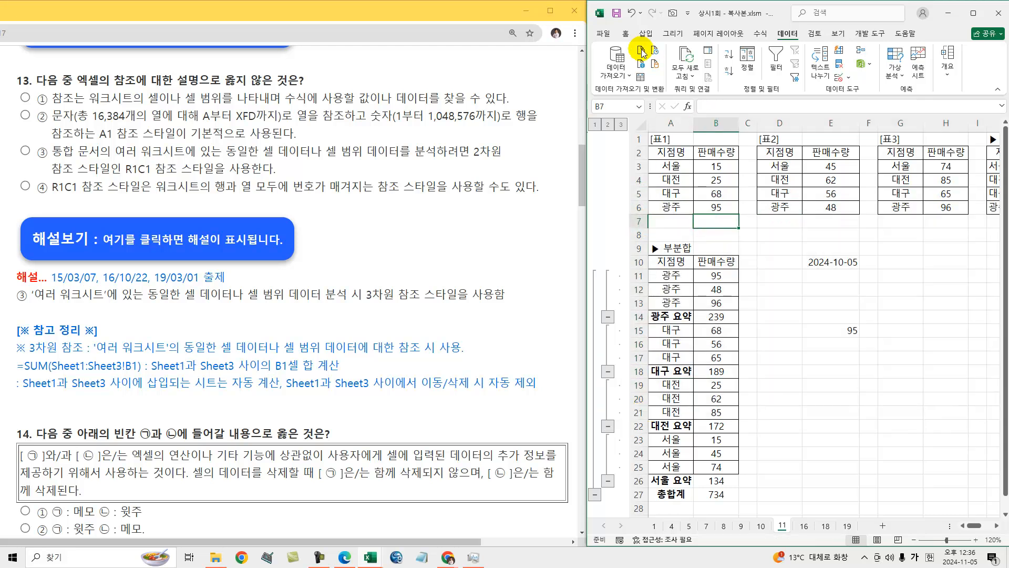
Turn on the R1C1 reference style in the Excel options and highlight columns 1 to 7 to show their numbered headings.
click(603, 33)
click(613, 527)
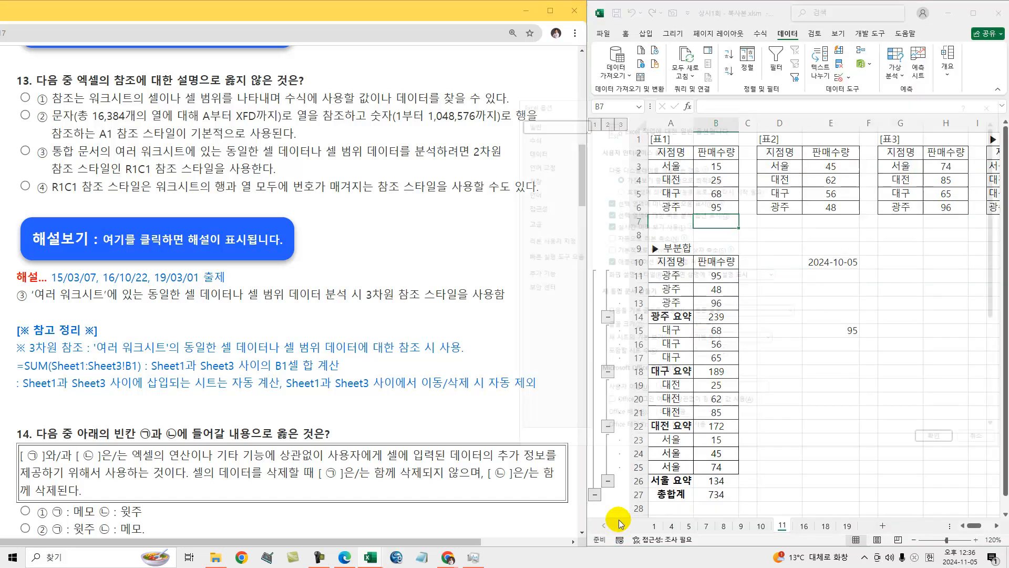
click(526, 135)
click(606, 249)
click(939, 441)
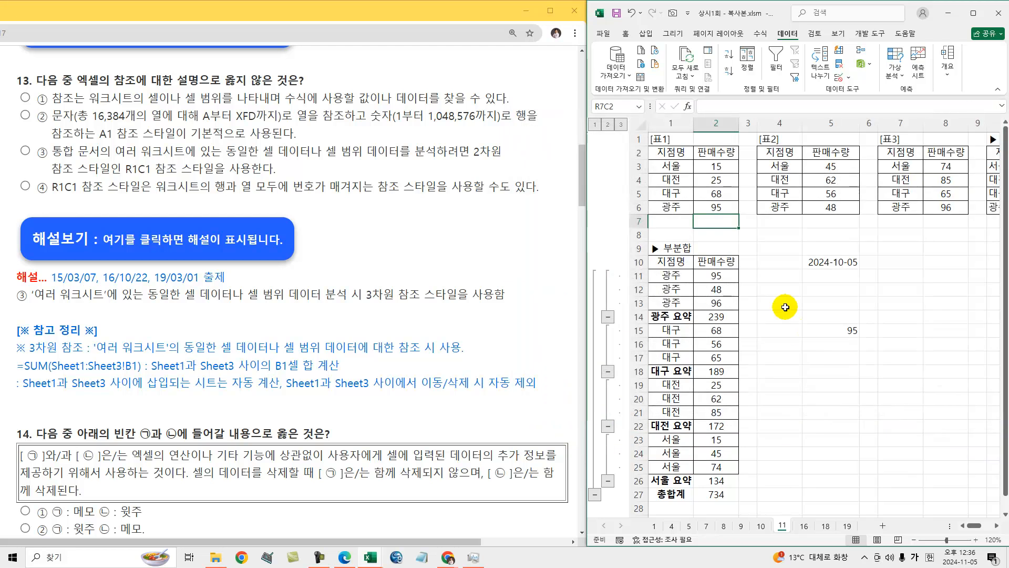
click(673, 121)
drag(673, 121, 879, 118)
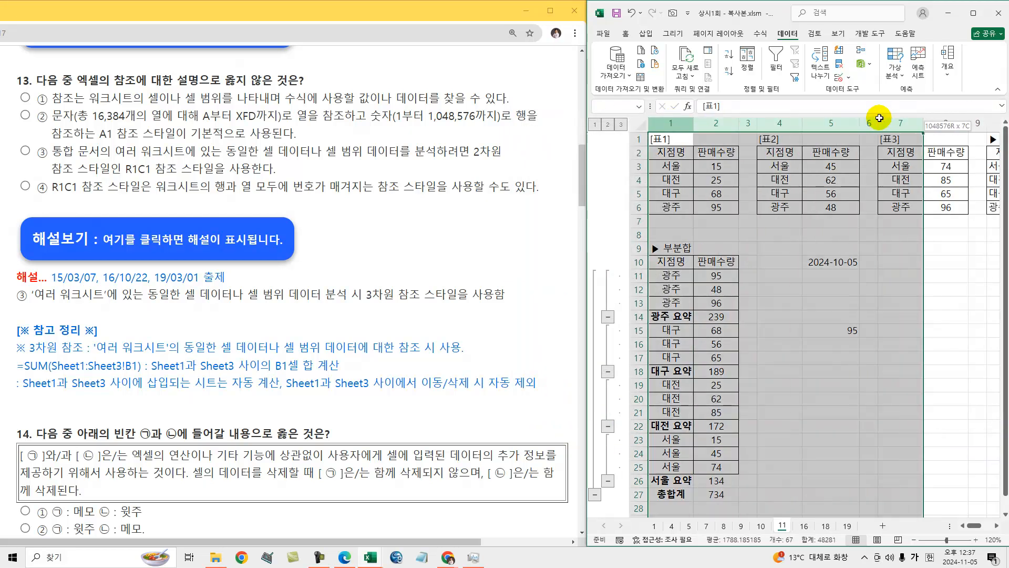
Highlight rows 4 to 14 and rows 5 to 10 to show their numbered row headings, clearing the earlier column selection.
drag(637, 181, 635, 316)
click(771, 302)
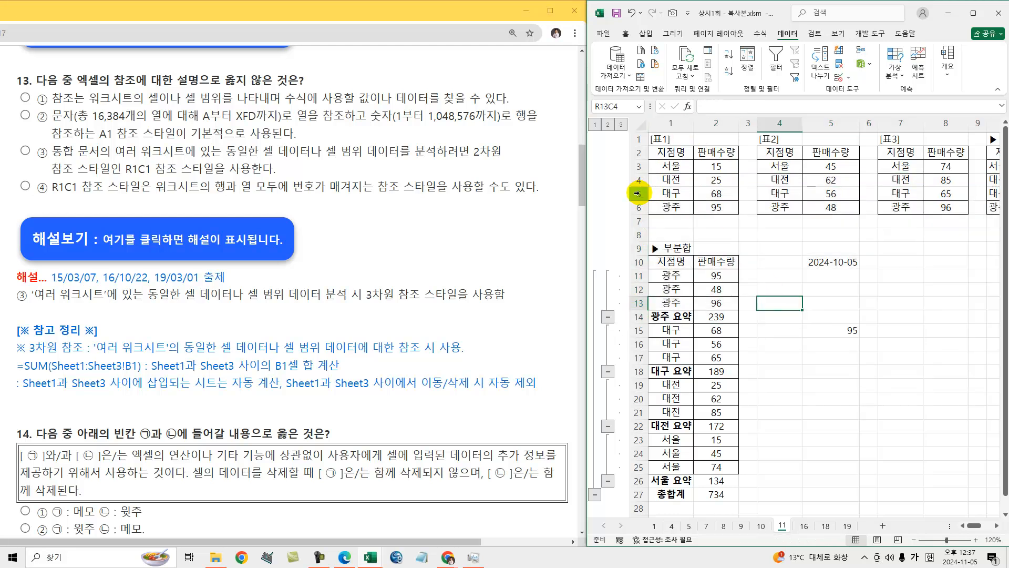
drag(637, 194, 638, 261)
Highlight columns 1 to 4, handwrite R1, Row, C1 and a combined row-and-column address on the sheet, and circle the column numbers.
mouse_move(676, 123)
mouse_down()
mouse_move(776, 266)
mouse_move(757, 246)
mouse_move(779, 260)
mouse_move(742, 267)
mouse_move(753, 270)
mouse_move(742, 297)
mouse_move(789, 287)
mouse_move(788, 263)
mouse_up()
mouse_move(757, 322)
mouse_down()
mouse_move(753, 335)
mouse_move(774, 340)
mouse_move(758, 345)
mouse_move(773, 354)
mouse_move(781, 343)
mouse_up()
mouse_move(769, 383)
mouse_down()
mouse_move(768, 408)
mouse_move(789, 405)
mouse_move(803, 387)
mouse_up()
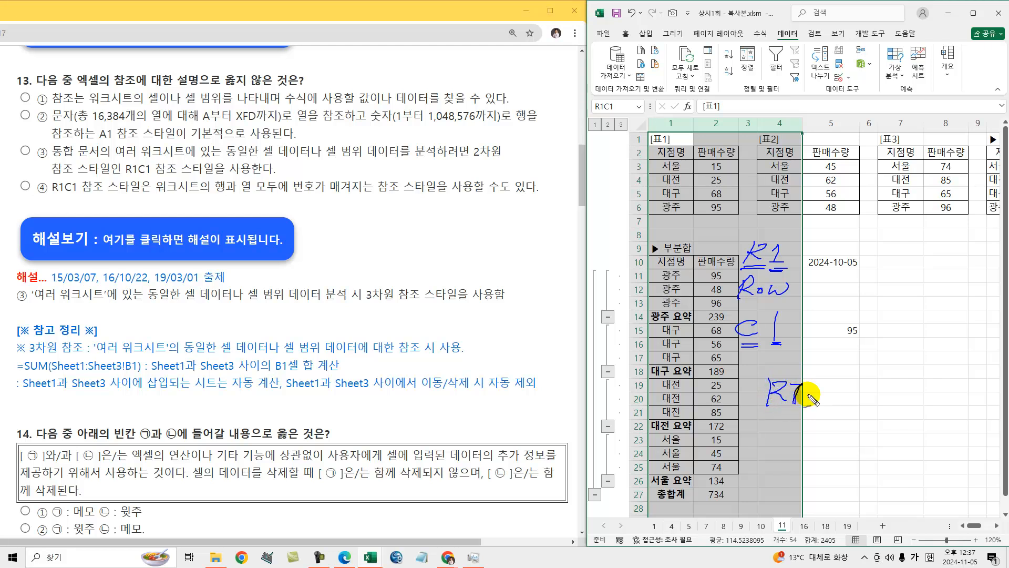
mouse_move(826, 388)
mouse_down()
mouse_move(826, 400)
mouse_move(841, 384)
mouse_move(859, 415)
mouse_move(854, 408)
mouse_up()
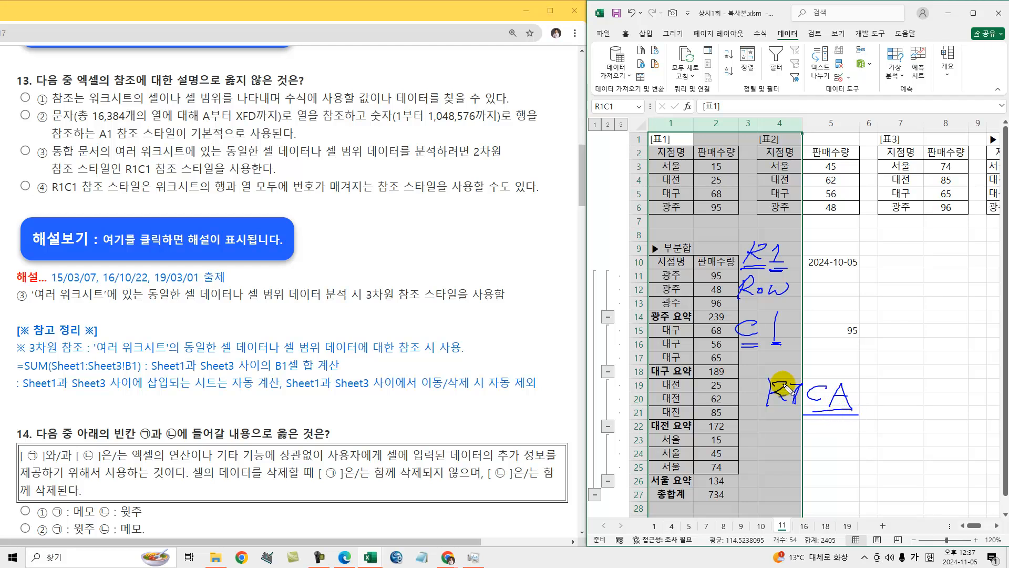
drag(776, 347, 784, 346)
mouse_move(683, 130)
mouse_down()
mouse_move(773, 126)
mouse_move(738, 133)
mouse_up()
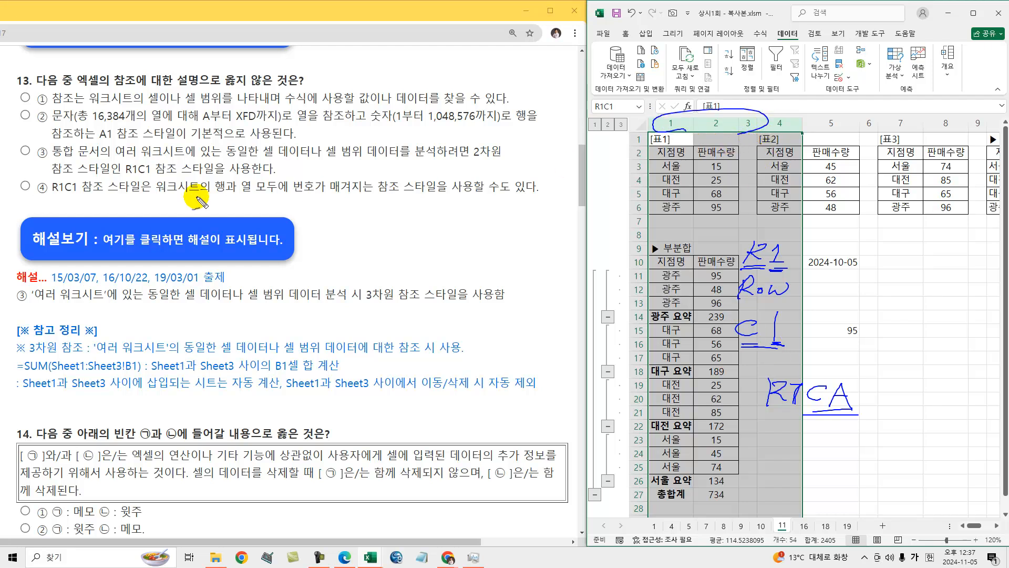
Underline option ④'s R1C1 description and circle 번호, mark option ③ as the answer, and underline its explanation in question 13.
drag(45, 196, 88, 196)
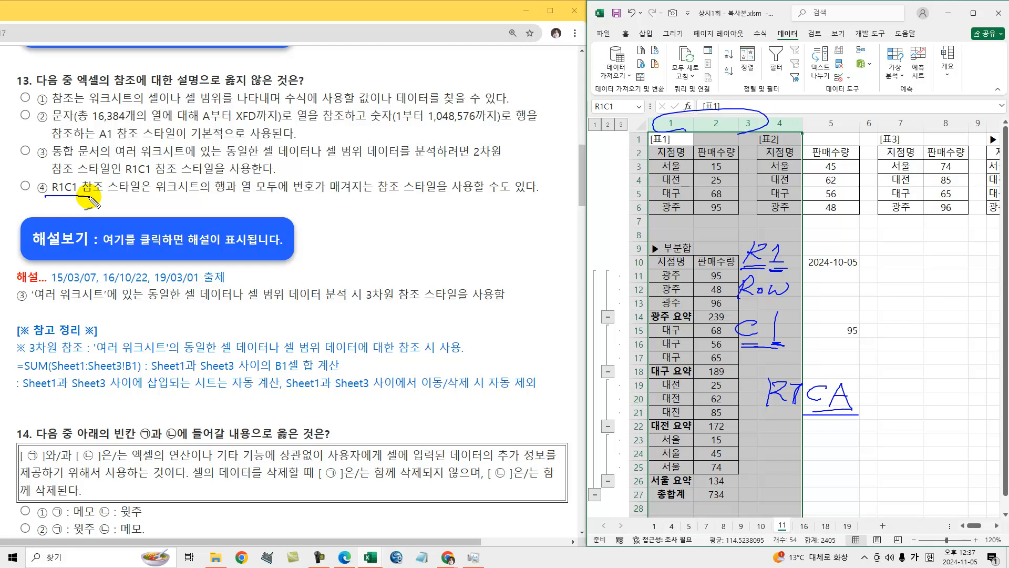
drag(180, 195, 440, 198)
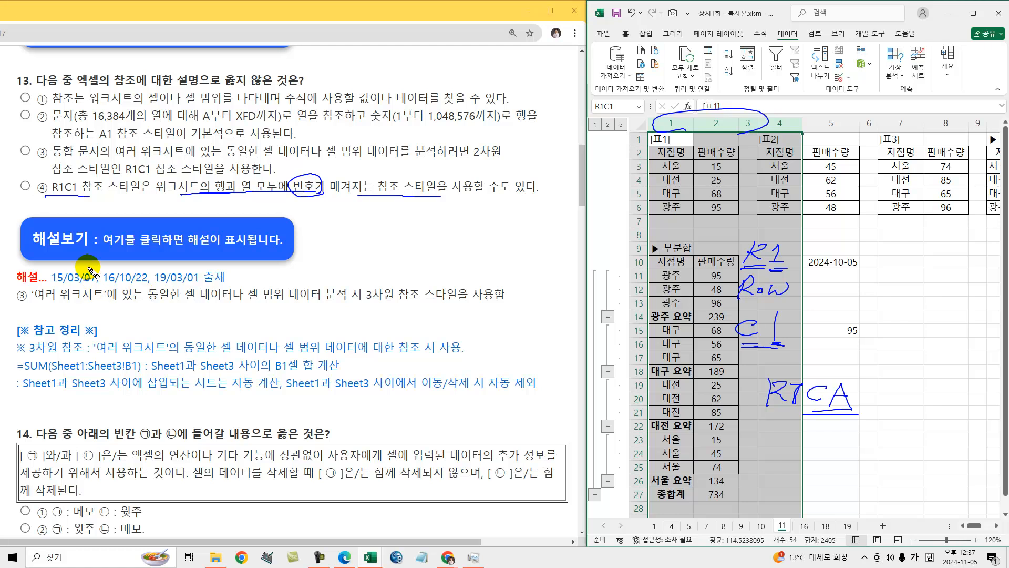
drag(19, 145, 36, 139)
drag(49, 301, 117, 299)
drag(366, 303, 421, 303)
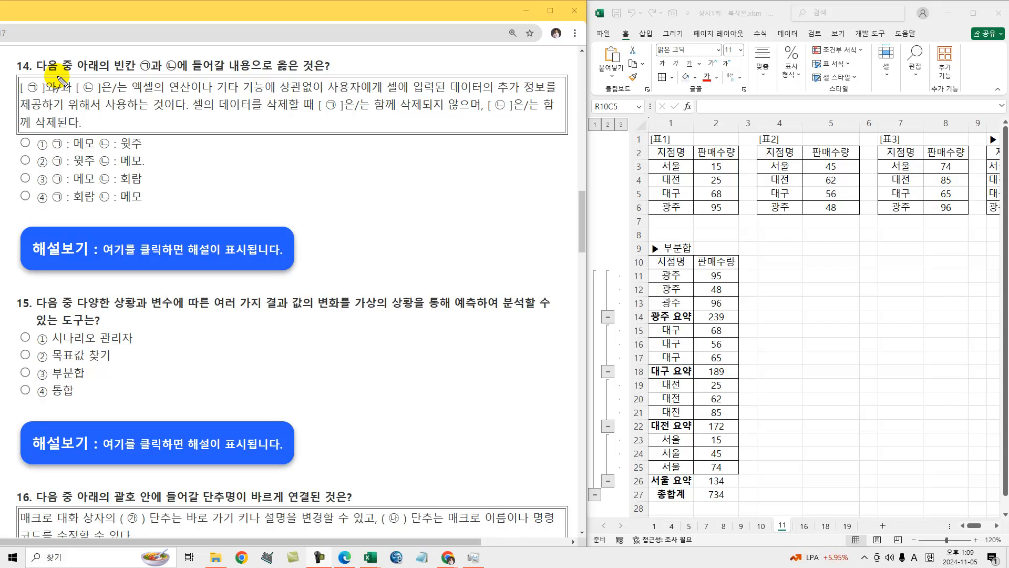
Underline ㉠과 ㉡, 옳은 것 and the description up to 셀에 입력된 데이터 in question 14, and circle 추가 정보.
drag(140, 73, 177, 73)
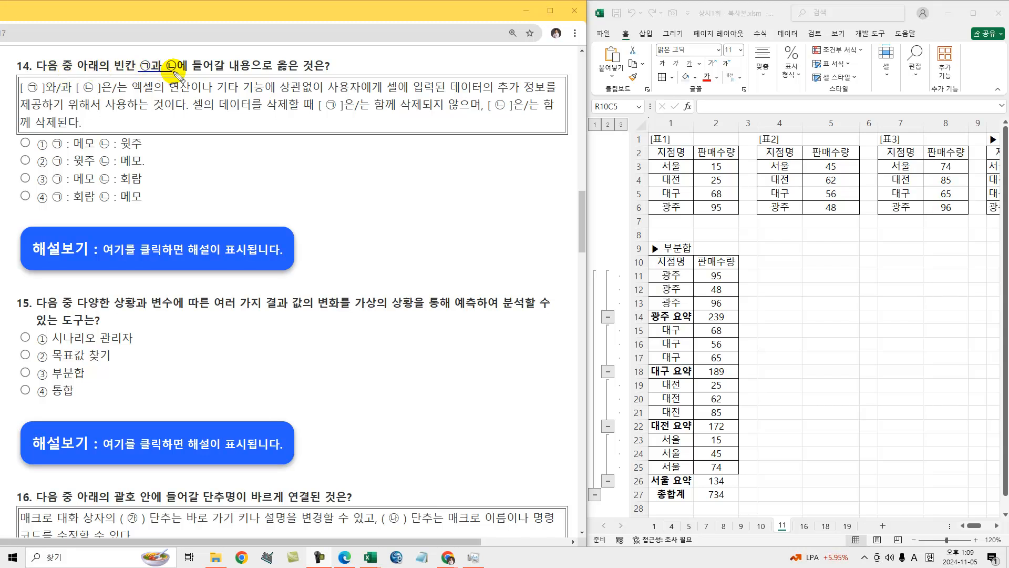
drag(287, 72, 322, 72)
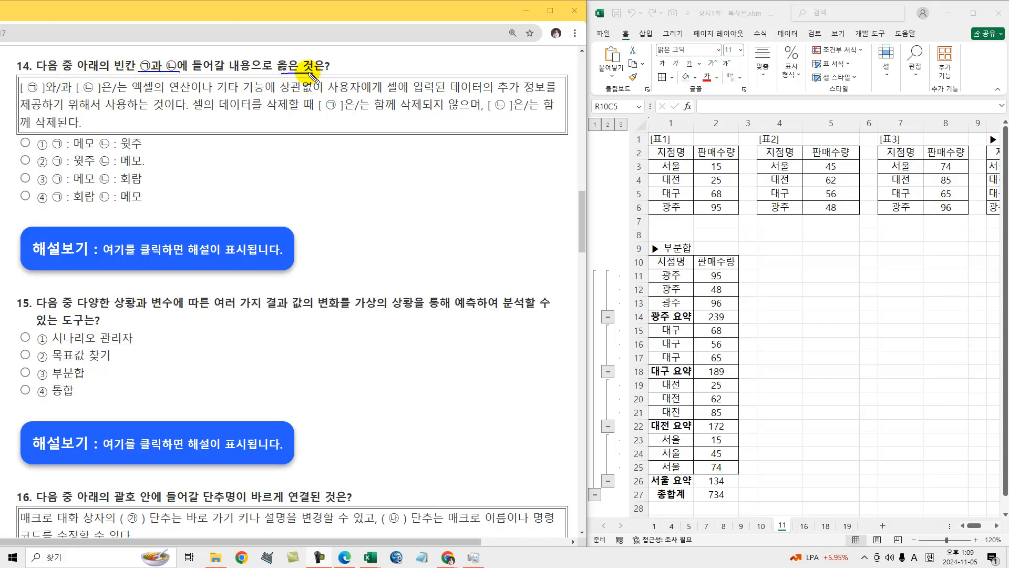
drag(133, 94, 310, 93)
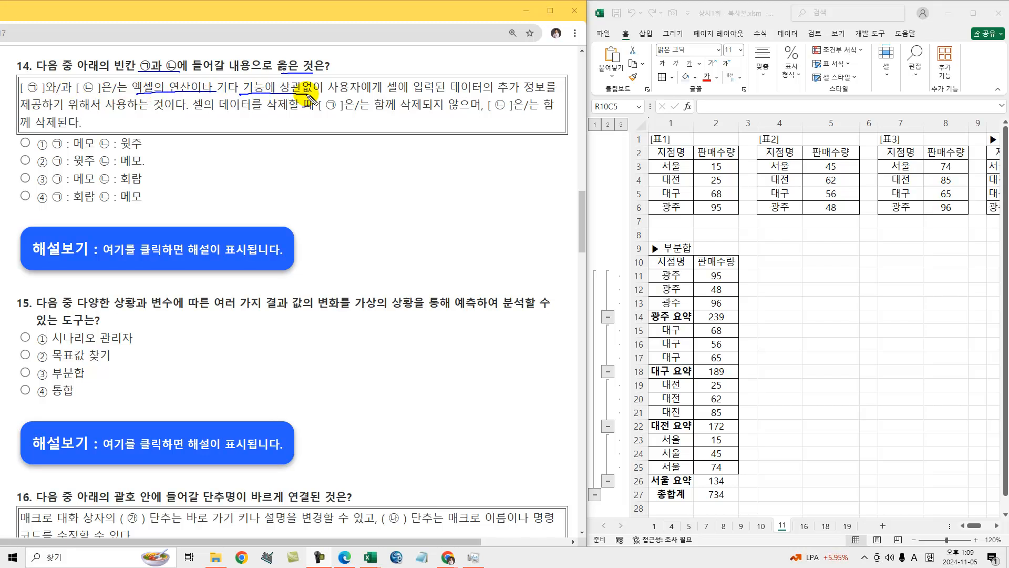
mouse_move(388, 95)
mouse_down()
mouse_move(541, 87)
mouse_move(512, 76)
mouse_move(504, 94)
mouse_up()
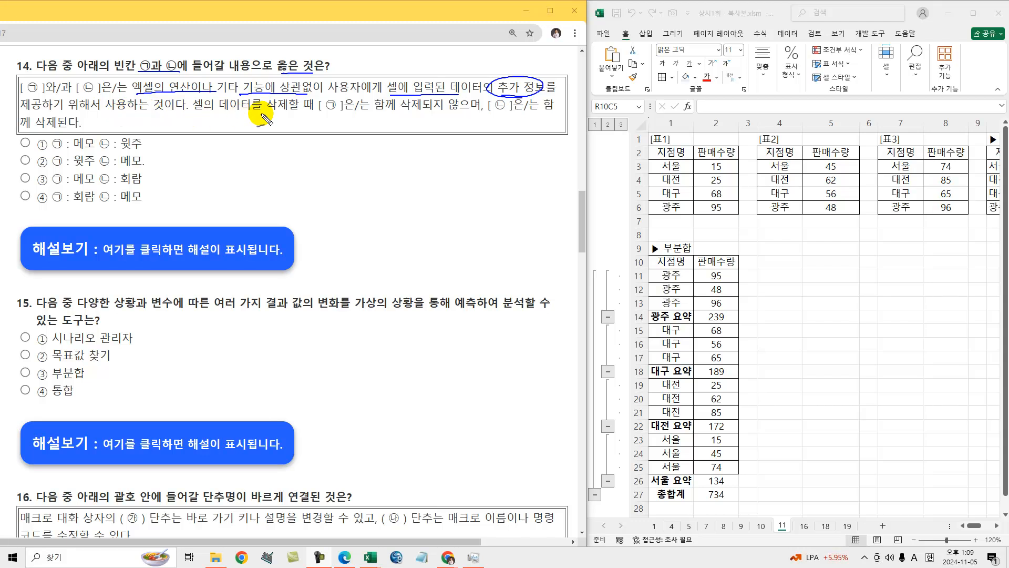
Underline question 14's sentence on deleting cell data, mark 메모 and 윗주 in option ①, and clear the pen marks.
drag(268, 116, 551, 114)
drag(31, 135, 85, 135)
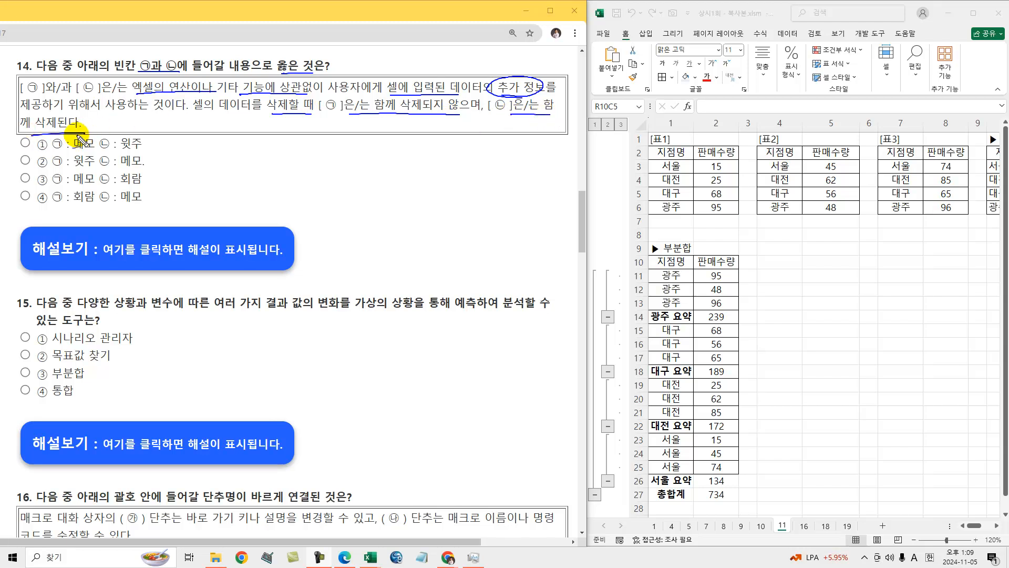
drag(502, 95, 536, 96)
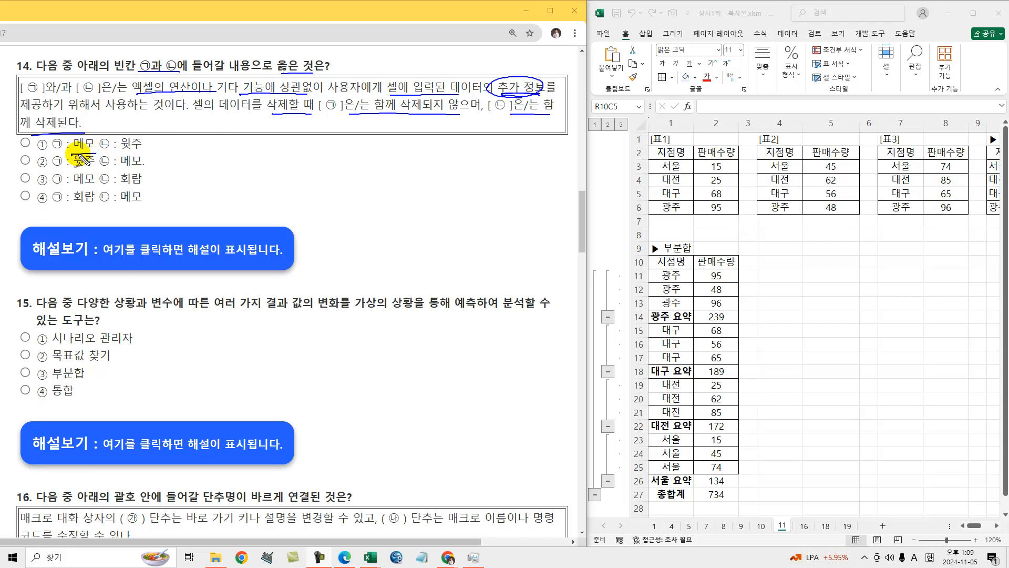
drag(120, 153, 141, 153)
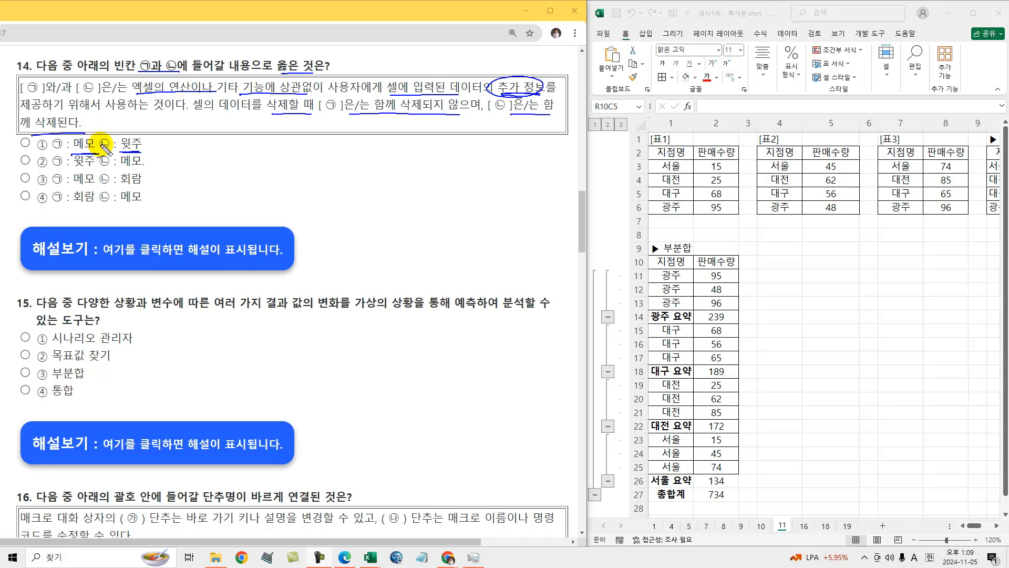
key(Escape)
Check the 메모 삽입 command for the 판매수량 header in R2C5 and insert an empty memo there.
click(812, 266)
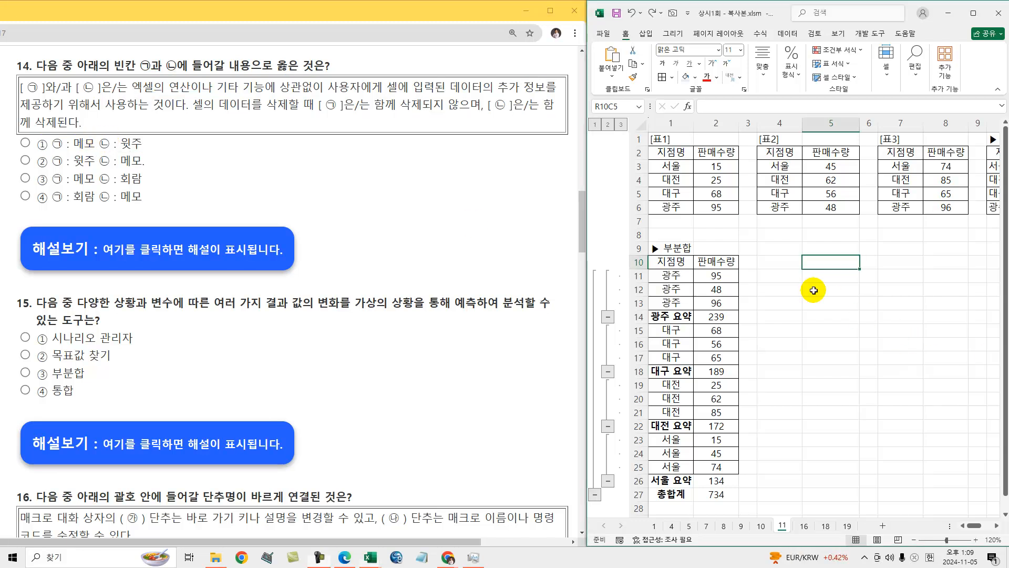
click(825, 153)
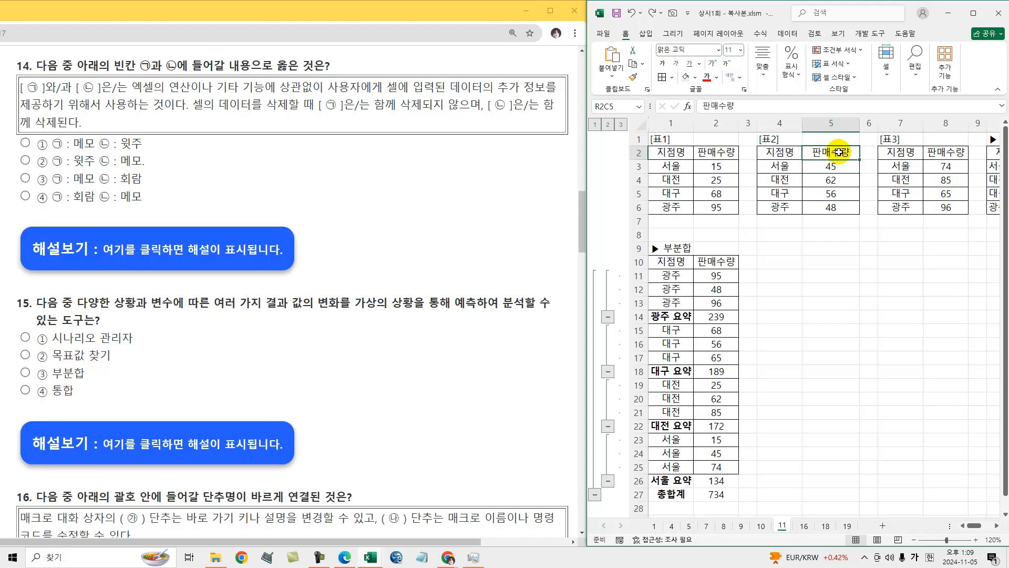
right_click(839, 153)
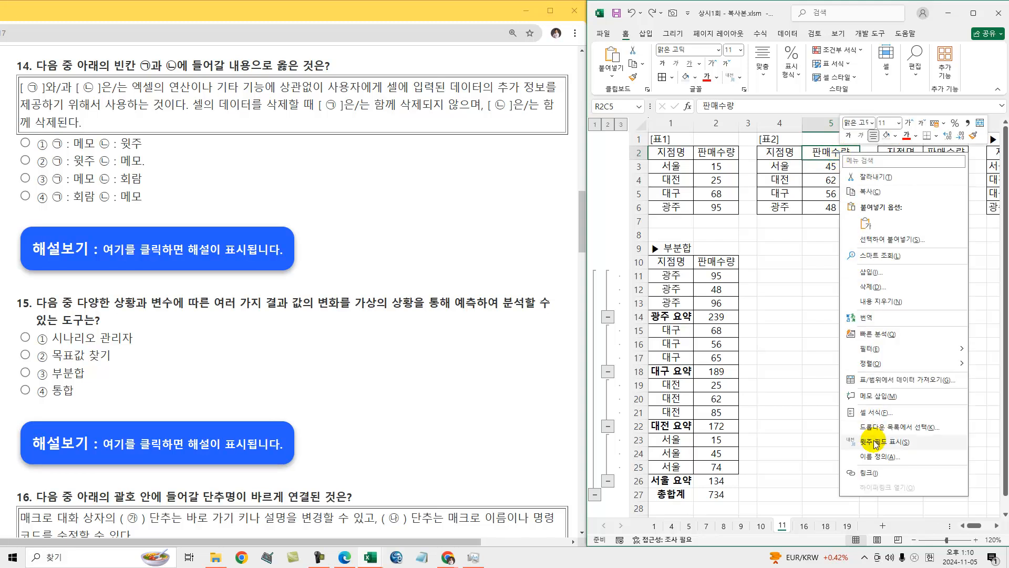
click(805, 290)
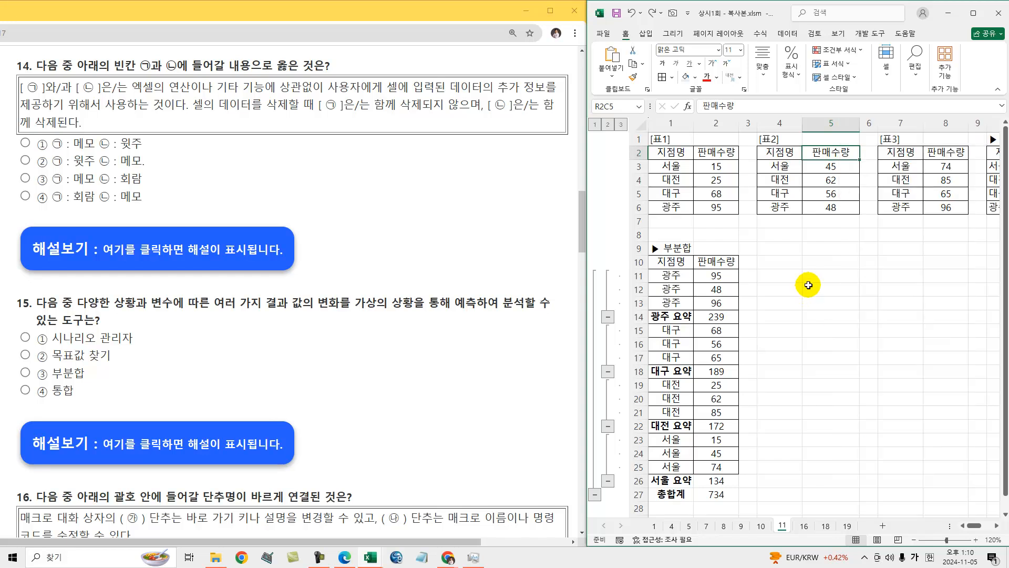
Insert a memo with sample text in the empty cell R9C5.
click(824, 249)
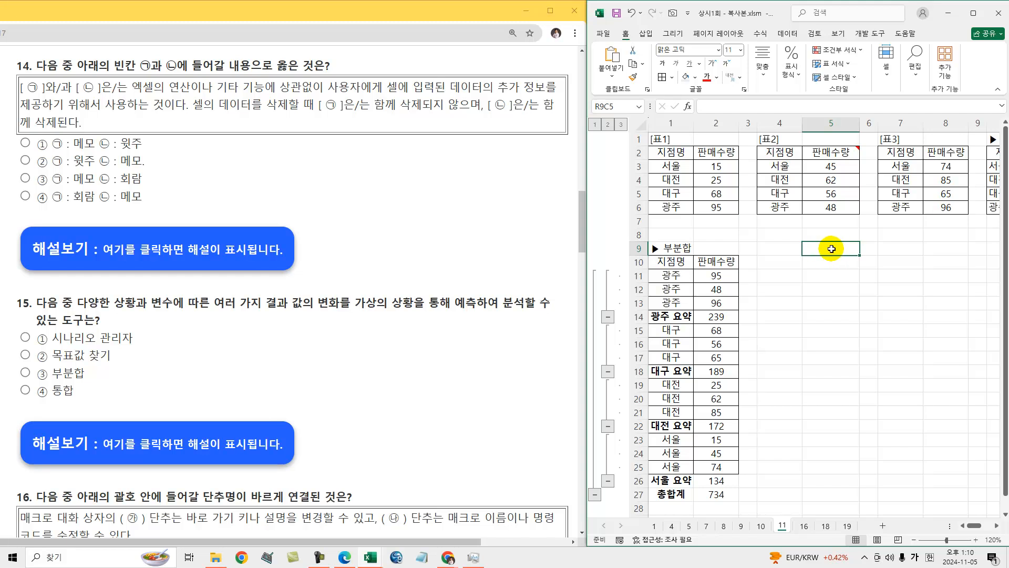
key(shift+F2)
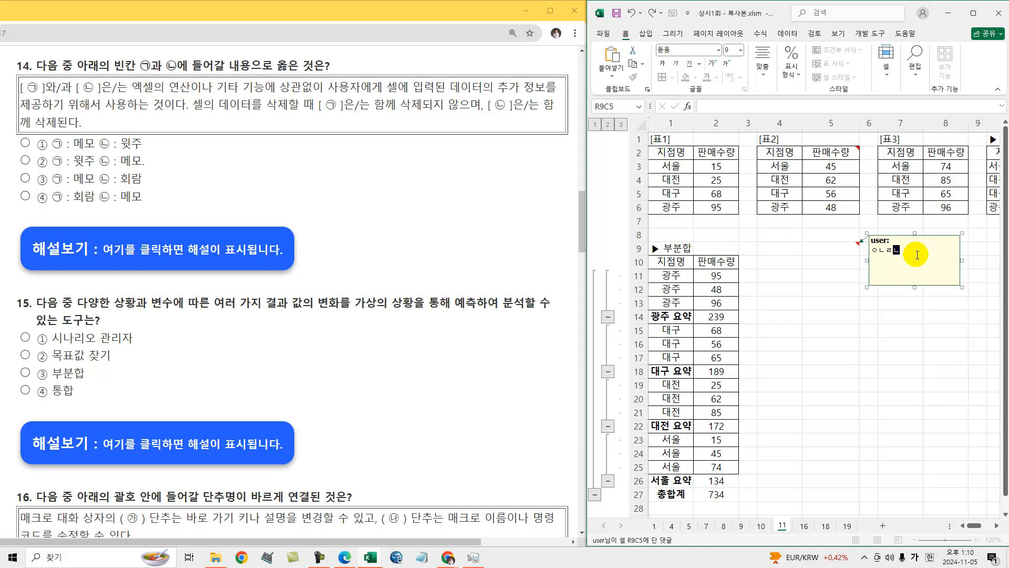
click(831, 316)
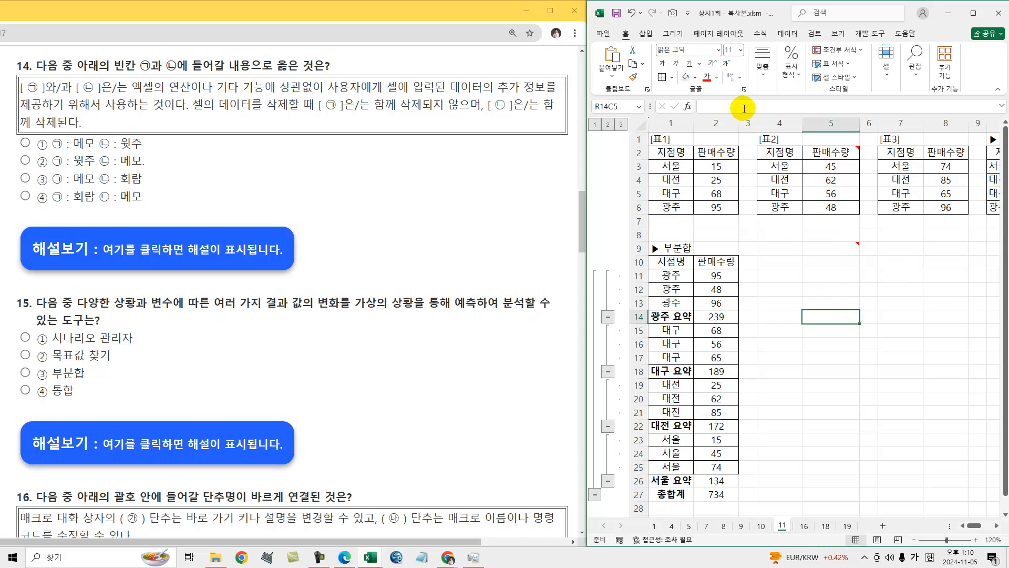
Check the 윗주 options on empty cell R14C5, and add sample 윗주 text to the 지점명 header in R2C4.
click(739, 77)
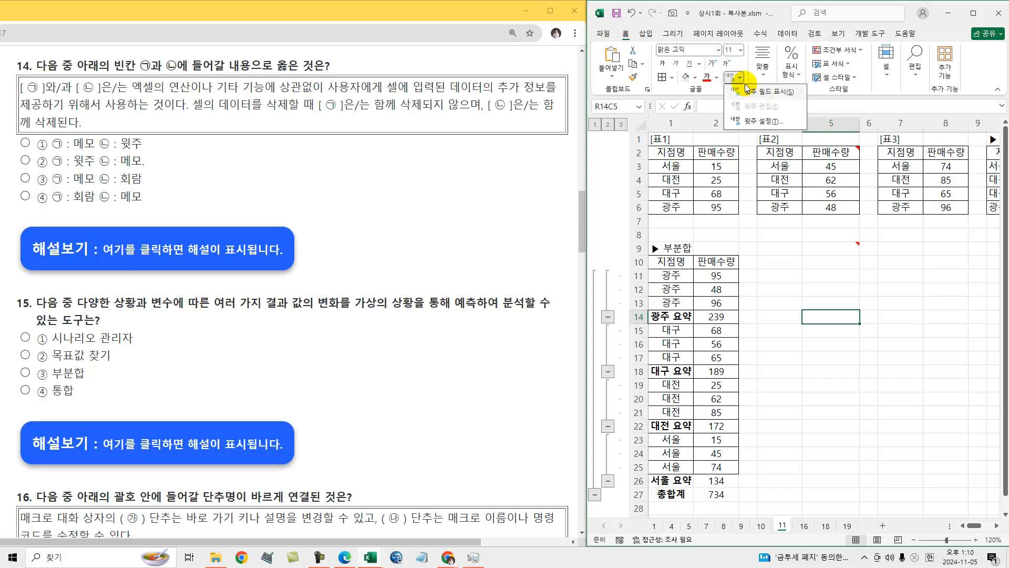
click(774, 153)
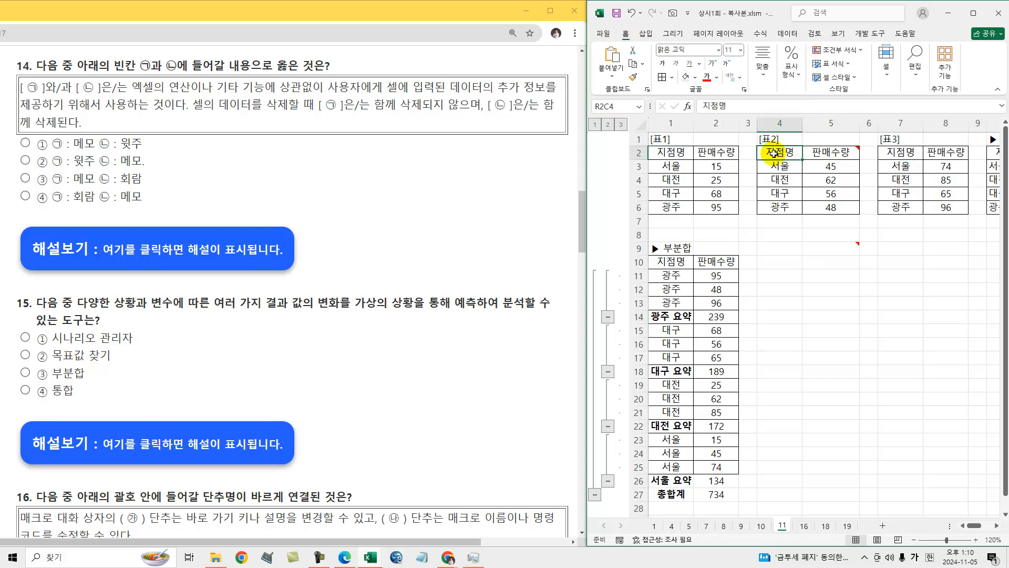
click(740, 78)
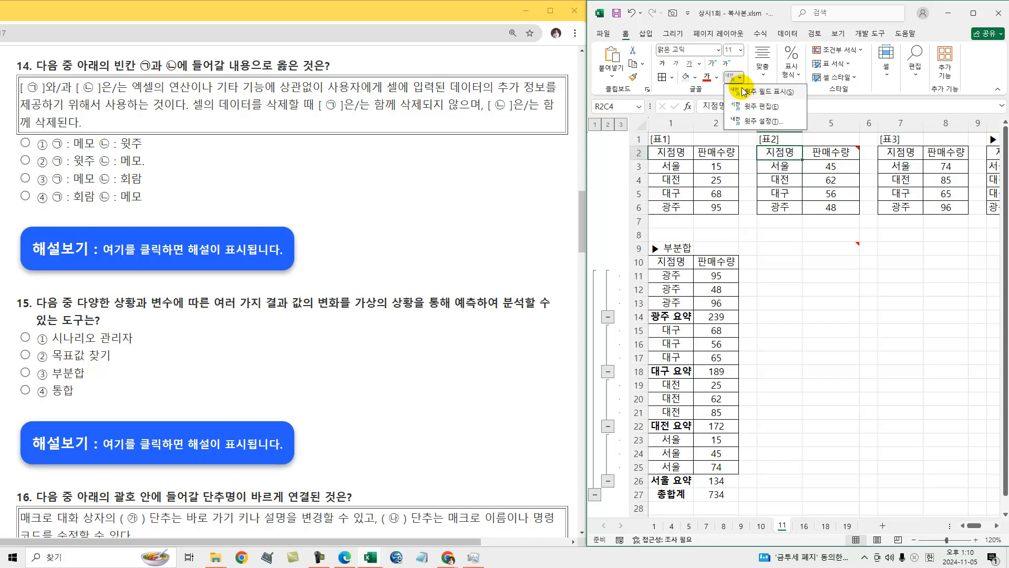
click(757, 106)
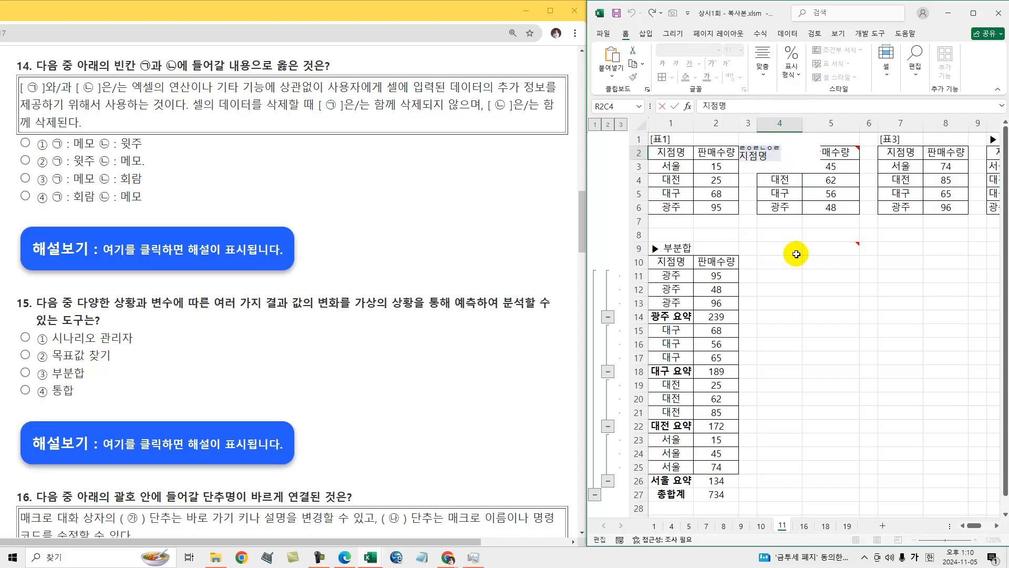
click(805, 274)
Turn on 윗주 필드 표시 for the 지점명 header in R2C4.
click(780, 153)
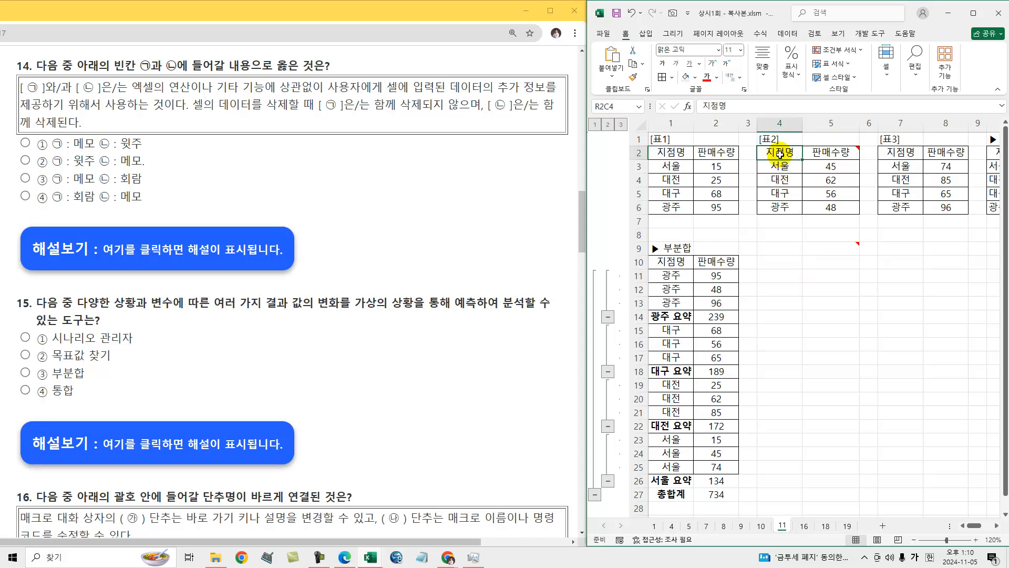
click(741, 80)
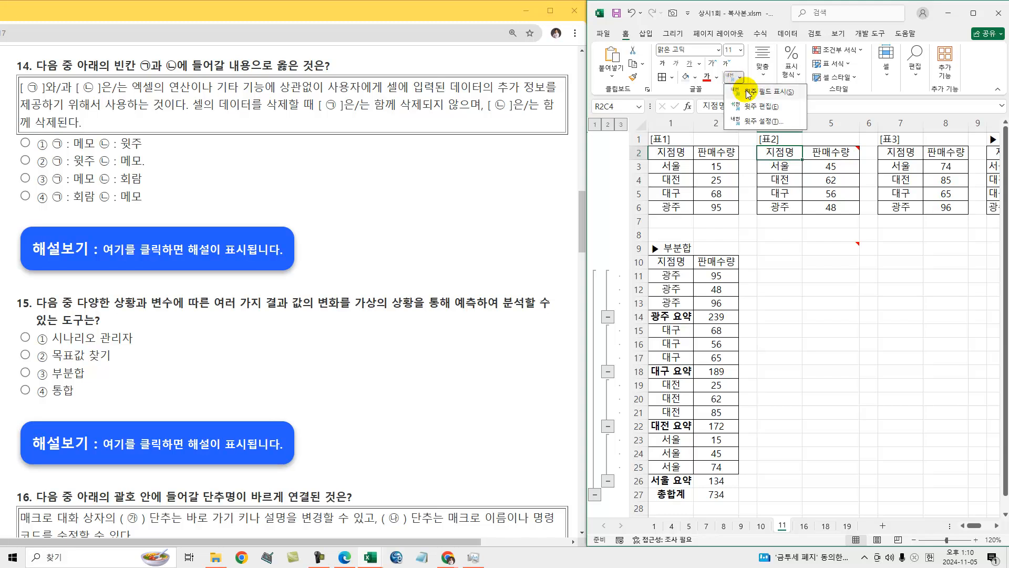
click(748, 94)
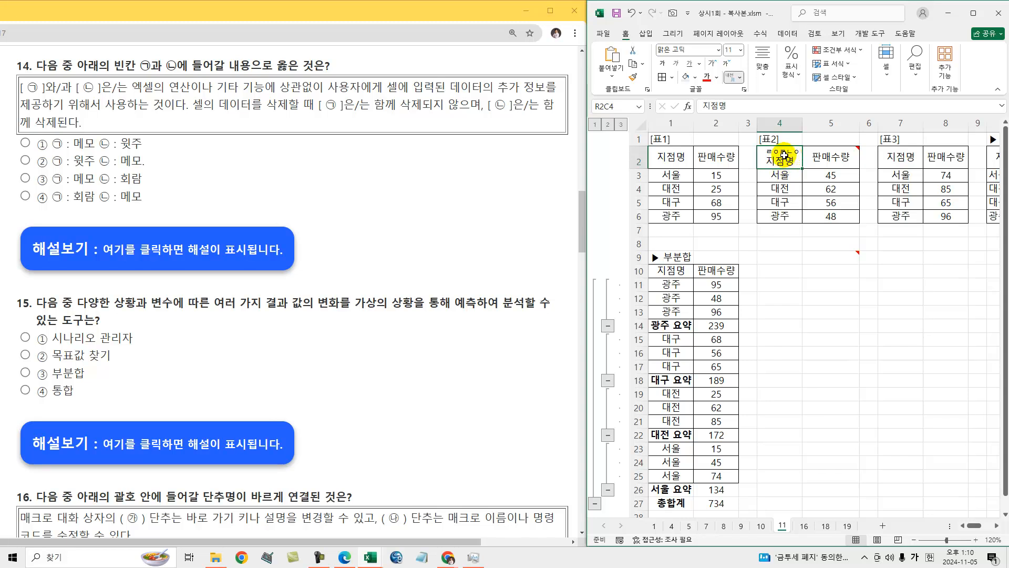
Keep the memo on the 판매수량 header in R2C5 always displayed, and select R9C5 and R9C4 to compare the hidden memo.
mouse_move(827, 158)
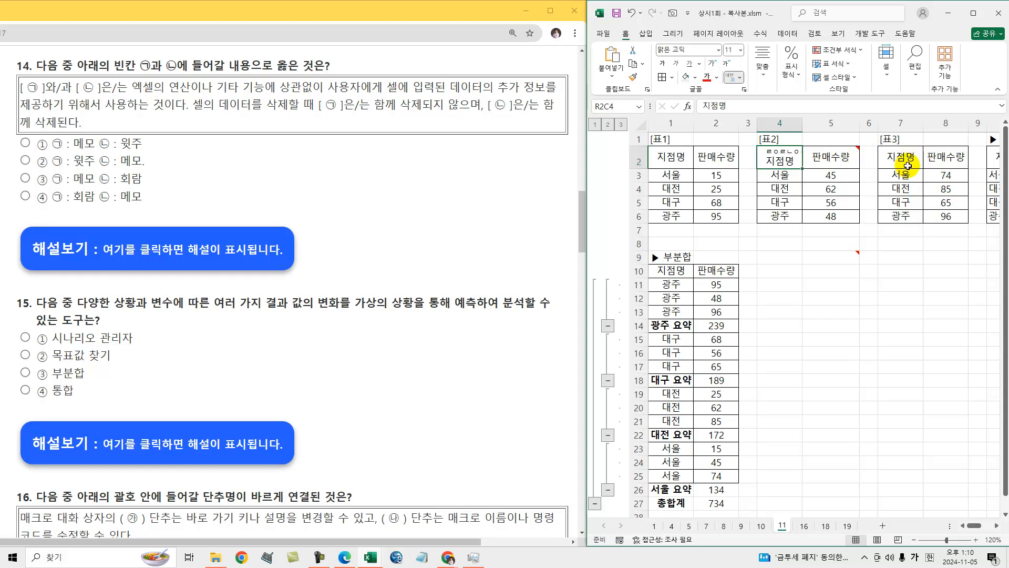
right_click(828, 156)
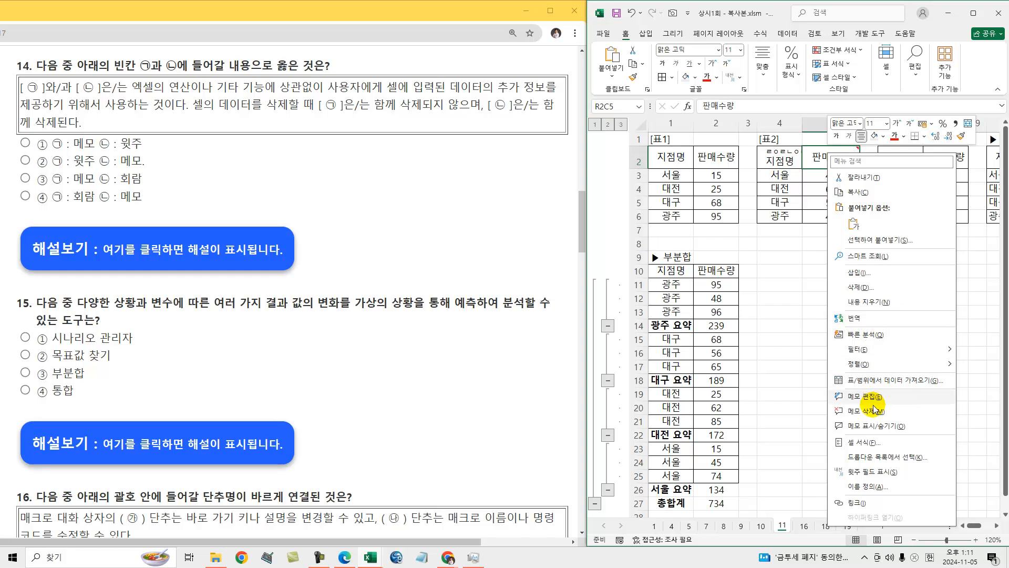
click(870, 427)
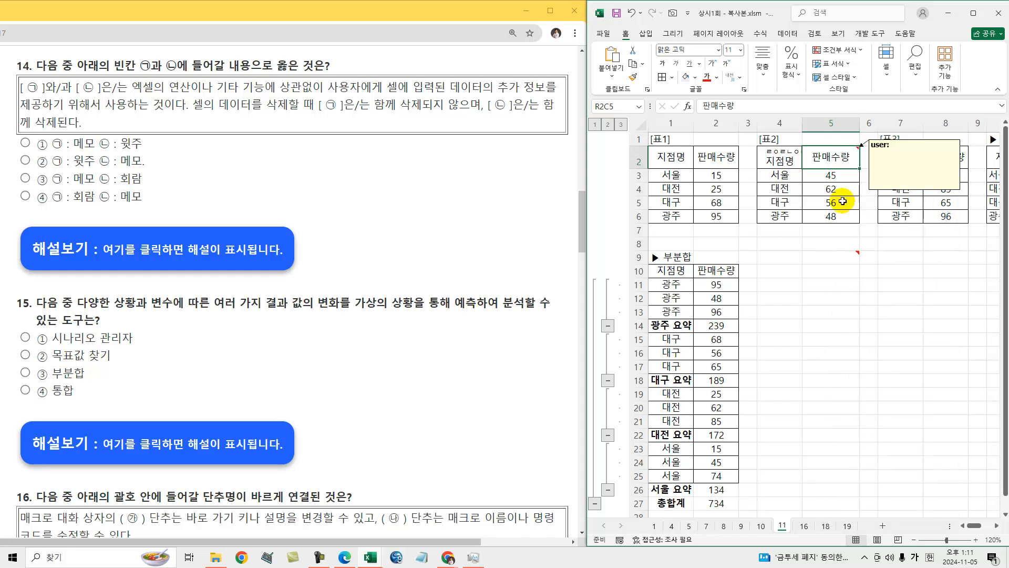
click(836, 259)
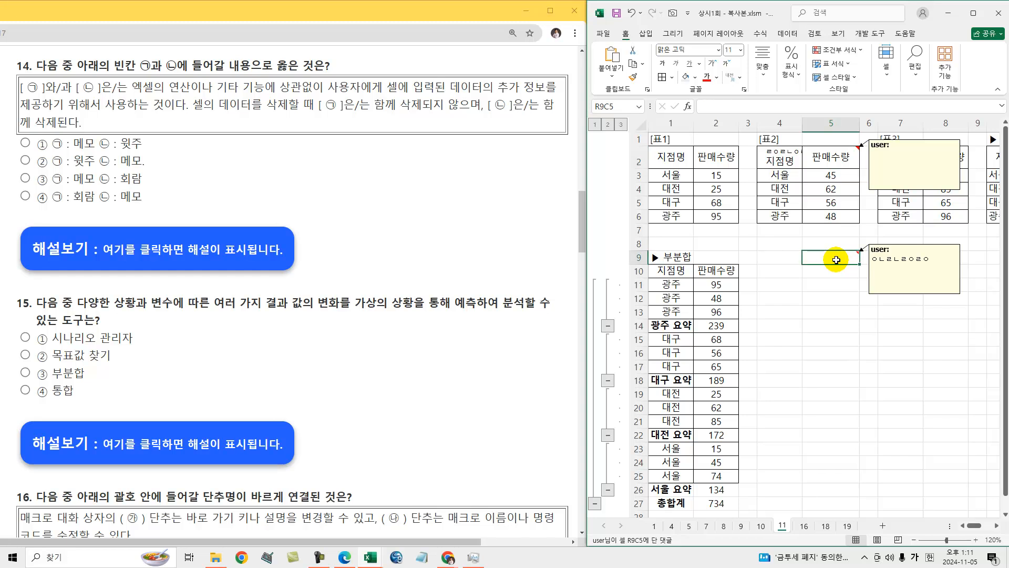
click(775, 258)
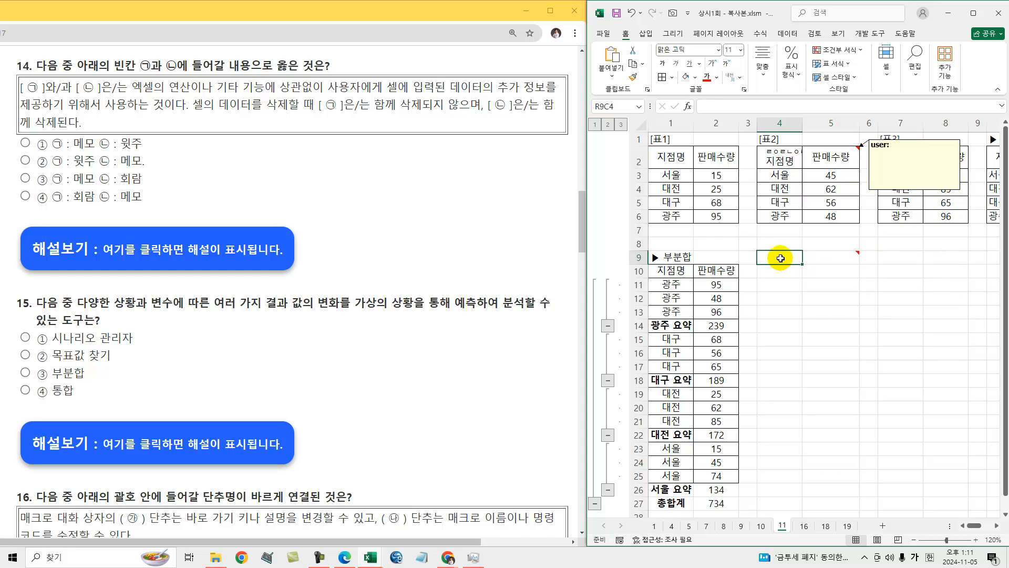
Check which 윗주 options are available for empty cell R9C4, and view the memo on empty cell R9C5.
click(740, 81)
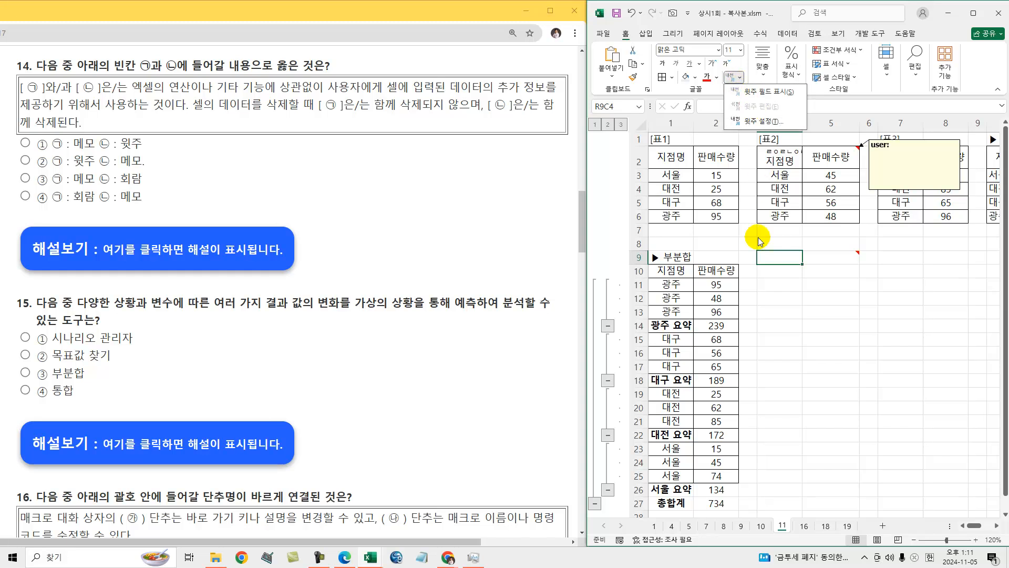
click(777, 259)
click(850, 258)
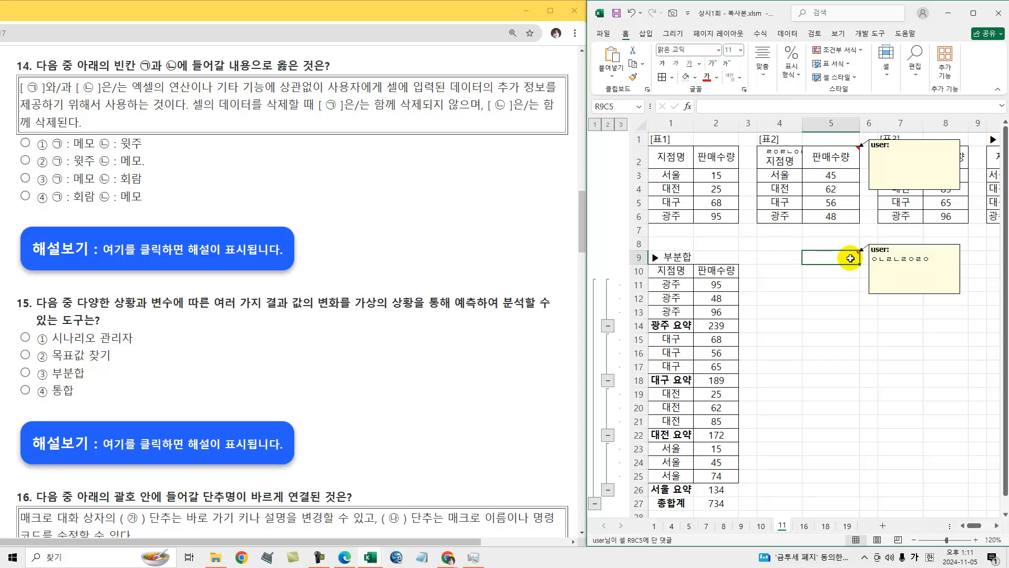
Delete the contents of the 판매수량 header in R2C5 and the 지점명 header in R2C4 to compare 메모 with 윗주.
click(775, 252)
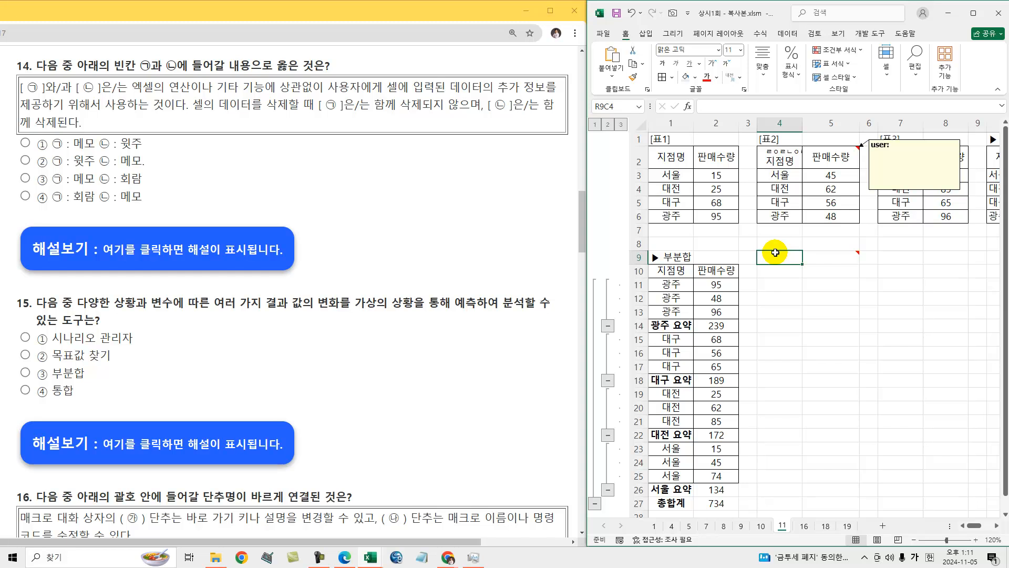
click(822, 157)
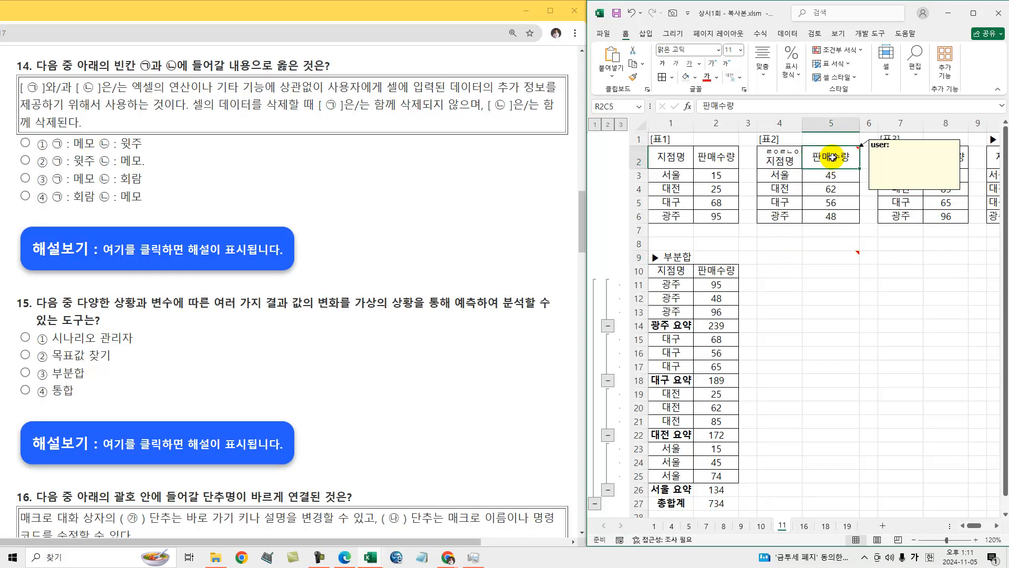
key(Delete)
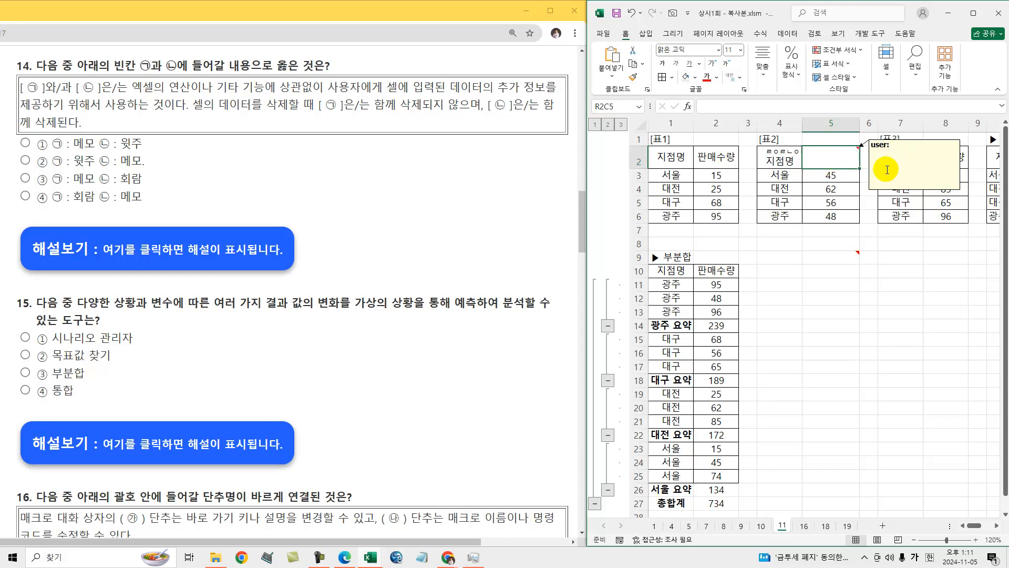
click(784, 163)
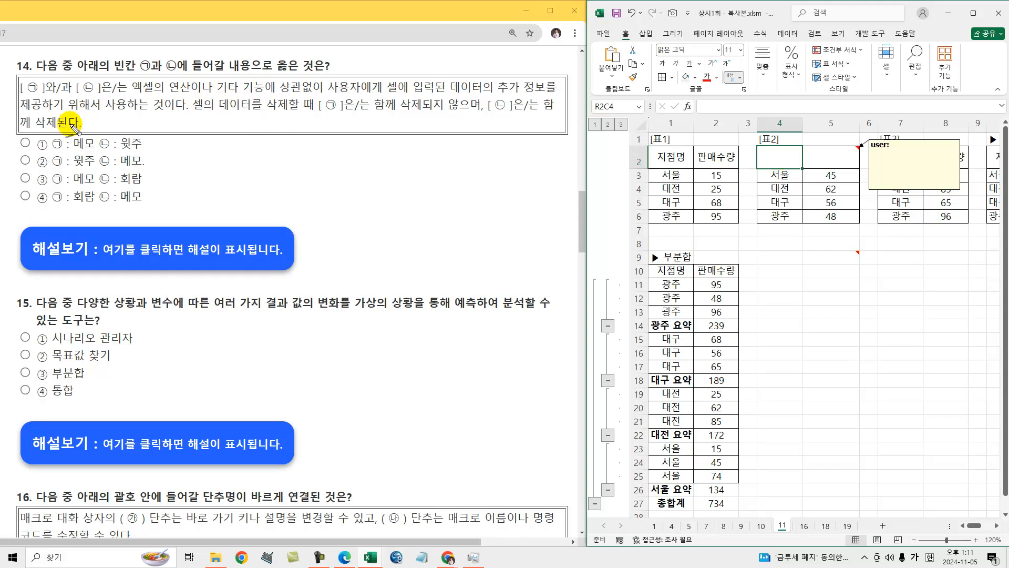
Underline the key deletion phrases of question 14 and the terms in answer ①, and mark that answer with a check.
drag(238, 113, 460, 116)
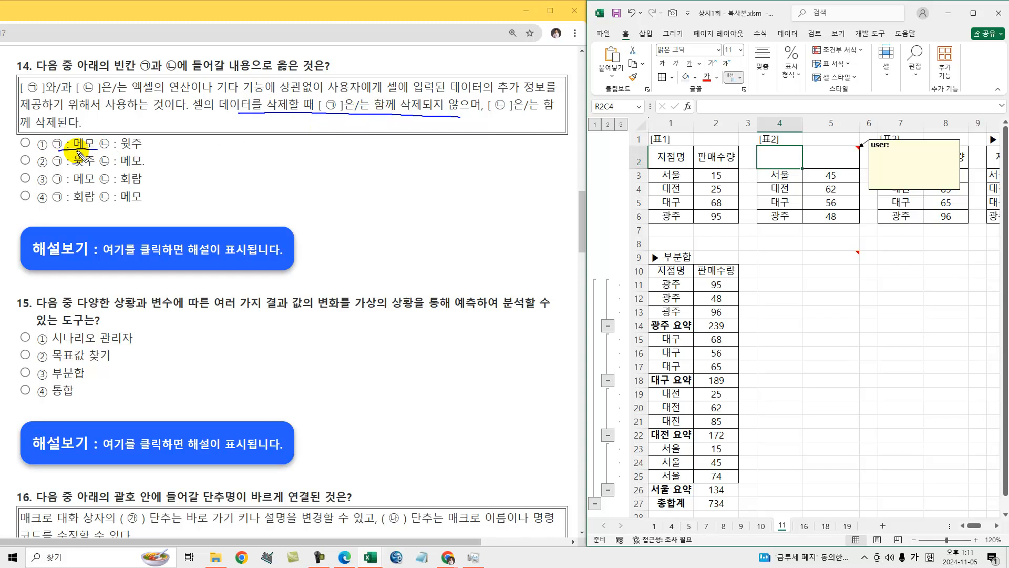
drag(517, 114, 544, 112)
drag(34, 128, 149, 150)
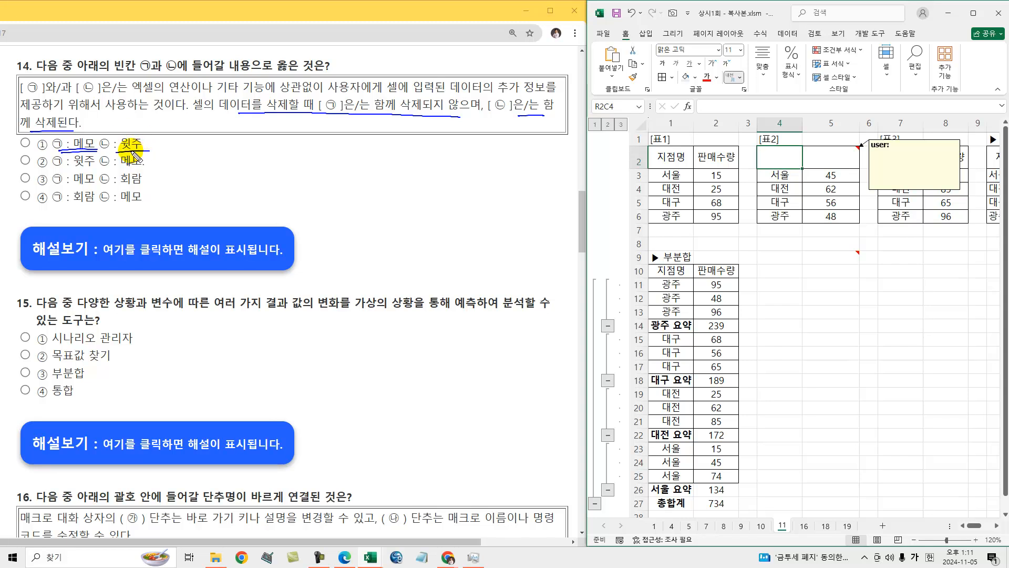
drag(20, 135, 48, 126)
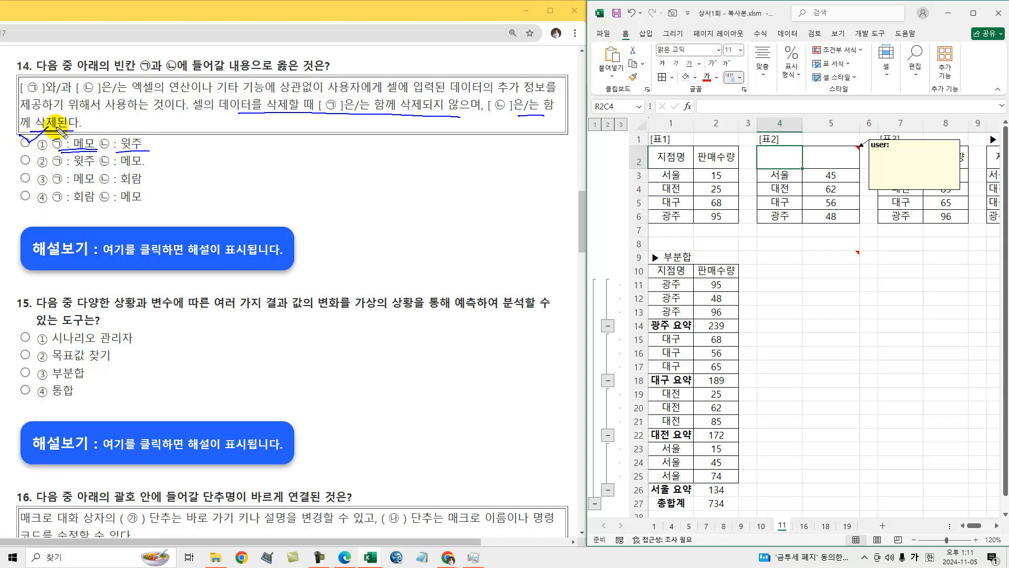
Show the explanation for question 14 and underline its statements on 메모 and 윗주 deletion and partial memo formatting, clearing the marks at the end.
click(124, 255)
drag(84, 311, 432, 317)
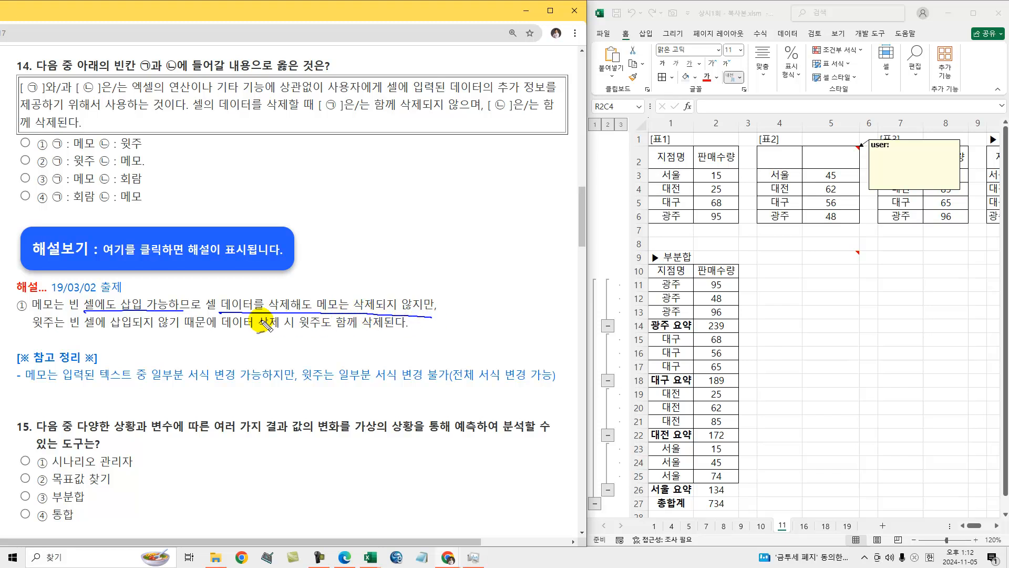
drag(34, 332, 383, 333)
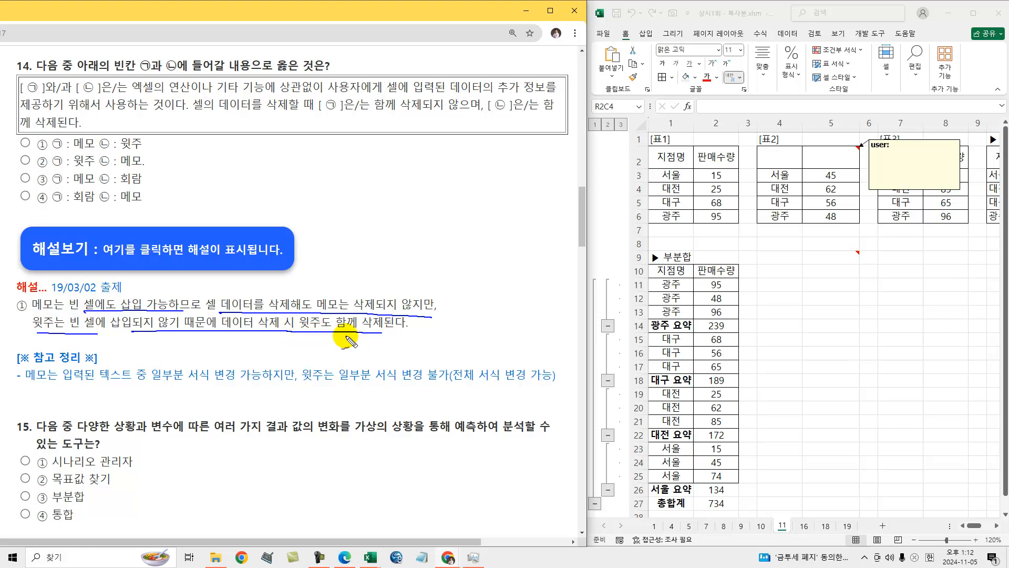
drag(27, 382, 278, 383)
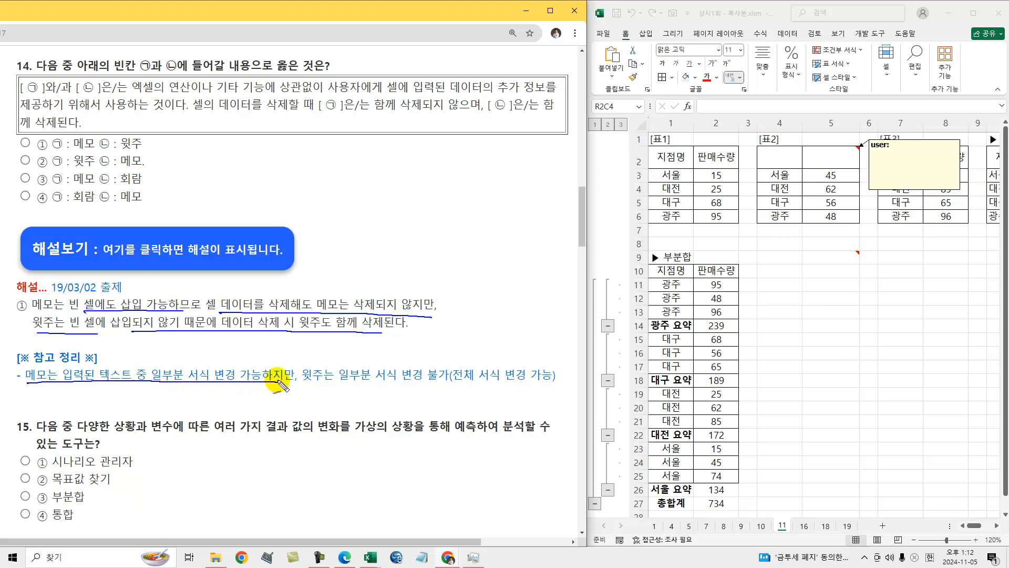
key(Escape)
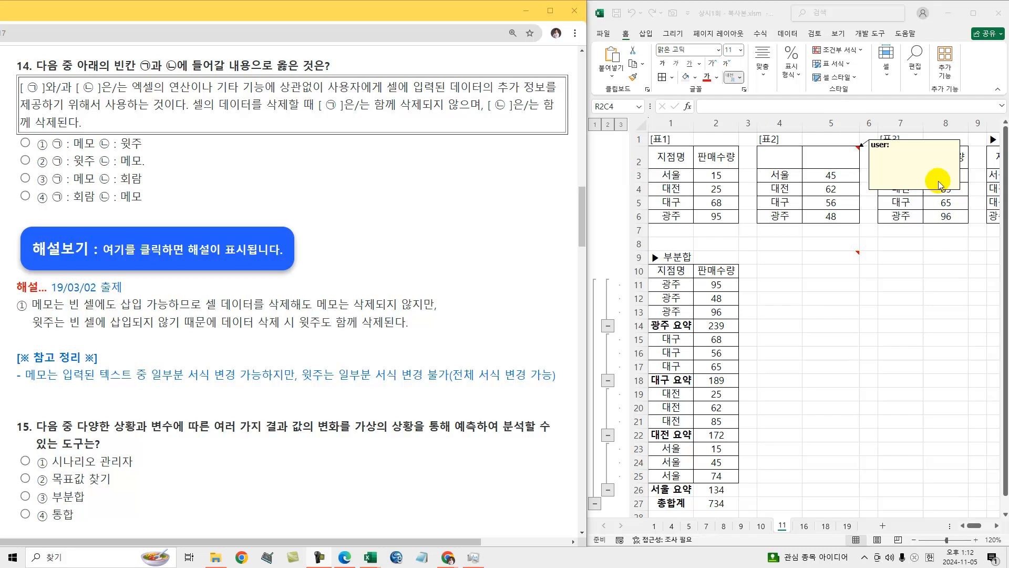
Keep the memo on empty cell R9C5 displayed, and format its first four characters as 기울임꼴 in orange.
right_click(839, 261)
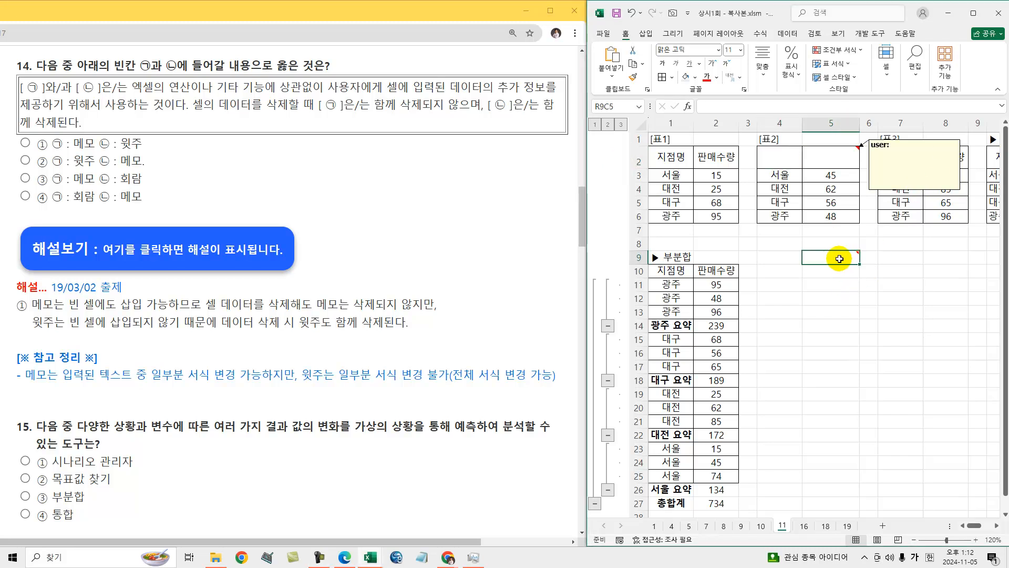
click(875, 444)
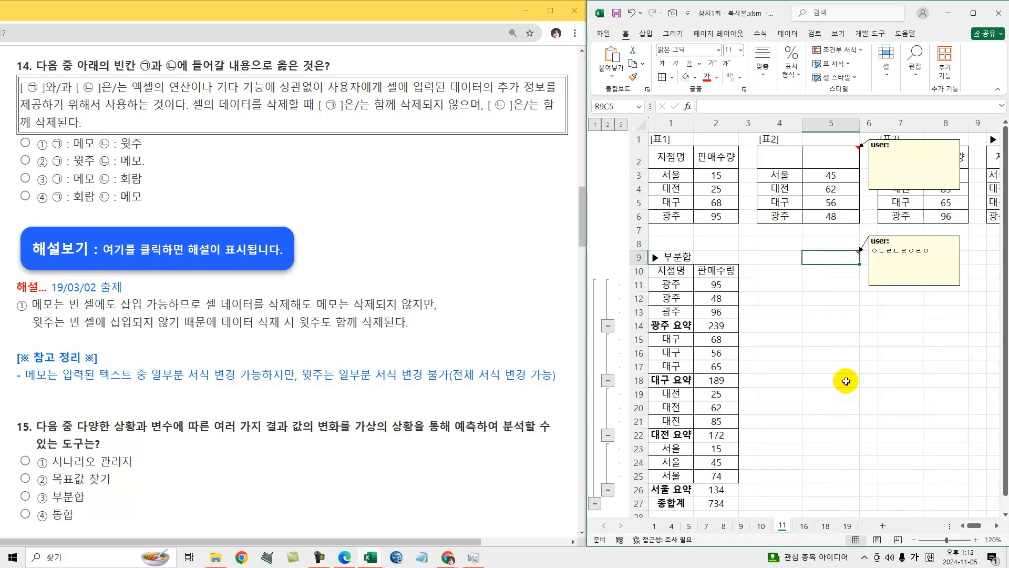
right_click(819, 254)
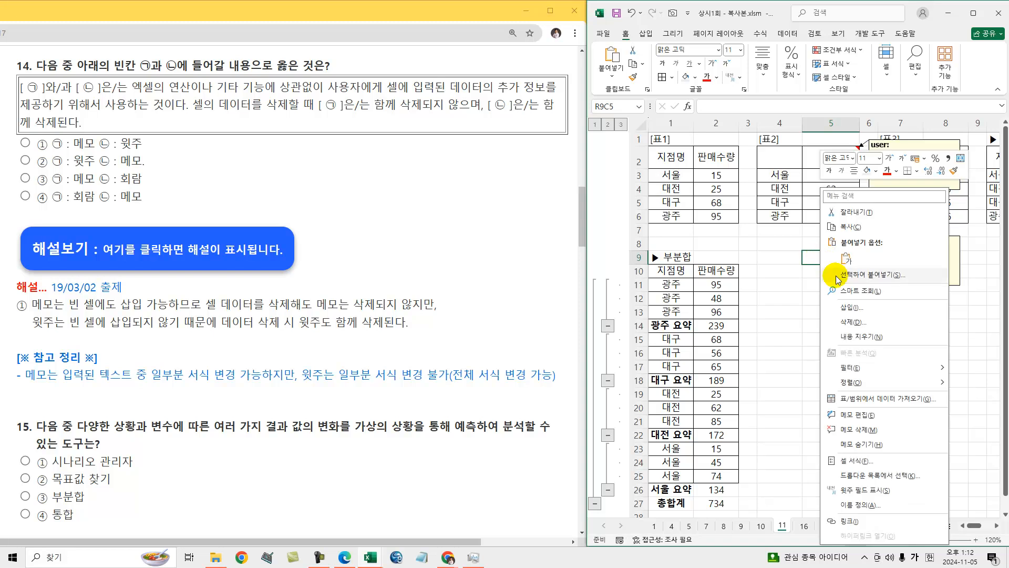
click(836, 414)
drag(872, 251, 894, 251)
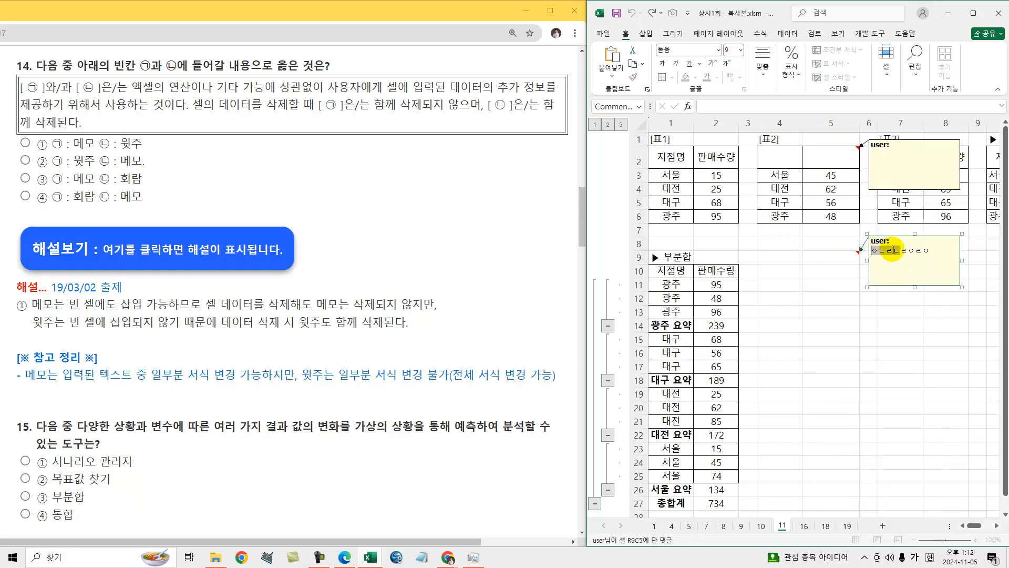
right_click(893, 253)
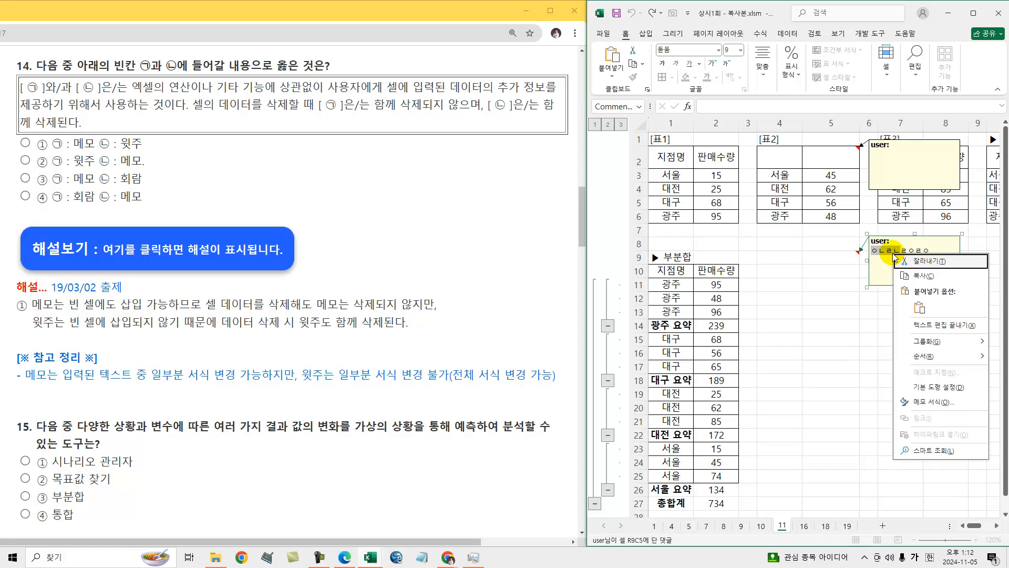
click(923, 452)
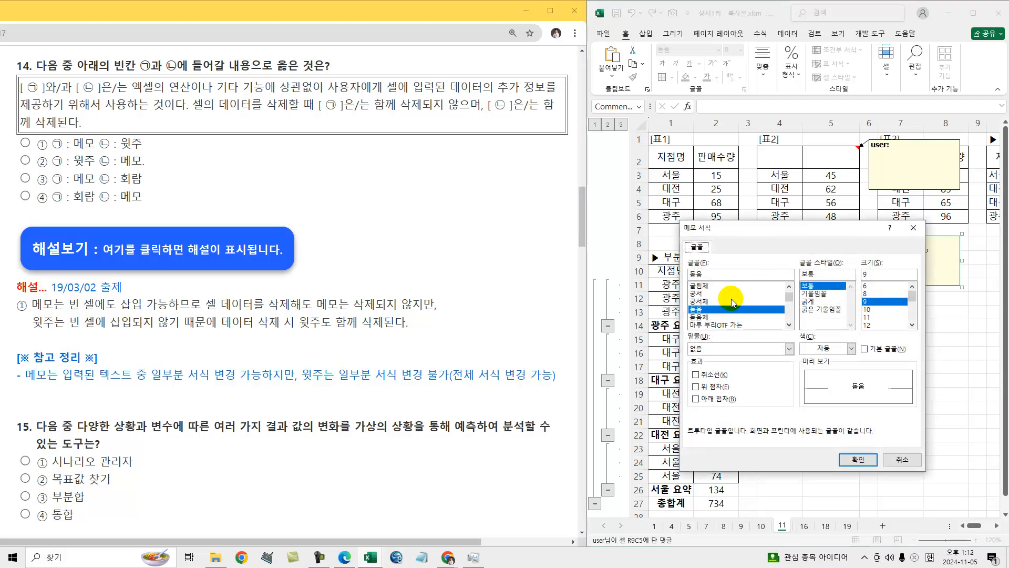
click(812, 294)
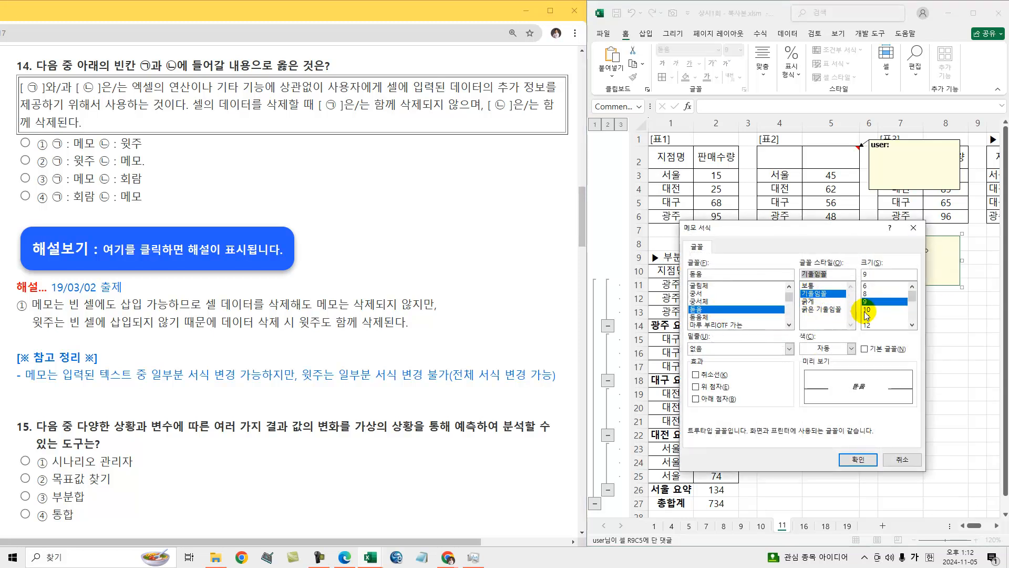
click(849, 349)
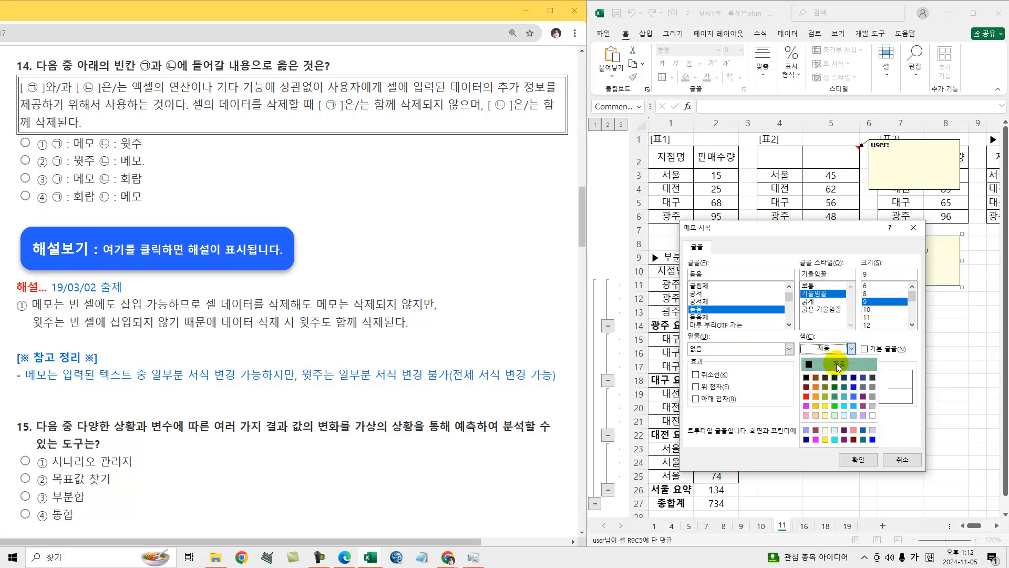
click(816, 388)
click(858, 459)
click(885, 353)
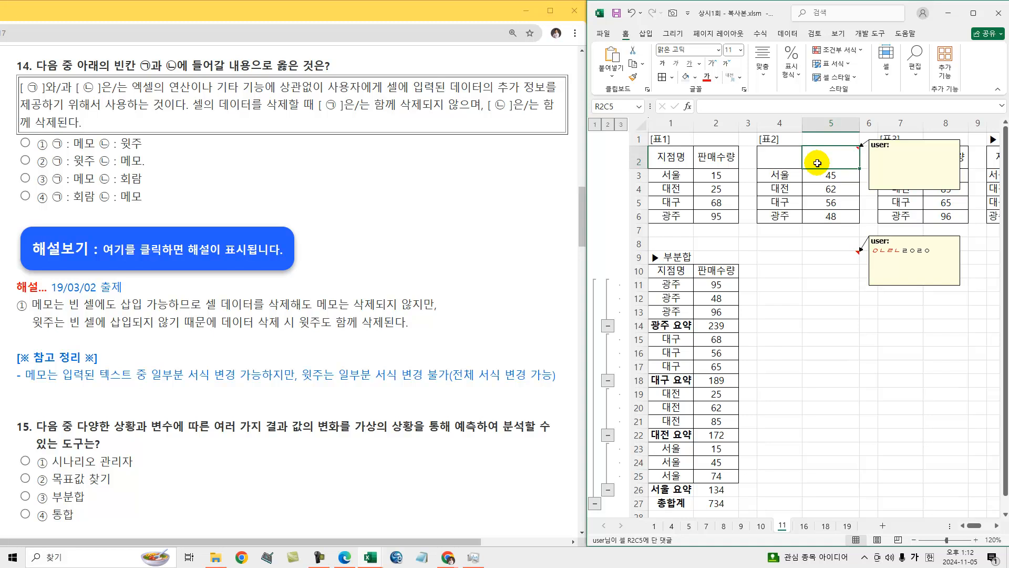
Add sample 윗주 text to the 판매수량 header in R2C2 of 표1 and turn on 윗주 필드 표시 for it.
click(709, 160)
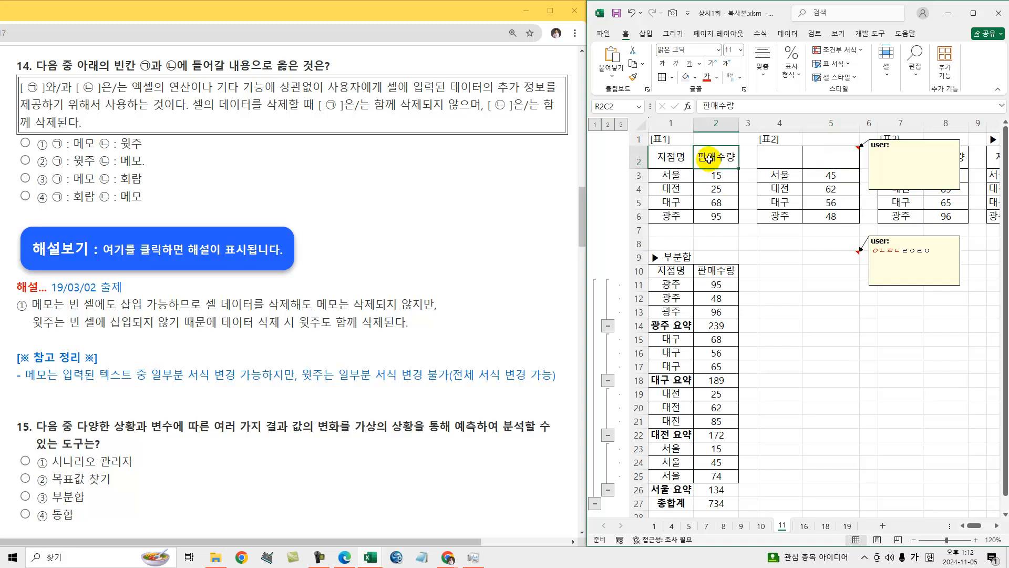
click(735, 77)
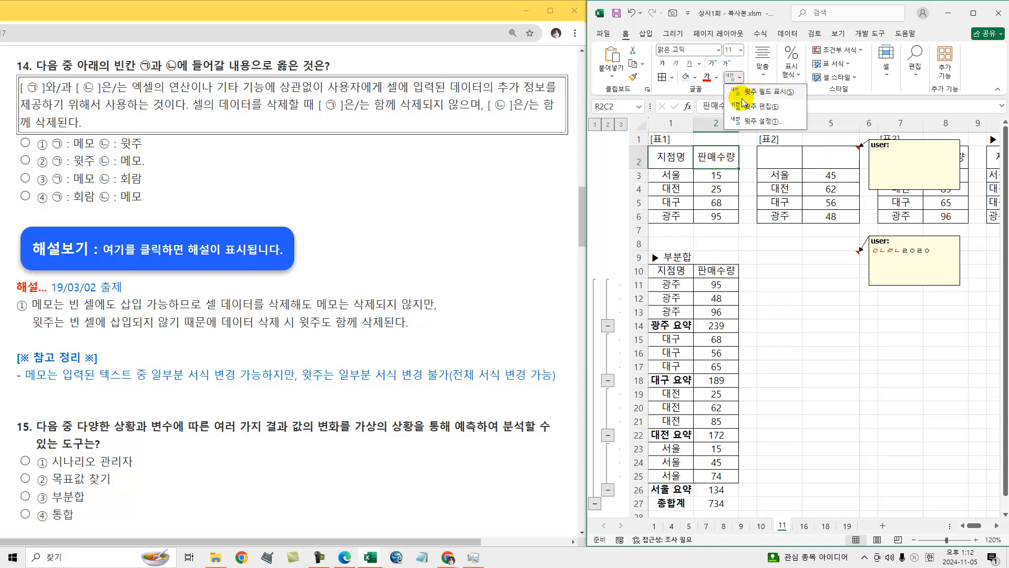
click(751, 107)
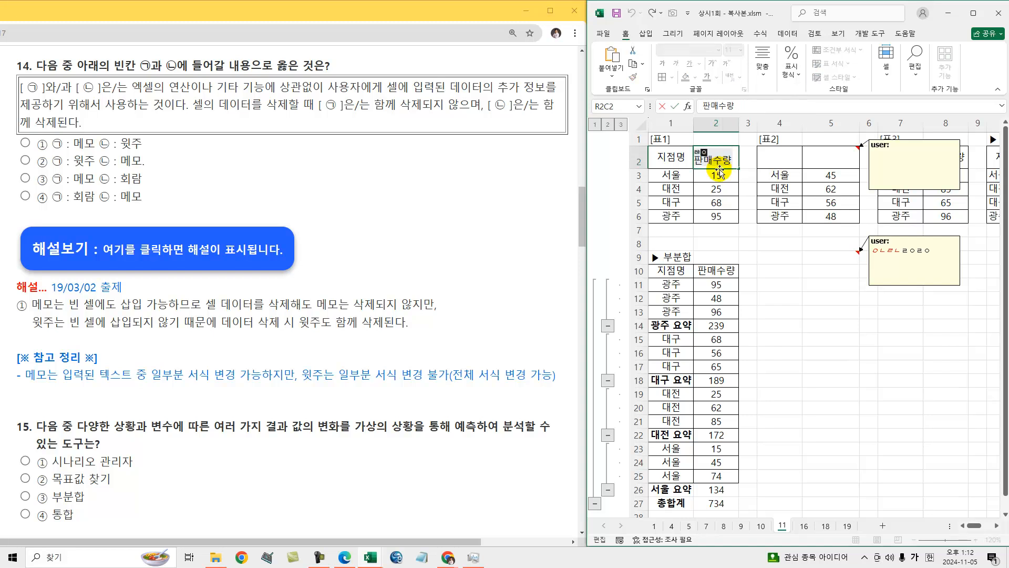
click(768, 261)
click(723, 160)
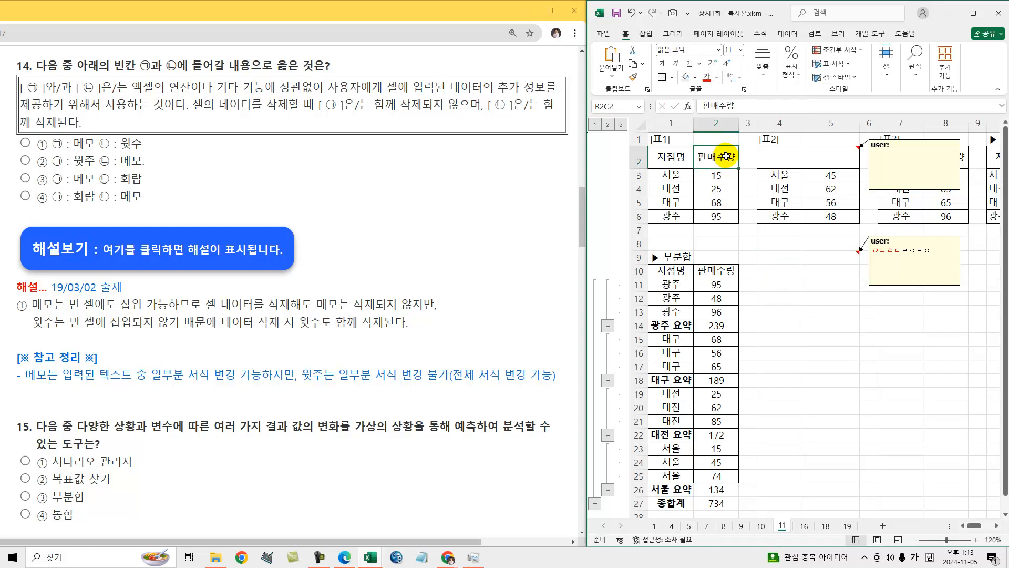
click(739, 78)
click(752, 93)
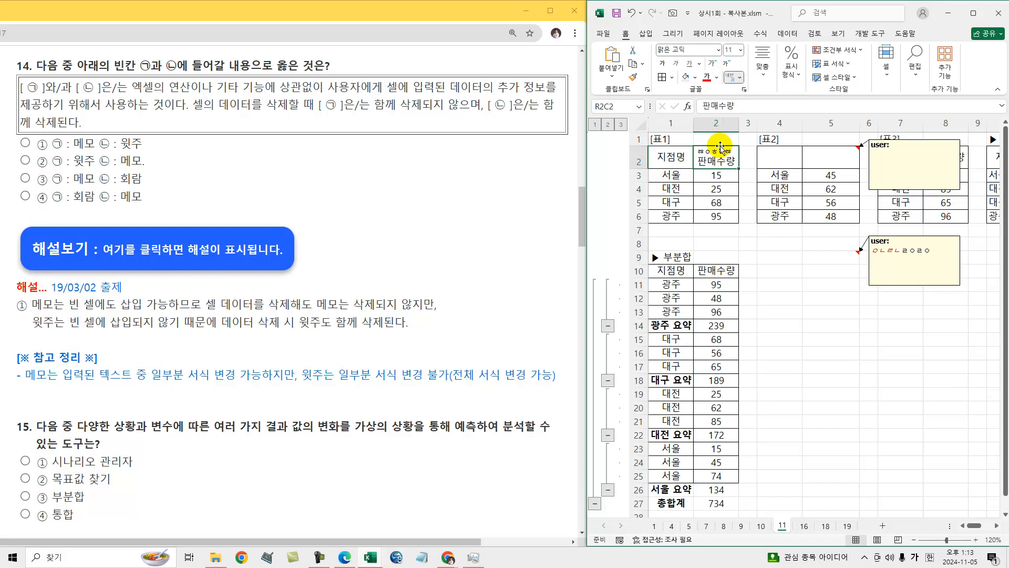
Set the 윗주 font of the 판매수량 header in R2C2 to 굵게 and red through 윗주 설정.
click(741, 79)
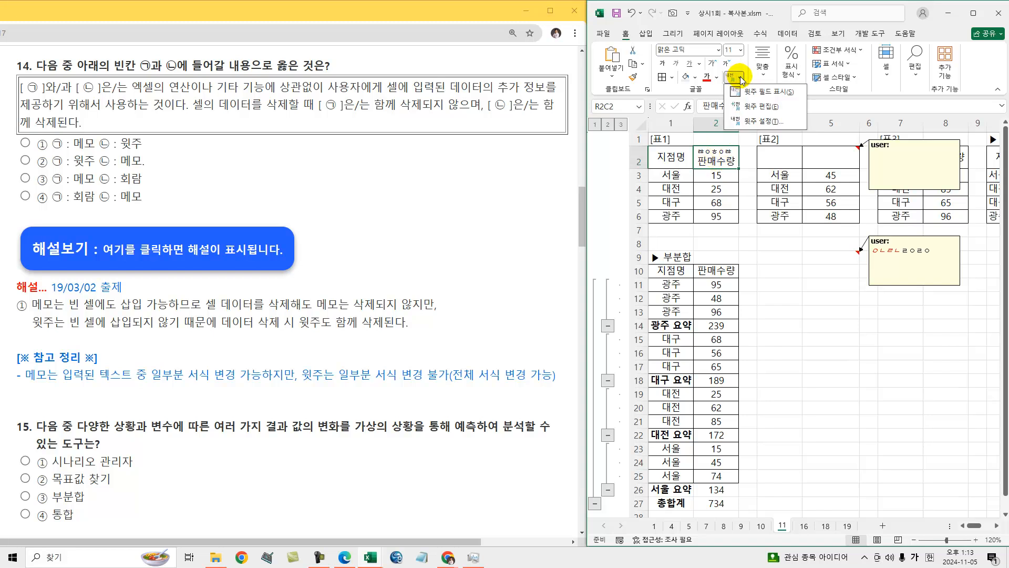
click(756, 122)
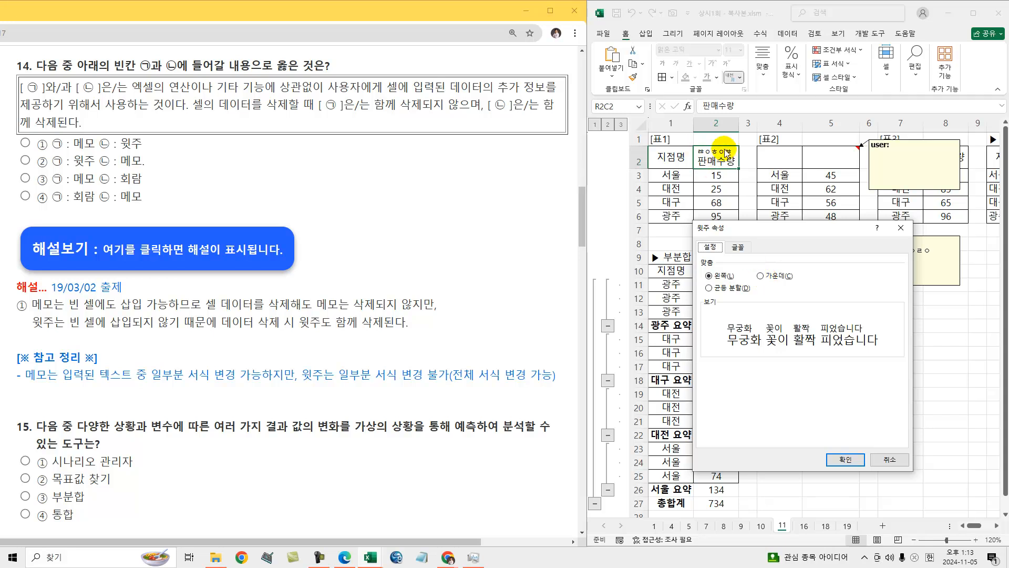
click(738, 247)
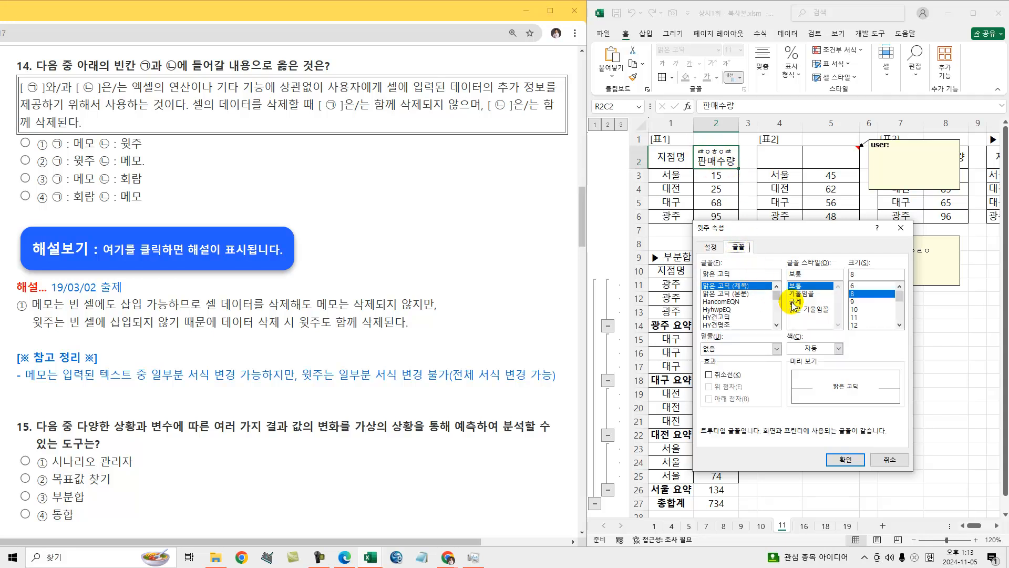
click(796, 301)
click(815, 348)
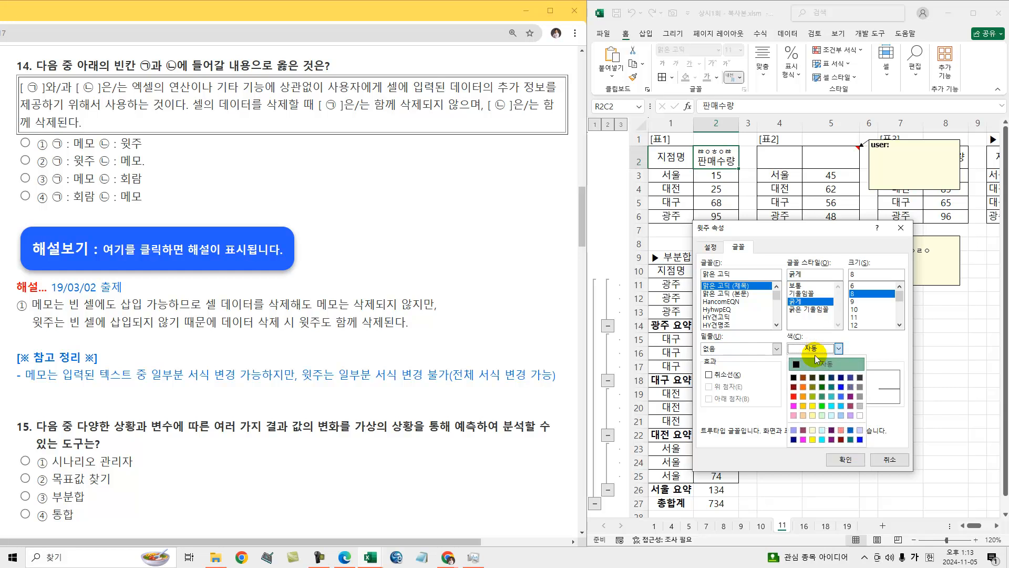
click(797, 408)
click(840, 458)
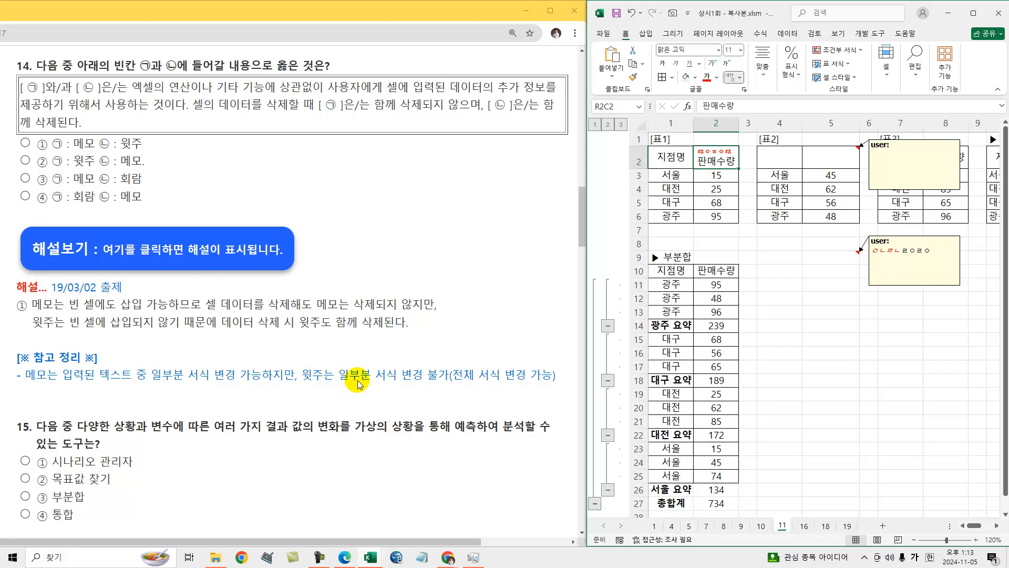
Underline the reference note on partial and whole 윗주 formatting, and clear the pen marks.
drag(352, 379, 532, 385)
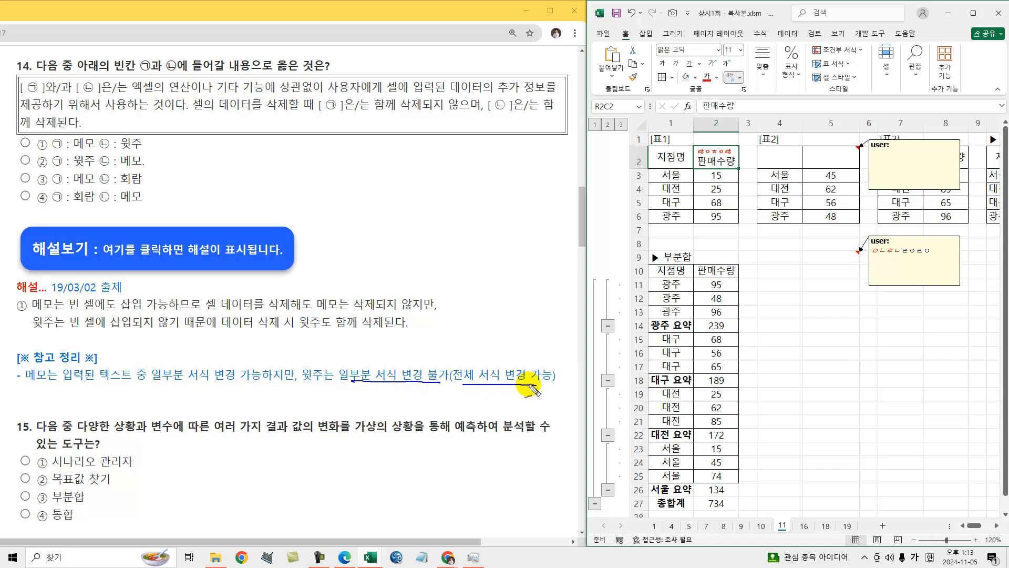
key(Escape)
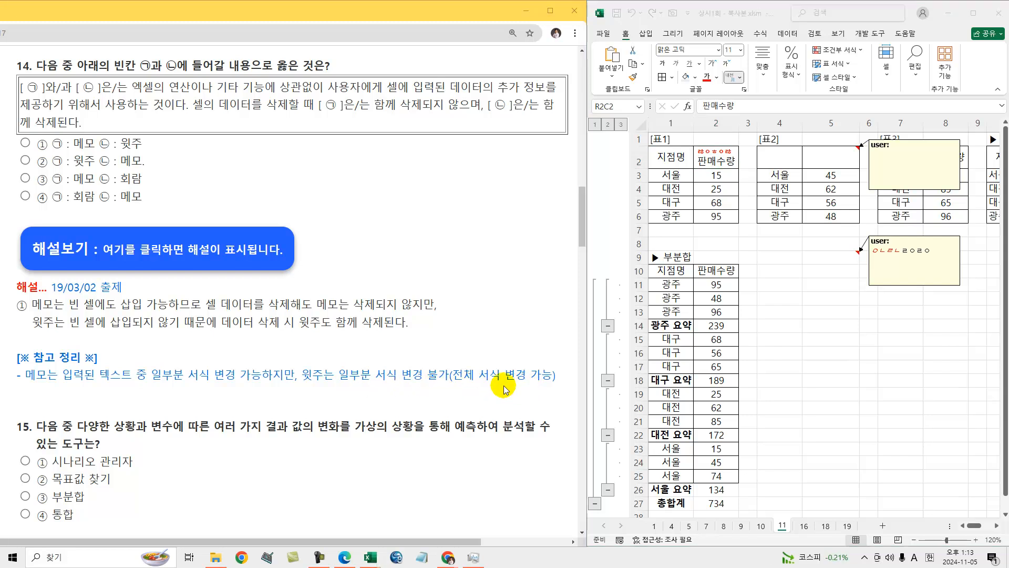
Answer question 14 with option ① (메모, 윗주), and hide its explanation to move on to question 15.
click(23, 143)
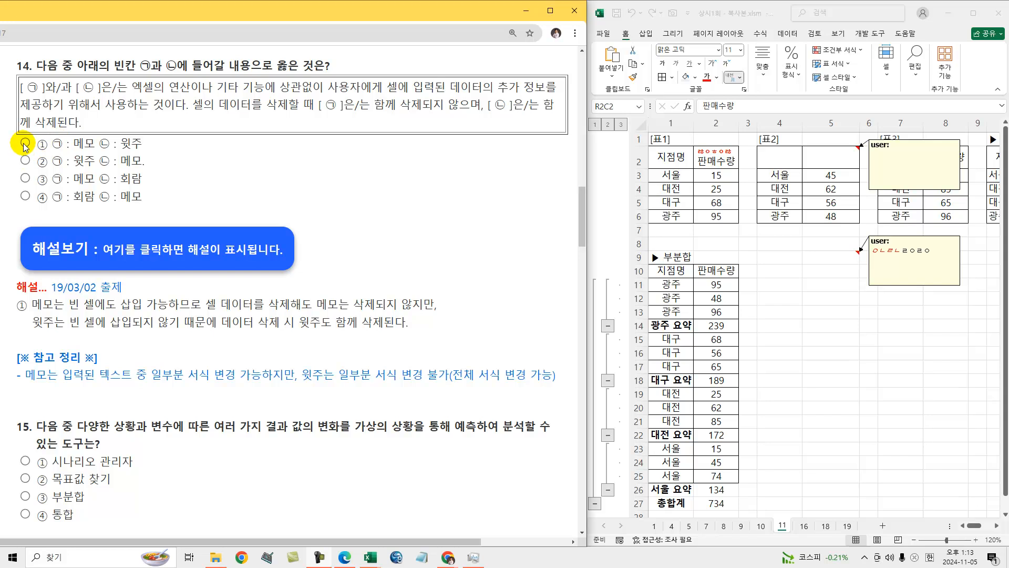
click(95, 248)
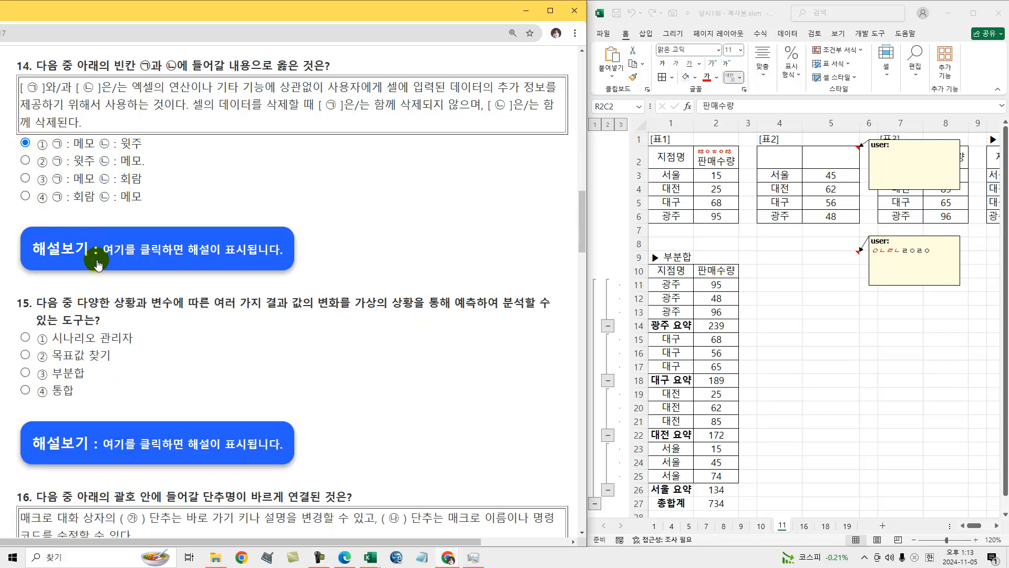
scroll(97, 257, down, 3)
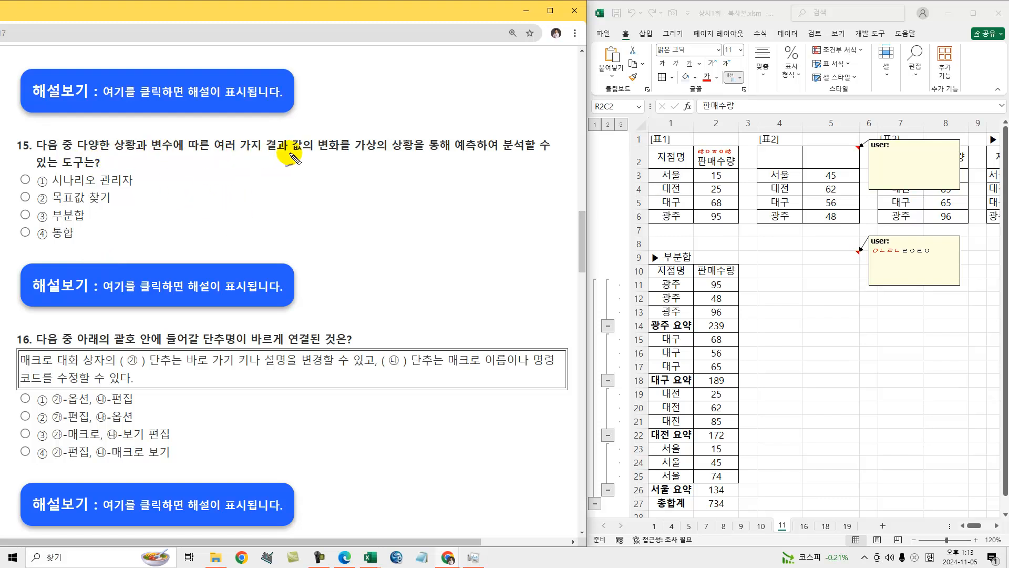
Mark 가상의 상황 and 예측 in question 15, handwrite 시나리오 and 데이터 표 beside it, and clear the pen marks.
mouse_move(355, 155)
mouse_down()
mouse_move(436, 156)
mouse_move(481, 141)
mouse_move(469, 153)
mouse_up()
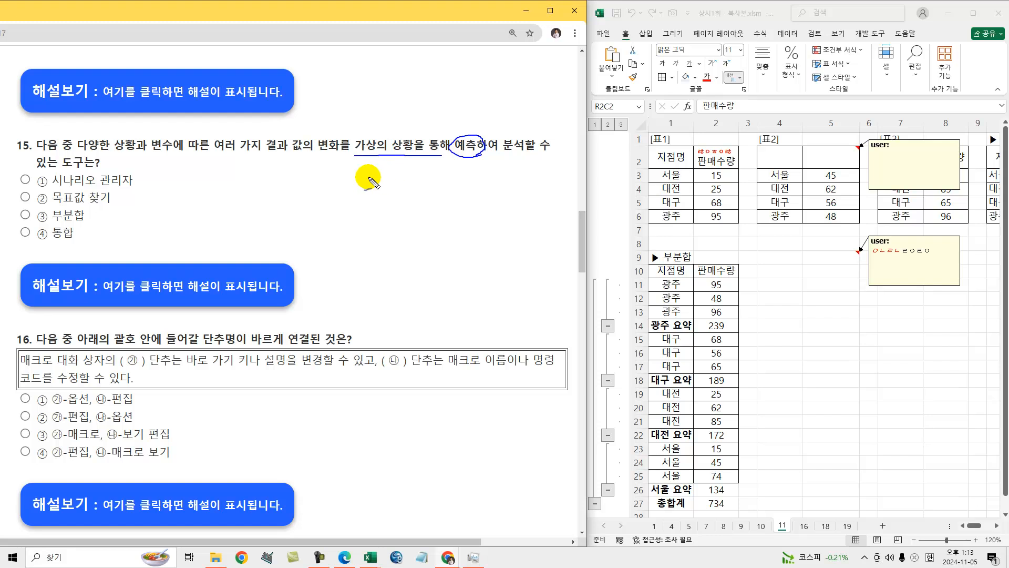
mouse_move(444, 169)
mouse_down()
mouse_move(432, 182)
mouse_move(502, 183)
mouse_up()
drag(434, 204, 466, 211)
mouse_move(472, 204)
mouse_down()
mouse_move(472, 216)
mouse_move(494, 221)
mouse_move(512, 208)
mouse_up()
drag(499, 220, 518, 218)
drag(422, 227, 521, 224)
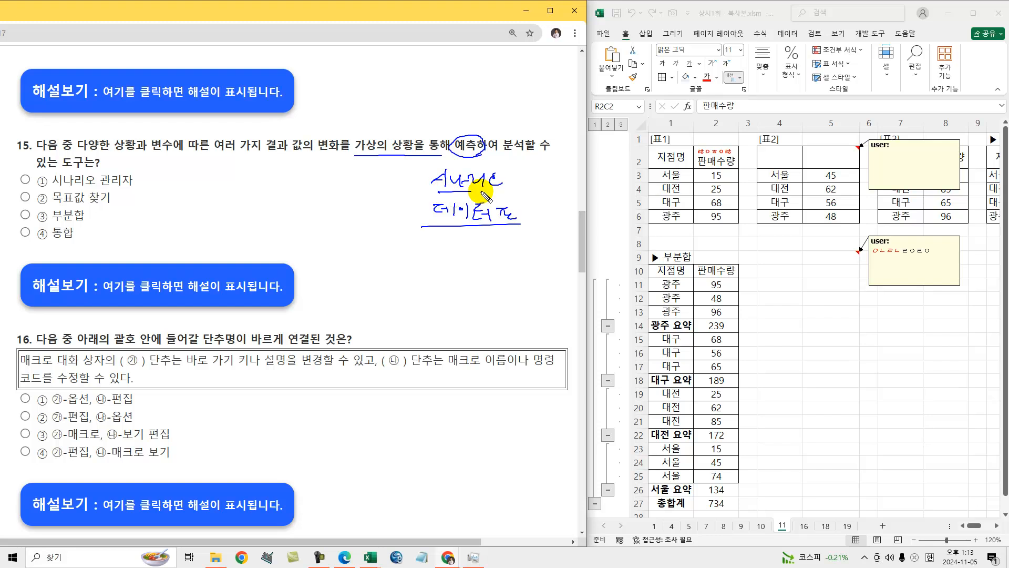
drag(437, 193, 503, 191)
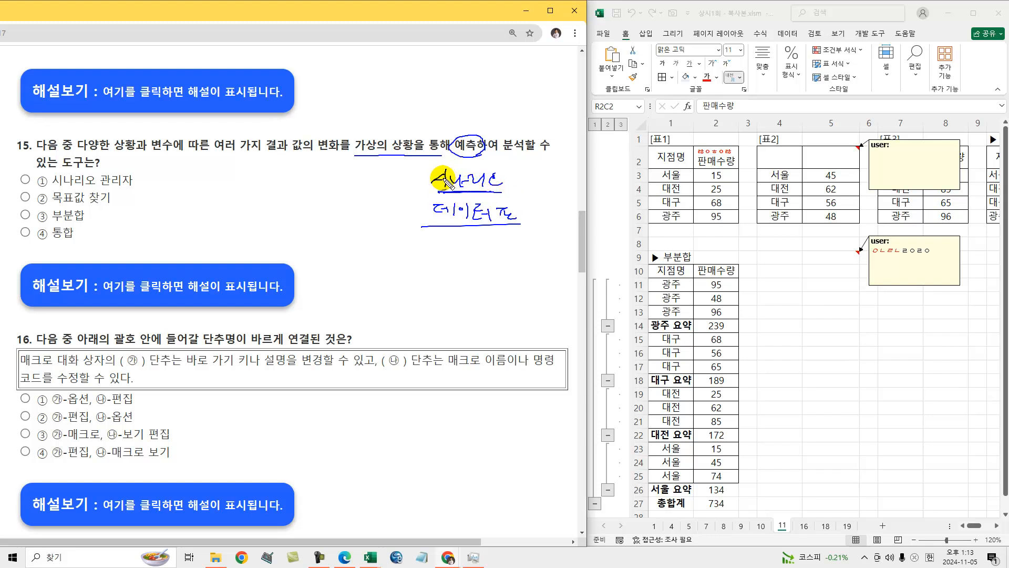
mouse_move(390, 137)
mouse_down()
mouse_move(368, 158)
mouse_move(387, 156)
mouse_up()
drag(466, 154, 464, 149)
key(Escape)
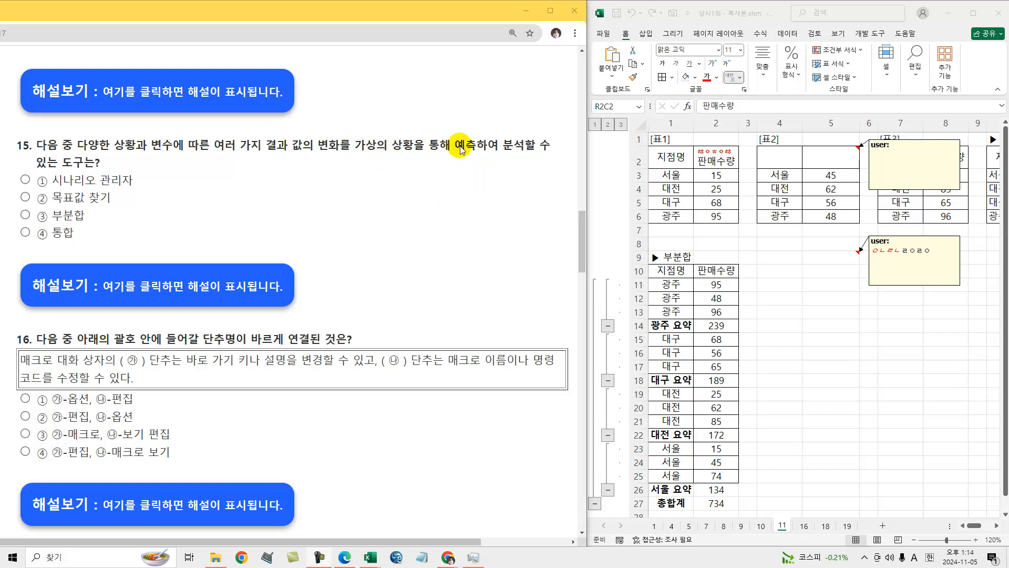
Show question 15's explanation, underline its key phrases, clear the pen marks, and answer with option ① 시나리오 관리자.
click(169, 295)
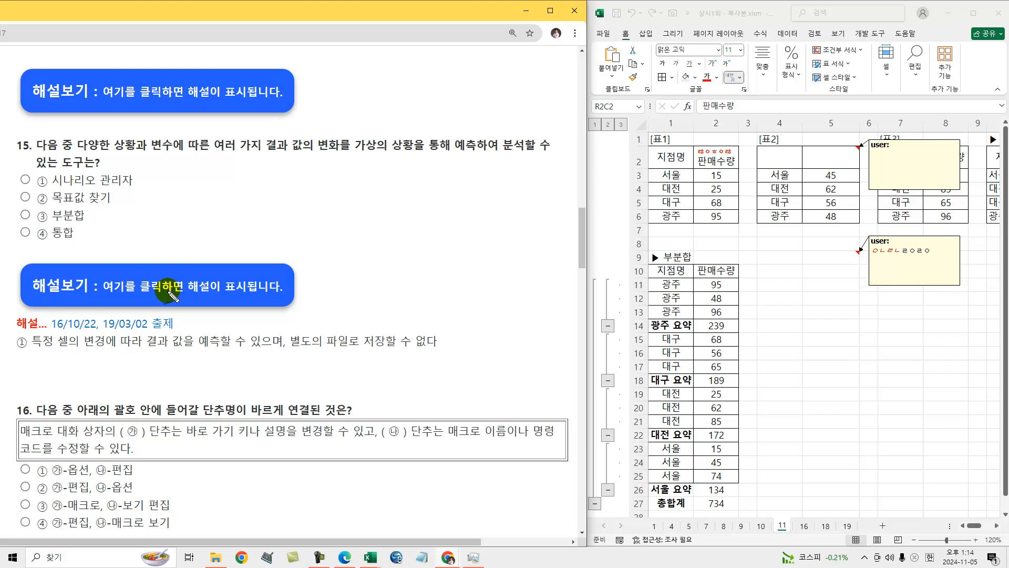
drag(160, 351, 259, 353)
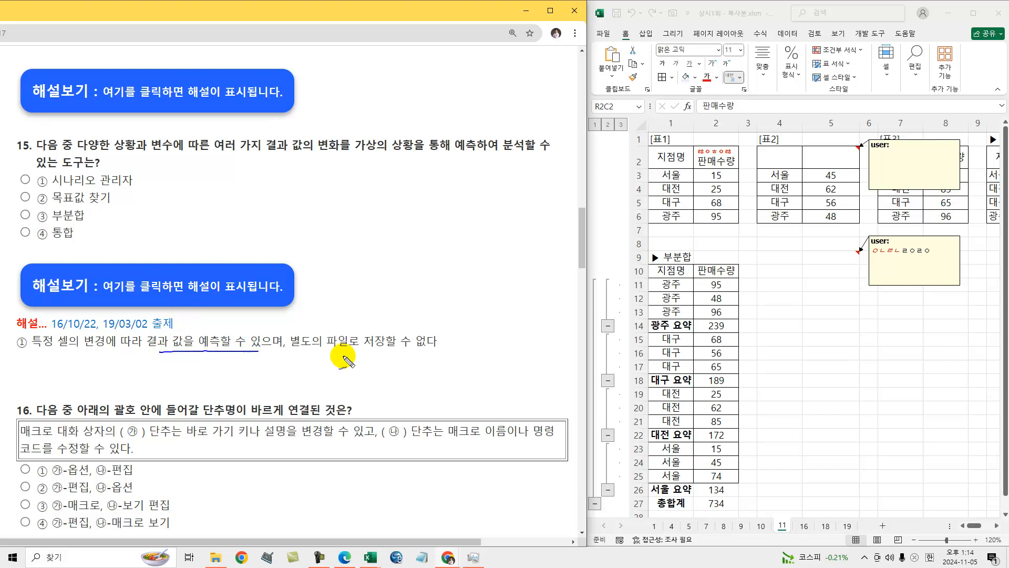
drag(293, 349, 432, 349)
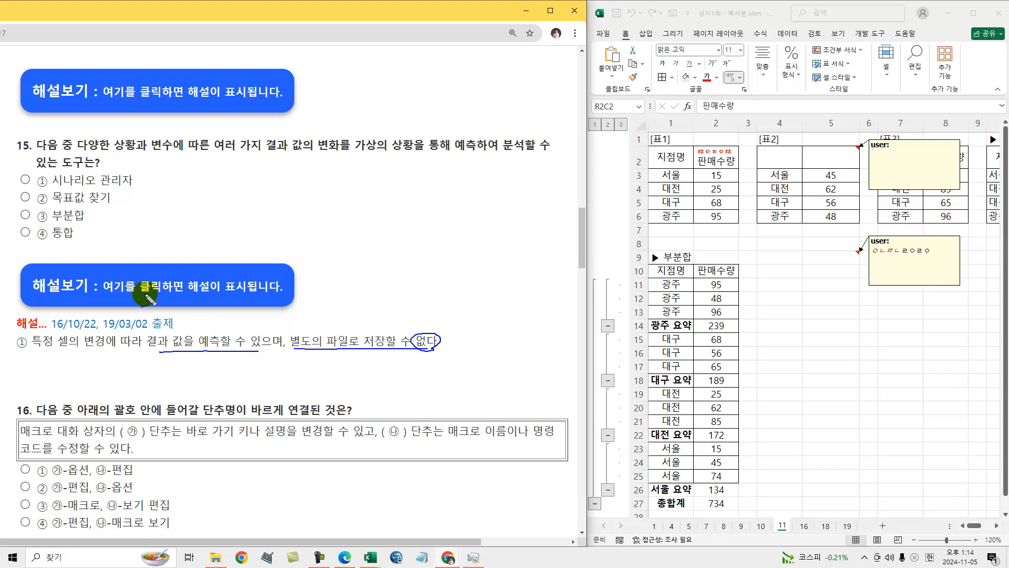
drag(18, 172, 42, 164)
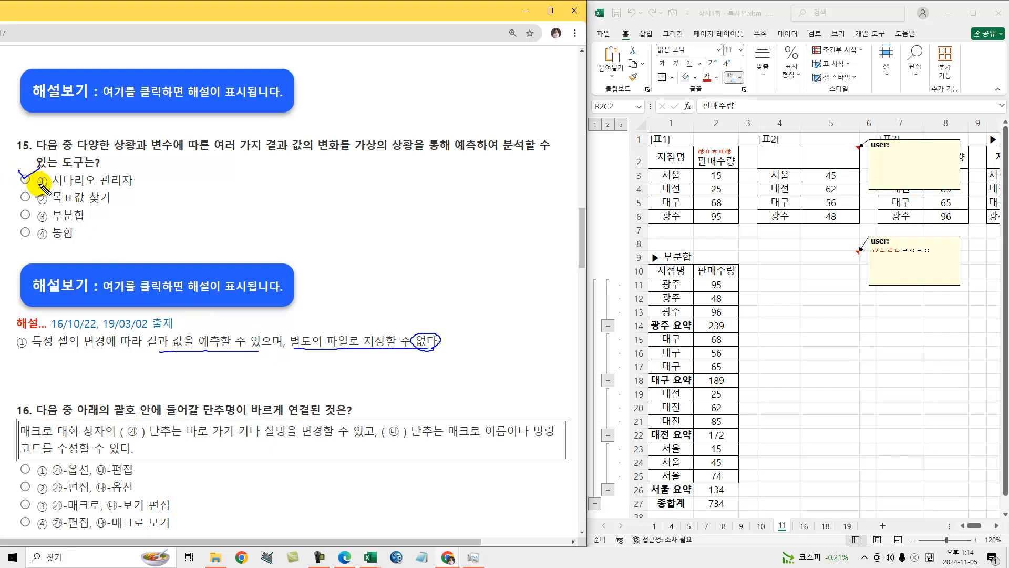
key(Escape)
click(26, 179)
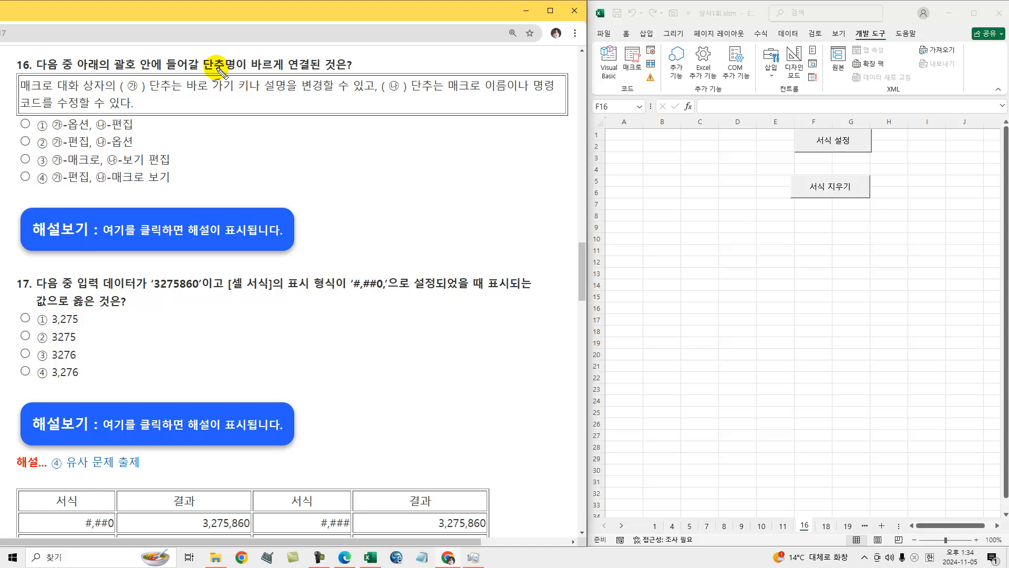
Underline 단추명 and 매크로 대화 상자 in question 16, and clear the pen marks.
drag(206, 72, 229, 72)
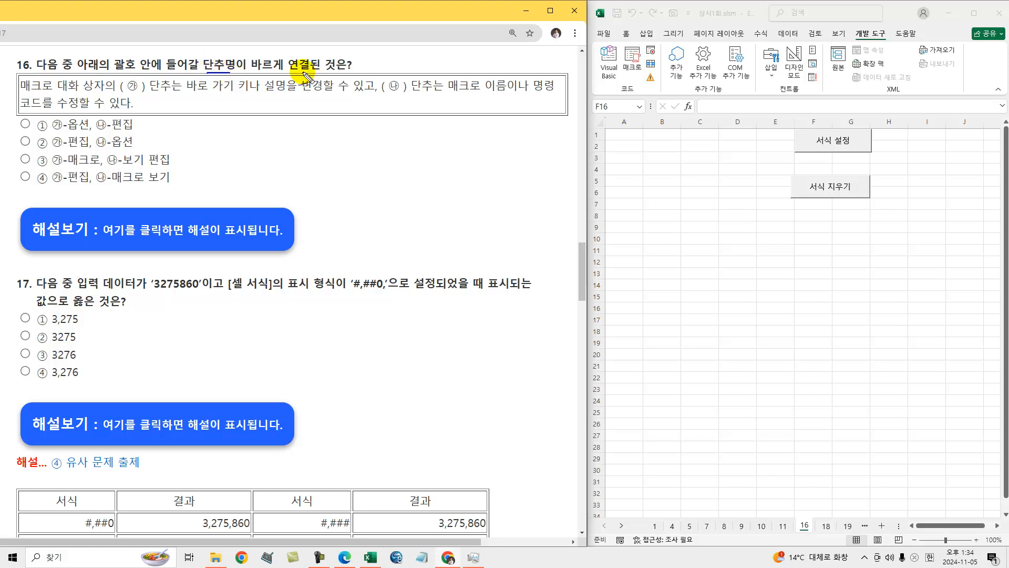
drag(23, 92, 96, 93)
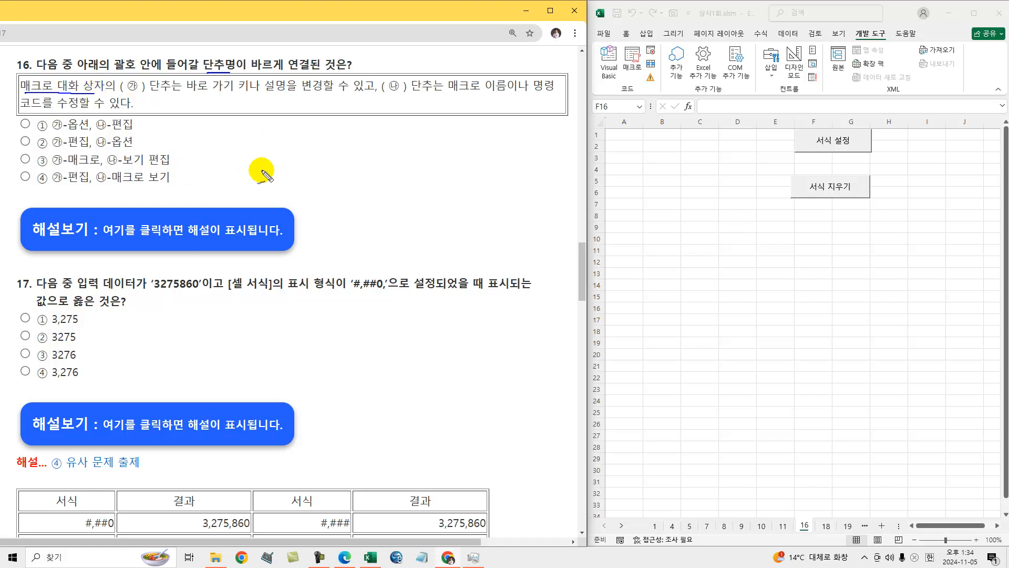
key(Escape)
Test the 서식 설정 and 서식 지우기 macro buttons on sheet 16 twice, applying and clearing the formatting of A1:D1.
click(827, 142)
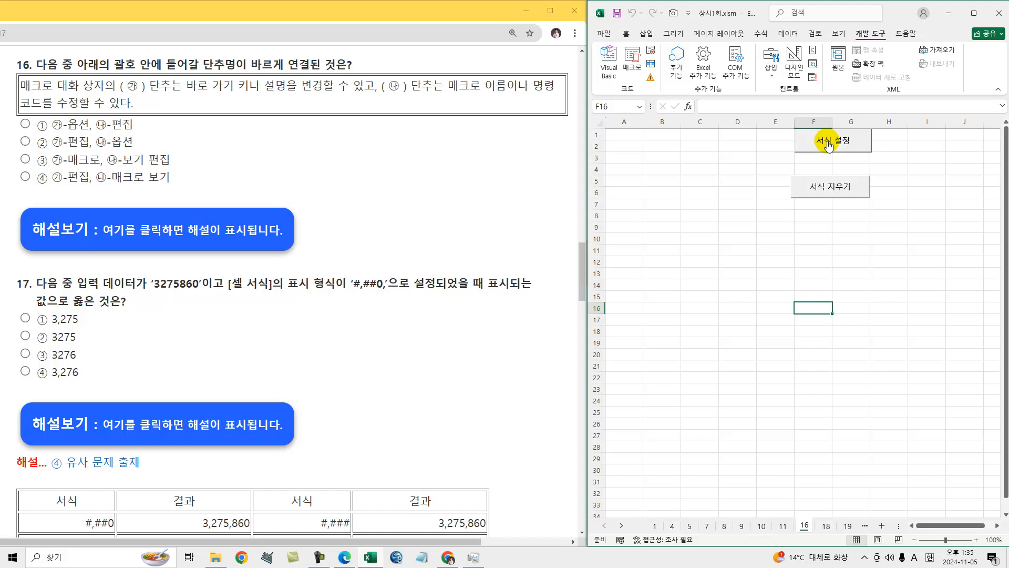
click(828, 144)
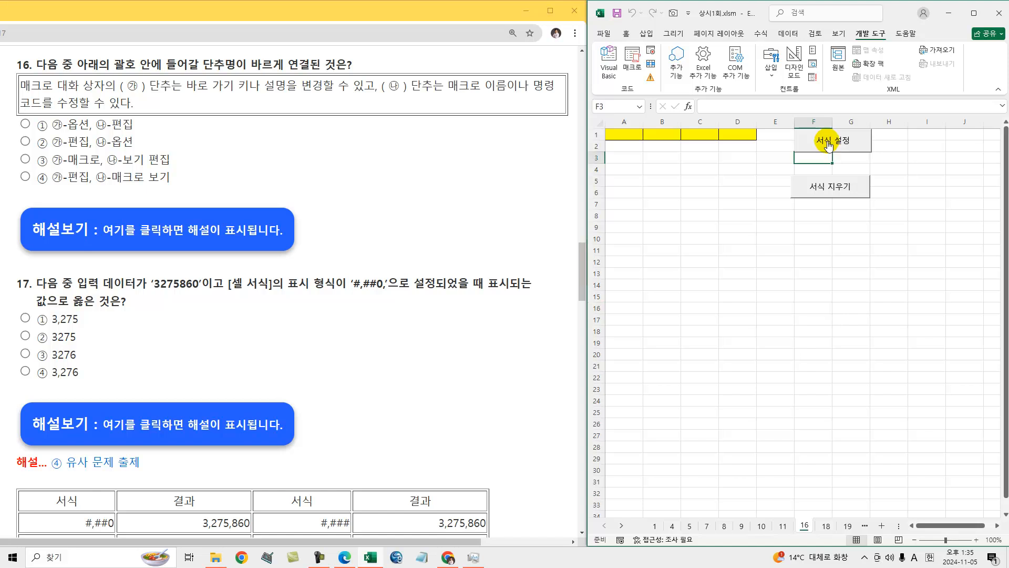
drag(617, 135, 739, 134)
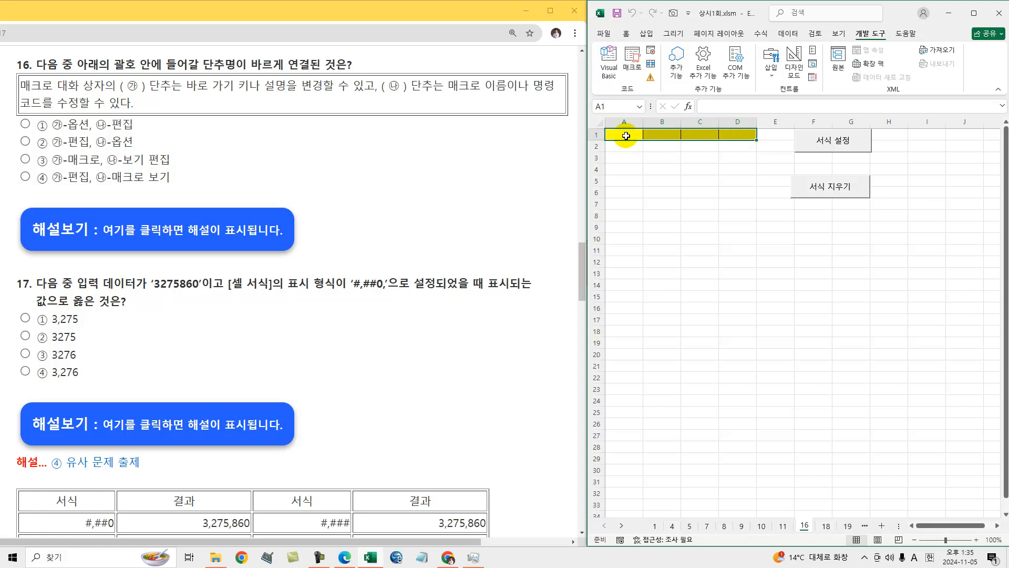
click(824, 187)
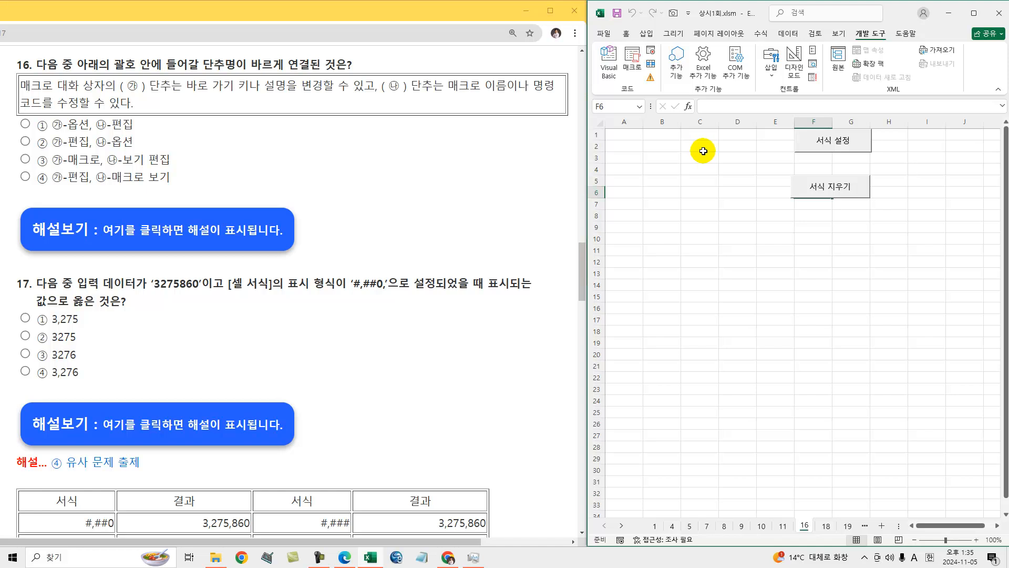
click(813, 140)
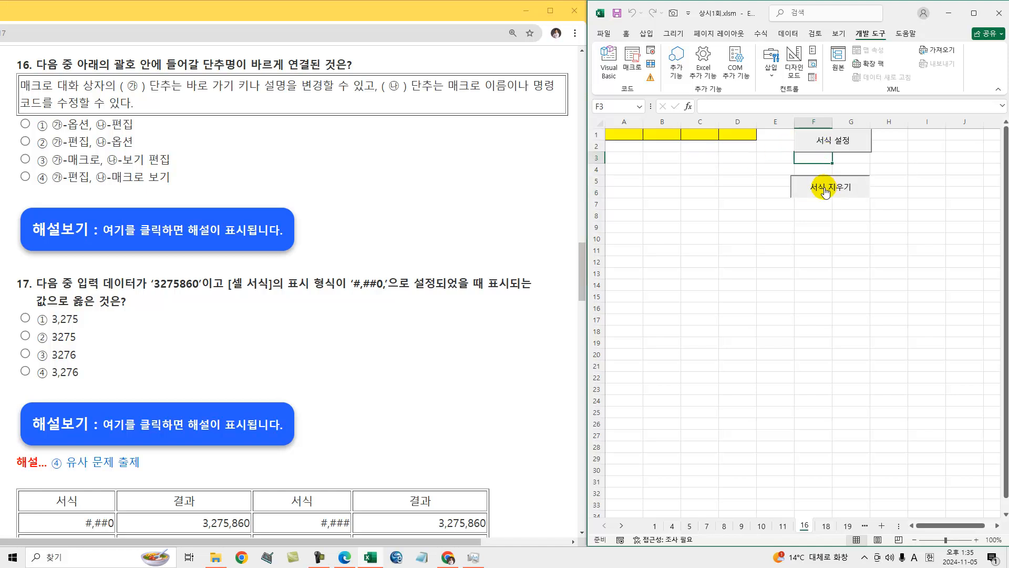
click(826, 190)
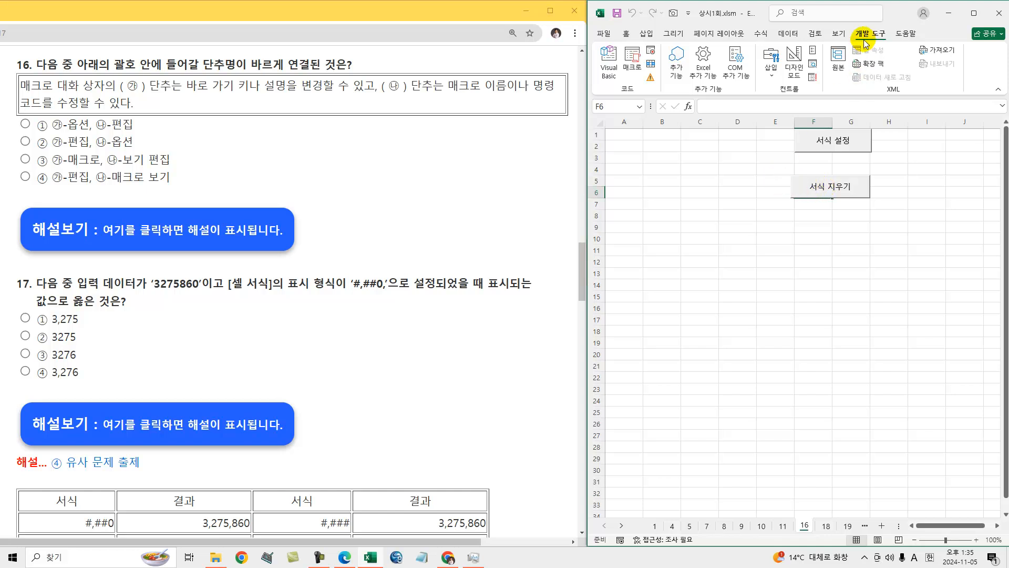
Edit the code of 매크로1 to rename the macro as 서식설정, and return to the worksheet.
click(633, 62)
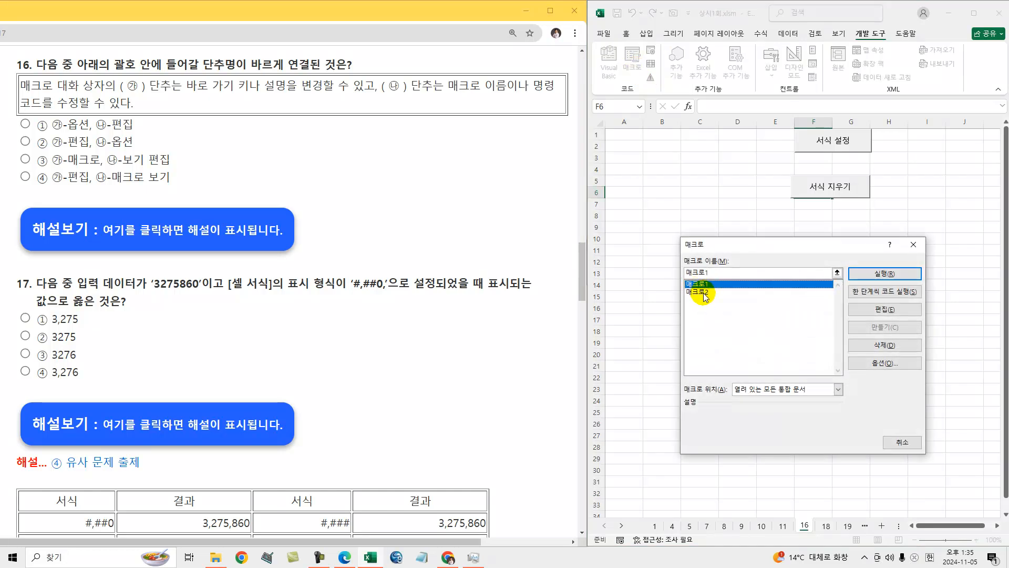
click(704, 292)
click(702, 283)
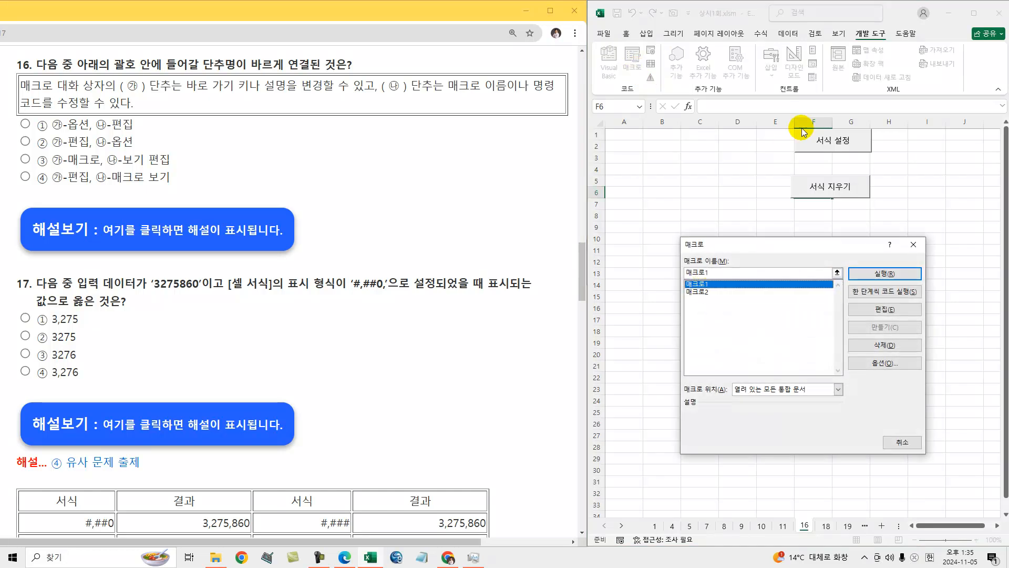
click(691, 293)
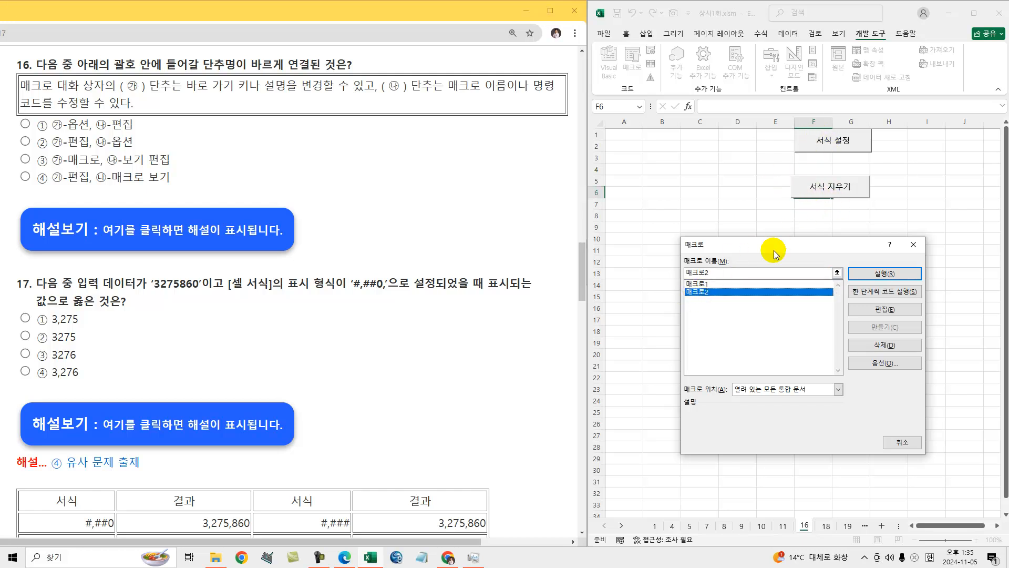
click(702, 284)
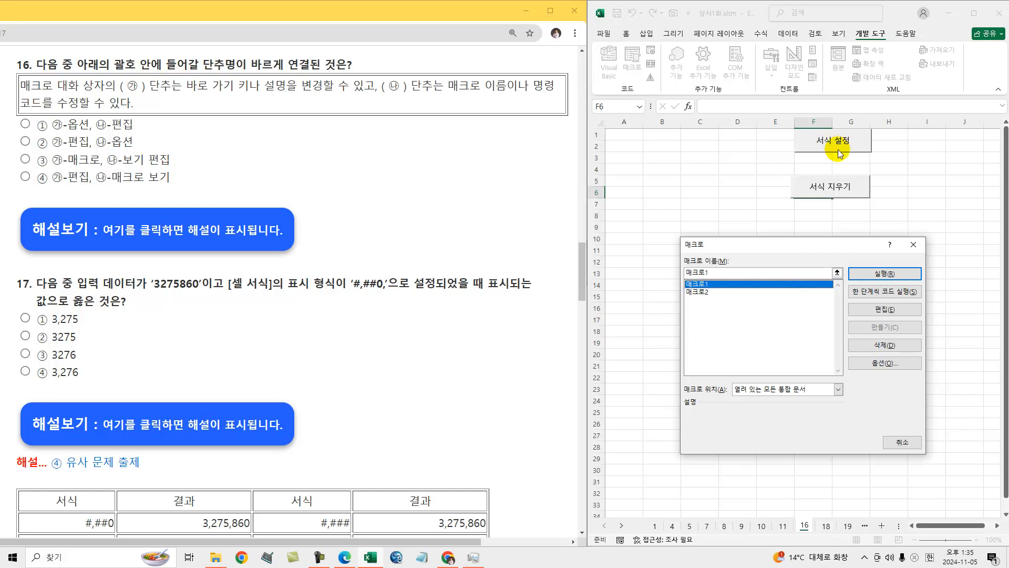
click(877, 315)
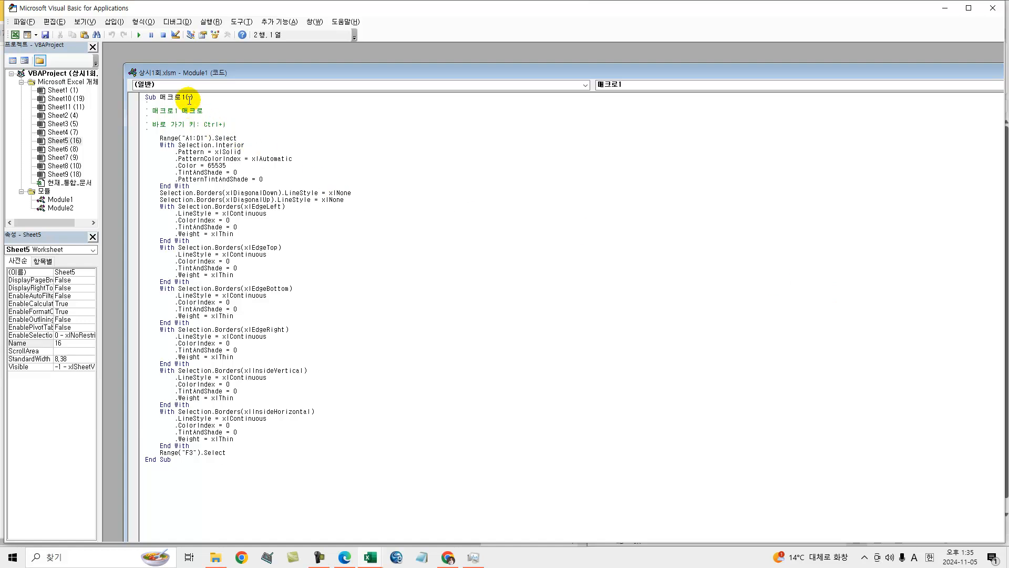
drag(185, 98, 169, 98)
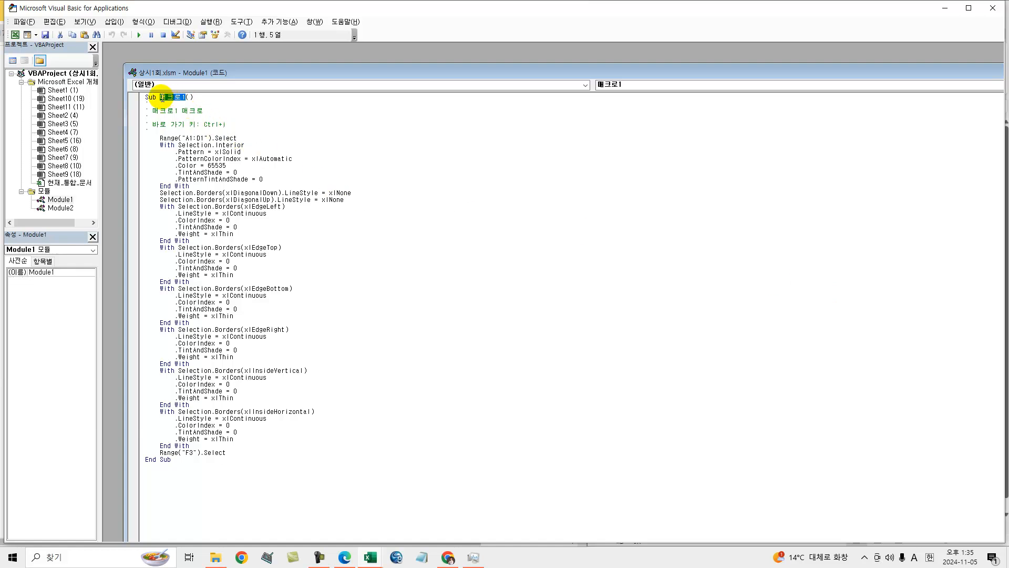
key(BackSpace)
key(Hangul)
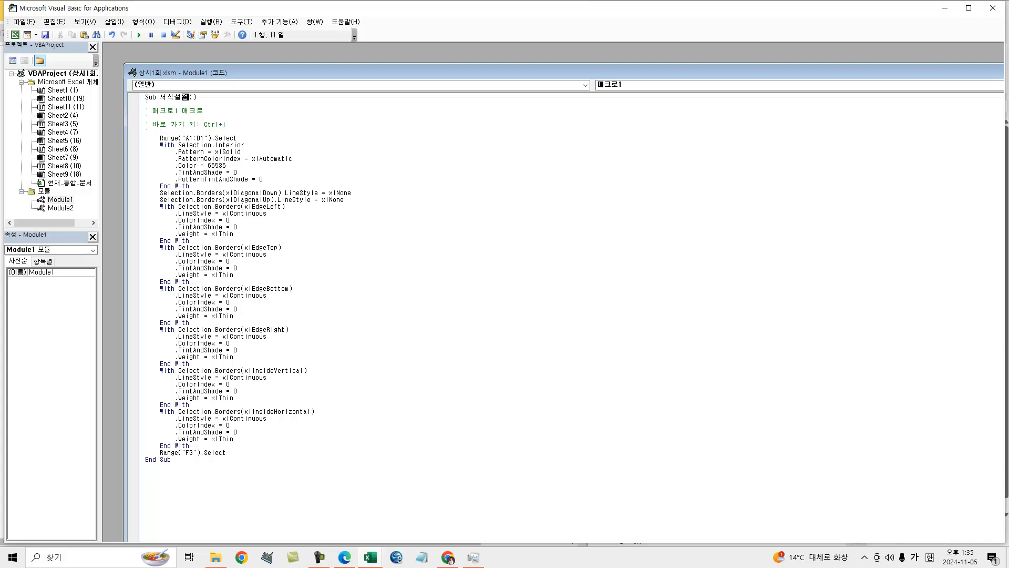
click(992, 8)
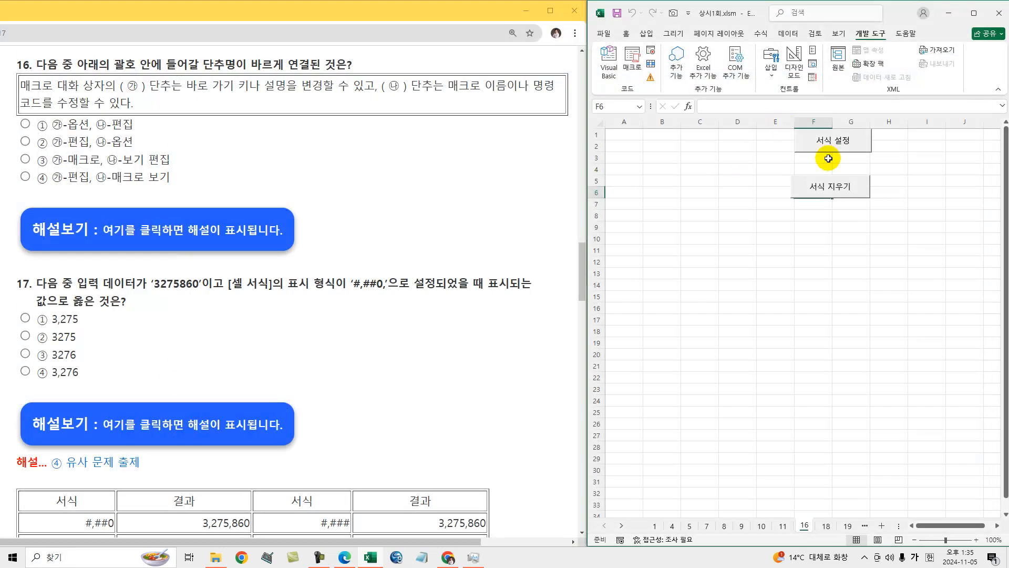
Edit the code of 매크로2 to rename the macro as 서식지우기, and return to the worksheet.
right_click(830, 149)
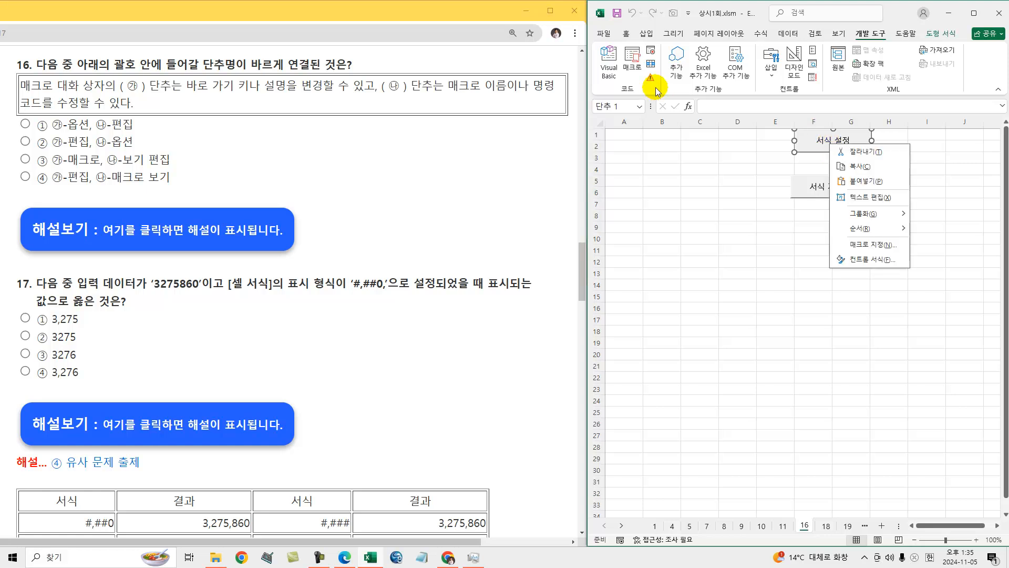
click(631, 66)
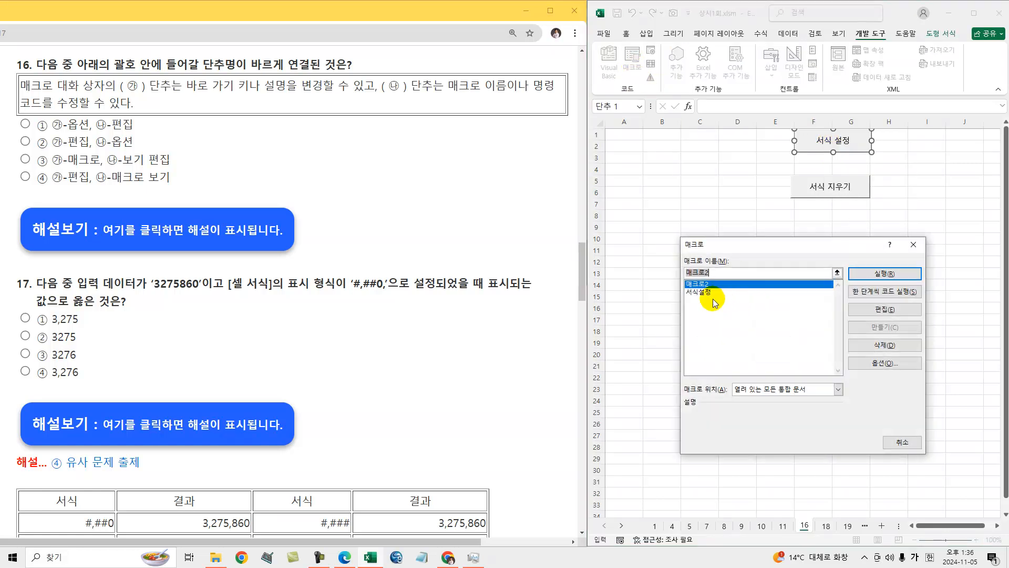
click(704, 292)
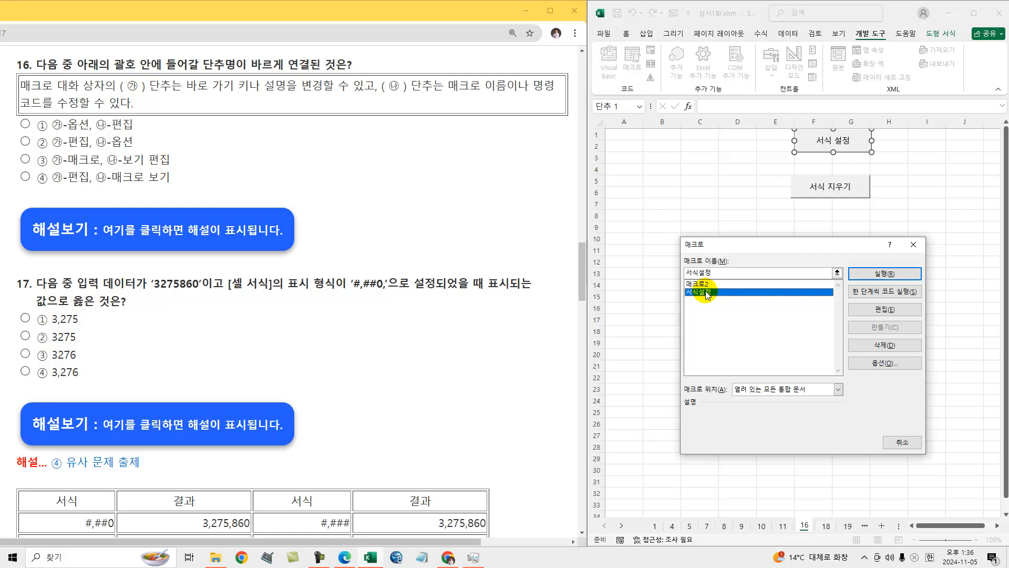
click(699, 285)
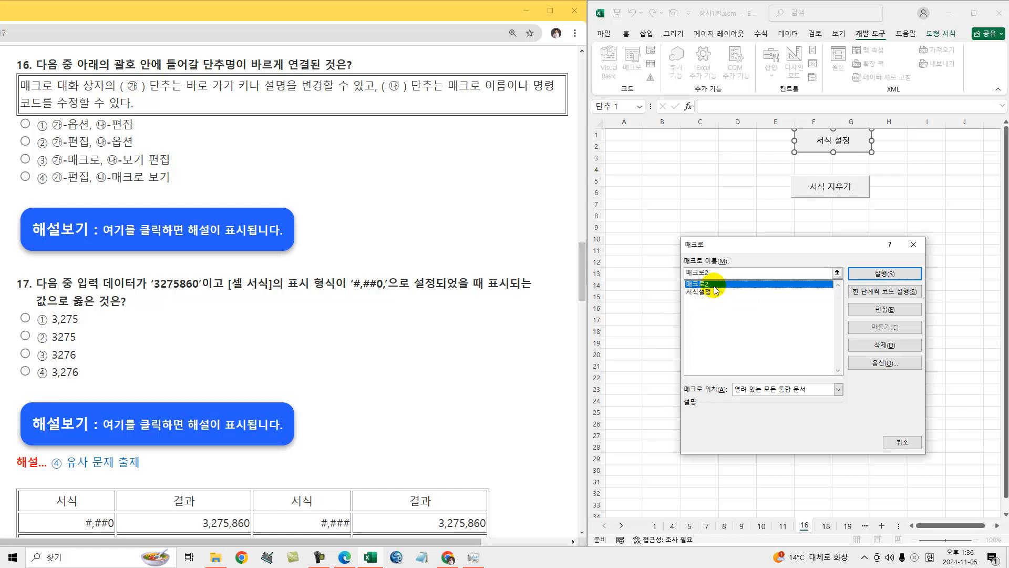
click(862, 316)
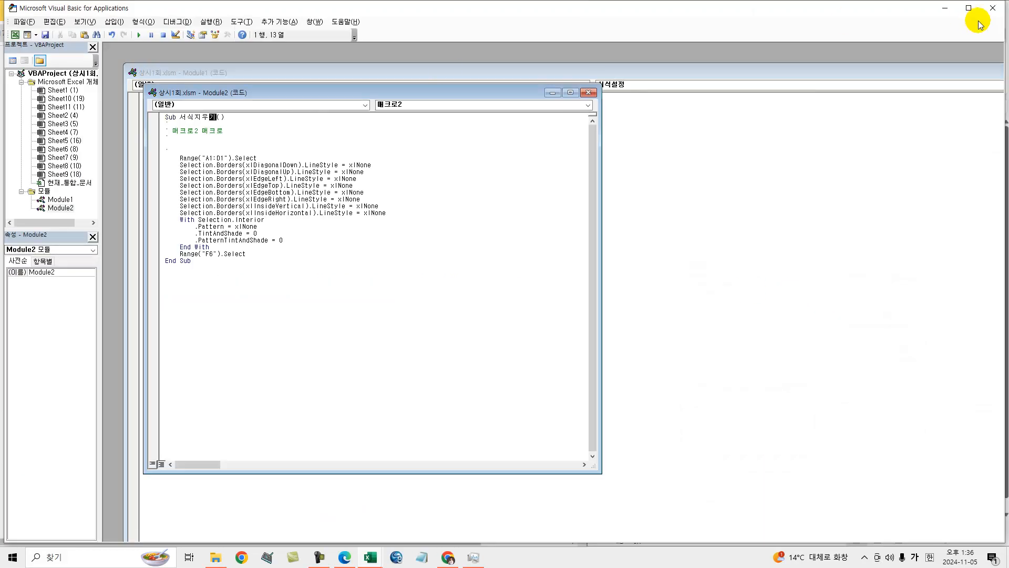
click(992, 8)
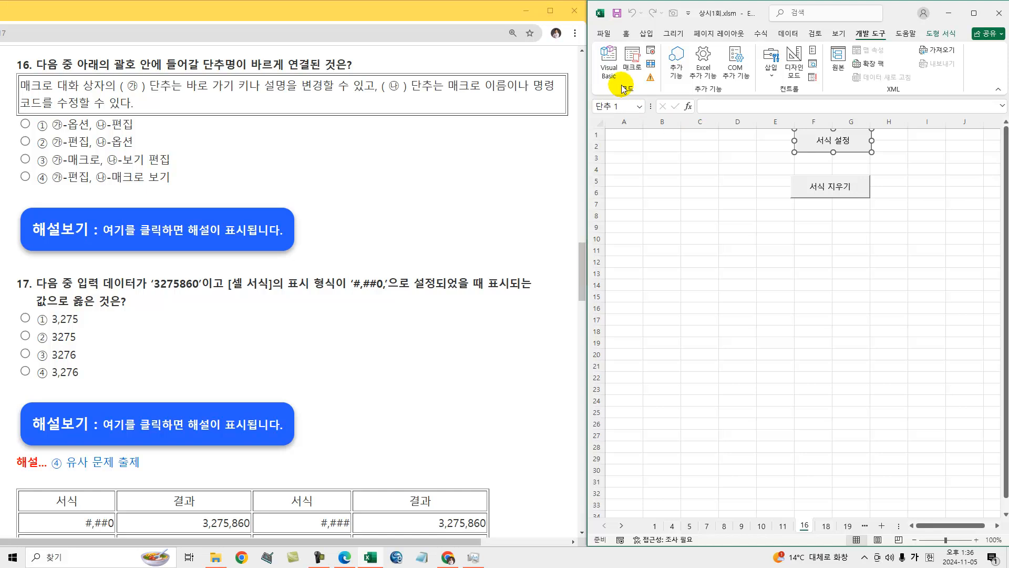
Check the renamed macros in the 매크로 list, and try running the 서식 설정 button on the sheet.
click(634, 63)
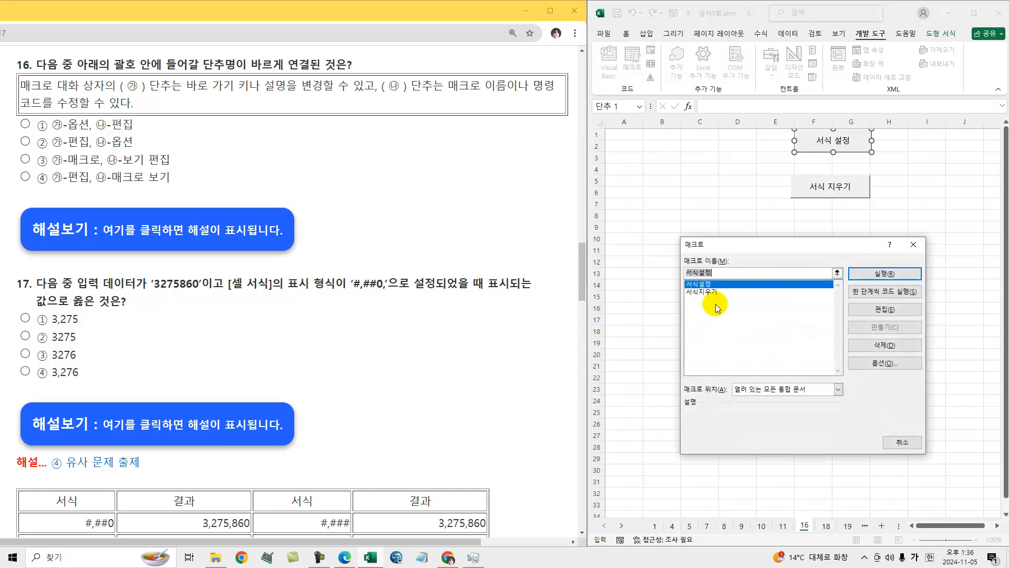
click(721, 287)
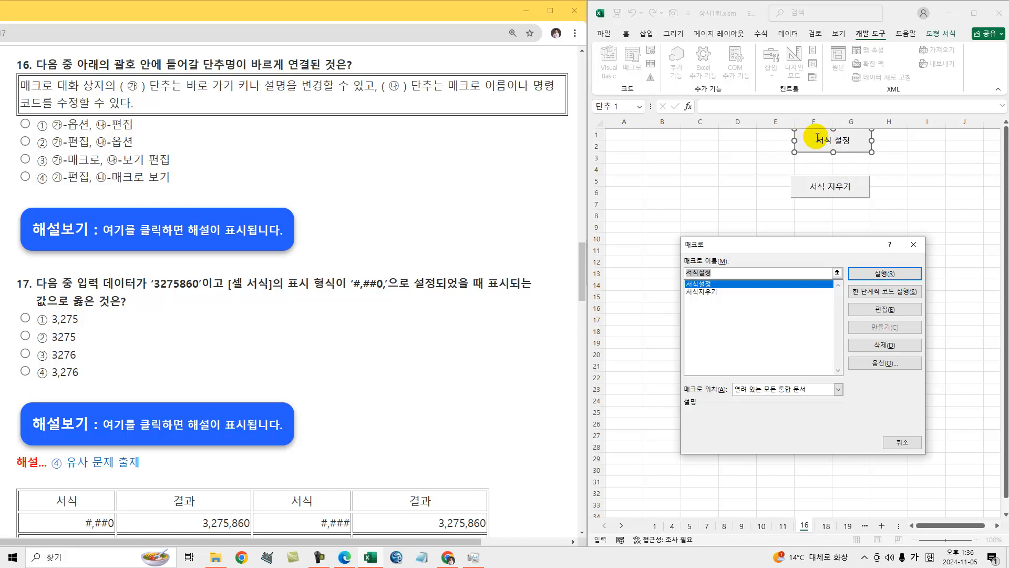
click(913, 245)
click(875, 219)
click(839, 154)
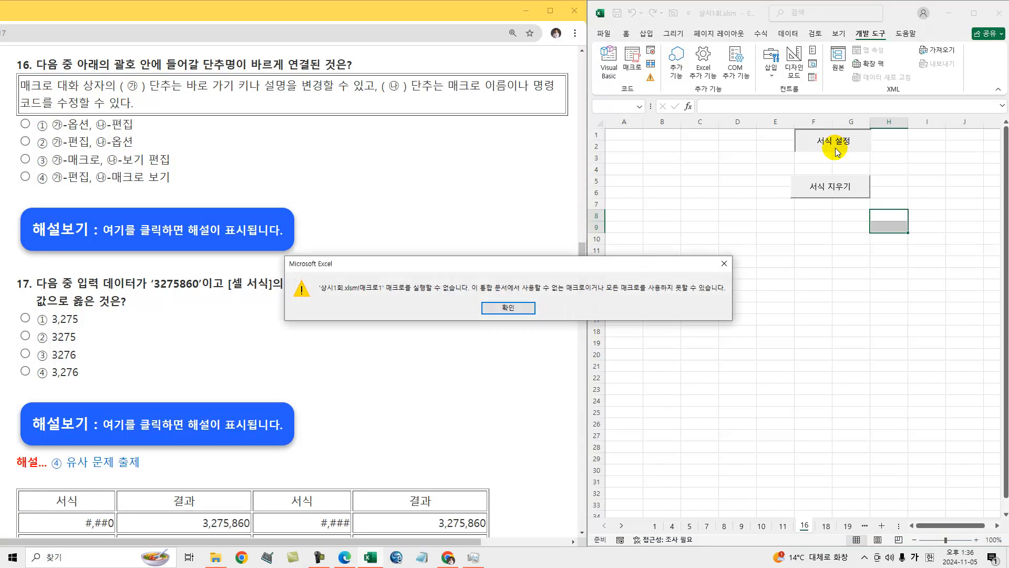
click(510, 306)
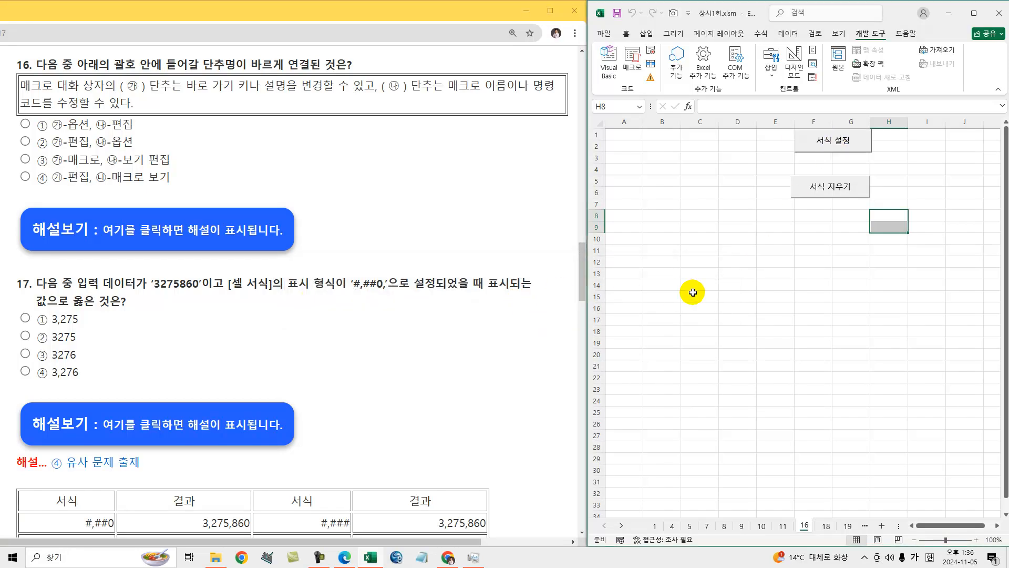
Assign the 서식설정 macro to the 서식 설정 button on sheet 16.
right_click(812, 149)
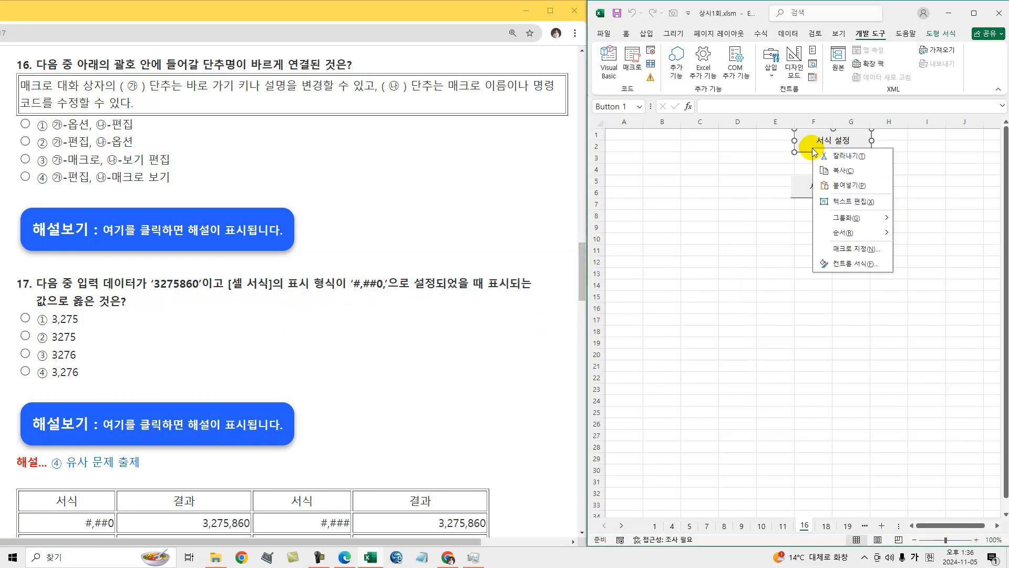
click(843, 254)
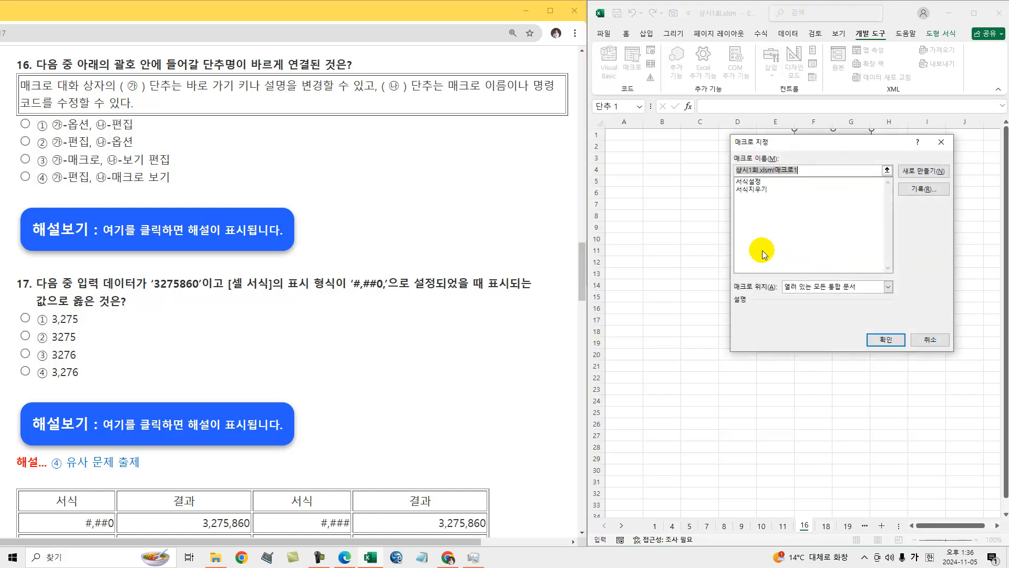
click(752, 181)
click(885, 339)
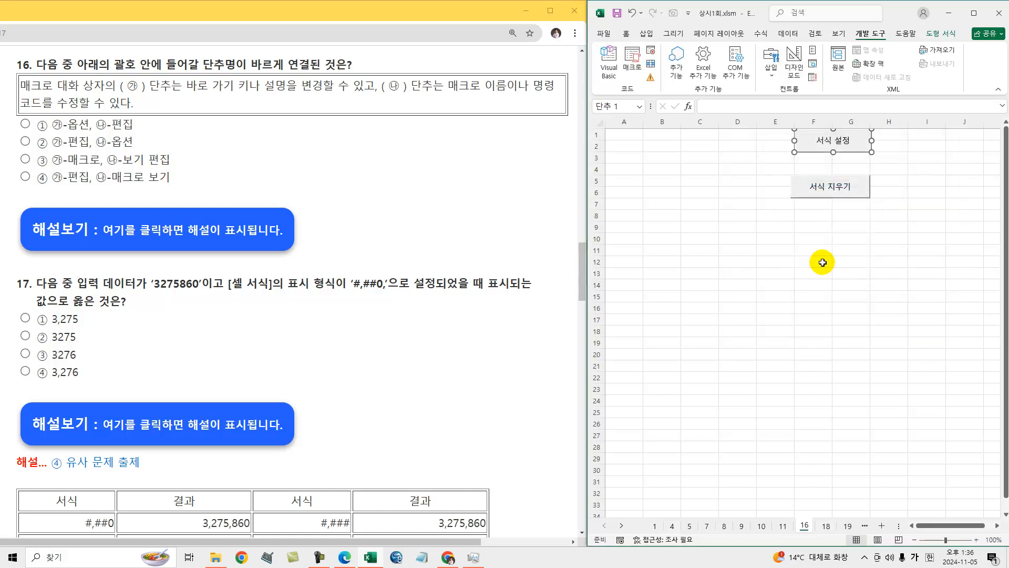
Assign the 서식지우기 macro to the 서식 지우기 button and deselect the button.
right_click(828, 190)
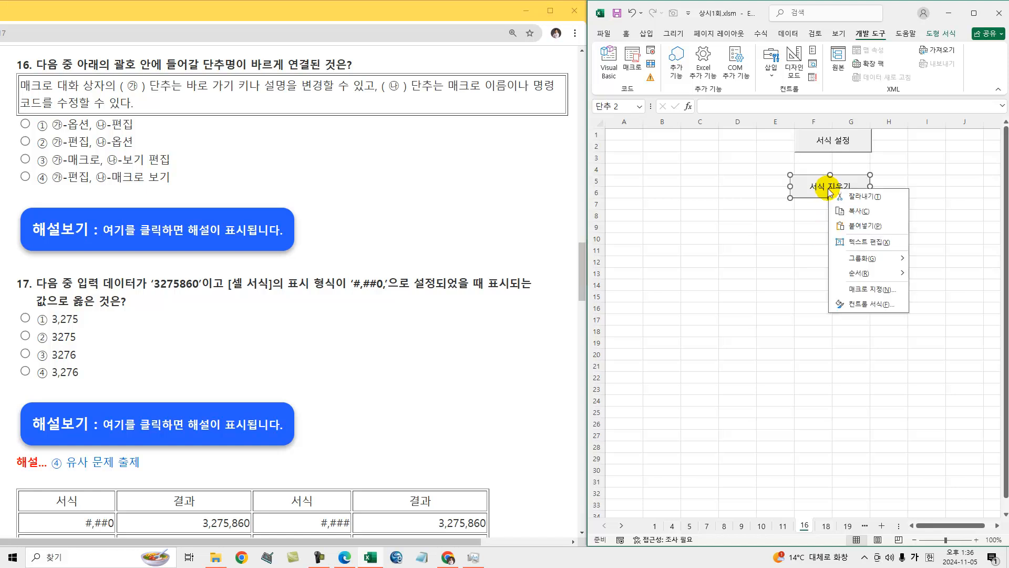
click(867, 289)
click(777, 228)
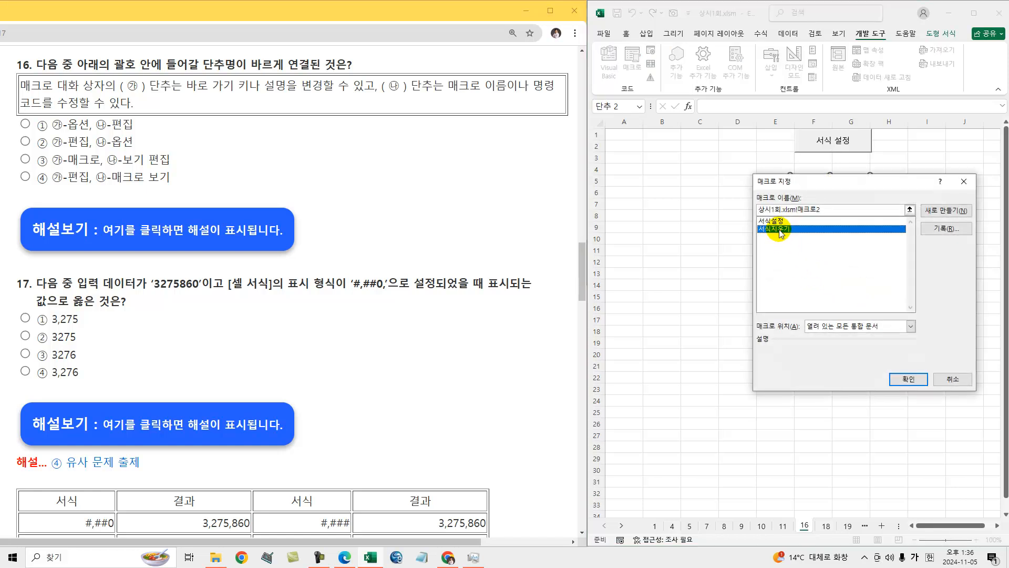
click(900, 376)
click(776, 330)
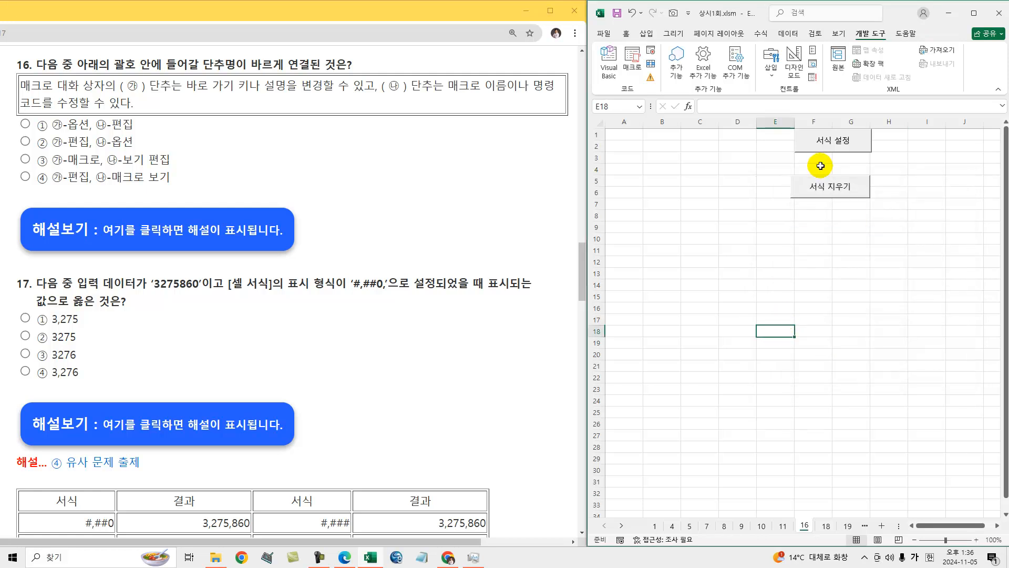
Test the 서식 설정 and 서식 지우기 buttons twice on A1:D1, checking the 매크로 list between the tests.
click(823, 151)
click(817, 188)
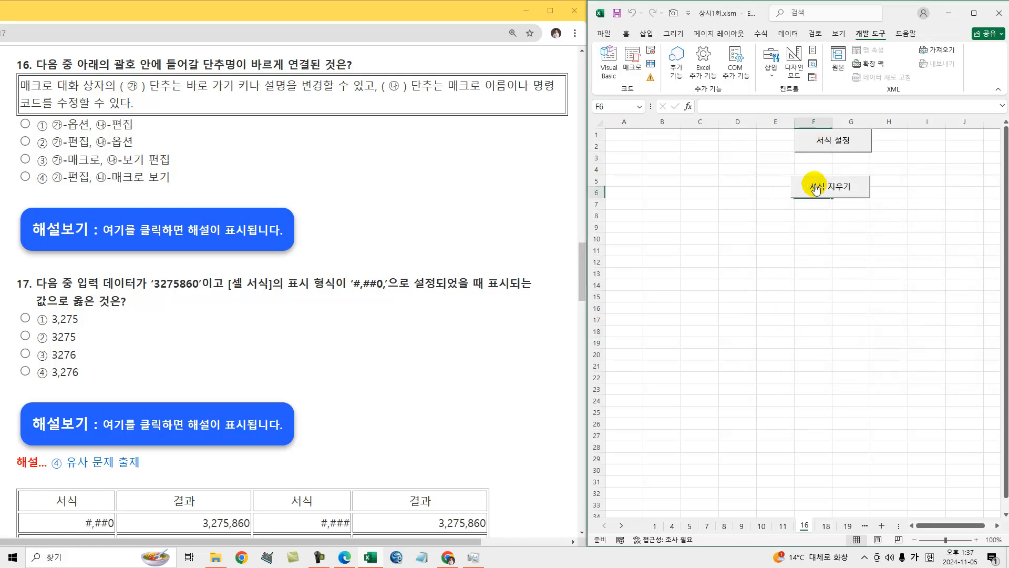
click(635, 64)
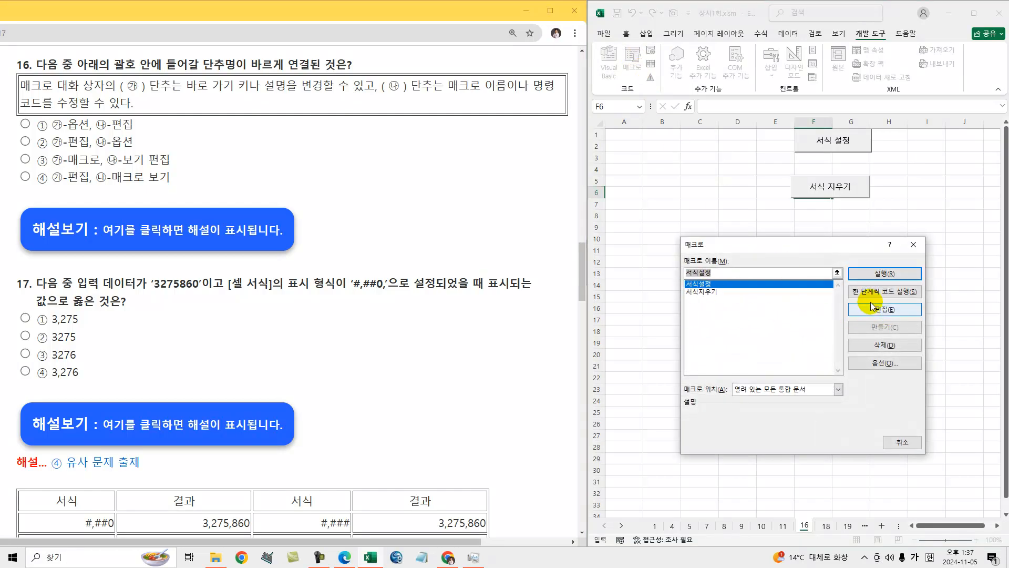
click(902, 443)
click(829, 140)
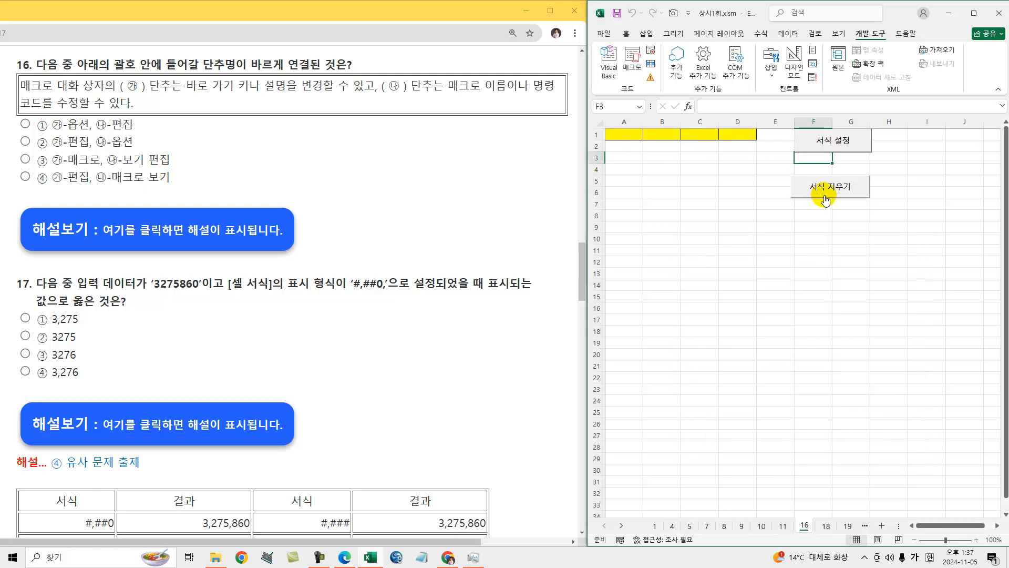
click(810, 189)
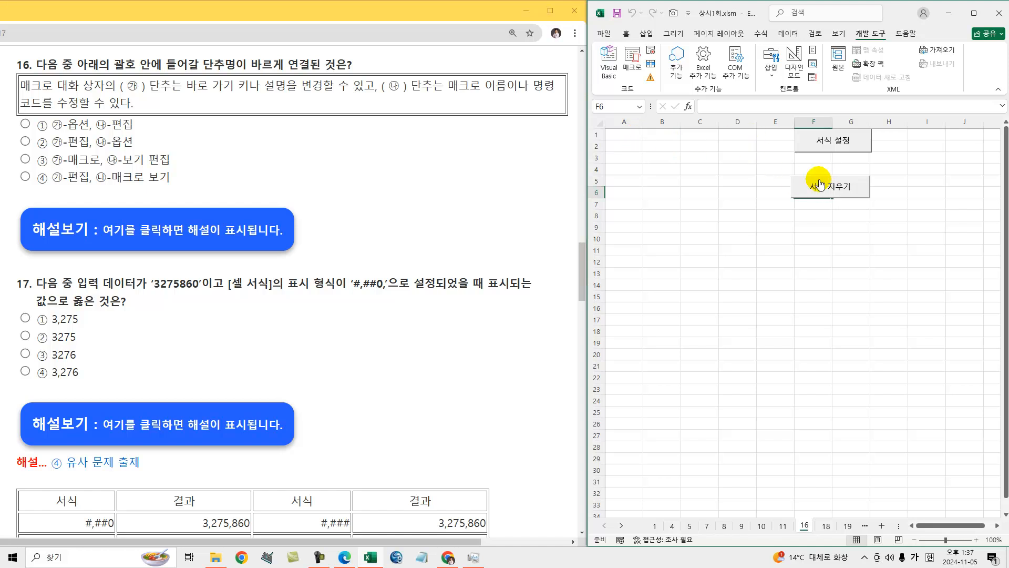
Edit the code of the 서식설정 macro so its range is A4:D4, and return to the worksheet.
click(630, 67)
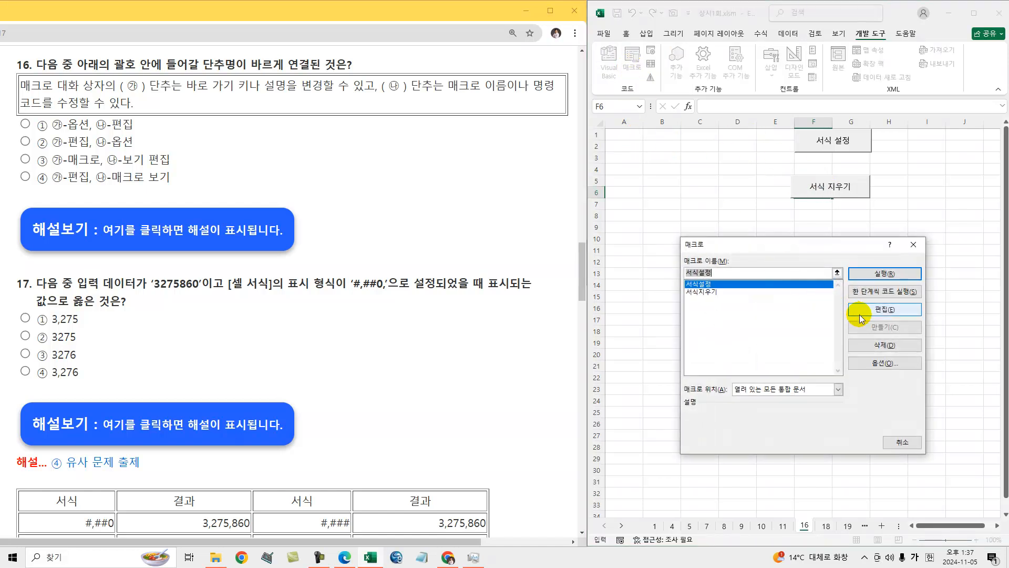
click(876, 316)
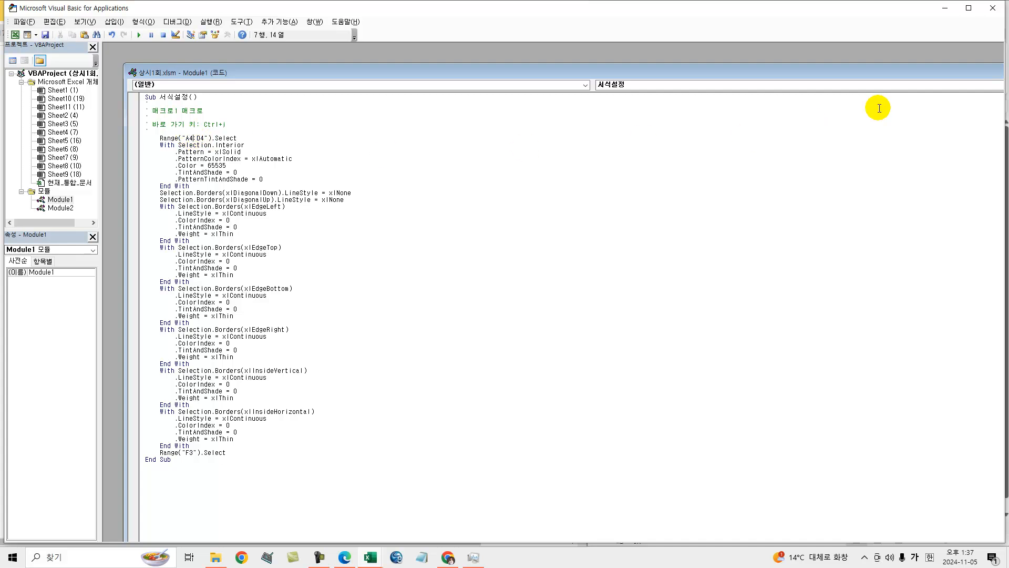
click(992, 8)
Edit the code of the 서식지우기 macro so its range is A4:D4, and return to the worksheet.
click(632, 63)
click(720, 292)
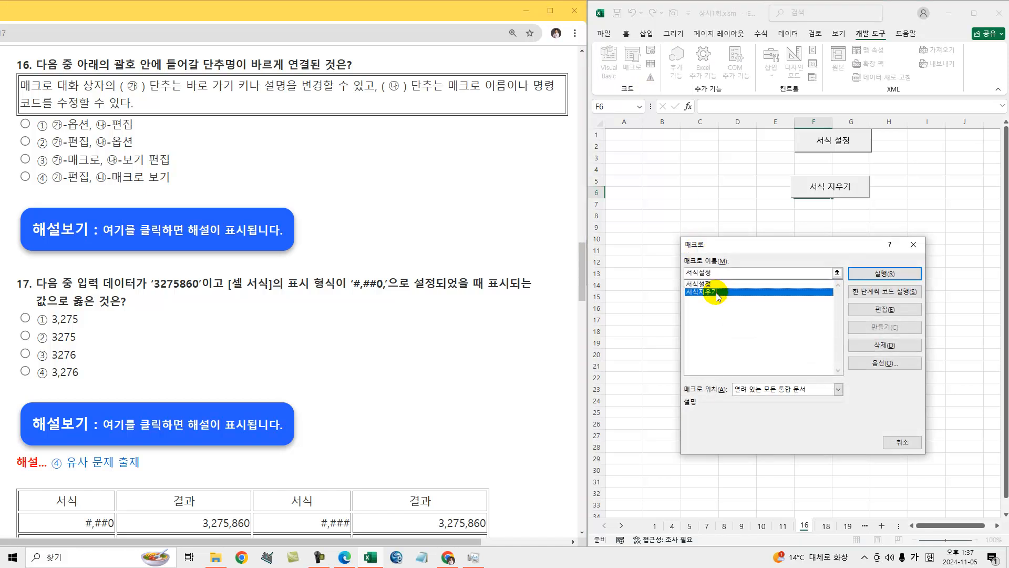
click(891, 310)
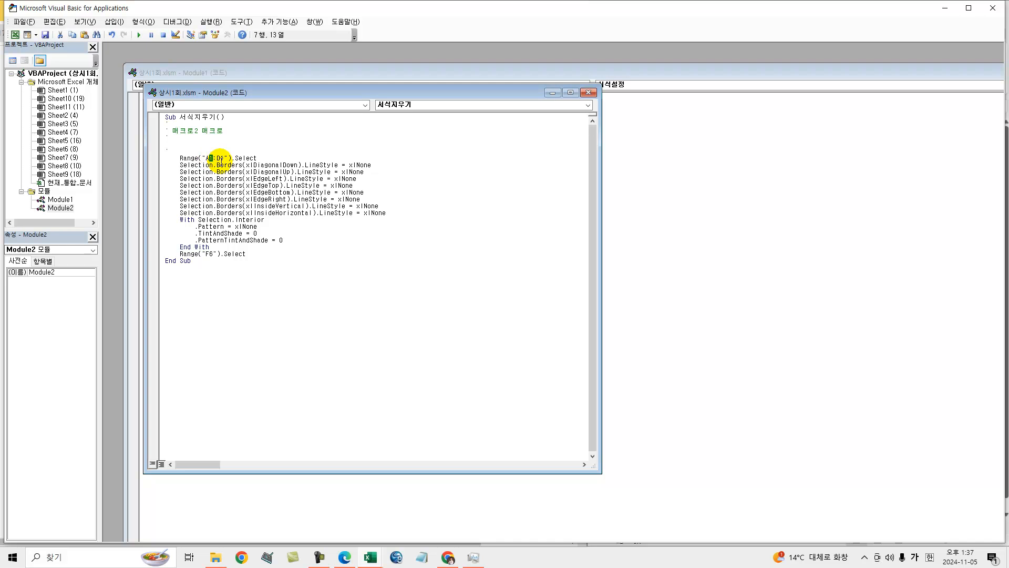
click(992, 8)
Point out ranges A1:D1 and A4:D4, and test both macro buttons by applying and clearing the formatting of A4:D4.
drag(617, 135, 737, 135)
click(721, 214)
drag(619, 169, 723, 166)
click(728, 215)
click(831, 140)
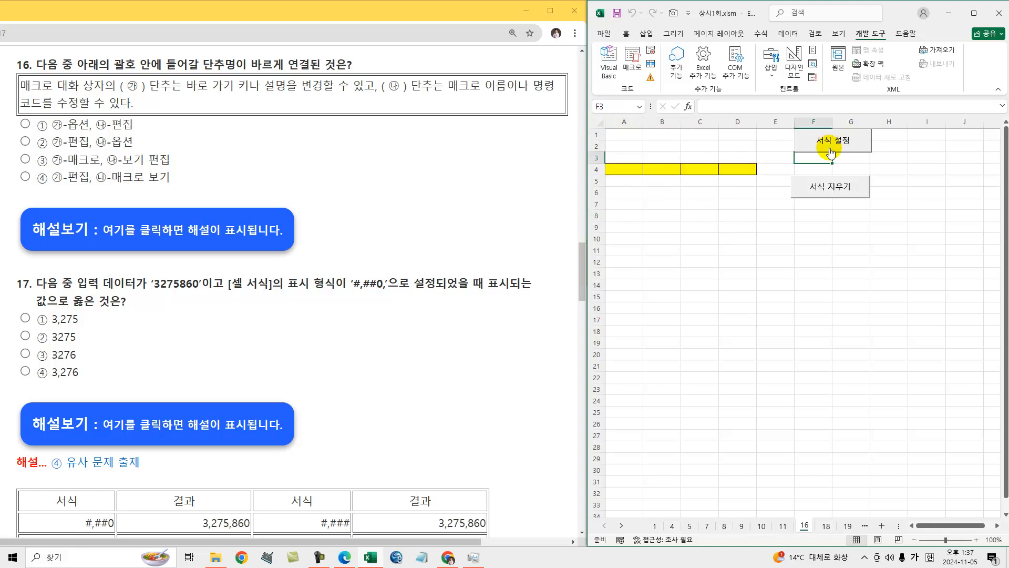
click(828, 192)
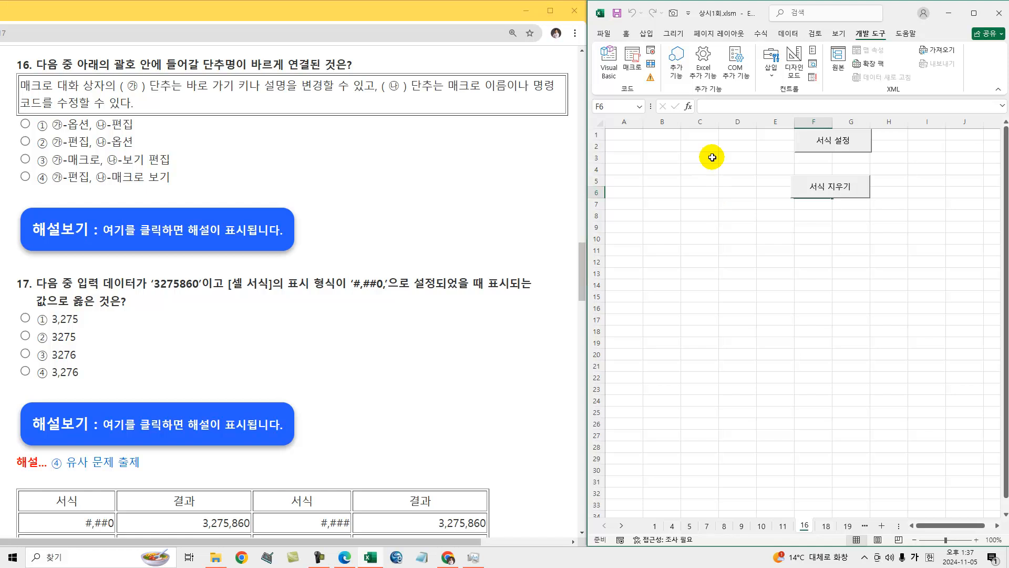
View the 바로 가기 키 and 설명 settings in the 서식설정 macro's 옵션, and leave them without saving.
click(632, 65)
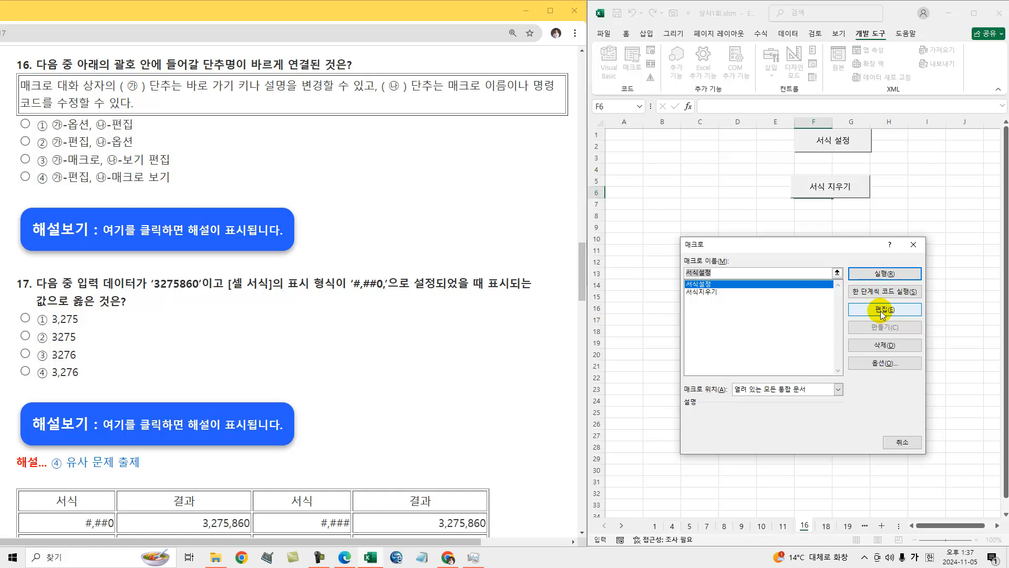
click(884, 362)
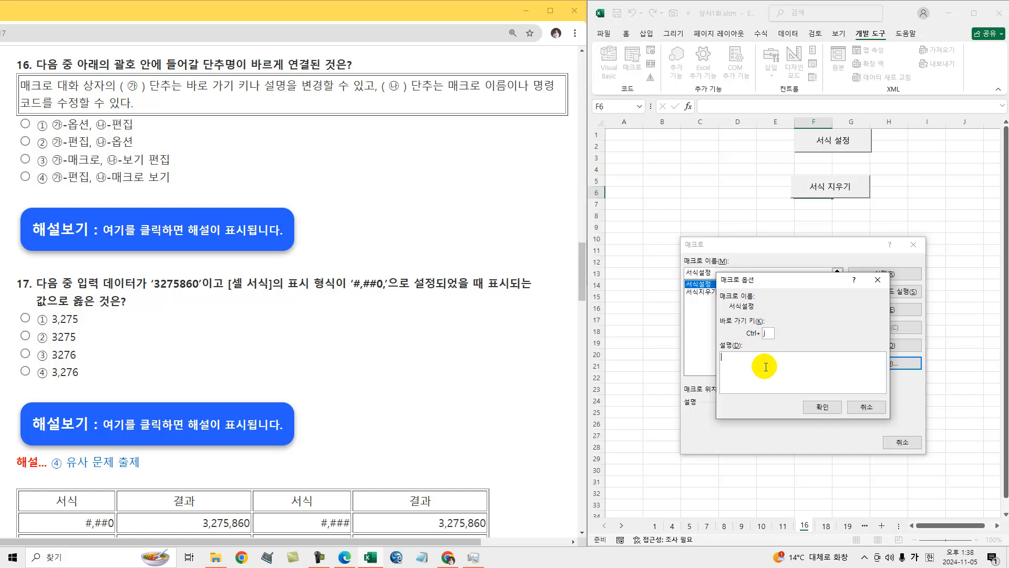
click(860, 409)
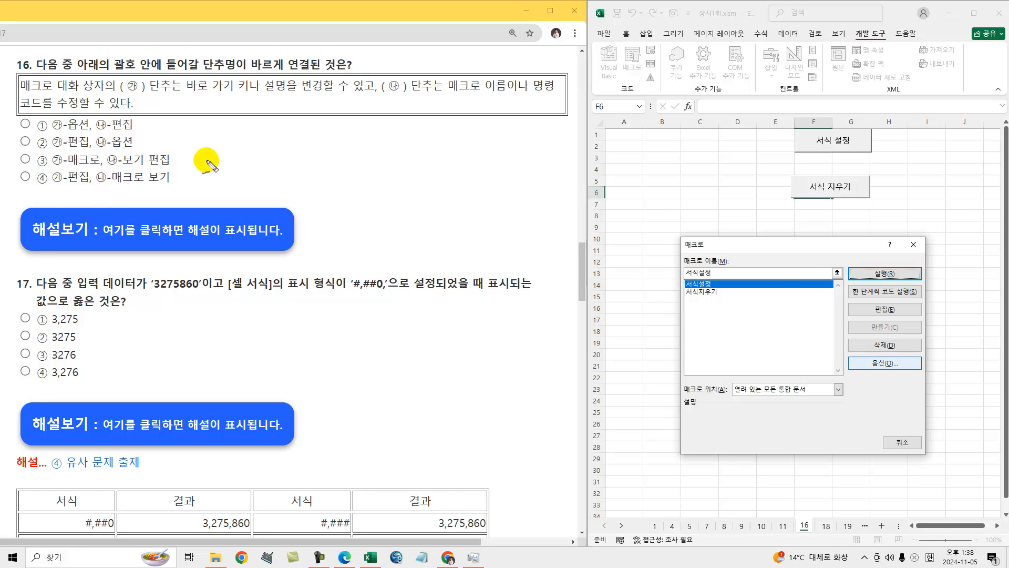
Handwrite the notes 옵션 – 바로가기, 설명 and 편집 – 내용, 이름 beside question 16, circling the key syllables.
drag(257, 158, 490, 167)
drag(256, 176, 369, 175)
drag(262, 193, 315, 205)
mouse_move(335, 202)
mouse_down()
mouse_move(393, 196)
mouse_move(412, 210)
mouse_move(448, 199)
mouse_move(480, 216)
mouse_up()
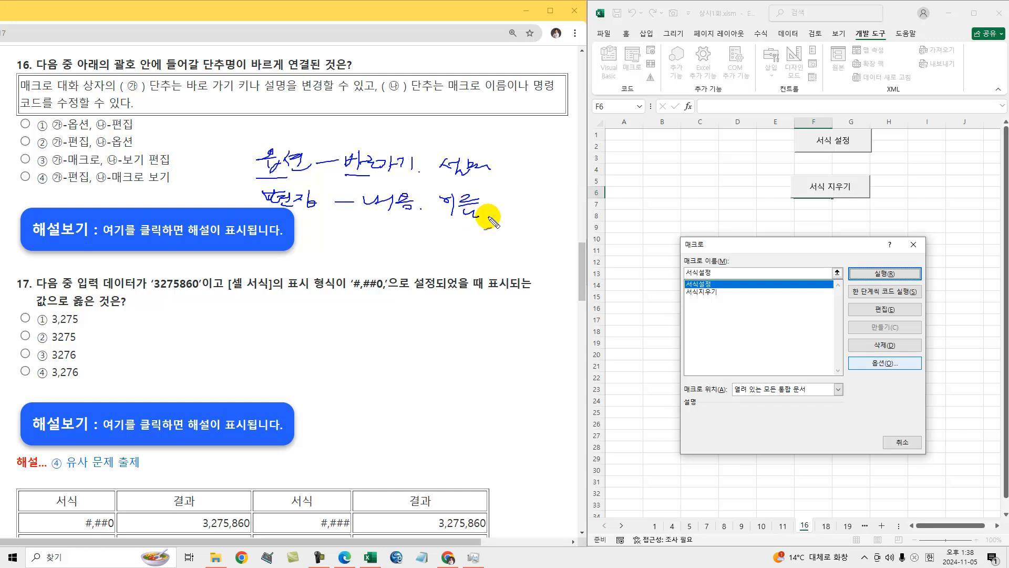
mouse_move(269, 175)
mouse_down()
mouse_move(281, 158)
mouse_move(348, 179)
mouse_move(363, 154)
mouse_up()
mouse_move(368, 196)
mouse_down()
mouse_move(374, 205)
mouse_move(395, 201)
mouse_move(387, 194)
mouse_up()
drag(273, 208, 286, 216)
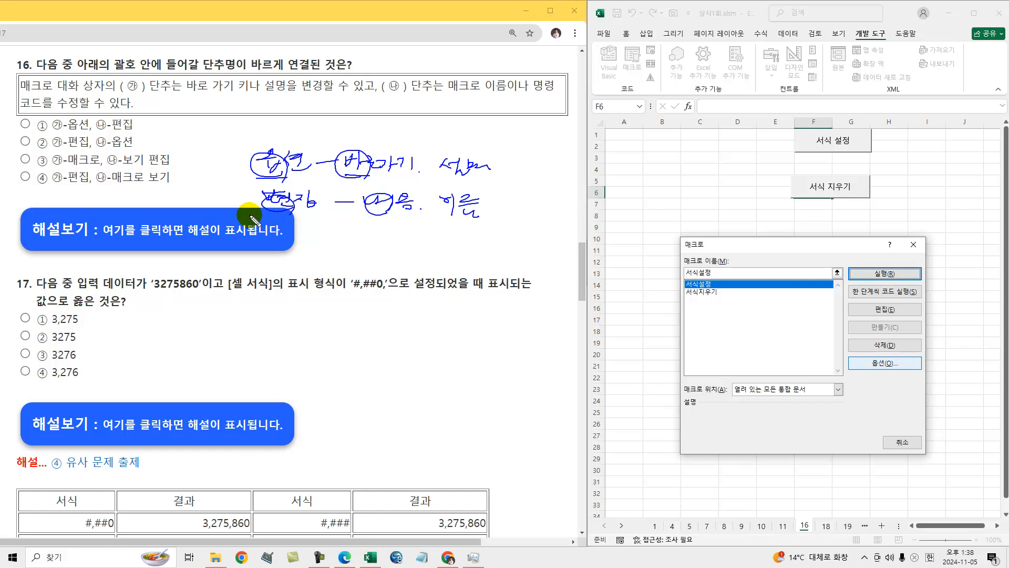
Select answer ① for question 16, review its 해설, and hide the explanations of questions 16 and 17.
click(190, 227)
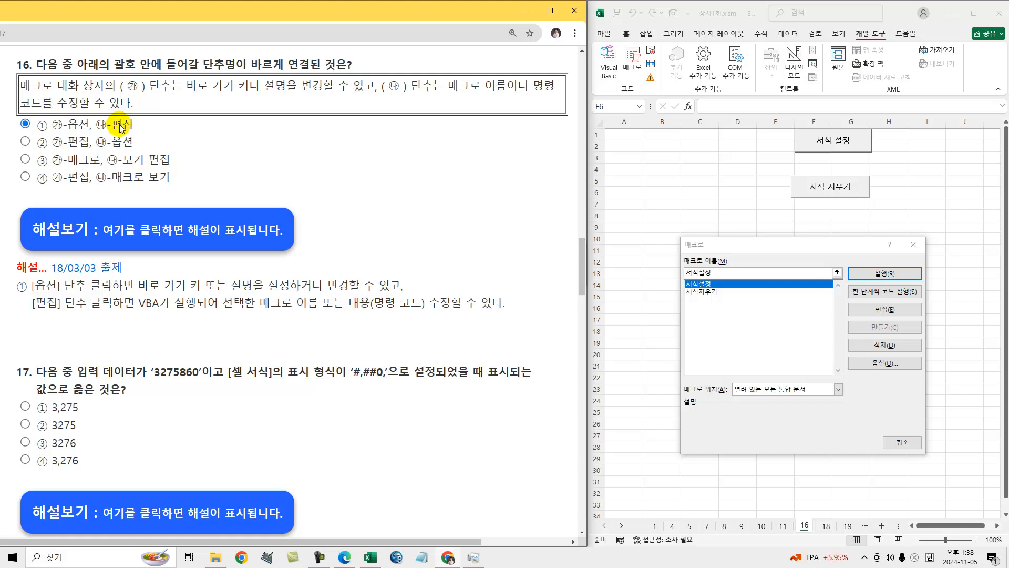
click(94, 226)
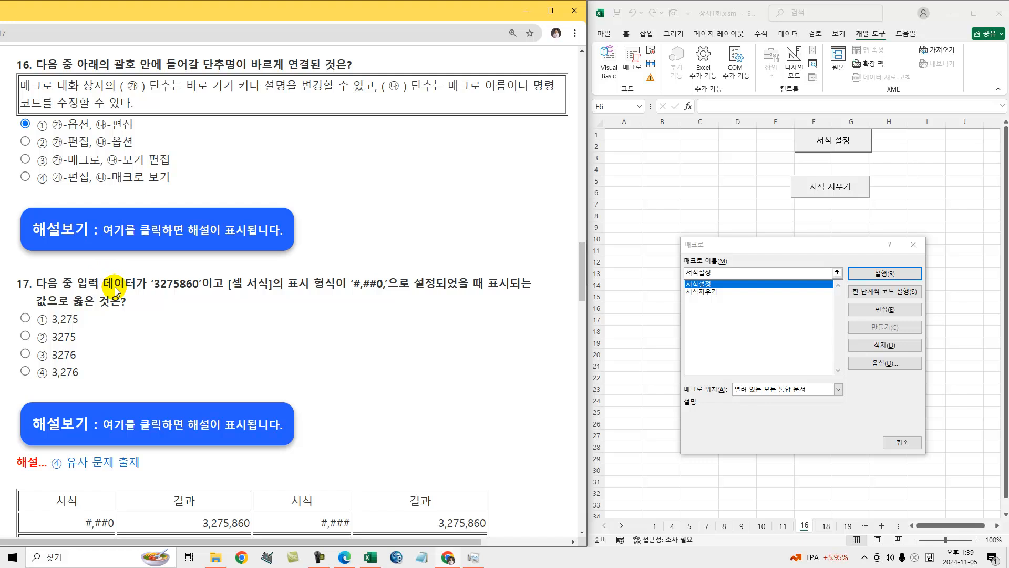
scroll(116, 290, down, 4)
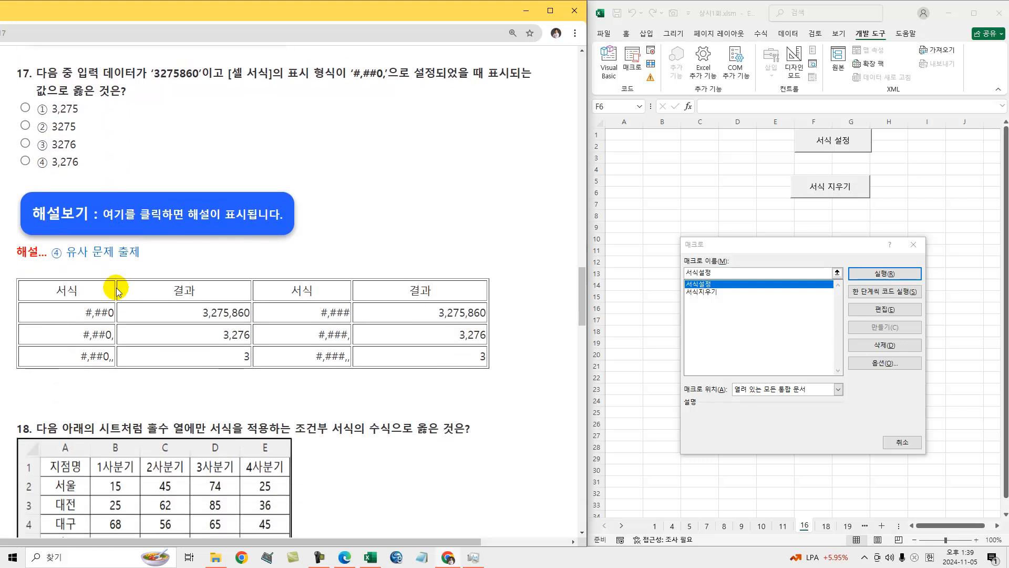
click(128, 217)
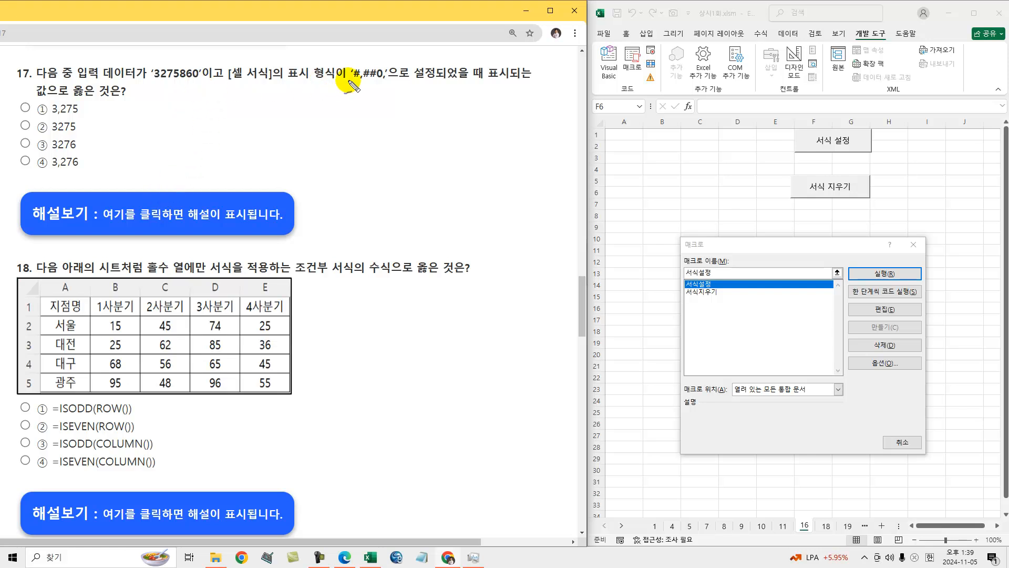
Mark the format '#,##0,' in question 17, handwrite 3,275,860 below the input number, and clear the markings.
drag(357, 83, 390, 82)
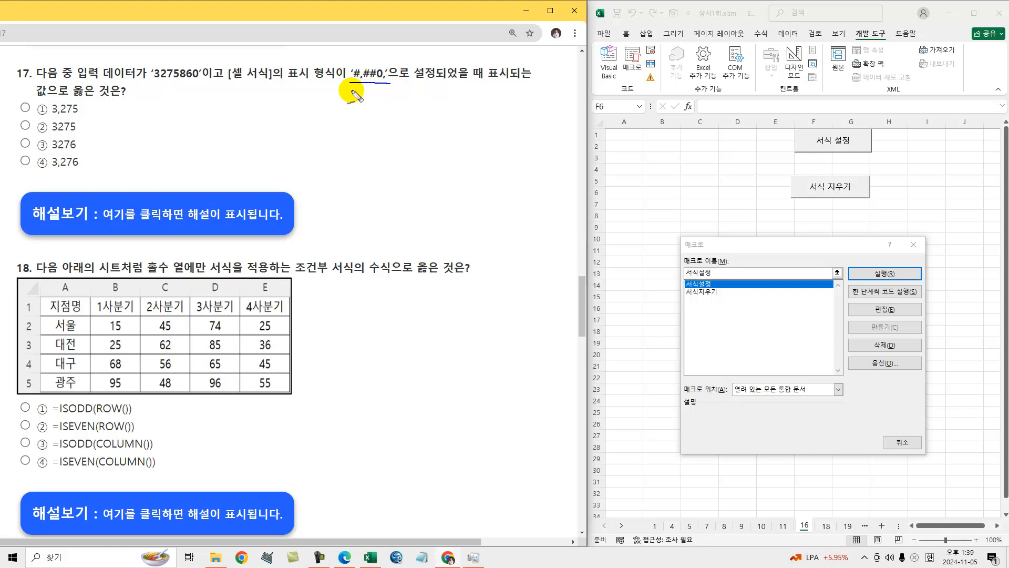
key(ctrl+z)
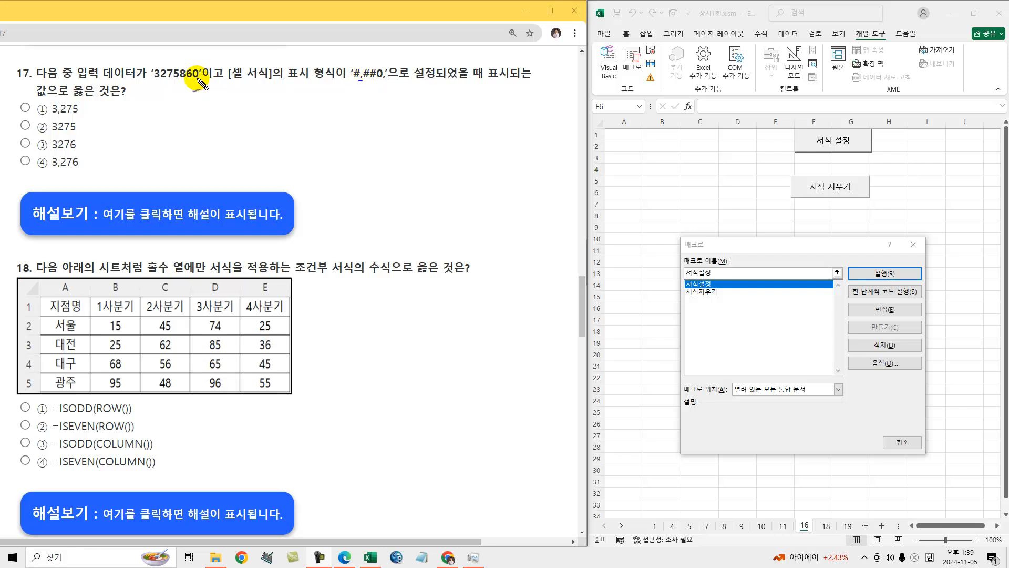
mouse_move(201, 80)
mouse_down()
mouse_move(153, 88)
mouse_move(162, 105)
mouse_move(262, 101)
mouse_up()
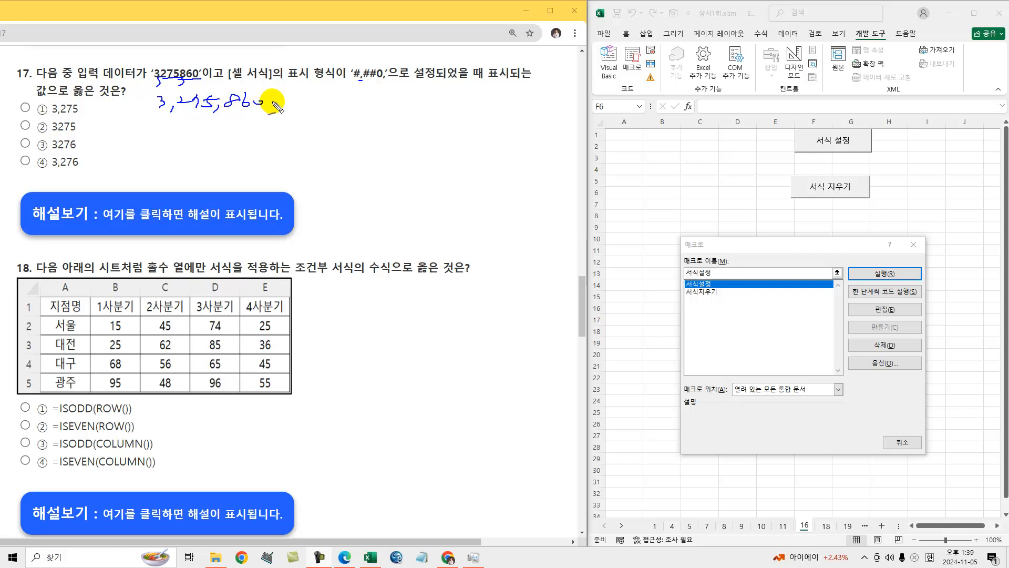
mouse_move(362, 80)
mouse_down()
mouse_move(392, 79)
mouse_move(367, 68)
mouse_move(391, 84)
mouse_up()
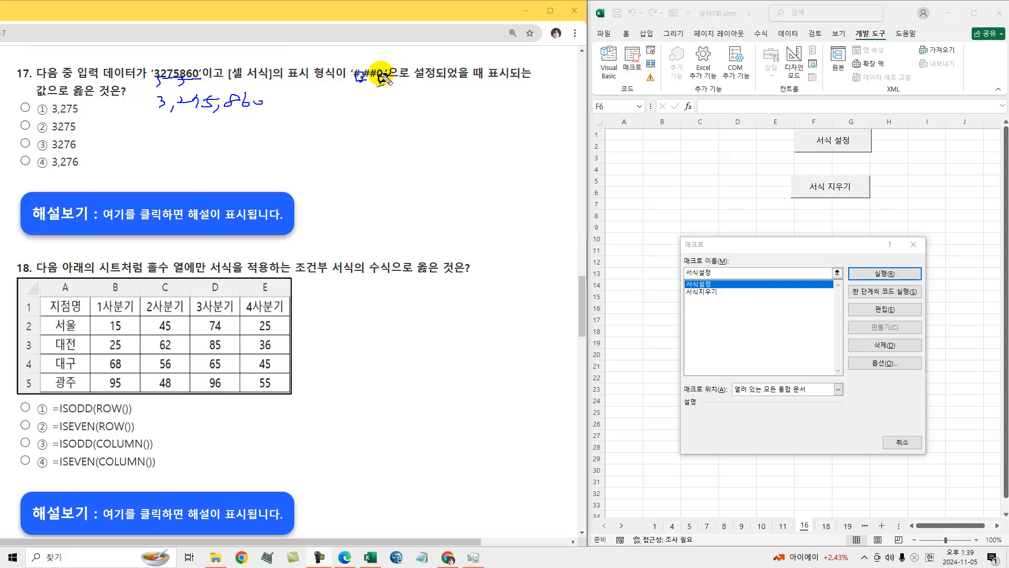
drag(151, 114, 268, 111)
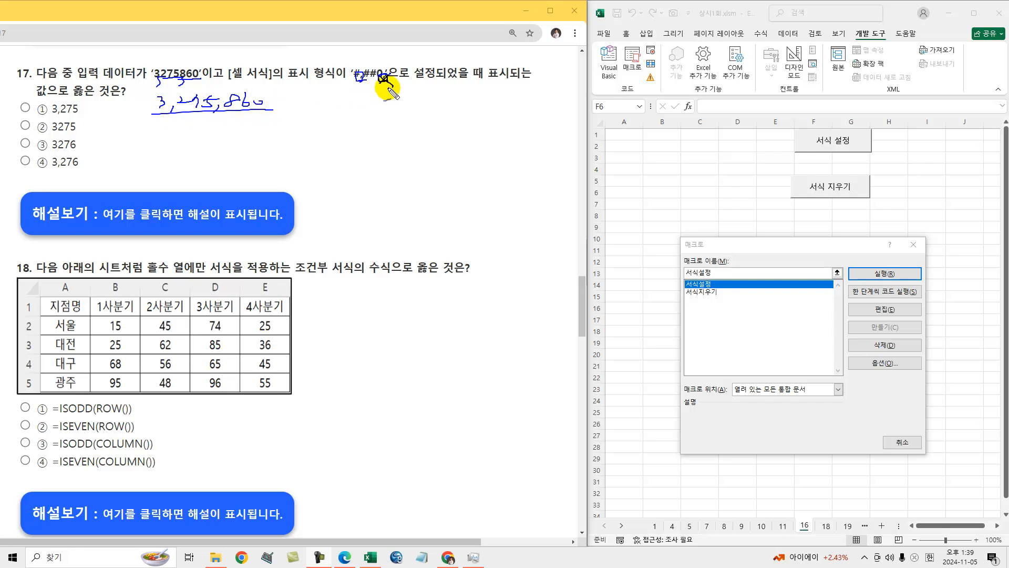
key(Escape)
Mark the format's trailing comma and the digits 860 in question 17, handwrite 3,276, and check off answer ④.
drag(384, 79, 381, 77)
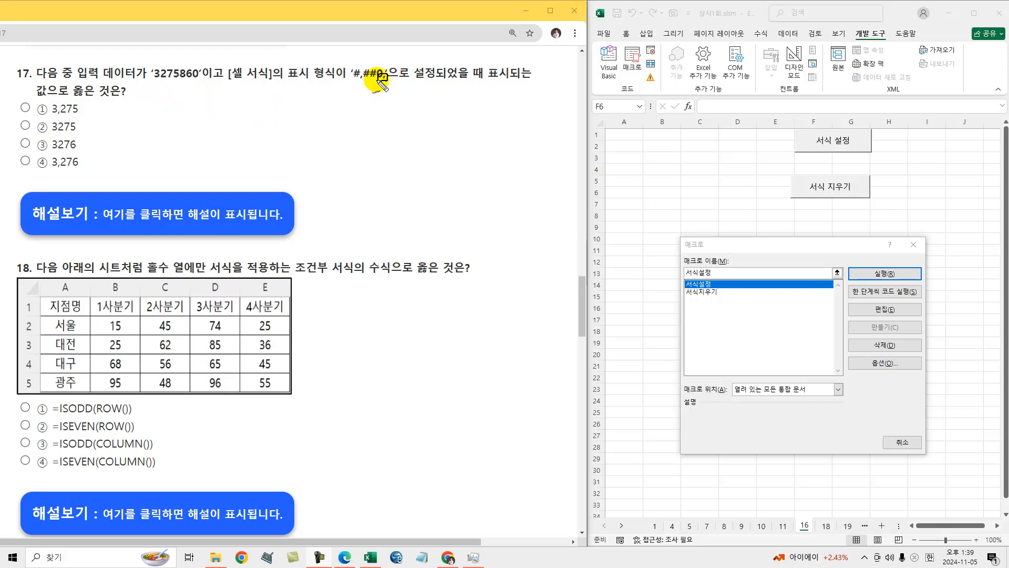
mouse_move(180, 79)
mouse_down()
mouse_move(209, 80)
mouse_move(200, 67)
mouse_move(231, 61)
mouse_move(170, 84)
mouse_move(183, 80)
mouse_move(148, 109)
mouse_move(183, 113)
mouse_up()
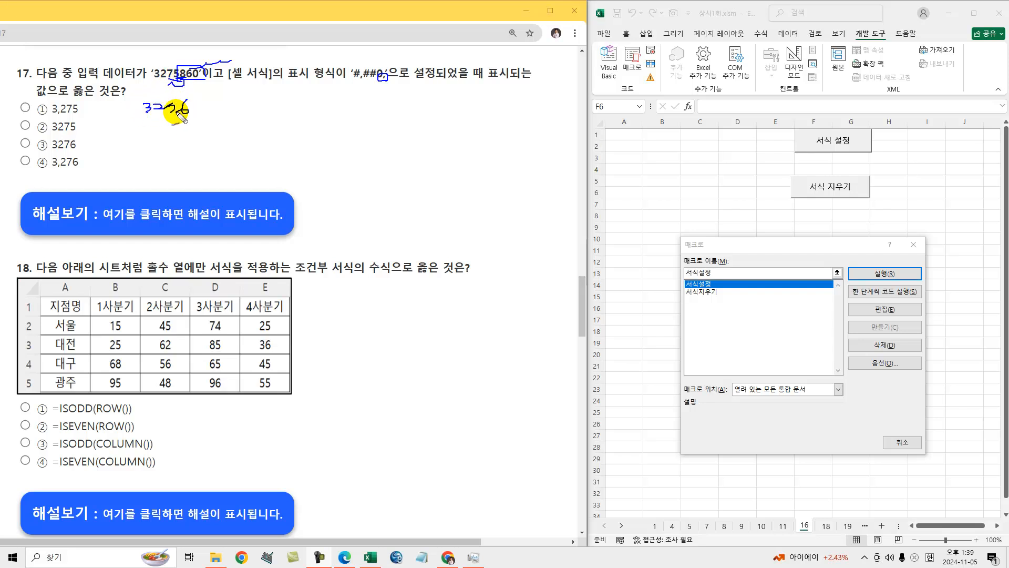
drag(153, 112, 213, 124)
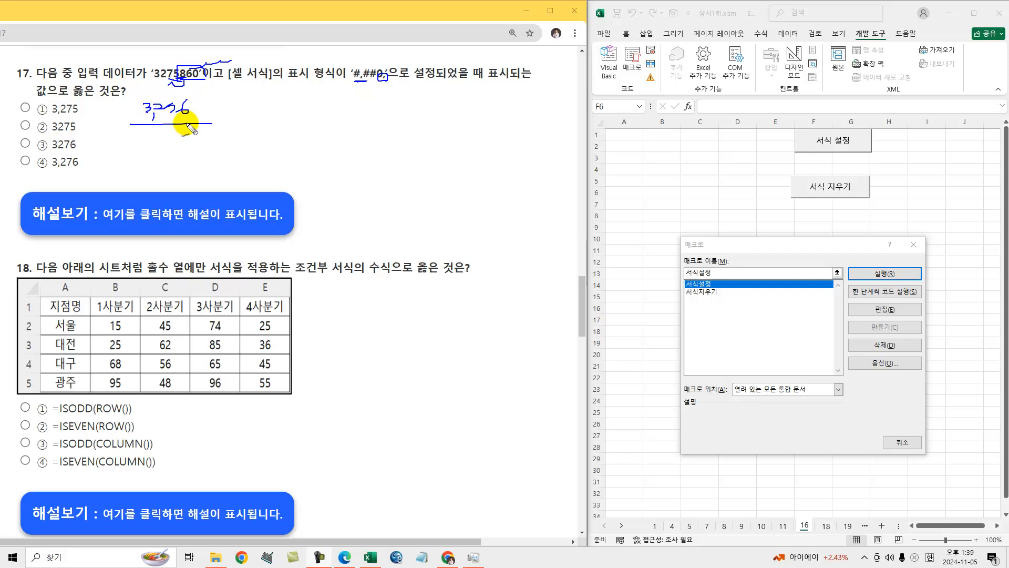
mouse_move(24, 167)
mouse_down()
mouse_move(95, 166)
mouse_move(36, 150)
mouse_up()
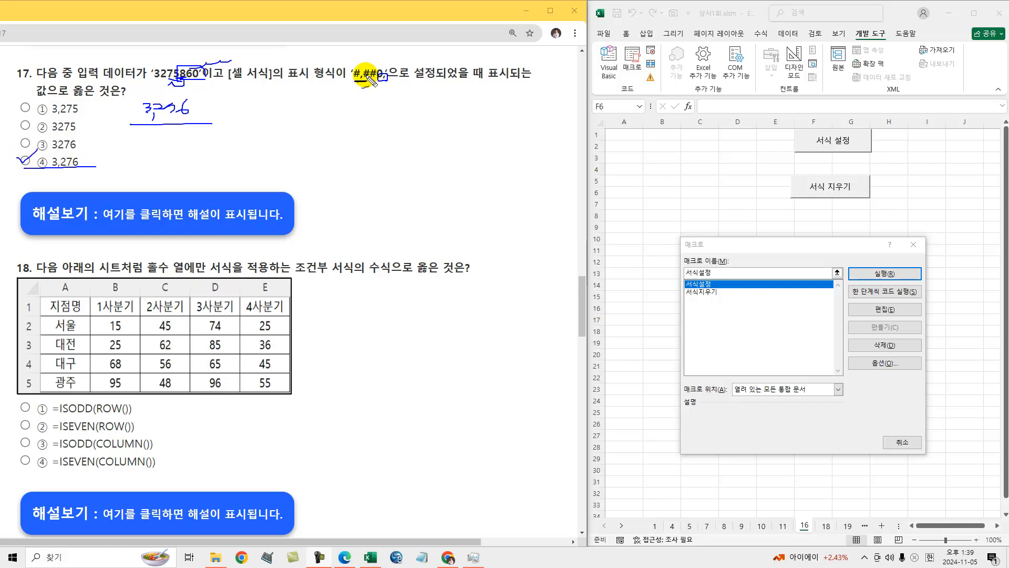
drag(356, 76, 366, 84)
drag(22, 159, 85, 152)
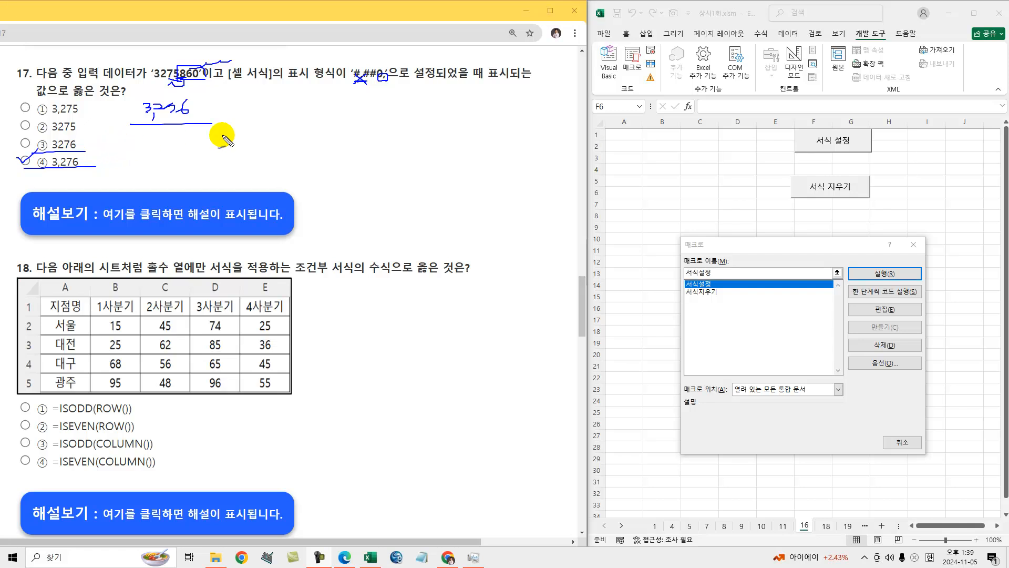
Mark the format's trailing comma and the digit groups of 3275860 in question 17, handwrite a circled 3 below, and clear the markings.
key(e)
drag(389, 81, 375, 86)
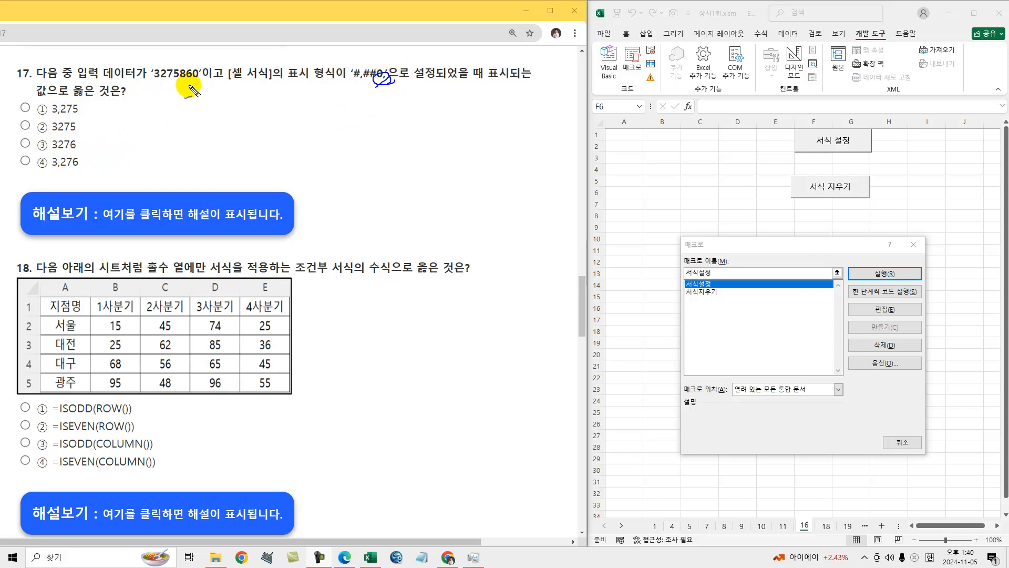
mouse_move(180, 80)
mouse_down()
mouse_move(201, 80)
mouse_move(178, 69)
mouse_move(242, 66)
mouse_move(181, 82)
mouse_move(195, 56)
mouse_move(213, 54)
mouse_up()
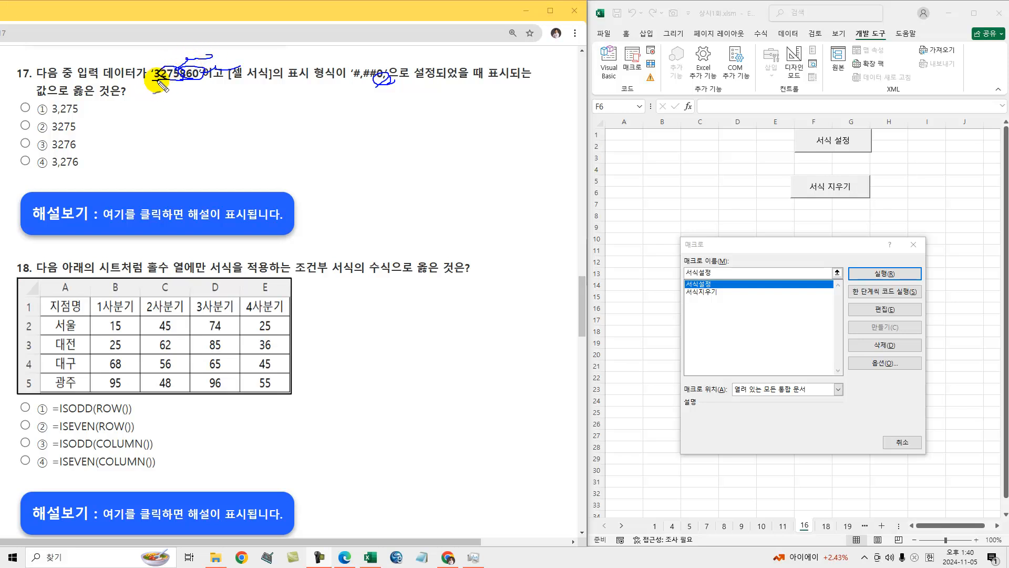
drag(162, 78, 156, 91)
mouse_move(171, 128)
mouse_down()
mouse_move(158, 111)
mouse_move(178, 127)
mouse_up()
drag(356, 82, 373, 81)
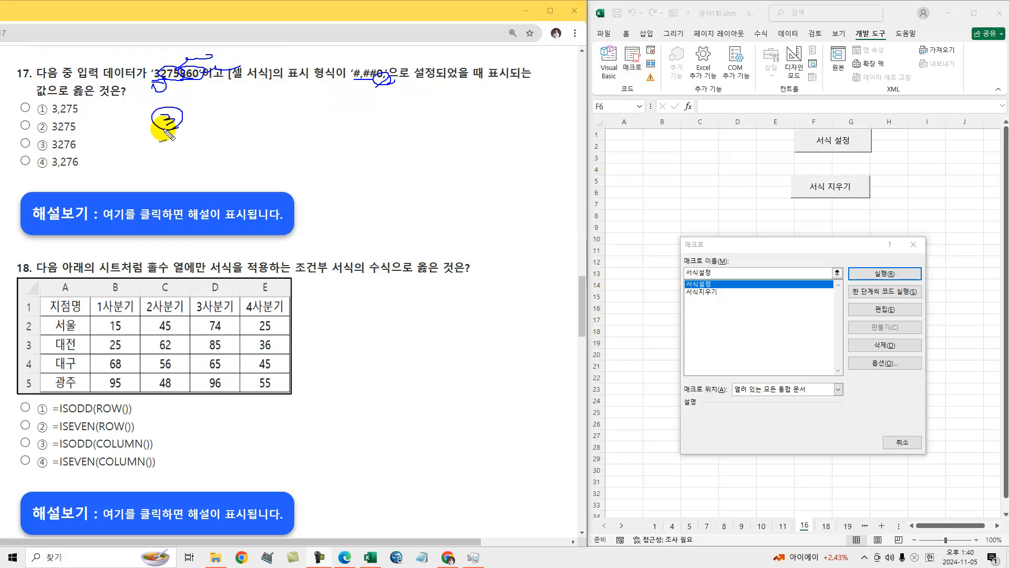
key(Escape)
Show the 해설 of question 17 and underline the formats #,##0 and #,### with their results in the table's first row.
click(147, 202)
drag(85, 319, 113, 320)
drag(203, 319, 250, 319)
drag(320, 319, 353, 319)
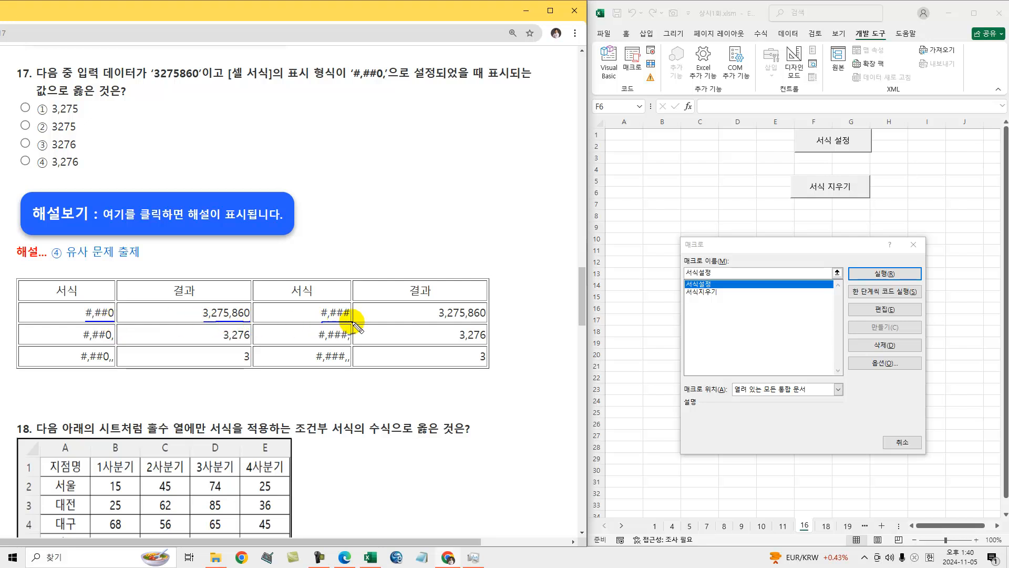
drag(441, 323, 488, 323)
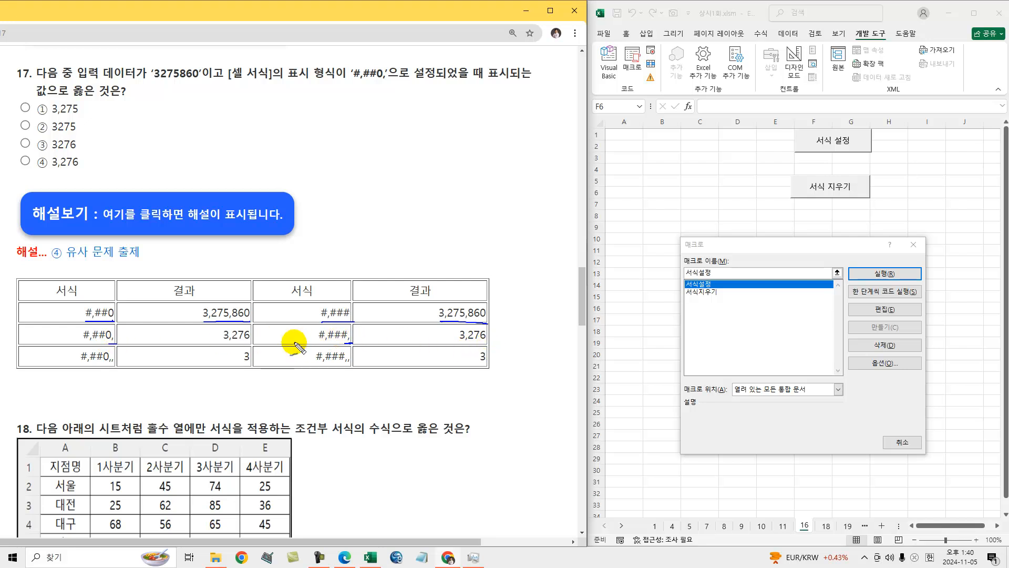
Underline the formats' commas and the 3,276 results in the explanation table's second row, and cross out both results.
drag(249, 343, 216, 343)
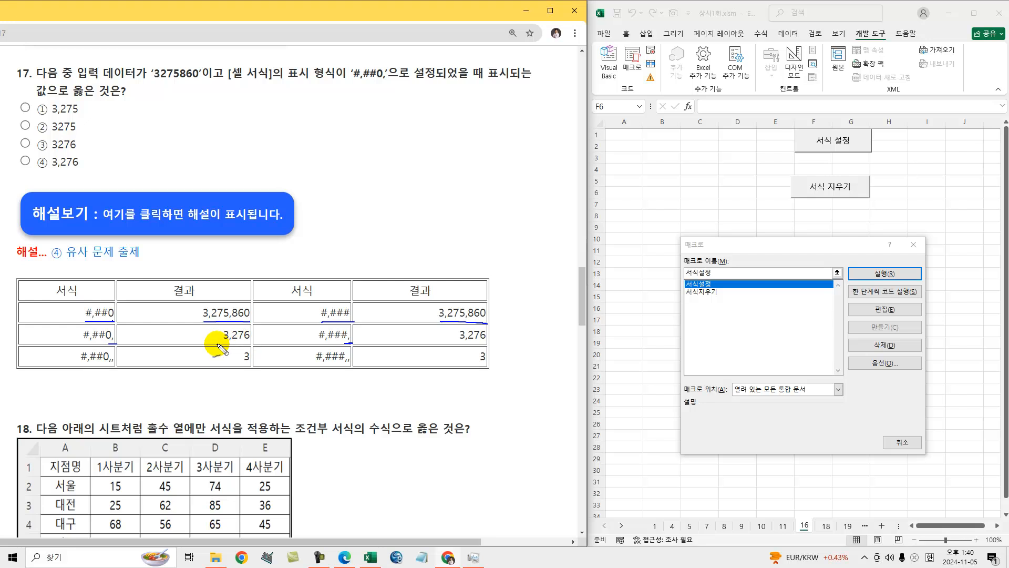
drag(462, 344, 487, 344)
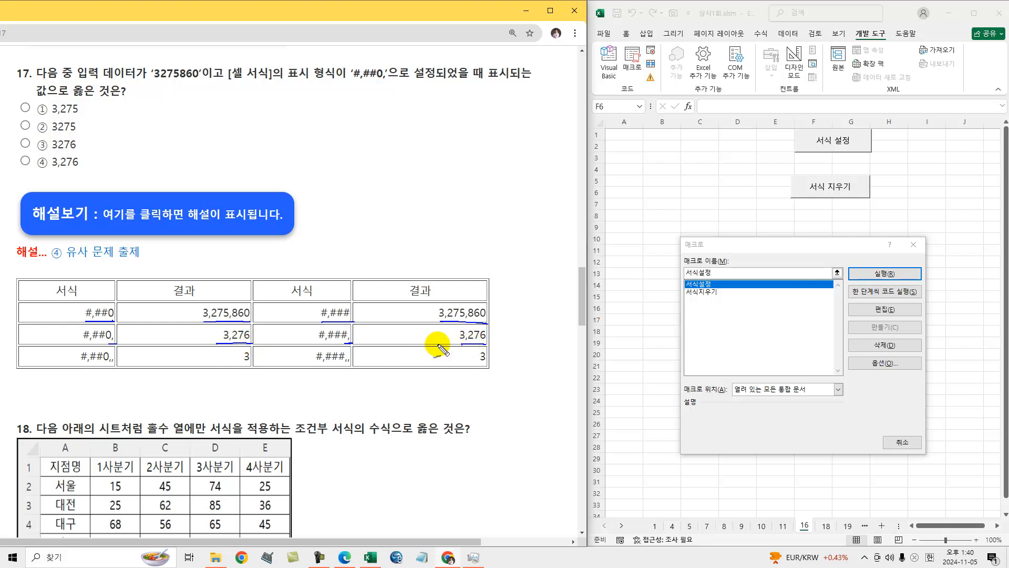
drag(85, 343, 96, 343)
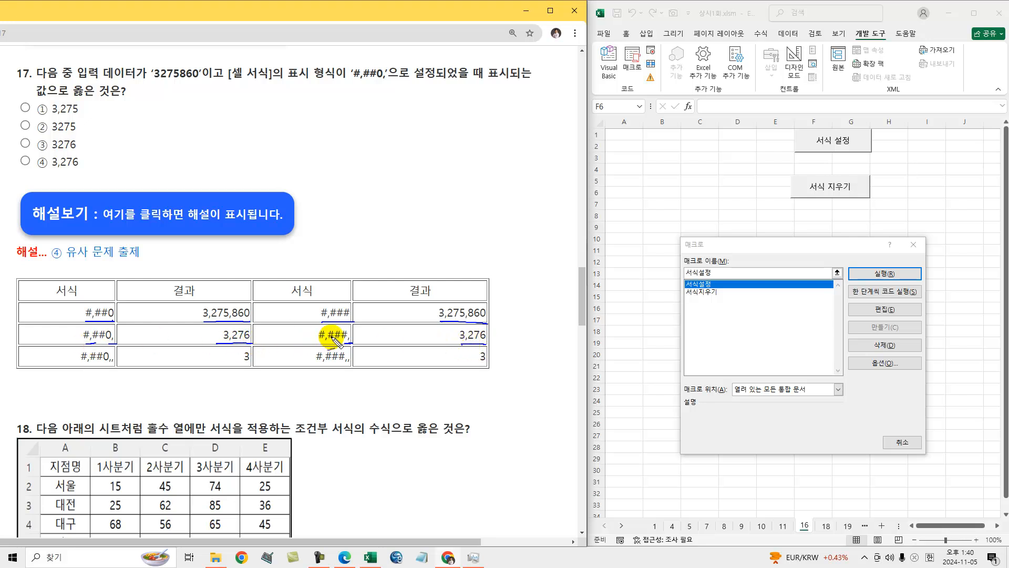
drag(225, 336, 236, 335)
mouse_move(459, 345)
mouse_down()
mouse_move(471, 335)
mouse_move(471, 345)
mouse_up()
Circle the double comma in #,##0,,, mark the digit groups of 3275860, handwrite 4 beside the choices, and clear the markings.
drag(114, 365, 117, 356)
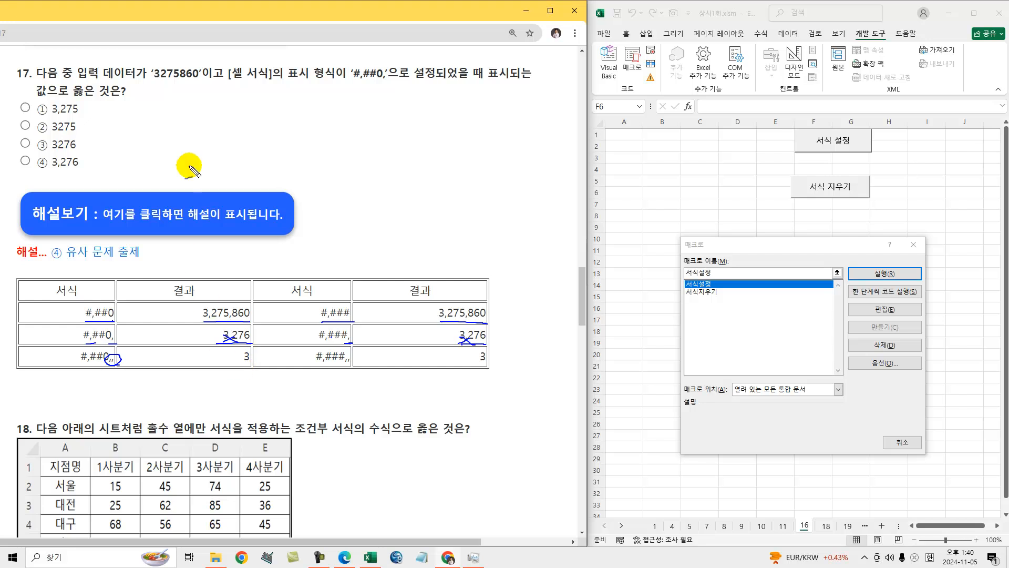
drag(160, 79, 203, 79)
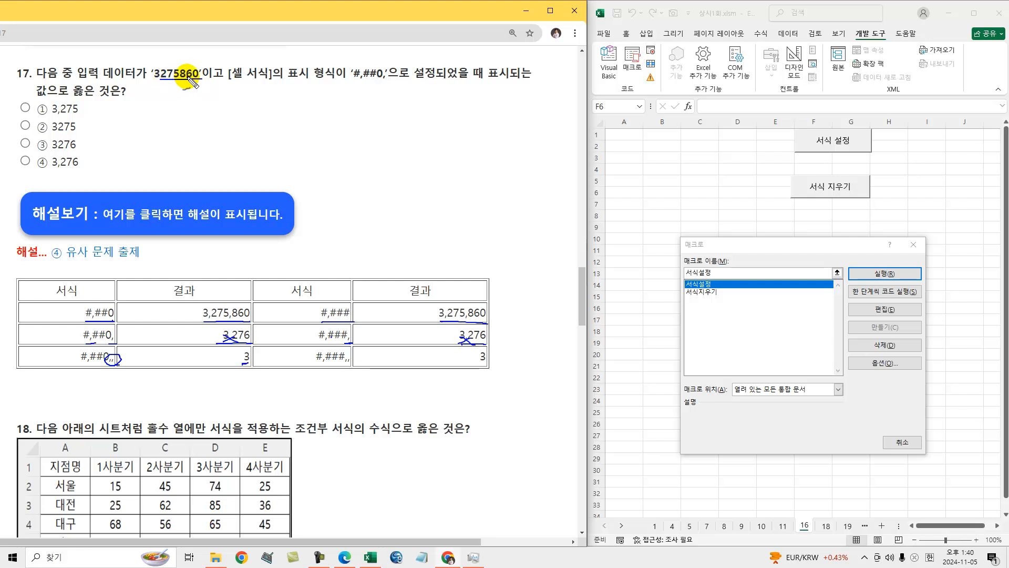
mouse_move(185, 73)
mouse_down()
mouse_move(178, 91)
mouse_move(147, 80)
mouse_up()
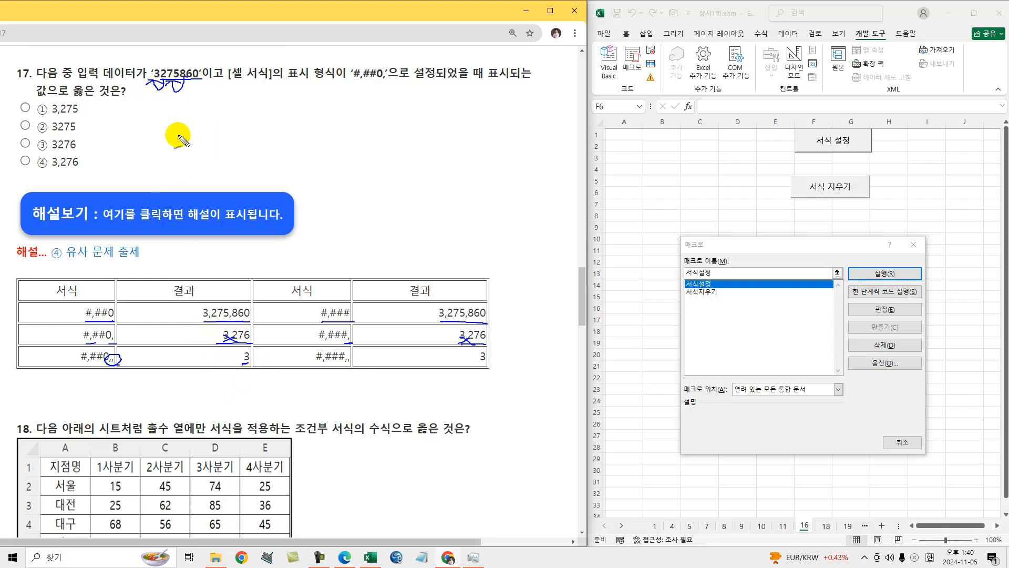
drag(181, 137, 183, 154)
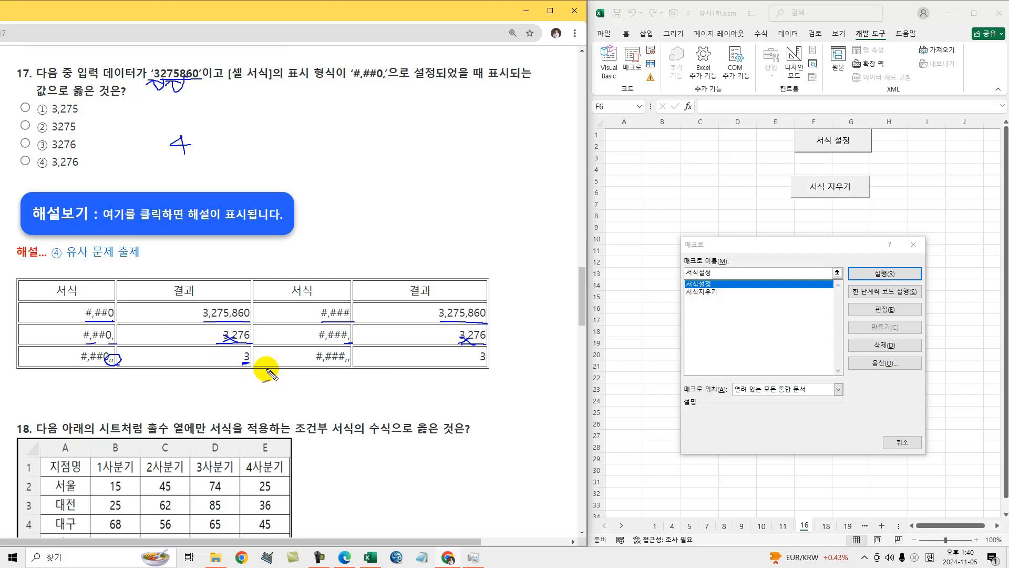
key(e)
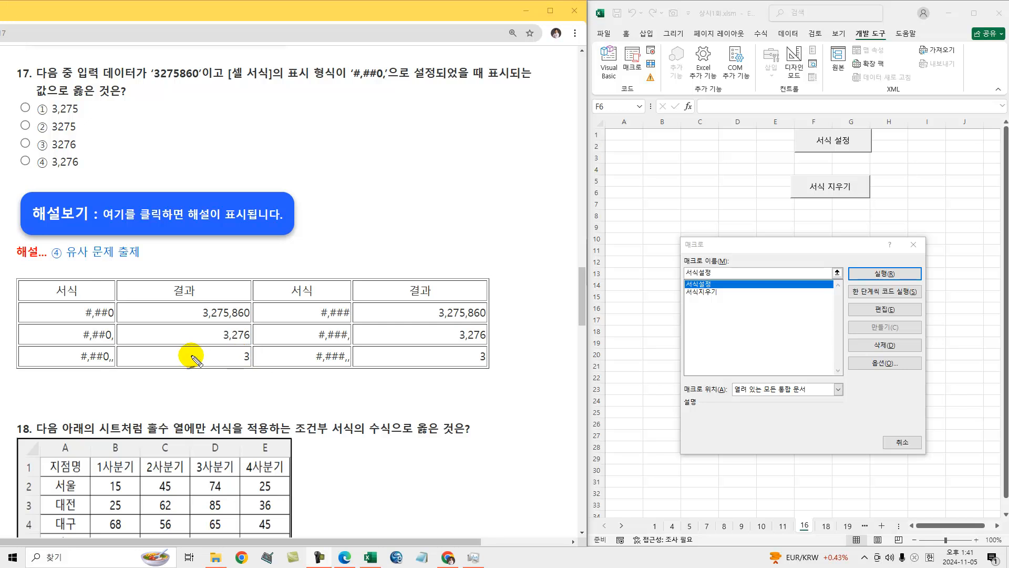
Circle both results of 3 in the explanation table's third row and underline the final 0 and # of their formats.
drag(247, 352, 239, 360)
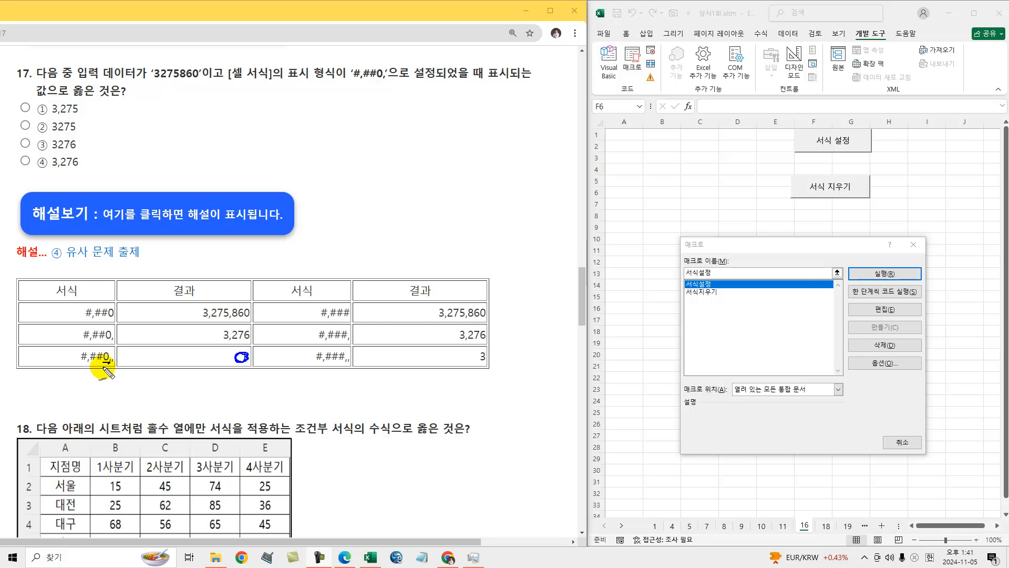
drag(231, 362, 242, 353)
mouse_move(469, 361)
mouse_down()
mouse_move(475, 349)
mouse_move(488, 358)
mouse_move(478, 357)
mouse_up()
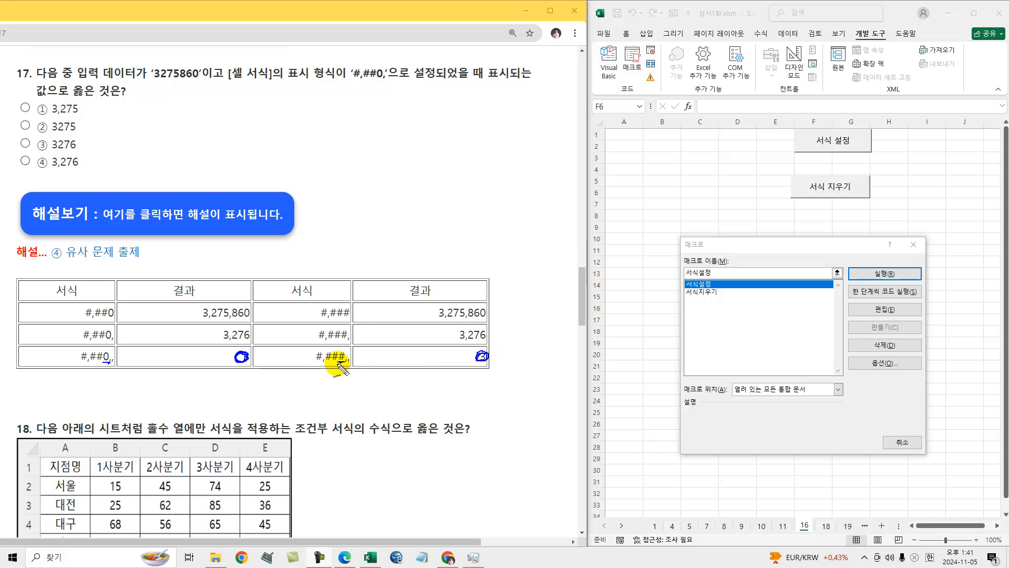
drag(338, 366, 345, 363)
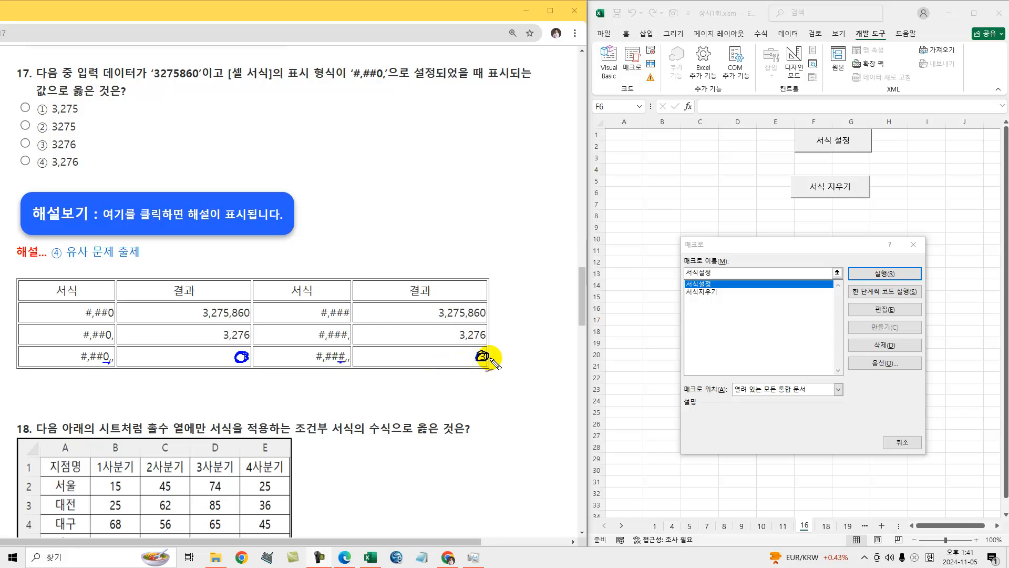
Clear the markings, circle and cross out the #,###,, result, and circle the #,##0,, result in the explanation table.
key(e)
mouse_move(475, 356)
mouse_down()
mouse_move(492, 351)
mouse_move(473, 364)
mouse_up()
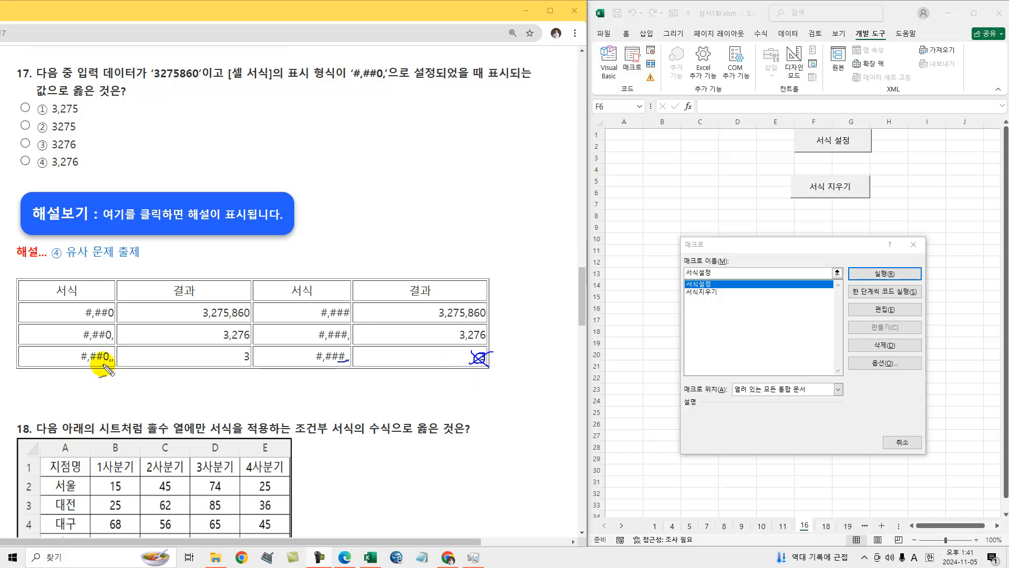
mouse_move(247, 350)
mouse_down()
mouse_move(241, 362)
mouse_move(244, 353)
mouse_up()
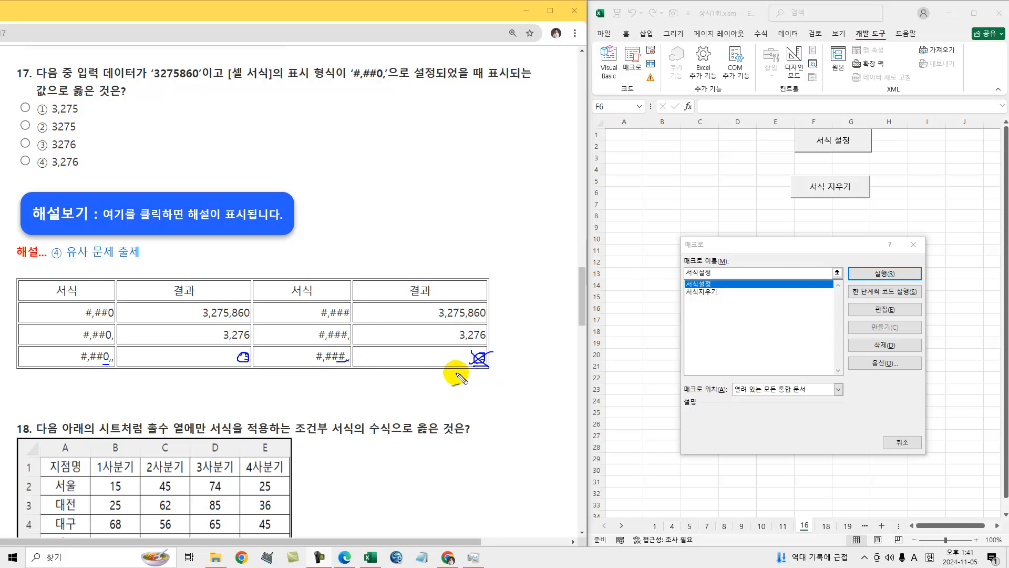
mouse_move(469, 370)
mouse_down()
mouse_move(483, 355)
mouse_move(475, 360)
mouse_move(492, 367)
mouse_move(473, 369)
mouse_up()
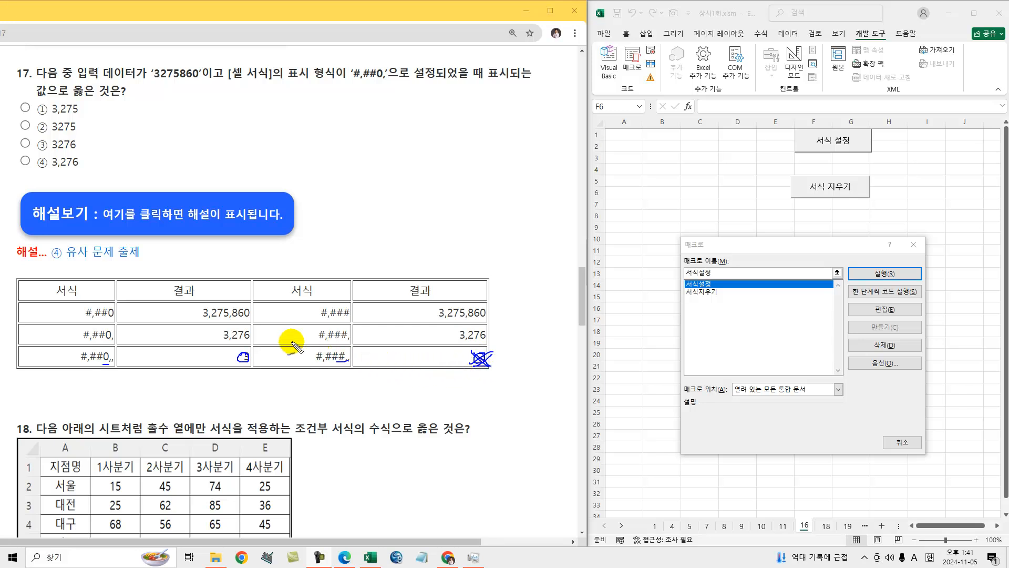
Underline 유사 문제 출제 and the commas of the format in question 17, and clear the markings.
drag(68, 260, 128, 260)
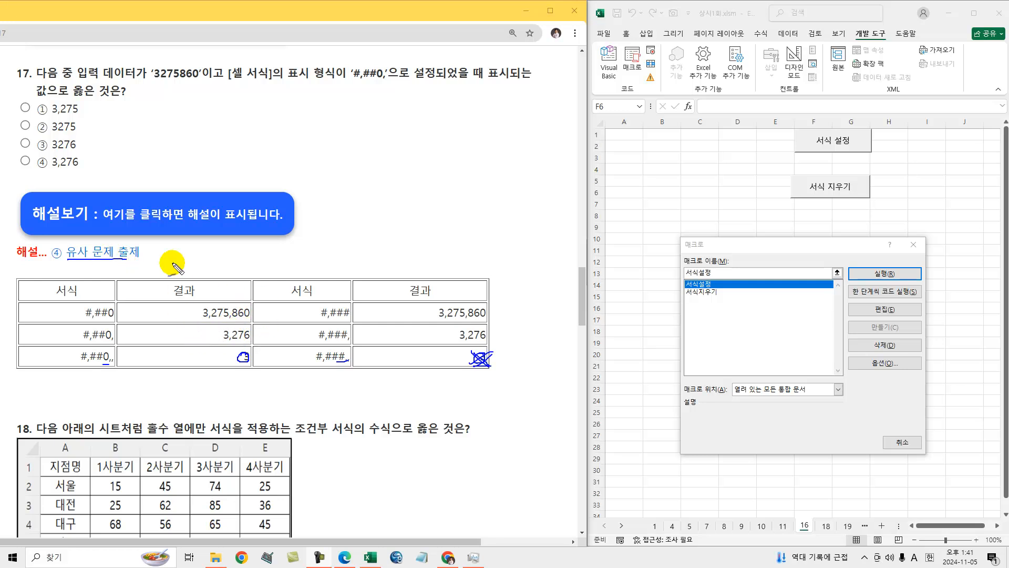
drag(361, 81, 364, 80)
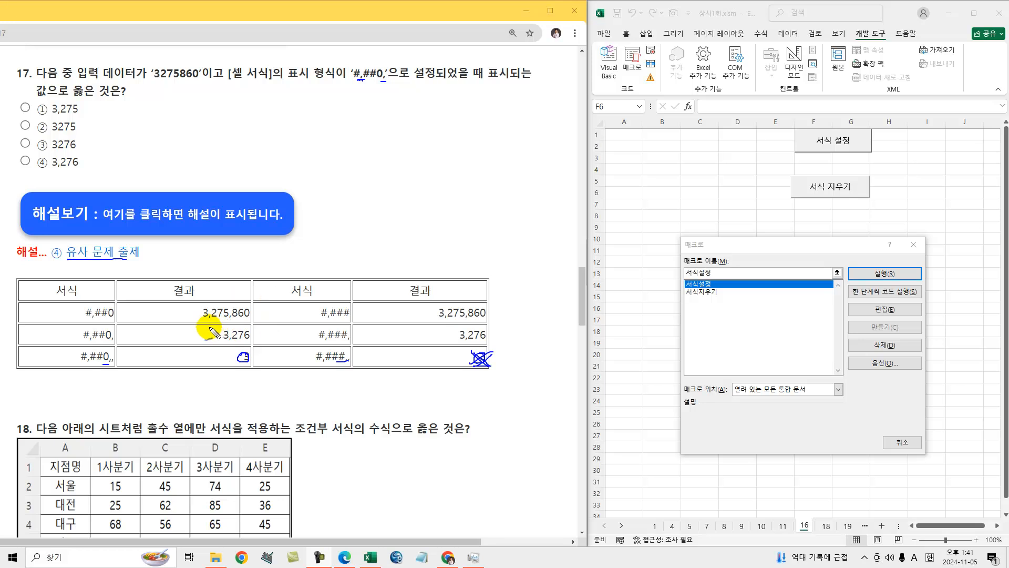
key(Escape)
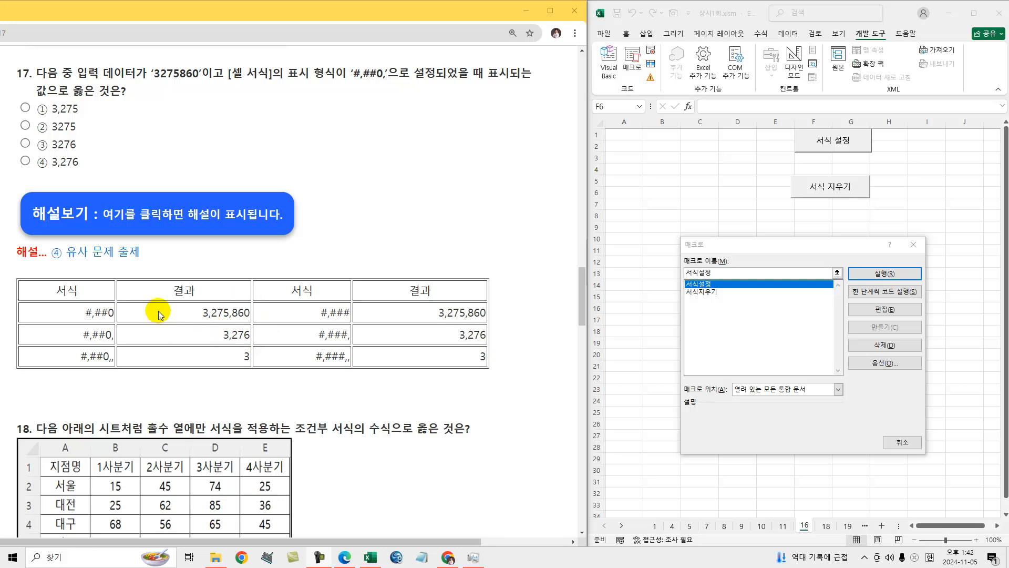
Select answer ④ for question 17, hide its explanation, and close the 매크로 dialog in Excel.
click(25, 161)
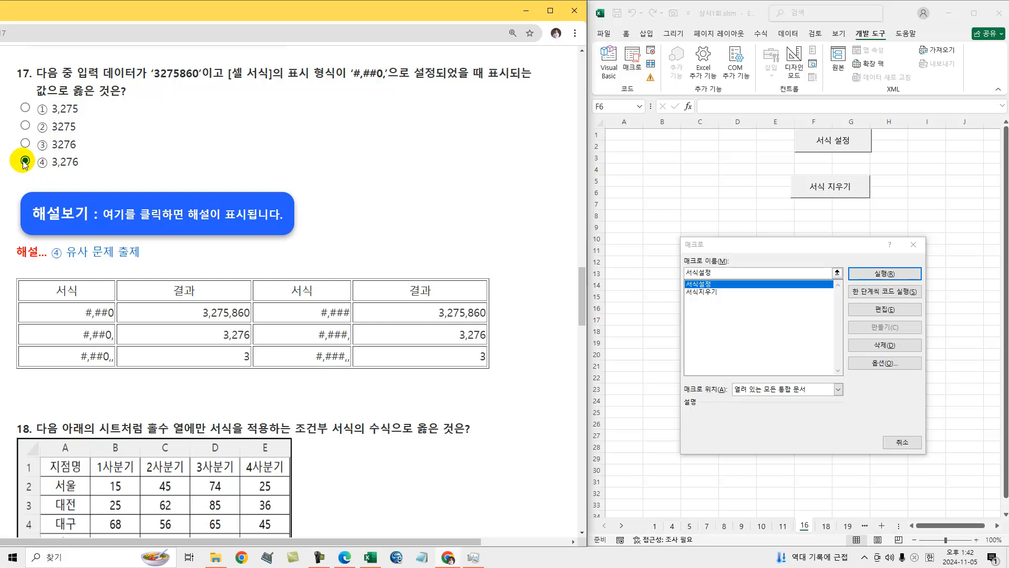
click(115, 223)
scroll(158, 158, down, 4)
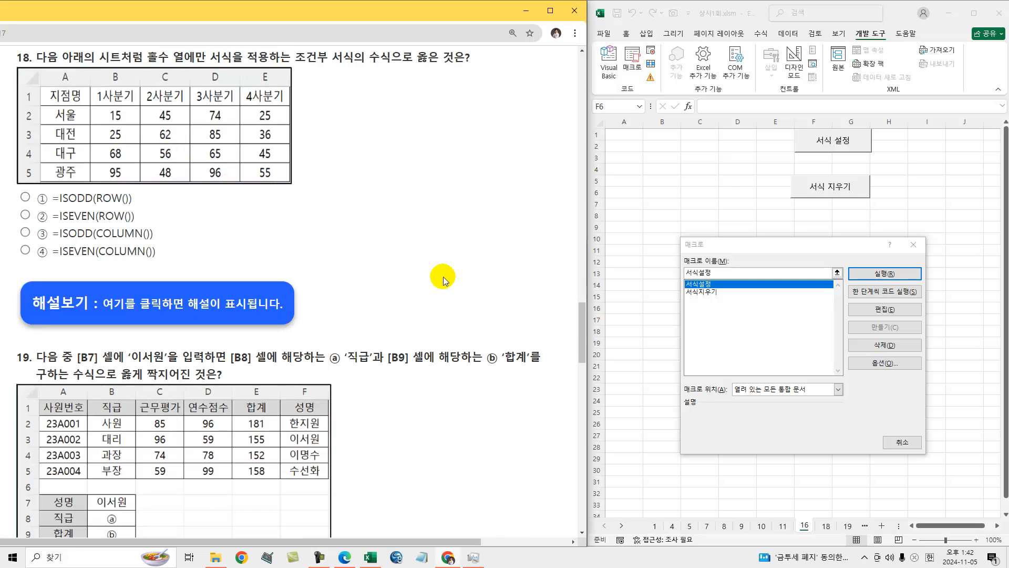
click(896, 441)
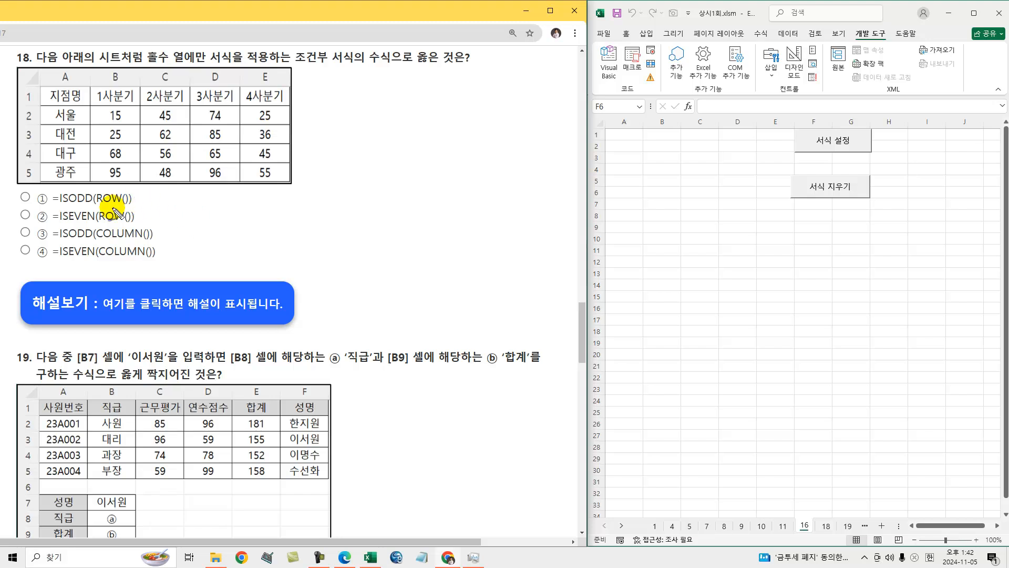
Underline ROW() and COLUMN() in the choices of question 18 and handwrite the matching row or column note, such as 열, beside each.
mouse_move(99, 209)
mouse_down()
mouse_move(179, 198)
mouse_move(113, 210)
mouse_move(168, 222)
mouse_up()
drag(171, 215, 182, 225)
drag(104, 239, 167, 235)
drag(169, 236, 187, 244)
drag(103, 258, 172, 254)
drag(174, 254, 189, 262)
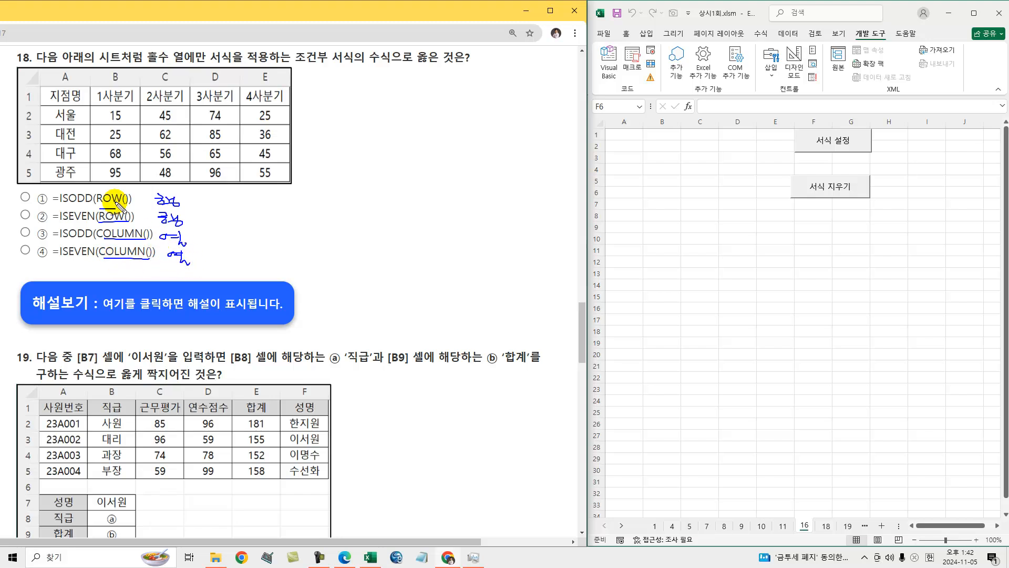
Underline ISODD and ISEVEN in the choices of question 18 and handwrite 홀수 or 짝수 beside each one.
drag(54, 205, 88, 205)
drag(209, 198, 241, 202)
drag(60, 221, 99, 222)
mouse_move(200, 217)
mouse_down()
mouse_move(204, 230)
mouse_move(203, 218)
mouse_move(231, 235)
mouse_move(246, 225)
mouse_up()
drag(60, 240, 105, 240)
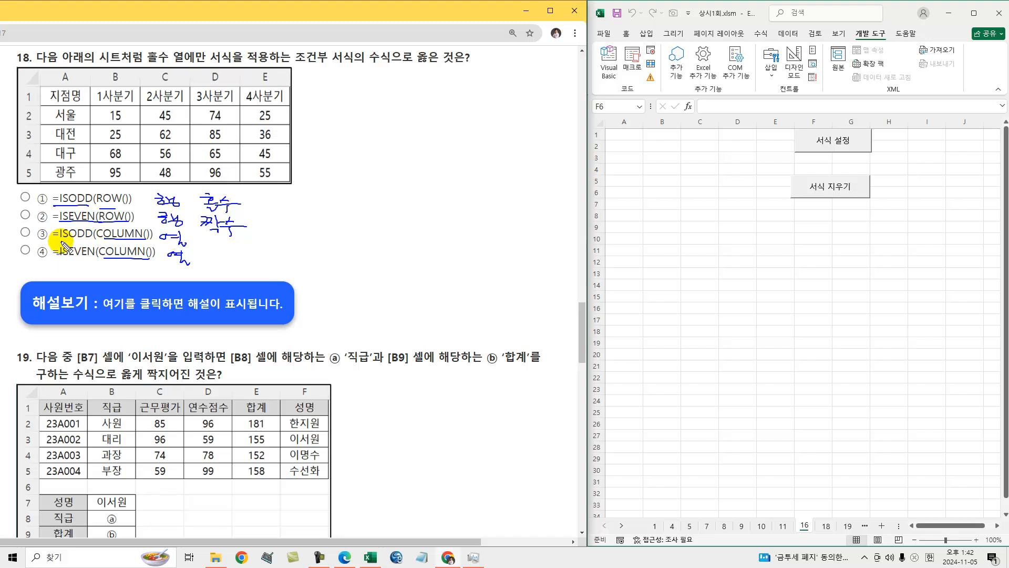
mouse_move(222, 239)
mouse_down()
mouse_move(208, 245)
mouse_move(232, 243)
mouse_move(211, 261)
mouse_move(220, 247)
mouse_move(217, 255)
mouse_up()
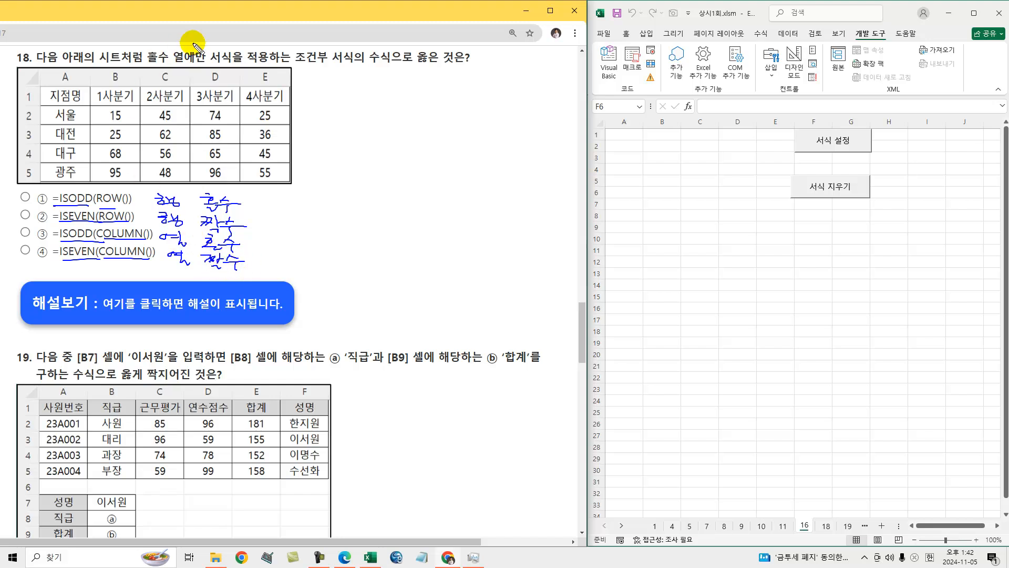
Circle 홀수 열 in question 18 and the notes 열 홀수, check off answer ③, and tick the notes beside ② and ④.
mouse_move(156, 62)
mouse_down()
mouse_move(202, 59)
mouse_move(141, 51)
mouse_move(197, 66)
mouse_up()
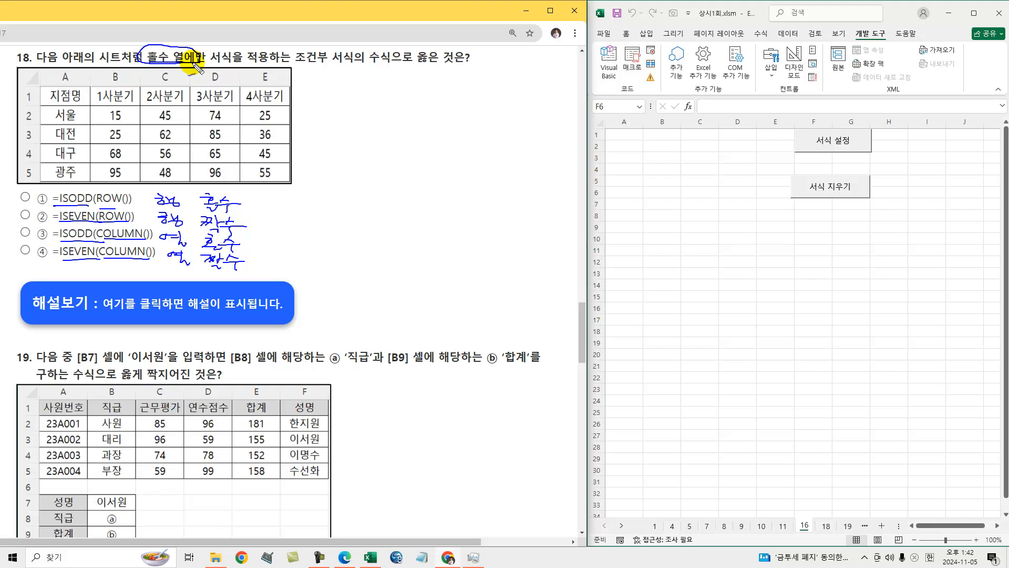
mouse_move(172, 247)
mouse_down()
mouse_move(248, 245)
mouse_move(176, 248)
mouse_up()
drag(20, 228, 36, 224)
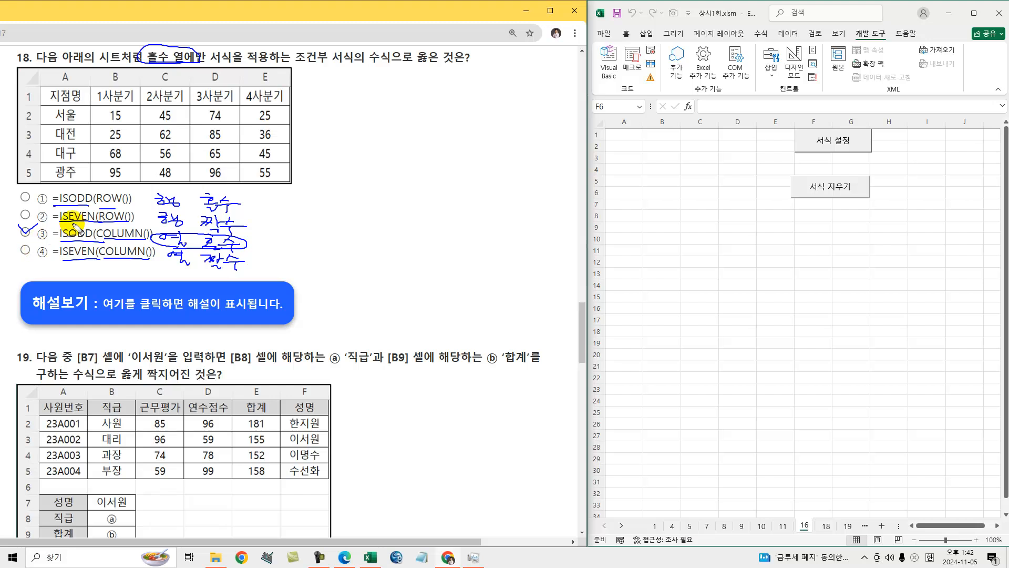
mouse_move(253, 214)
mouse_down()
mouse_move(259, 226)
mouse_move(269, 215)
mouse_up()
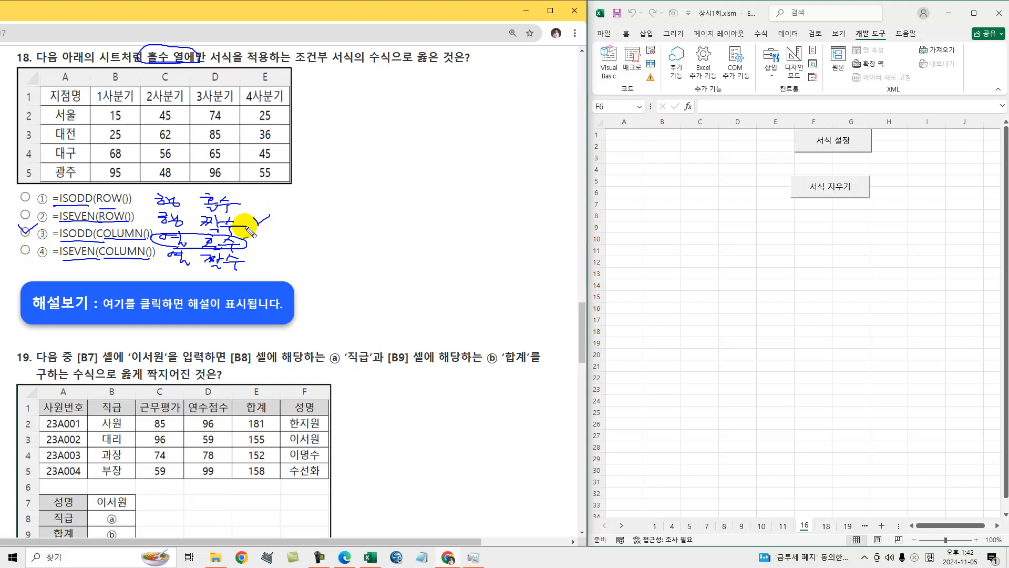
drag(250, 258, 266, 253)
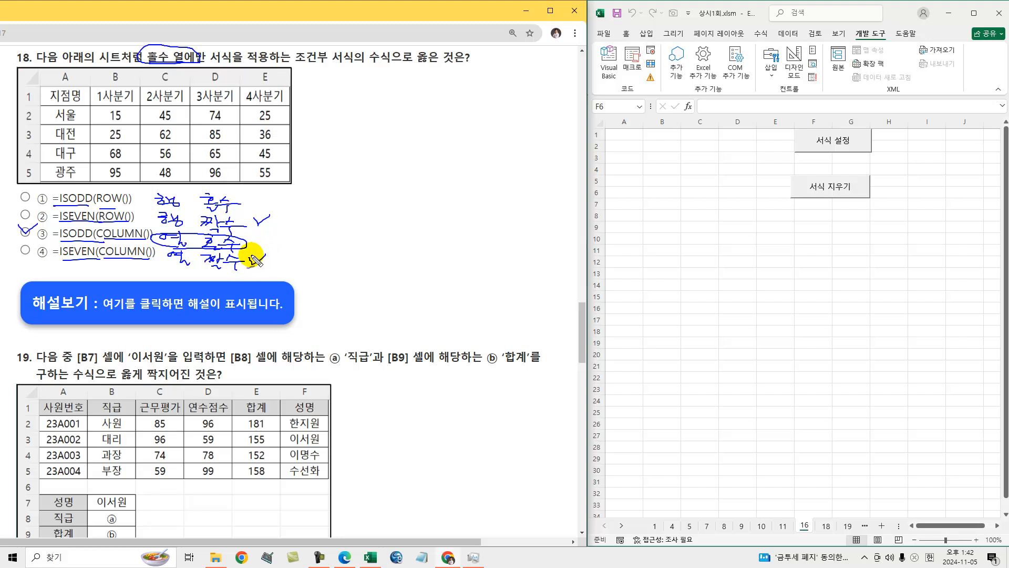
Switch to sheet 18 and start a formula-based conditional formatting rule for table A1:E5 with =isodd(column()).
drag(829, 520, 836, 521)
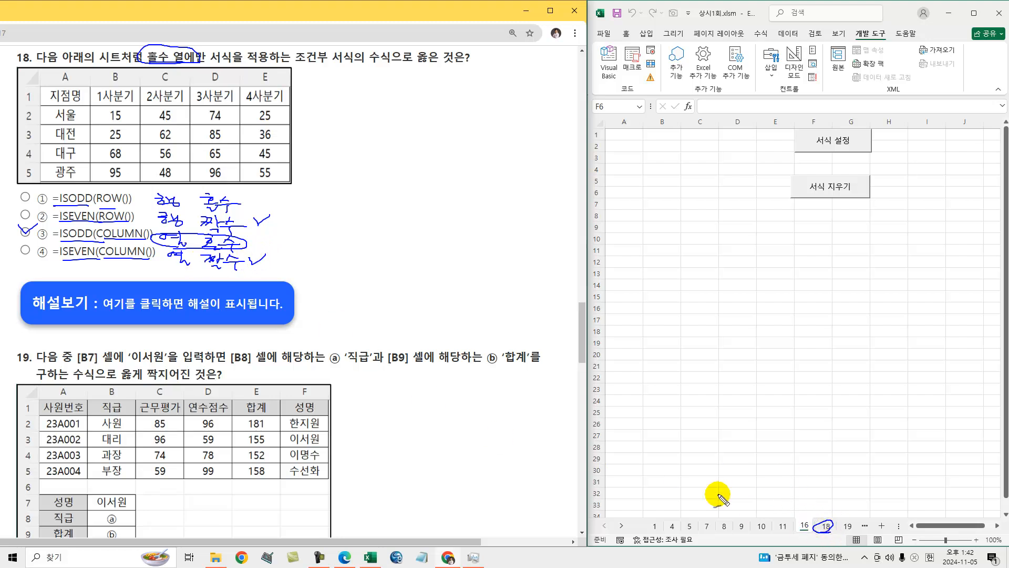
key(Escape)
click(826, 527)
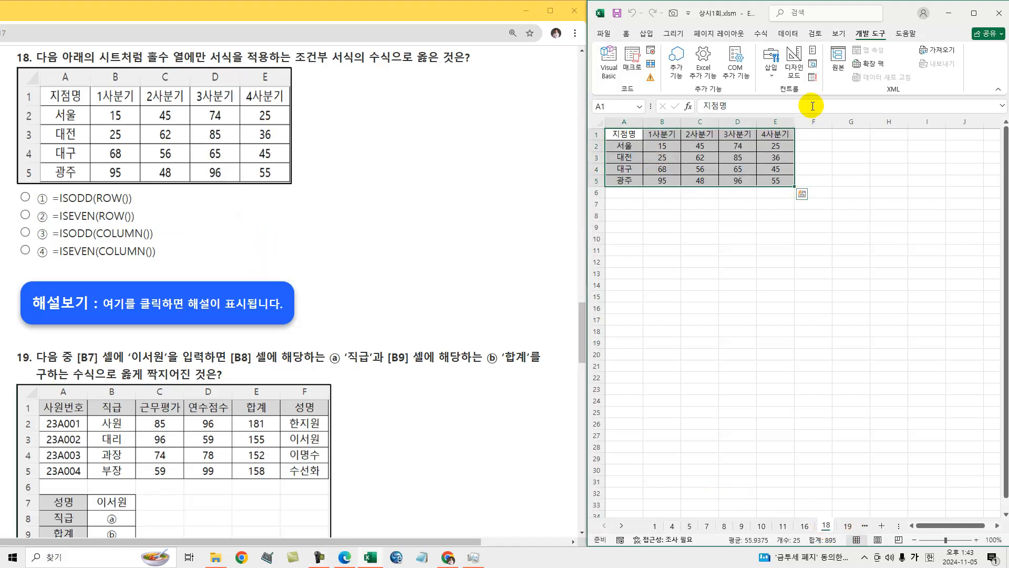
click(630, 38)
click(846, 49)
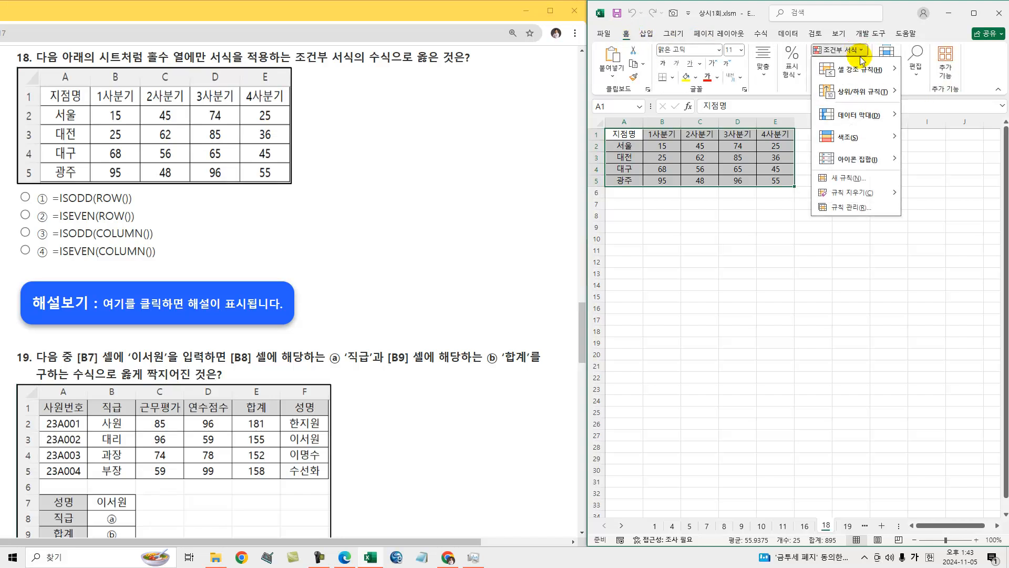
click(843, 177)
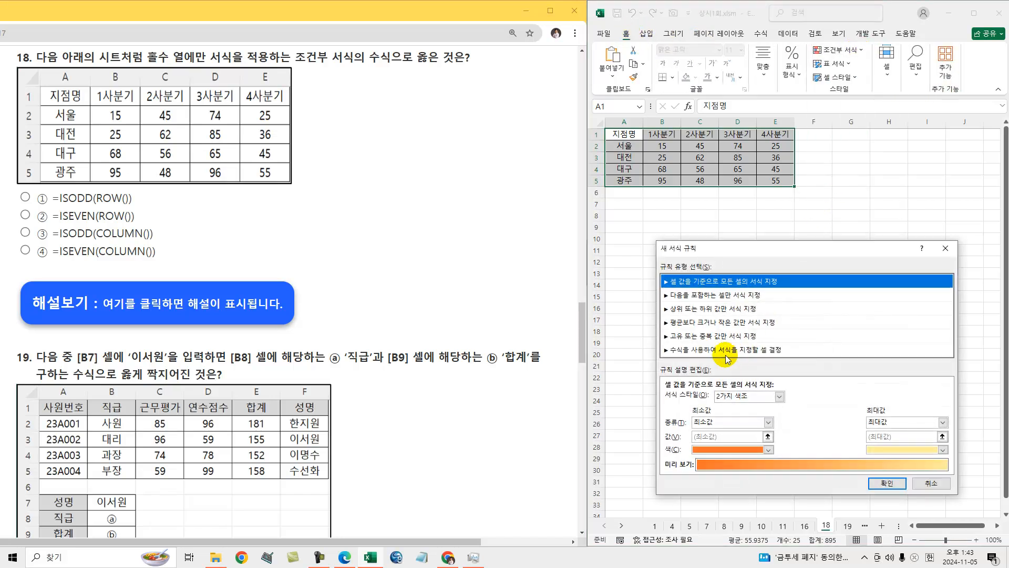
click(715, 350)
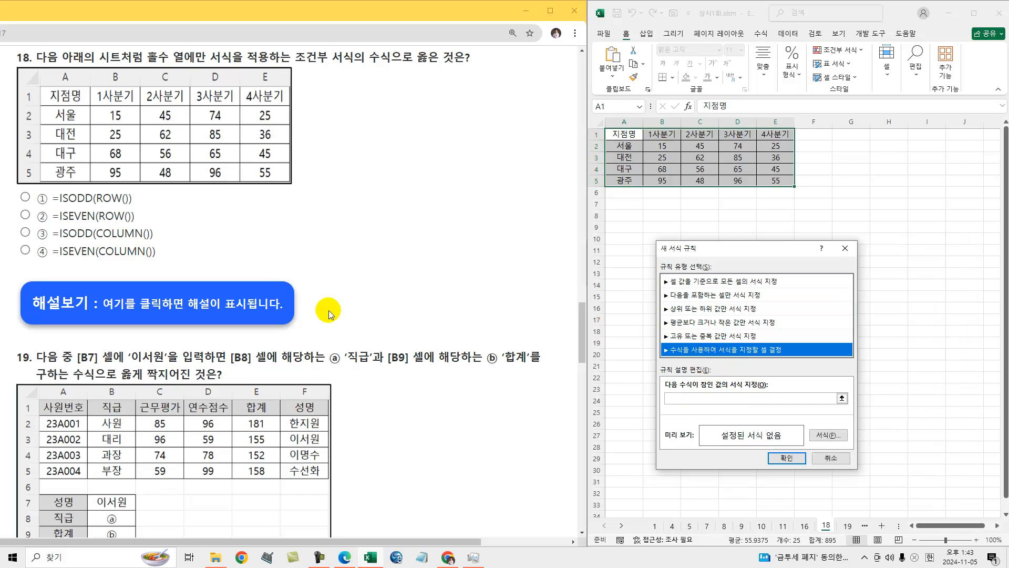
click(677, 400)
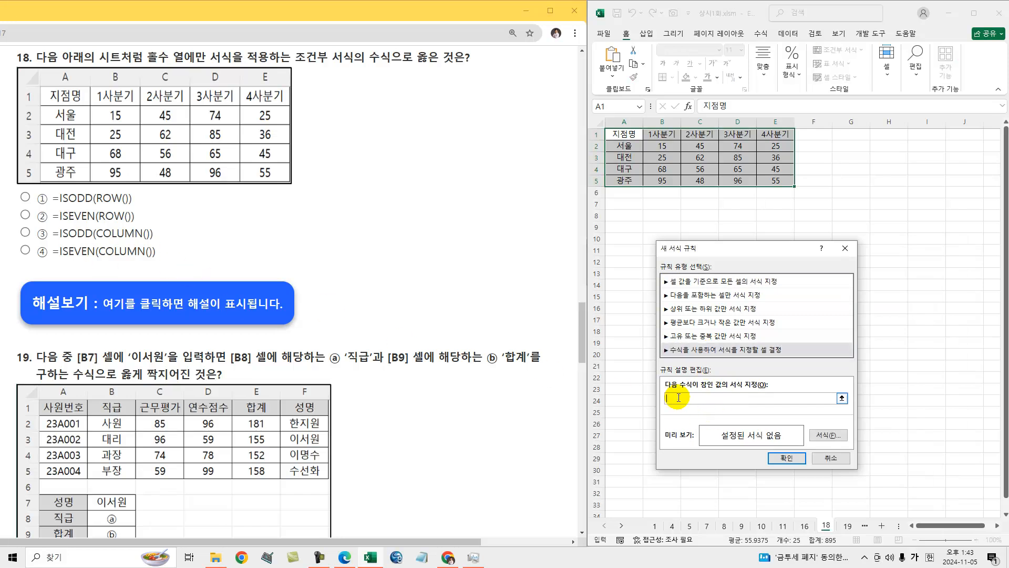
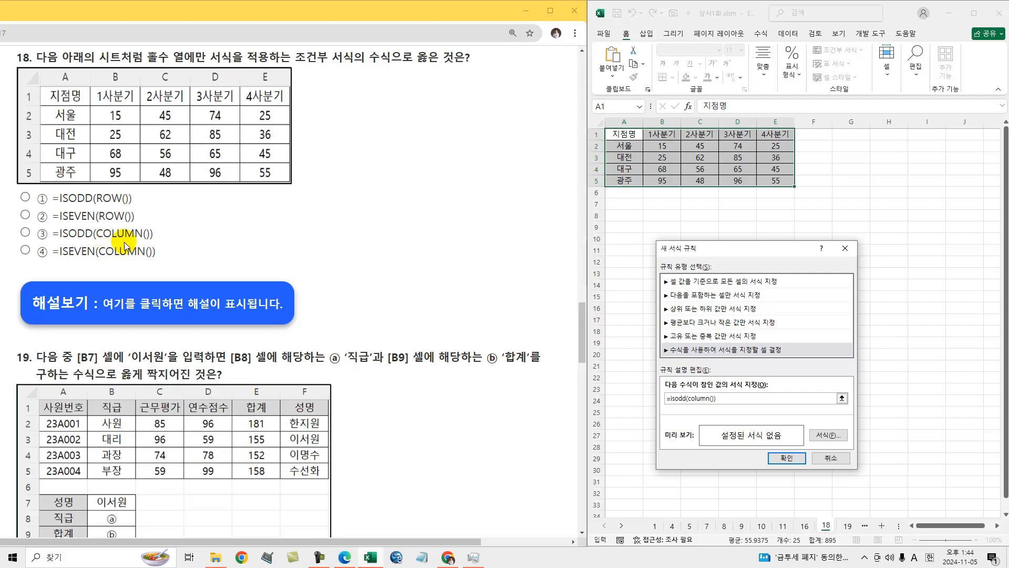
Give the conditional formatting rule a yellow background fill and apply it to the table.
click(824, 436)
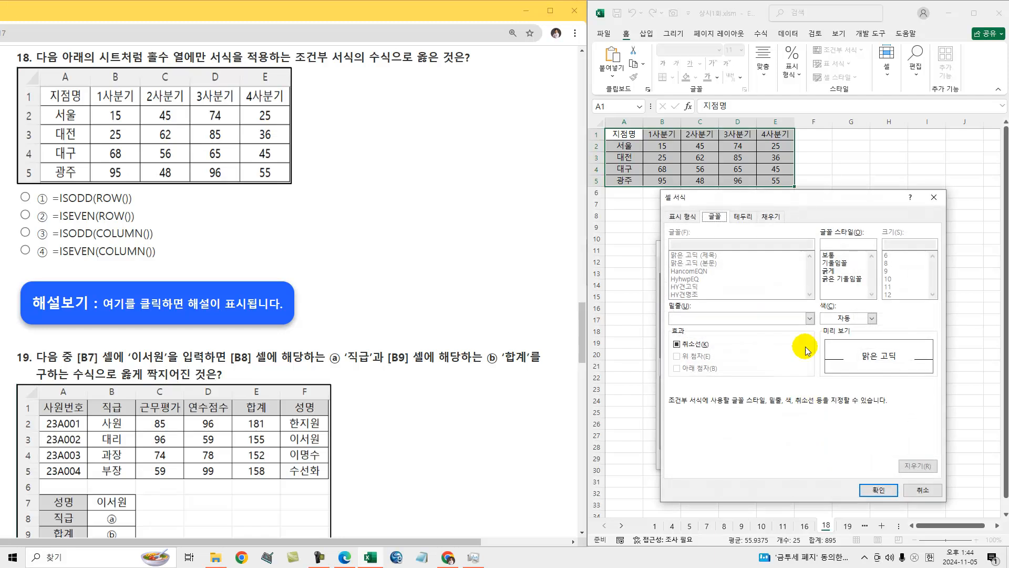
click(769, 218)
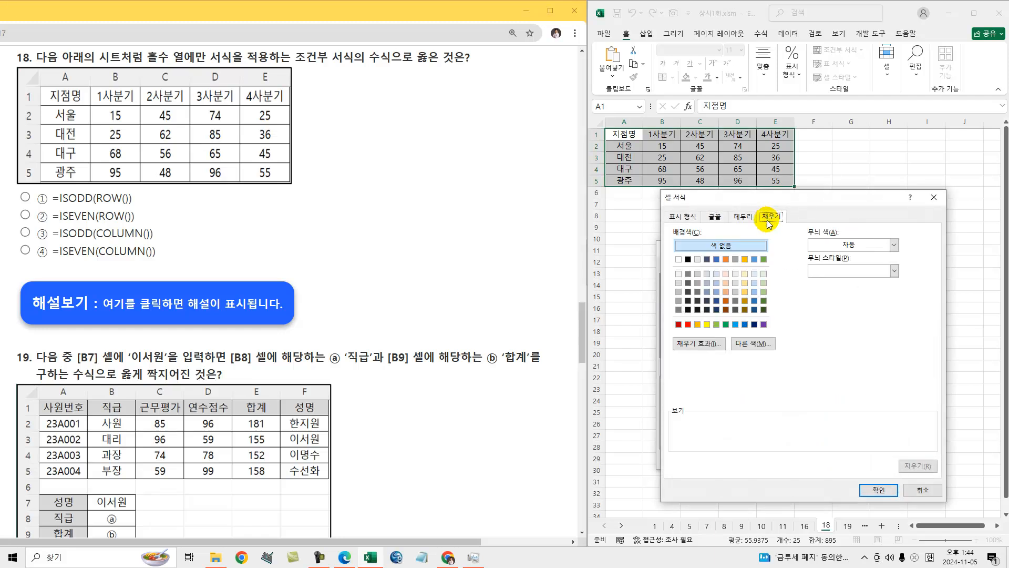
click(706, 324)
click(878, 490)
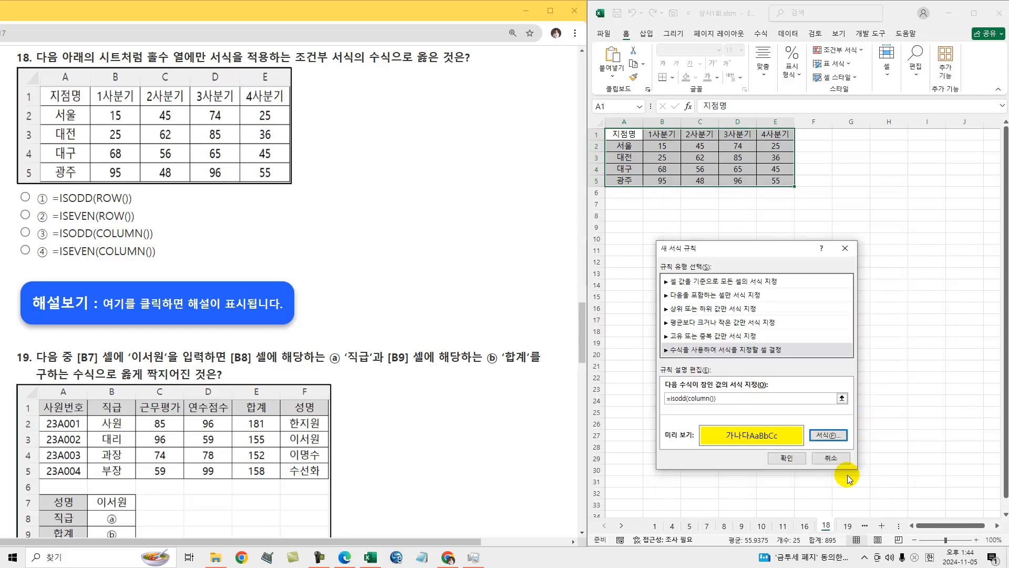
click(787, 457)
click(699, 273)
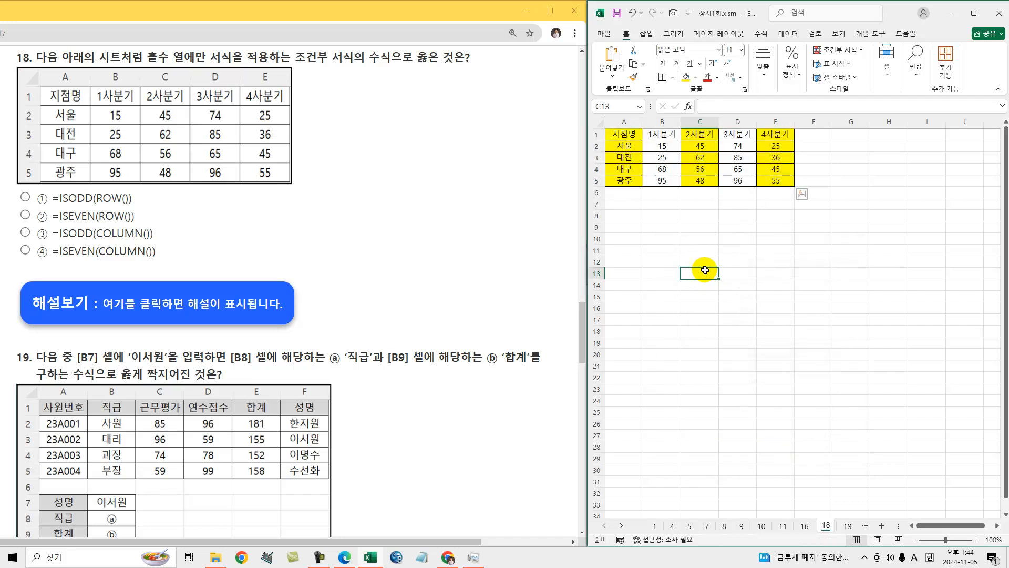
Highlight columns A, C and E in turn to check which columns the rule formats.
click(628, 120)
click(701, 122)
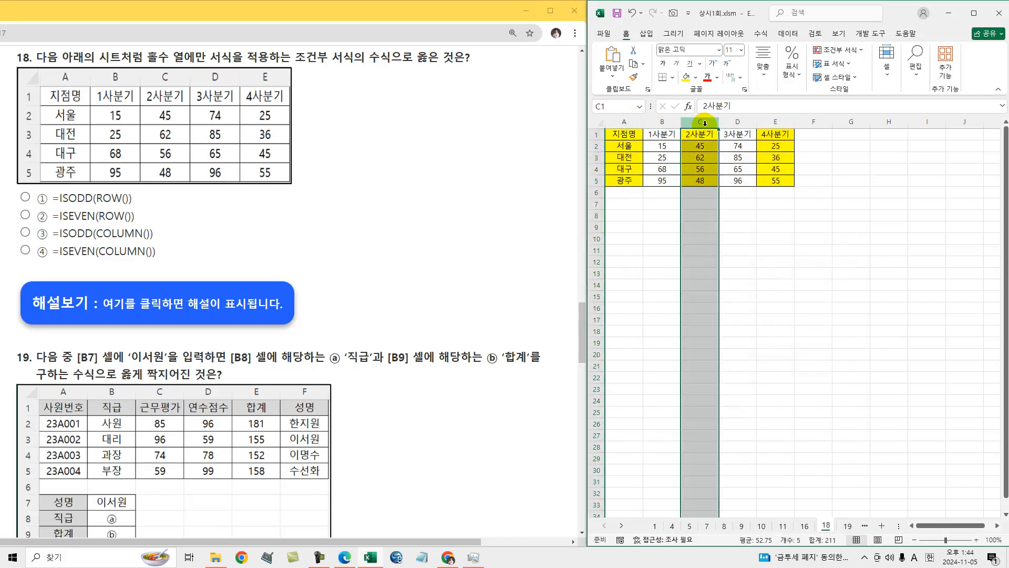
click(780, 131)
click(776, 121)
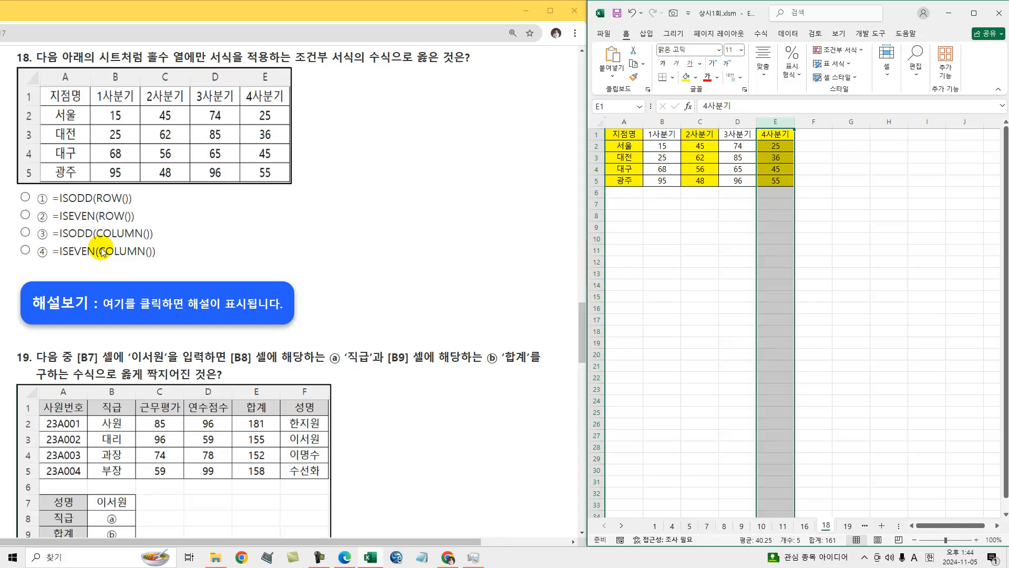
Select answer ③ for question 18, then show and hide its explanation.
click(25, 233)
click(91, 306)
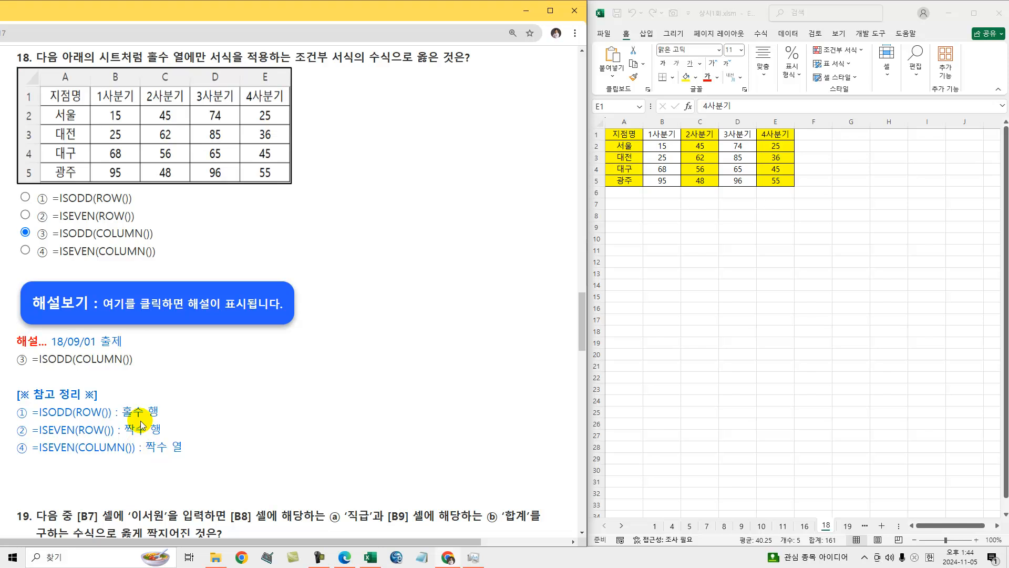
click(147, 305)
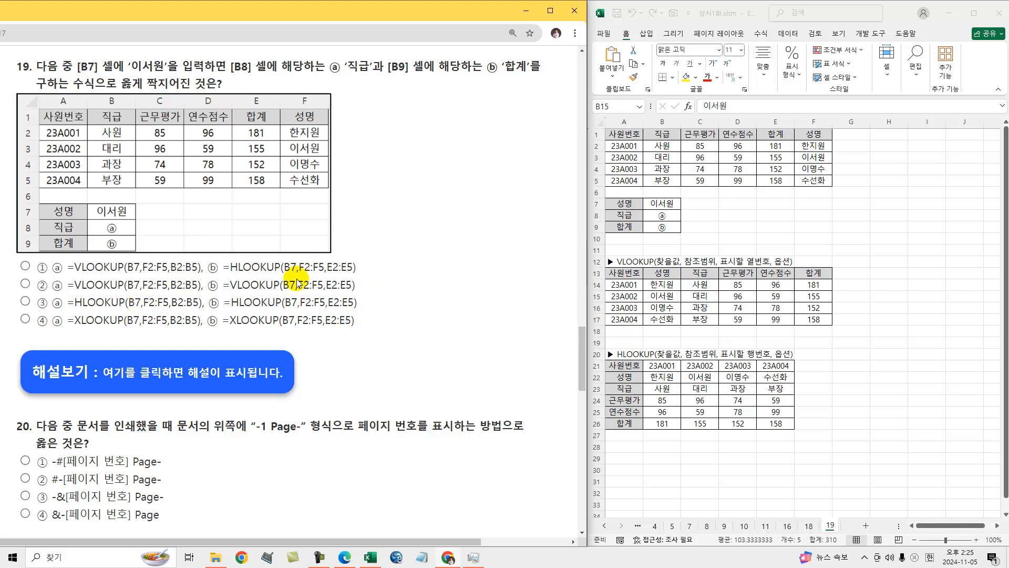
Show the explanation for question 19 and point out the VLOOKUP and HLOOKUP syntax lines in A12 and A20.
click(686, 337)
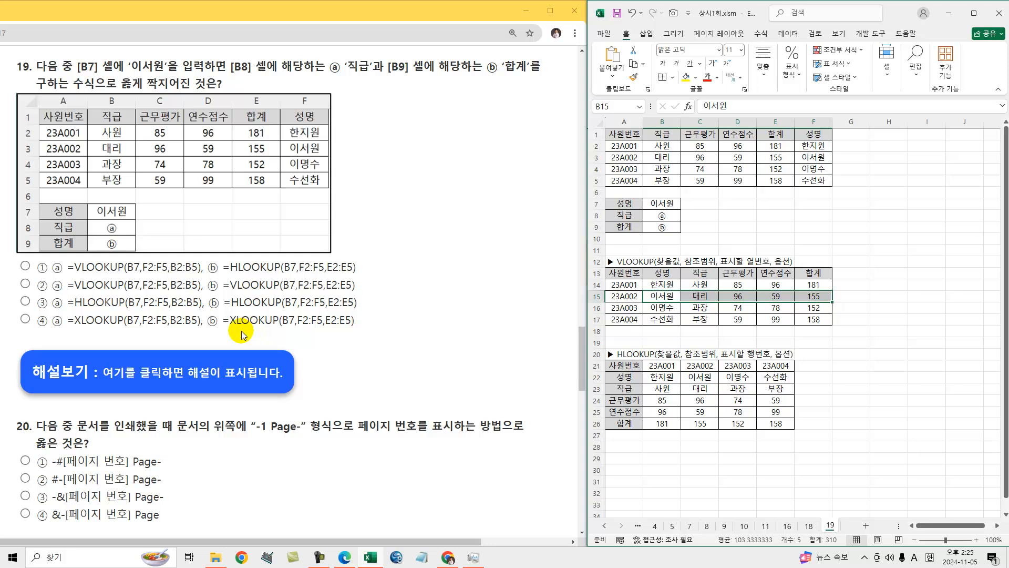
click(173, 382)
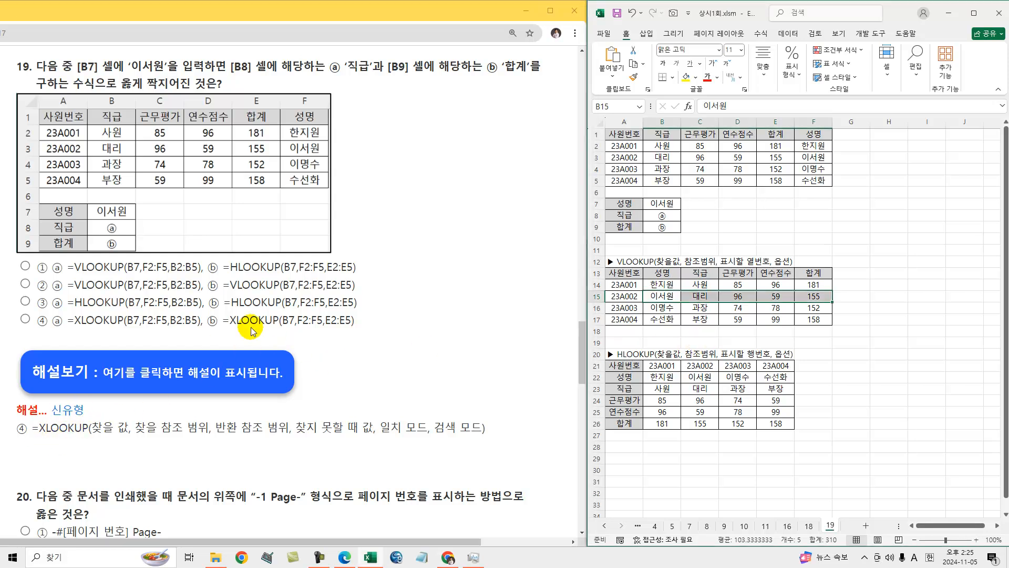
click(632, 262)
click(634, 354)
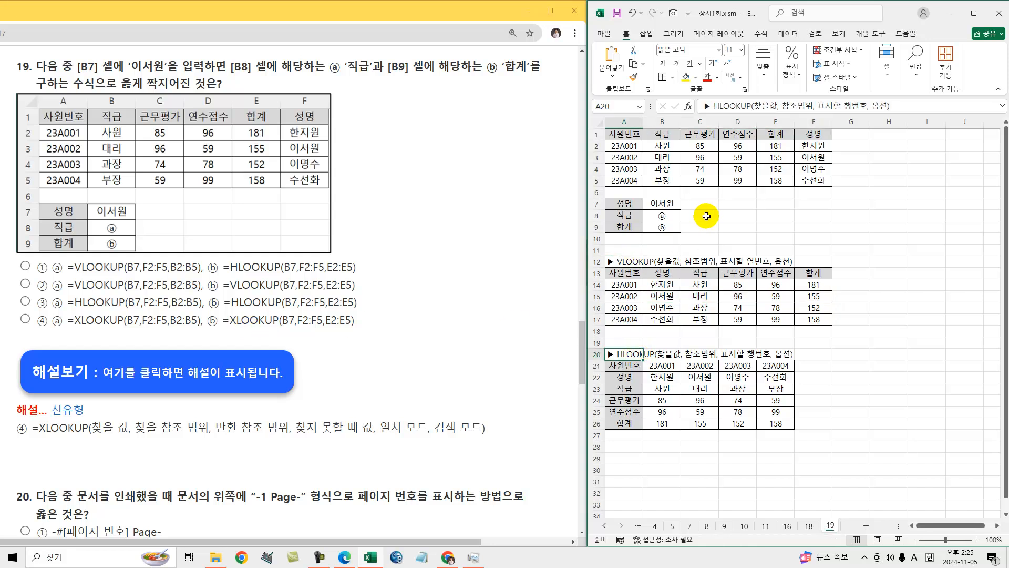
Trace the VLOOKUP example by highlighting the names in B14:B17, the 직급 label in A8, and the matching row B15:C15.
click(702, 215)
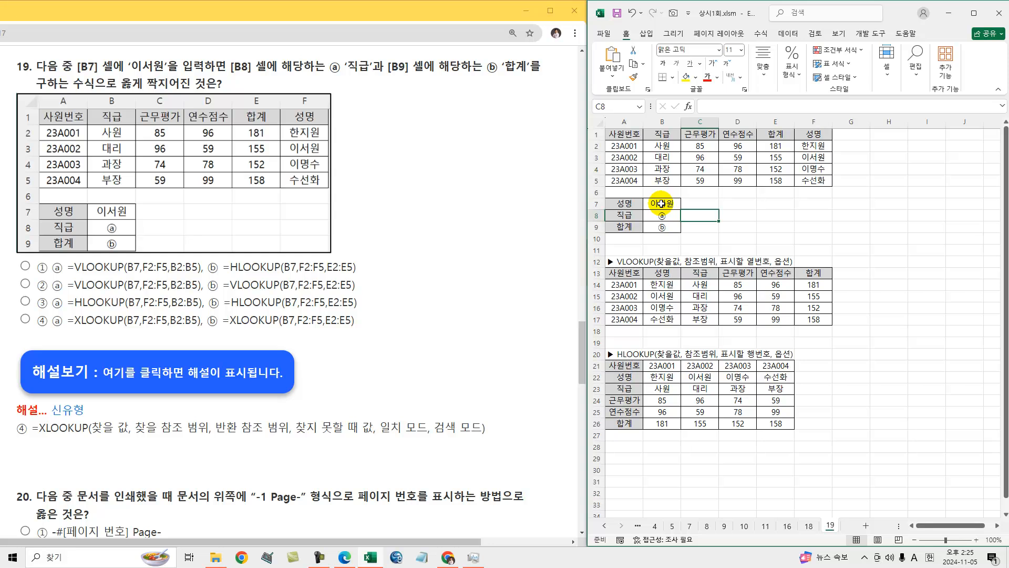
drag(662, 284, 668, 320)
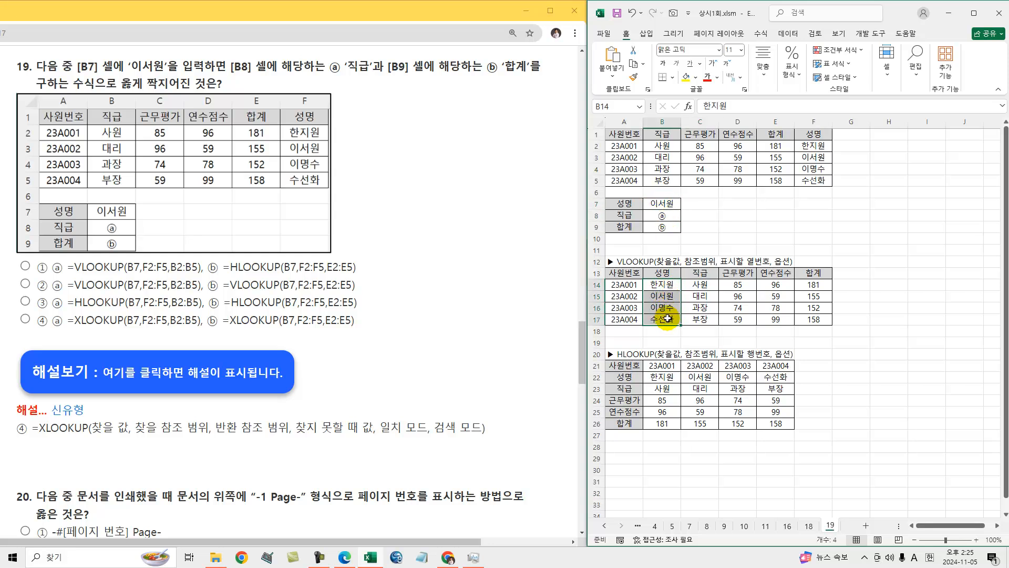
click(633, 217)
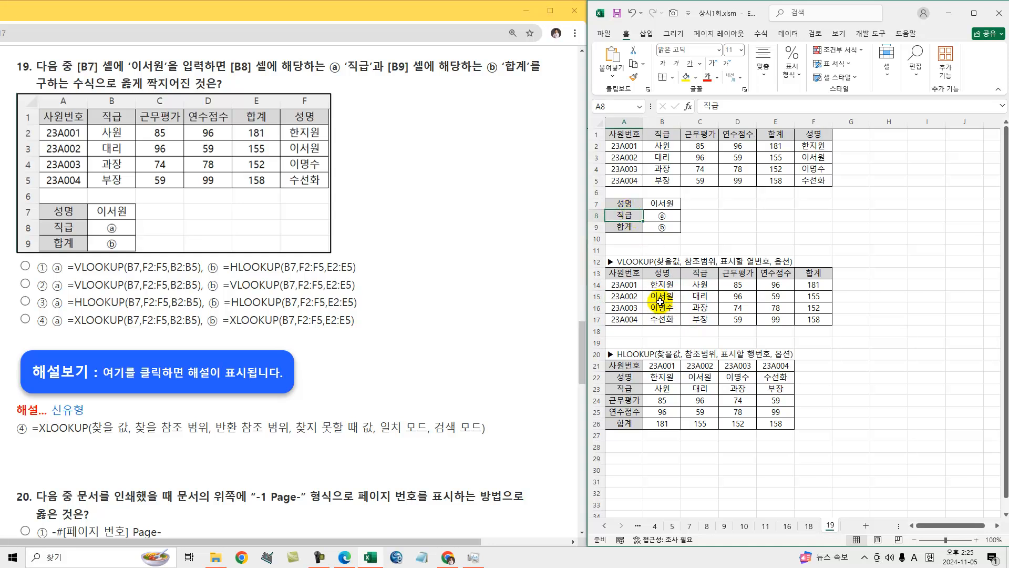
drag(661, 301, 705, 300)
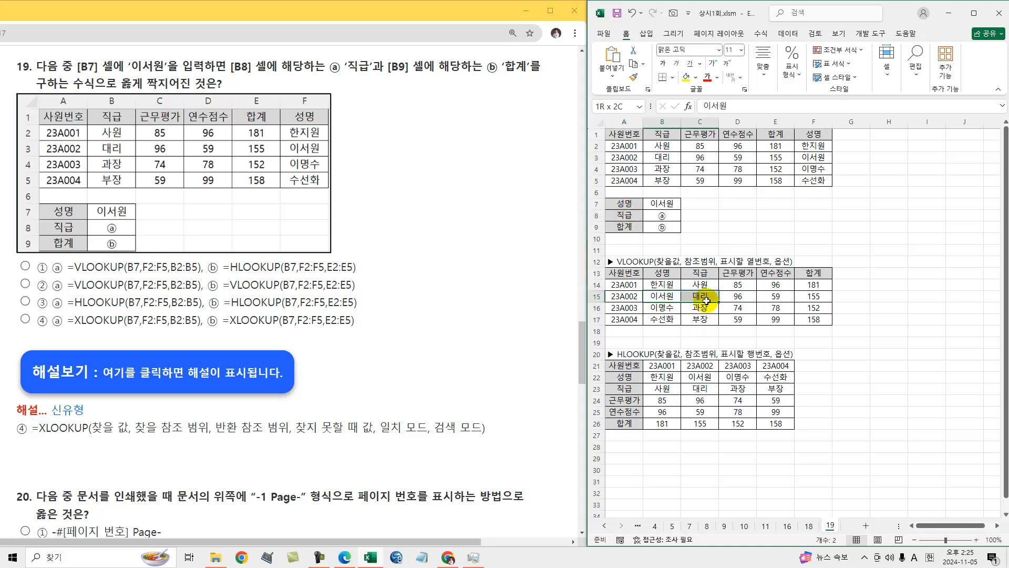
Compare the vertical names in B14:B17 with the horizontal names in B22:E22, pointing out C23 and the lookup value in B7.
drag(662, 376, 780, 379)
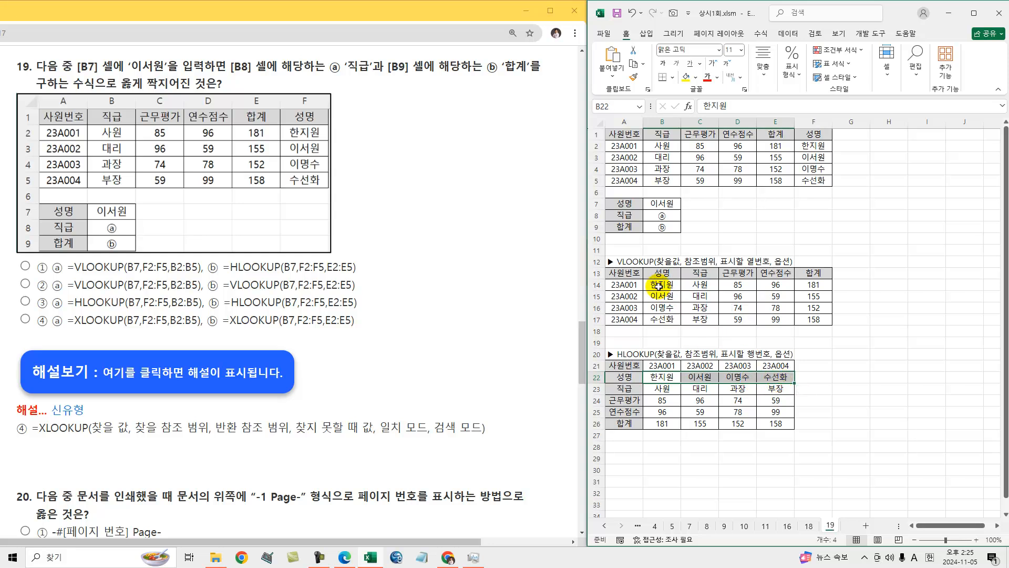
drag(662, 284, 665, 321)
drag(662, 377, 776, 381)
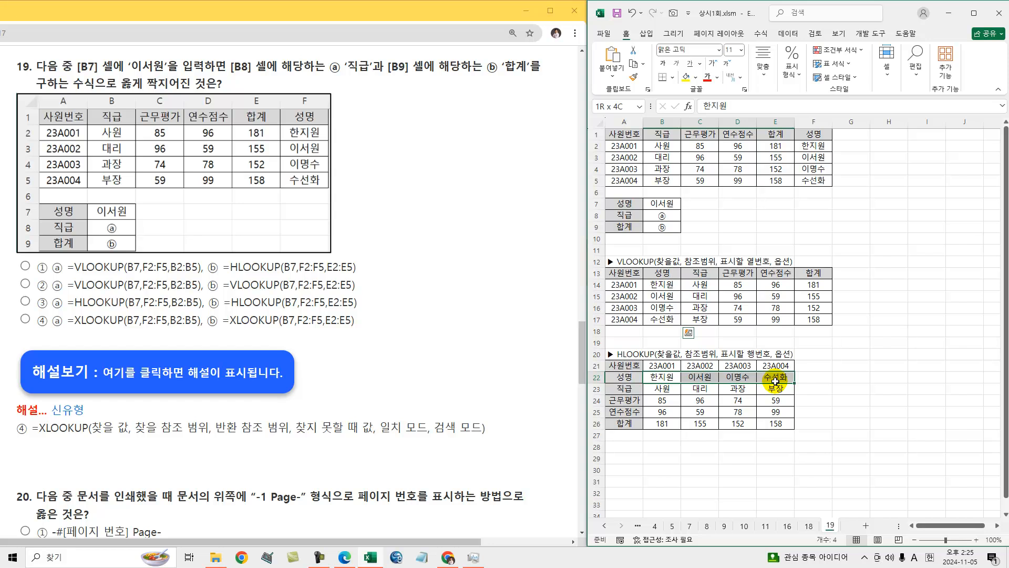
click(699, 388)
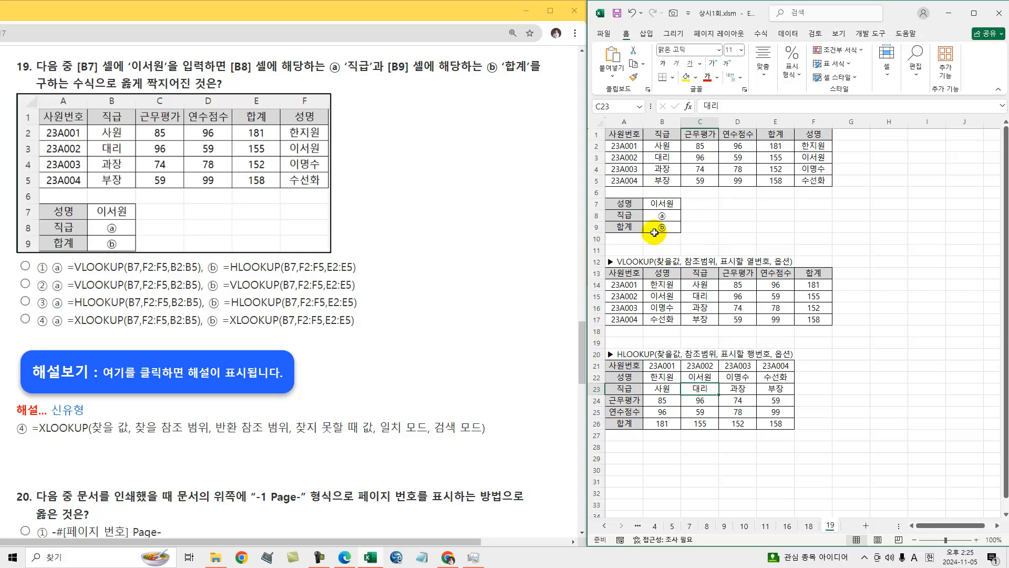
click(653, 207)
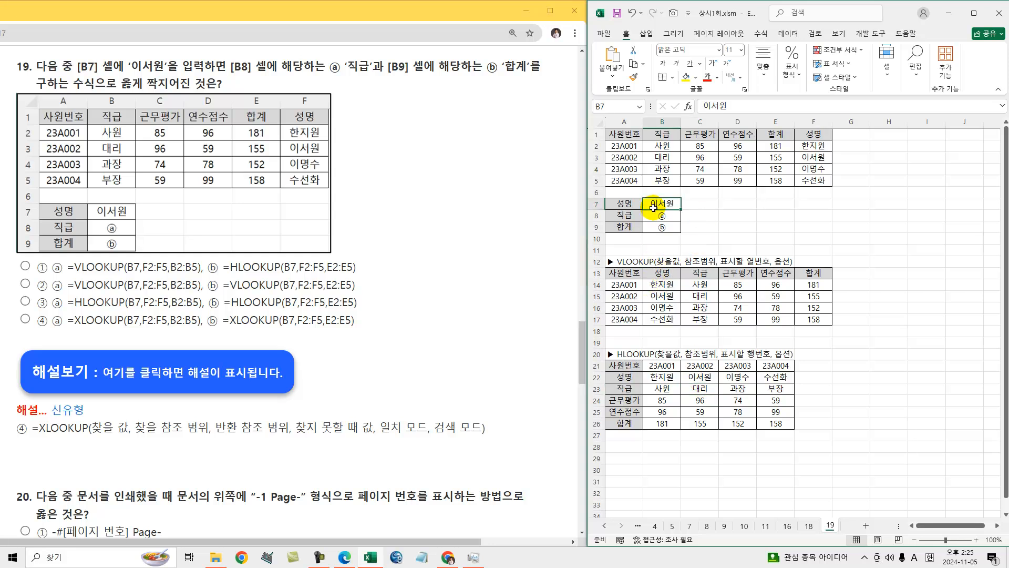
drag(661, 284, 661, 324)
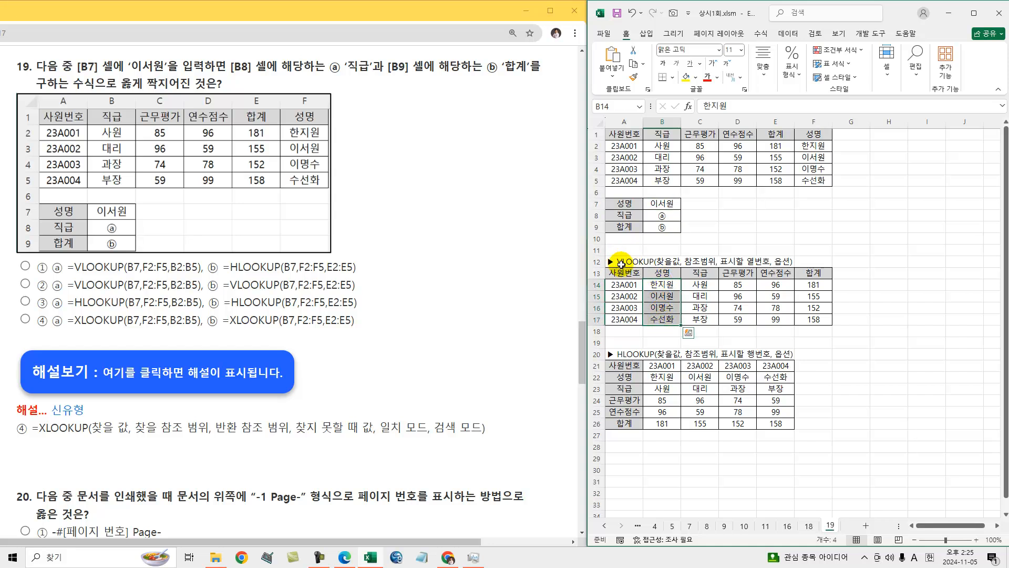
drag(662, 380, 773, 379)
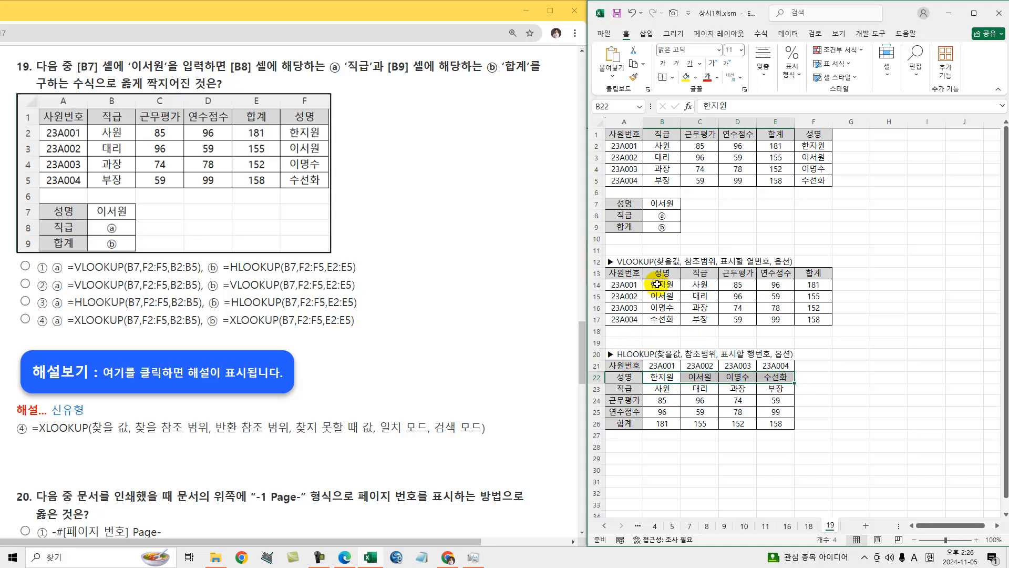
Start a VLOOKUP formula in C8 with B7 as the lookup value and the absolute table range $B$14:$F$17.
click(702, 218)
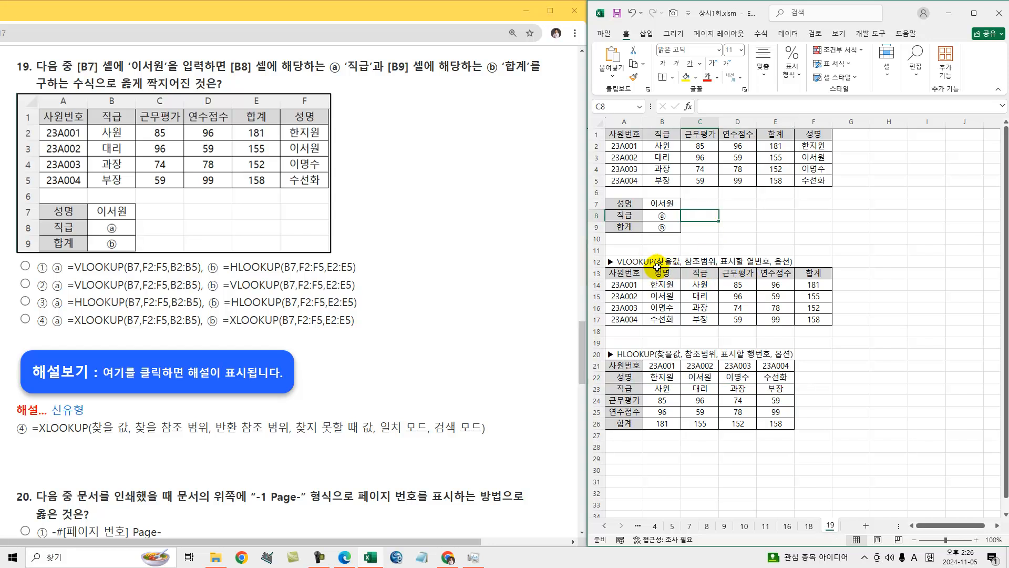
text(=vl)
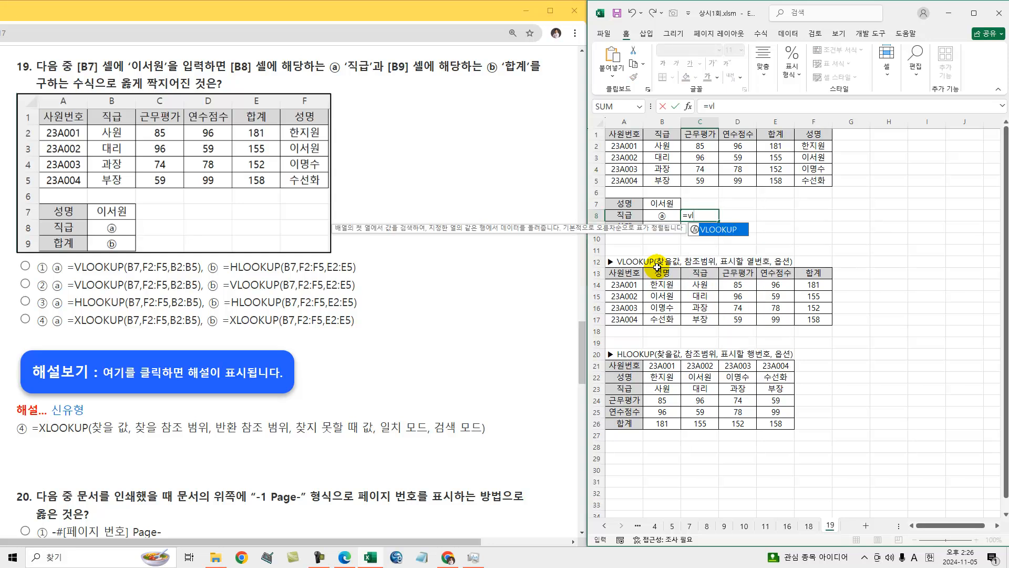
key(Tab)
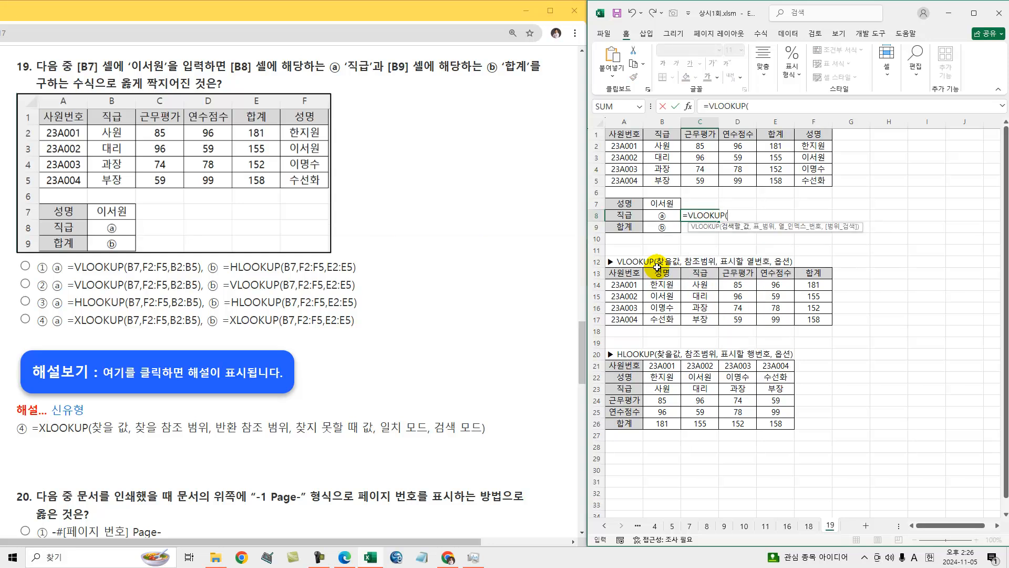
click(654, 205)
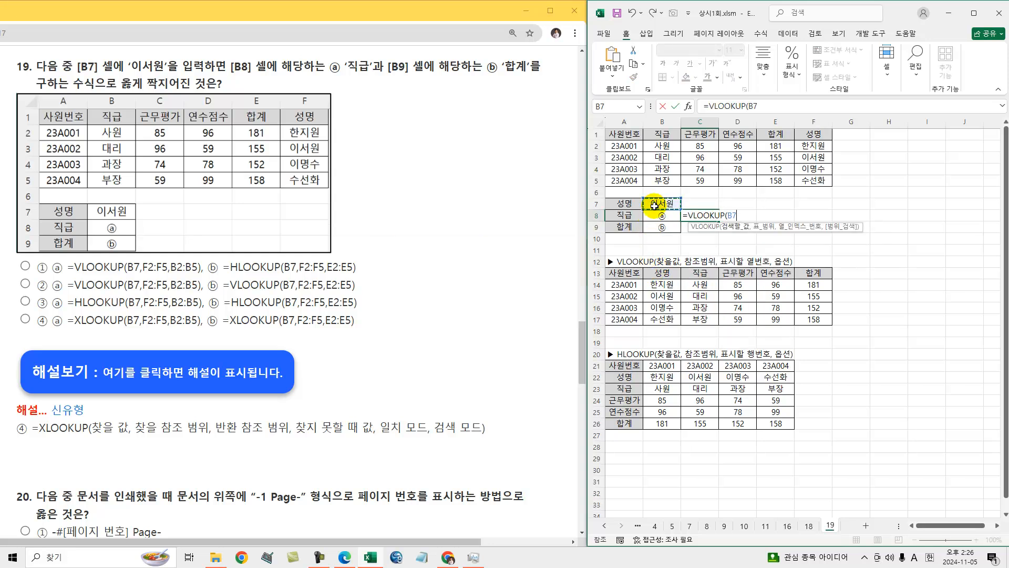
text(,)
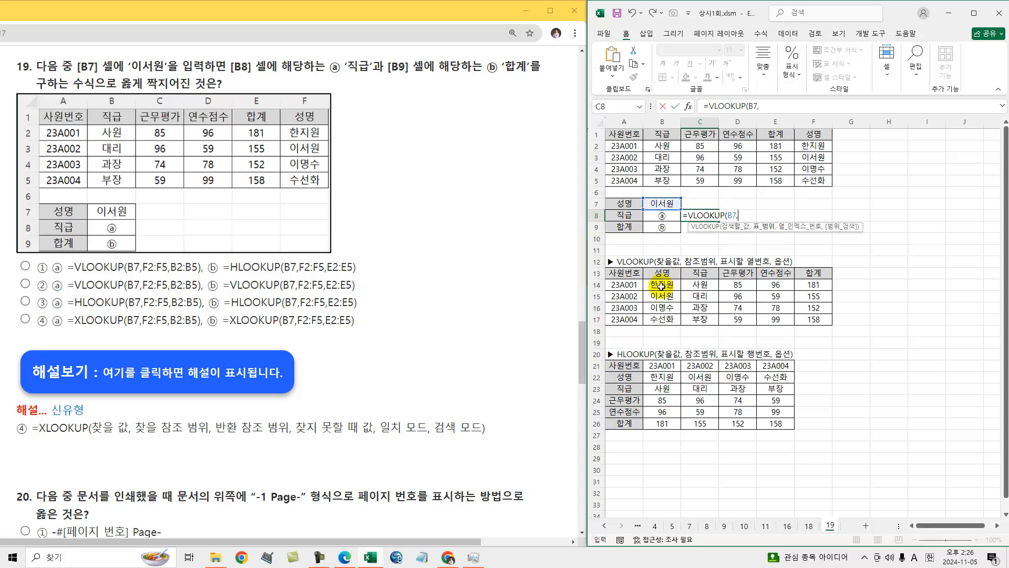
drag(660, 296, 661, 315)
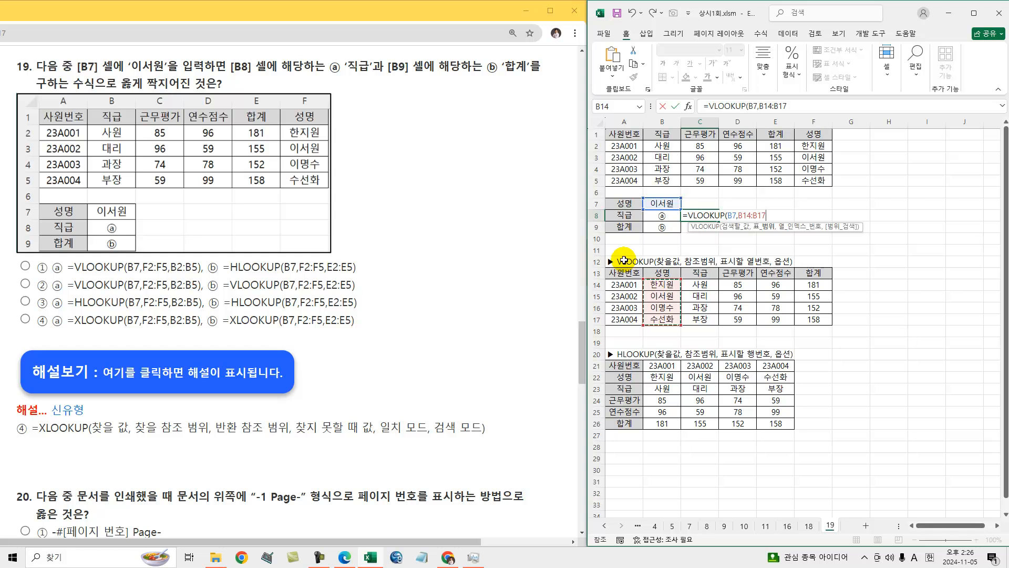
drag(655, 285, 806, 324)
key(F4)
text(,)
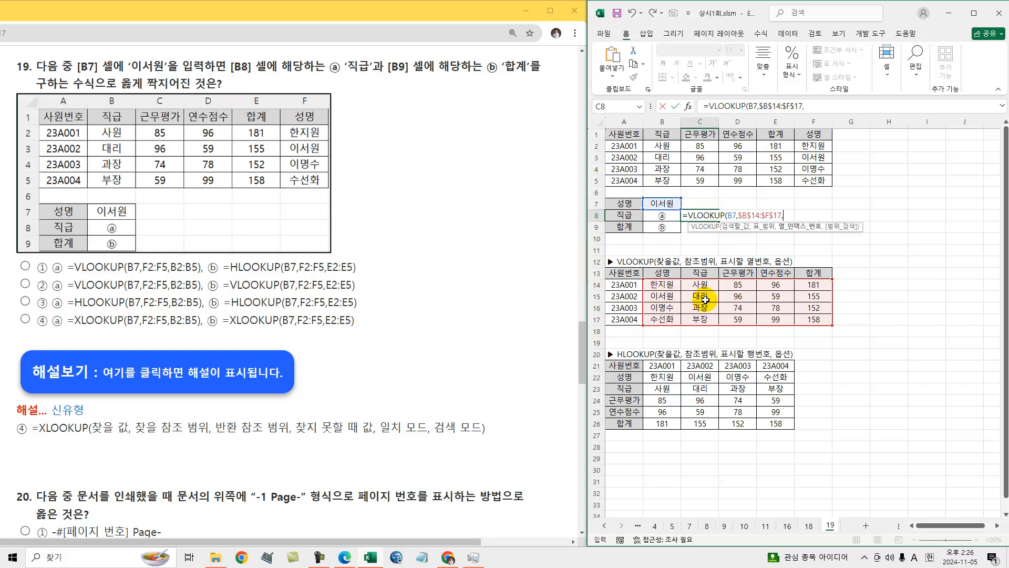
Complete the C8 VLOOKUP formula with column index 2 and the exact-match option FALSE.
text(2,)
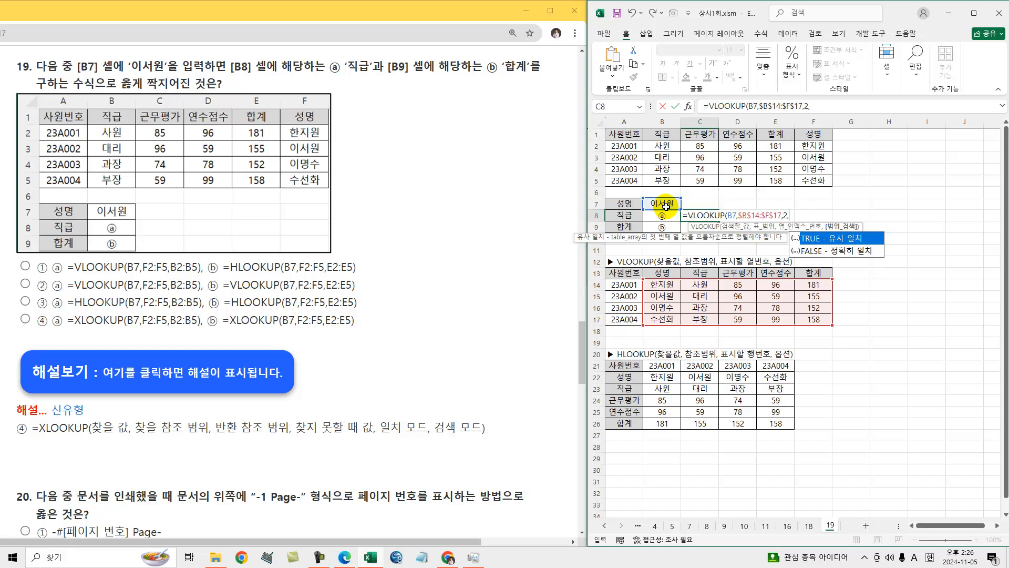
double_click(858, 252)
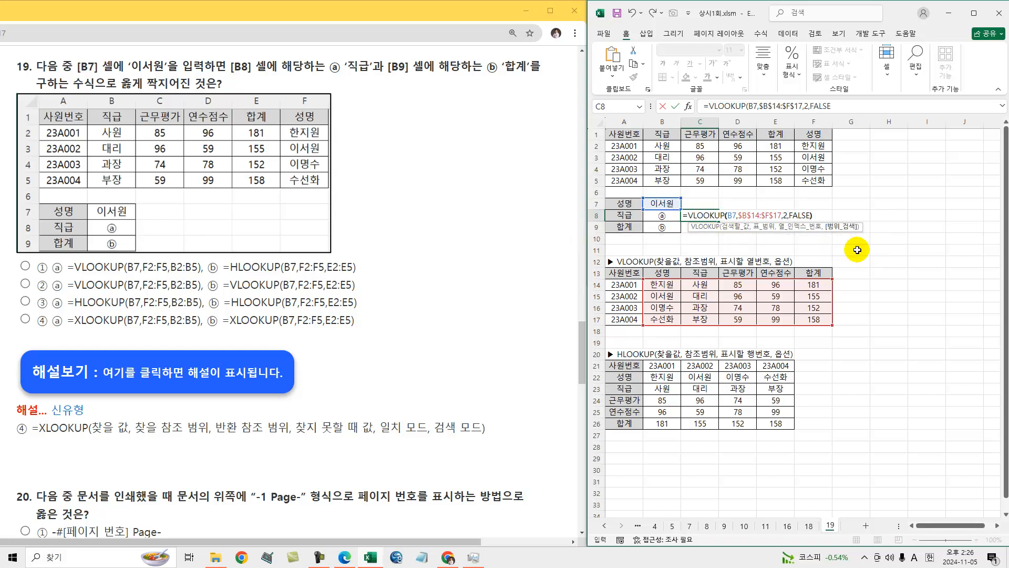
text())
key(Return)
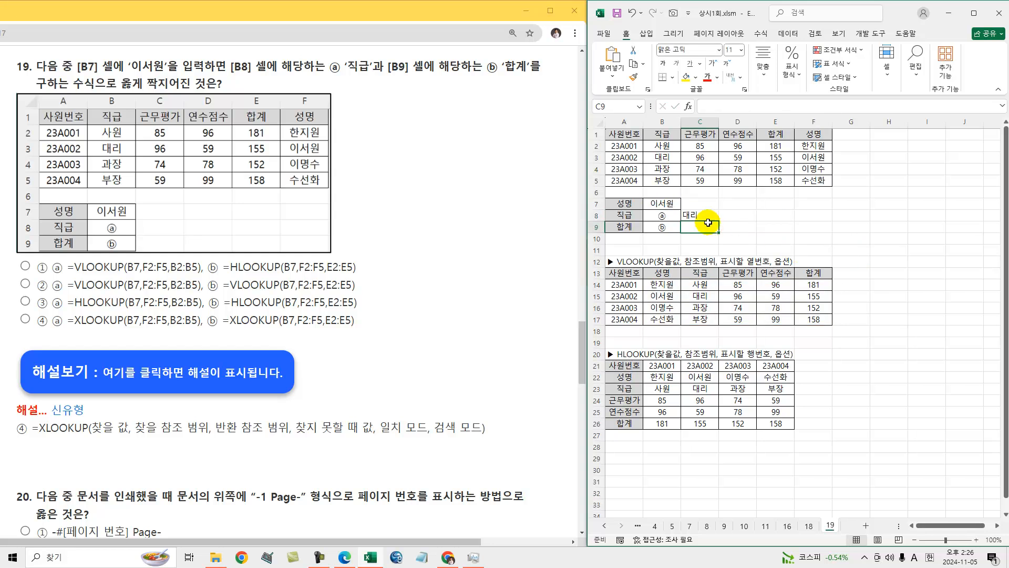
Start an HLOOKUP formula in D8 with B7 as the lookup value and the absolute table range $B$22:$E$26.
click(738, 219)
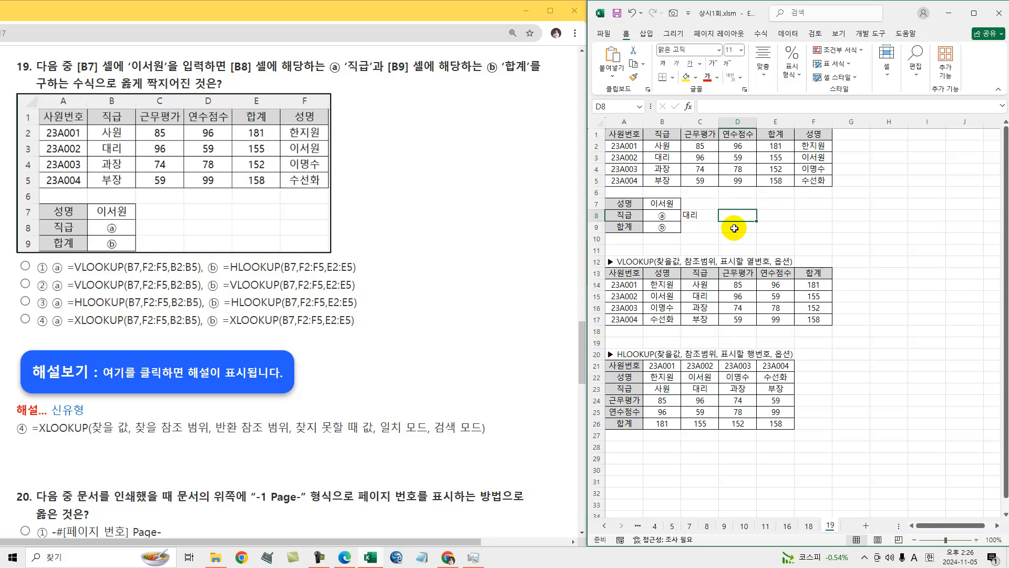
text(=h)
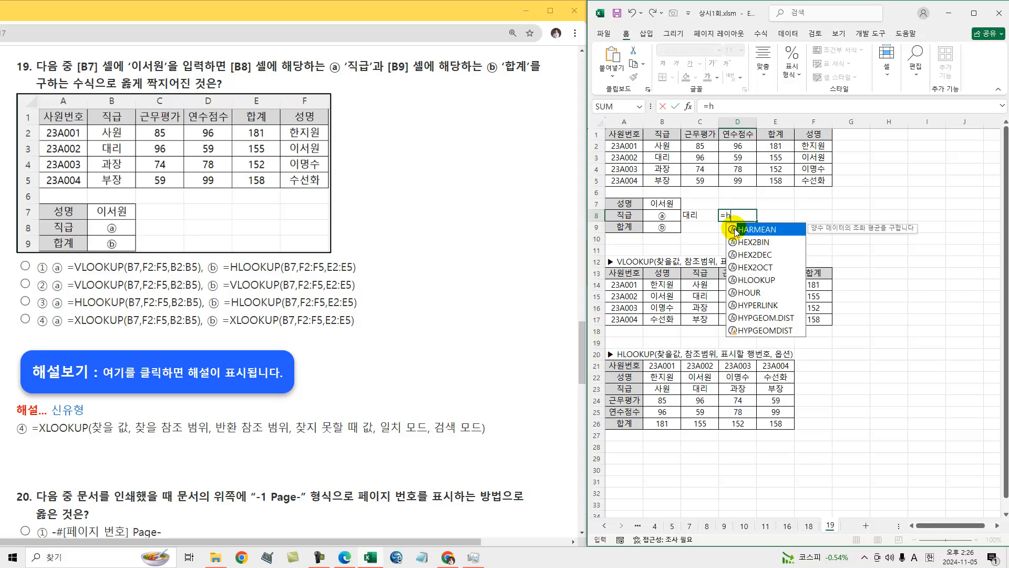
text(l)
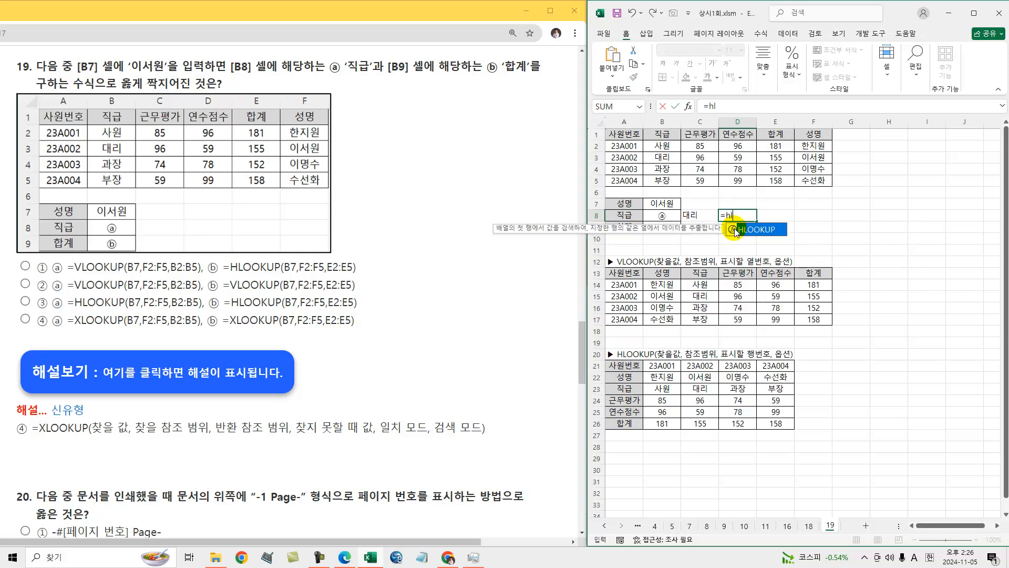
double_click(734, 231)
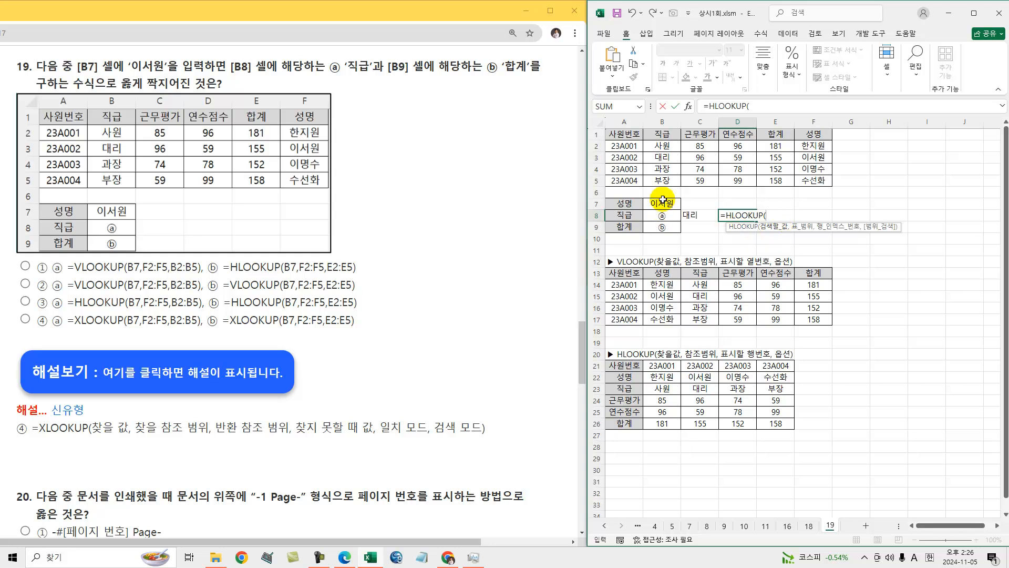
click(663, 202)
text(,)
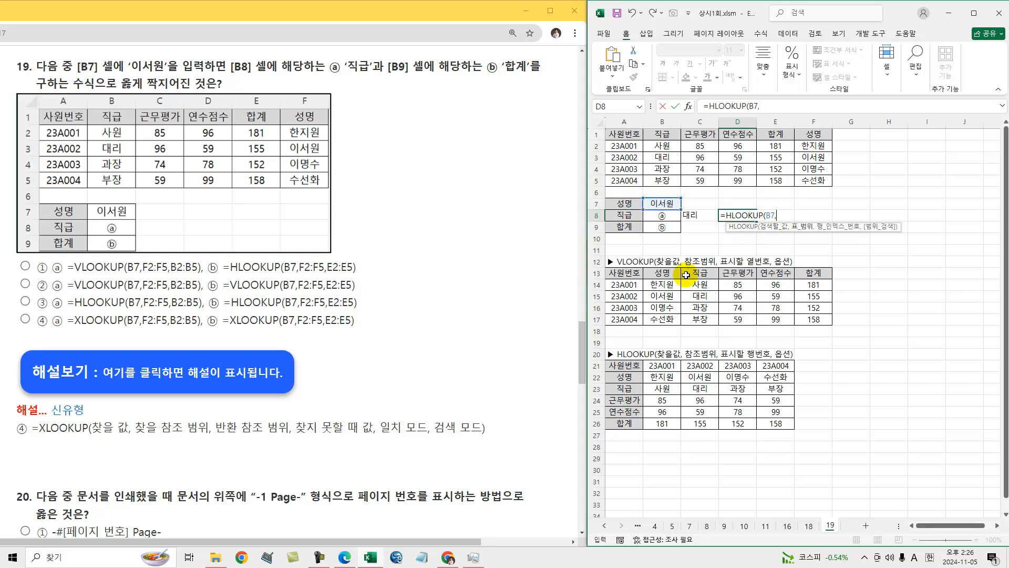
click(660, 378)
drag(688, 377, 773, 375)
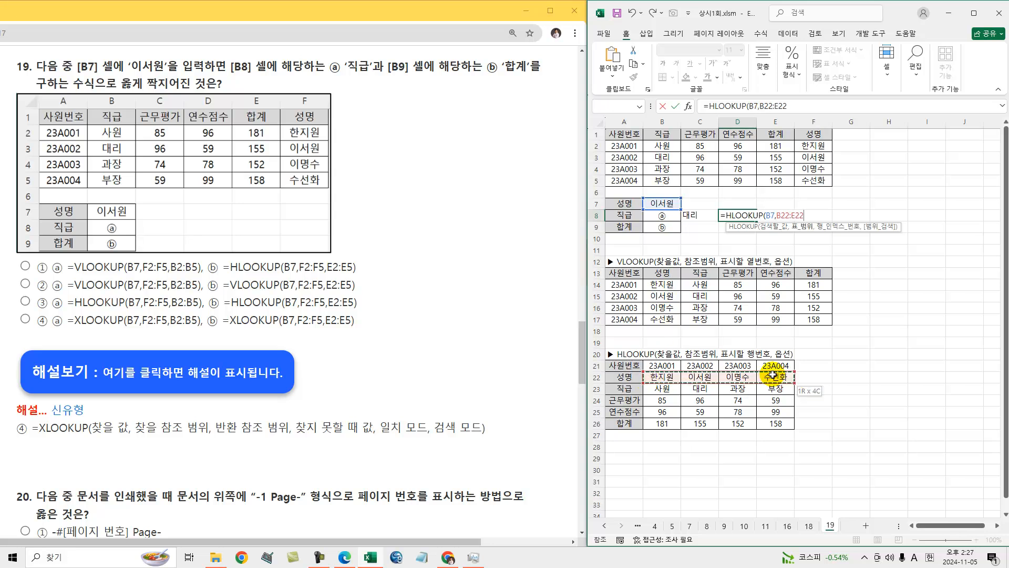
drag(773, 374, 775, 424)
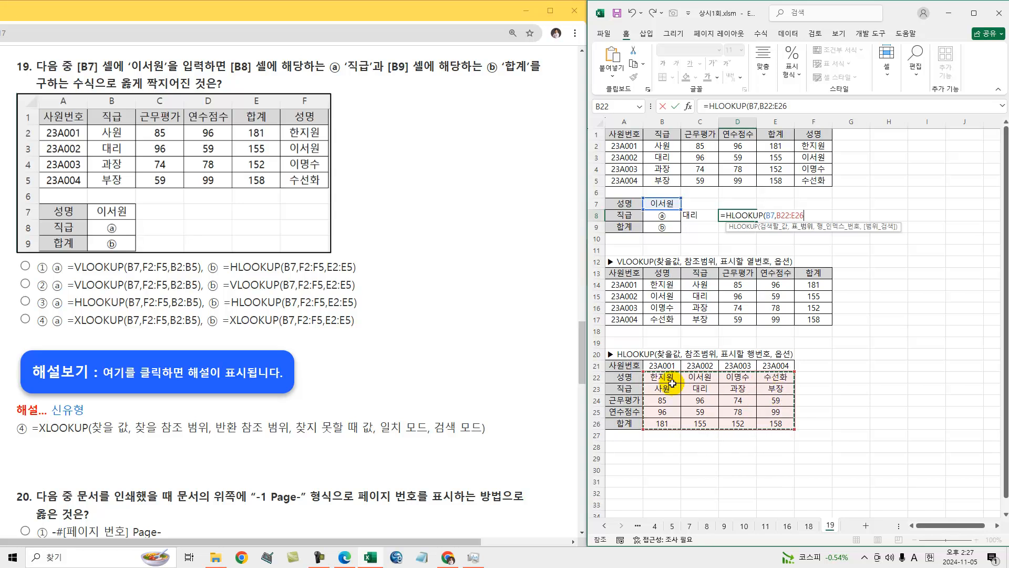
key(F4)
Complete the D8 HLOOKUP formula with row index 2 and the exact-match option FALSE.
text(,2,)
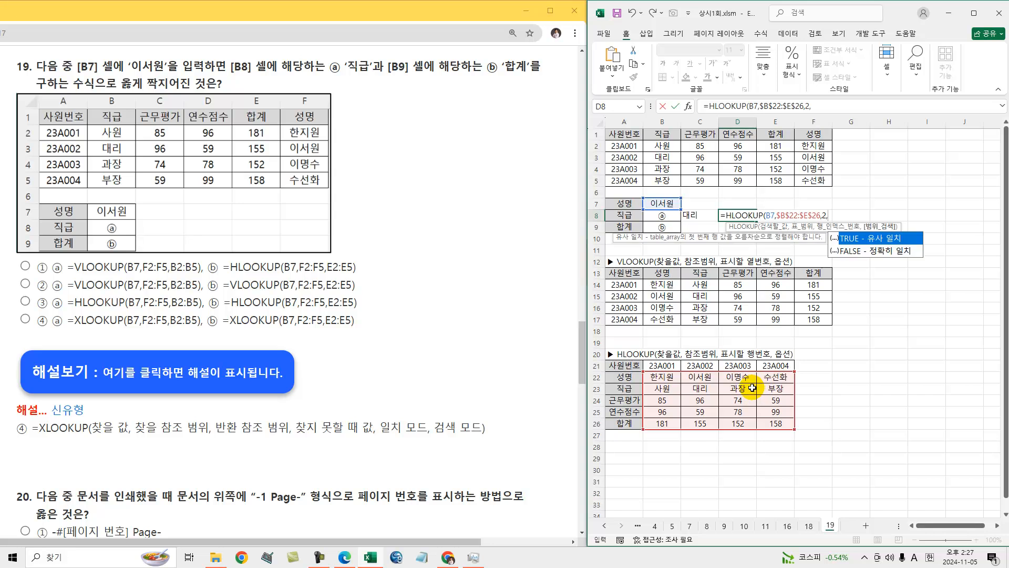
double_click(876, 256)
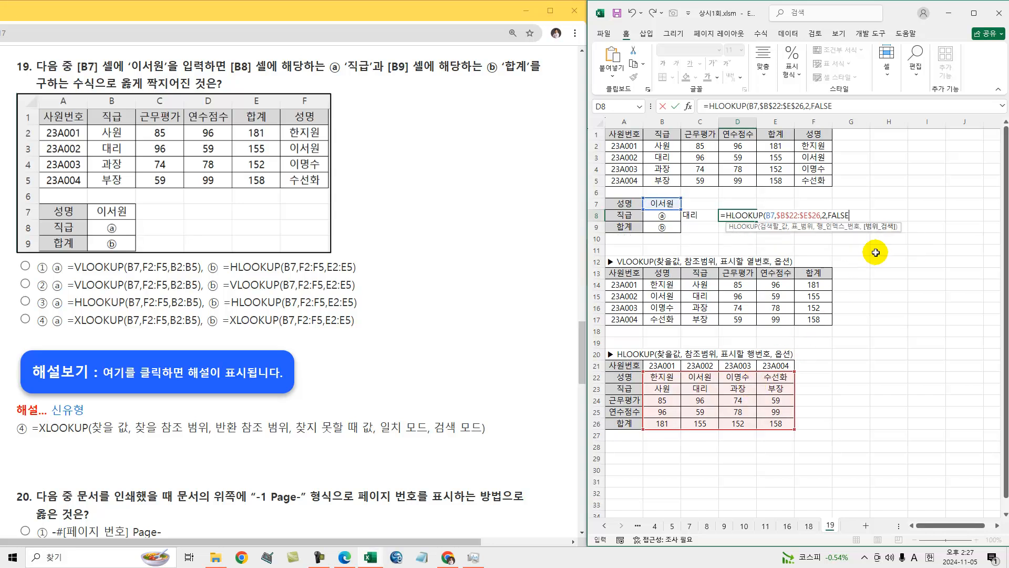
text())
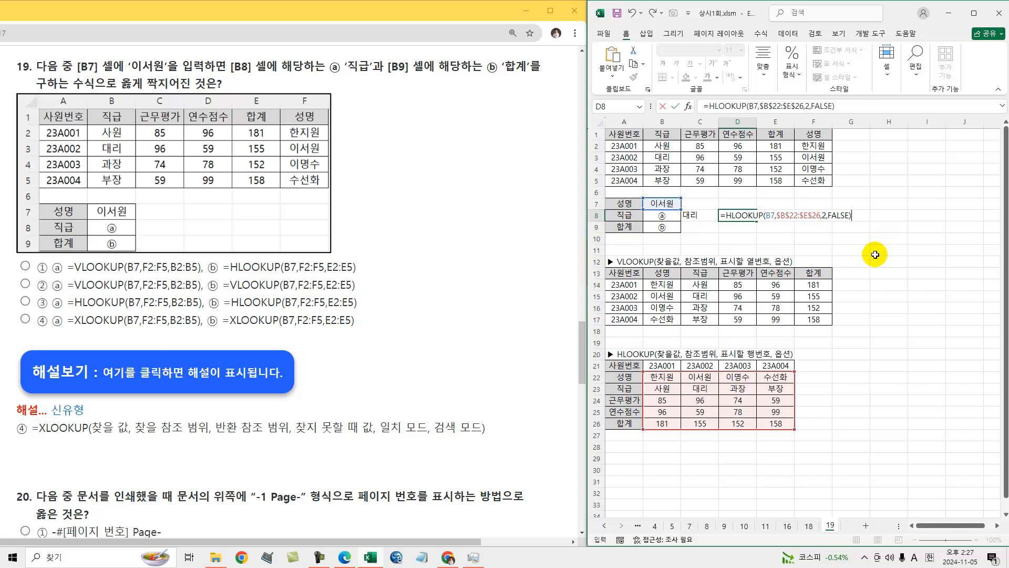
key(Return)
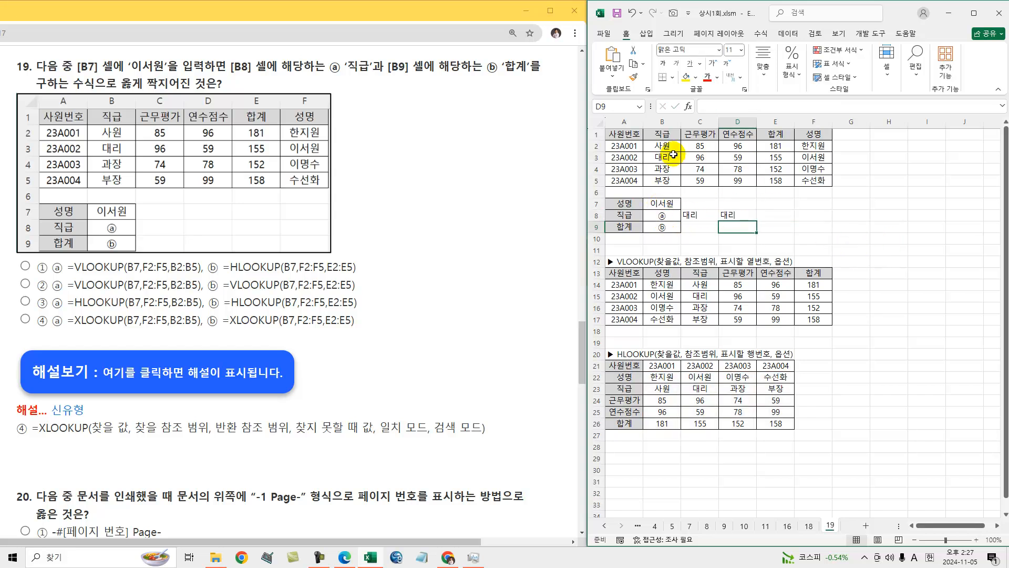
Compare the 성명 column in F2:F5 with the VLOOKUP range B14:F17, highlighting A14:A17 and the names in B14:B17.
click(814, 148)
drag(814, 148, 820, 184)
drag(663, 286, 814, 319)
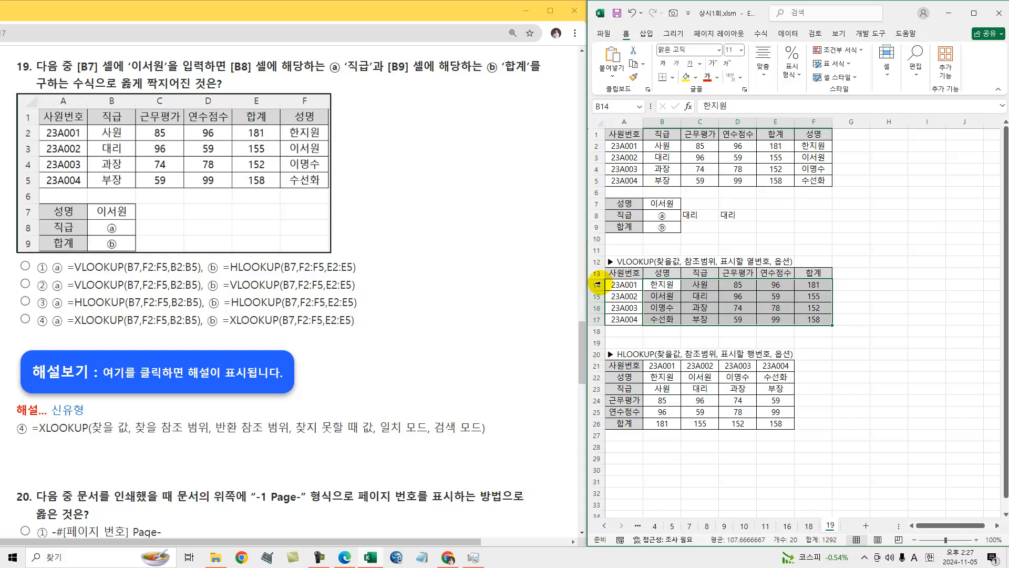
drag(624, 284, 626, 318)
drag(653, 284, 665, 321)
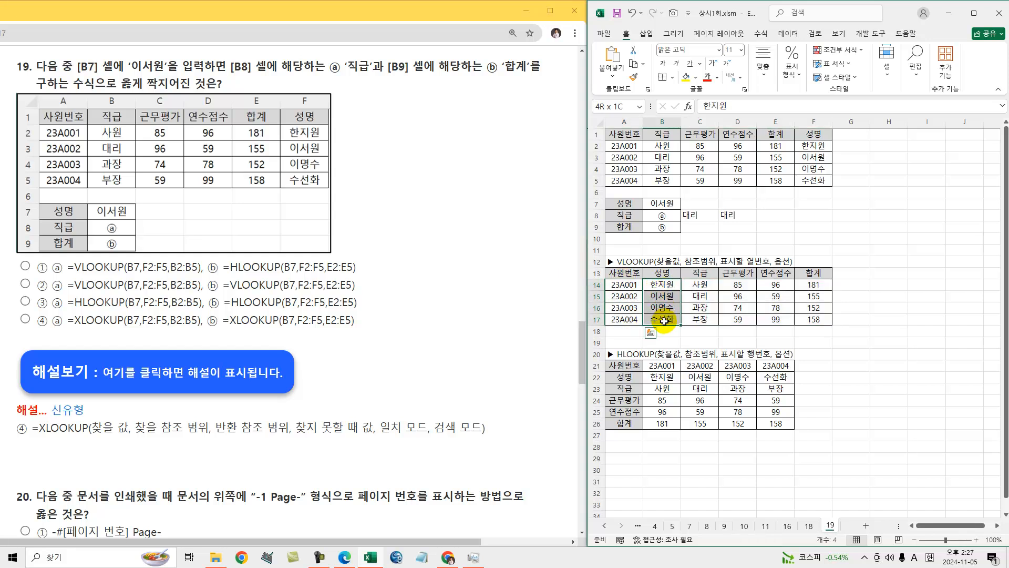
Highlight the names in B22:E22, the cell B21 above them, and the whole HLOOKUP range B22:E26.
drag(661, 377, 778, 376)
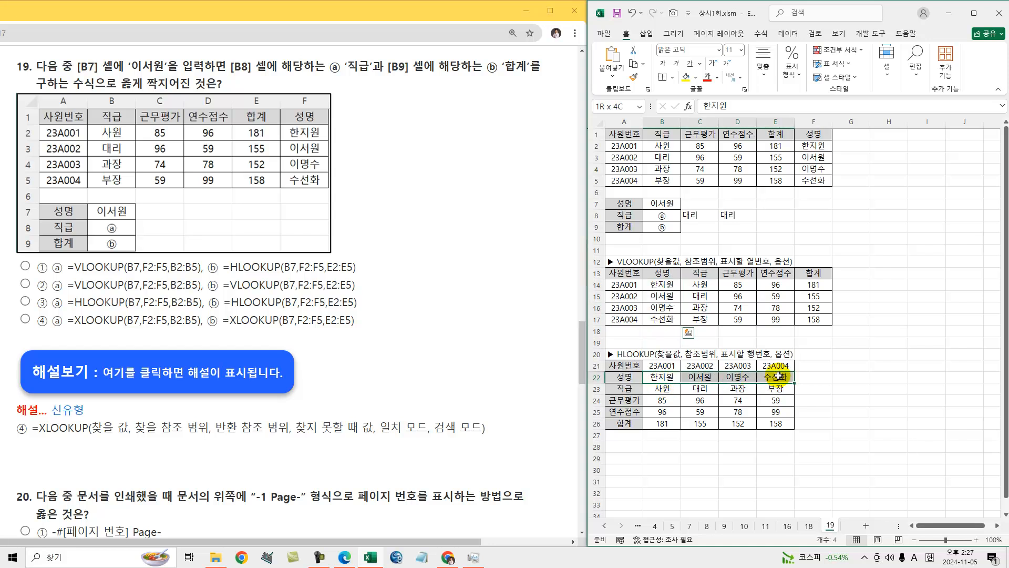
click(663, 363)
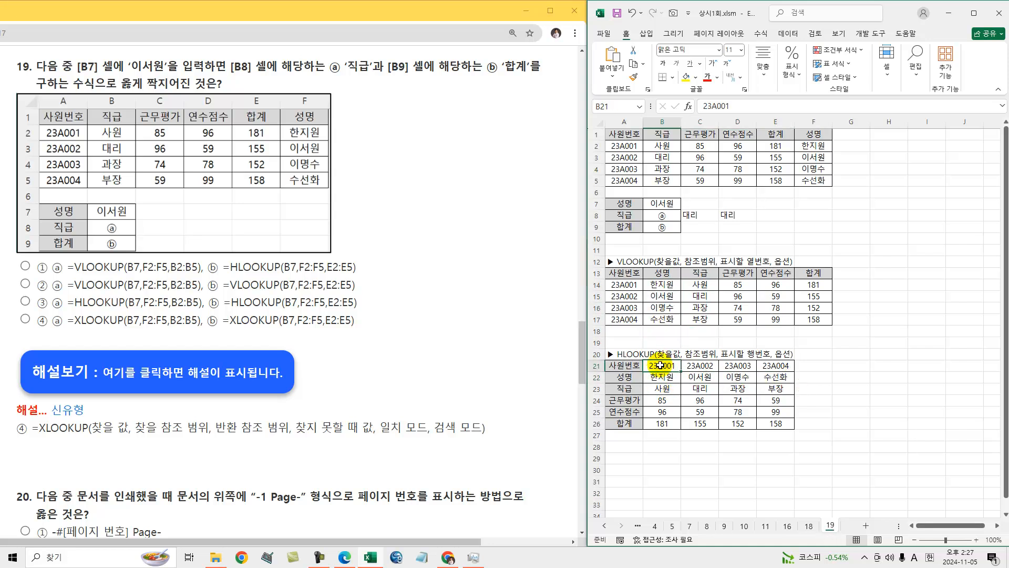
drag(663, 377, 775, 418)
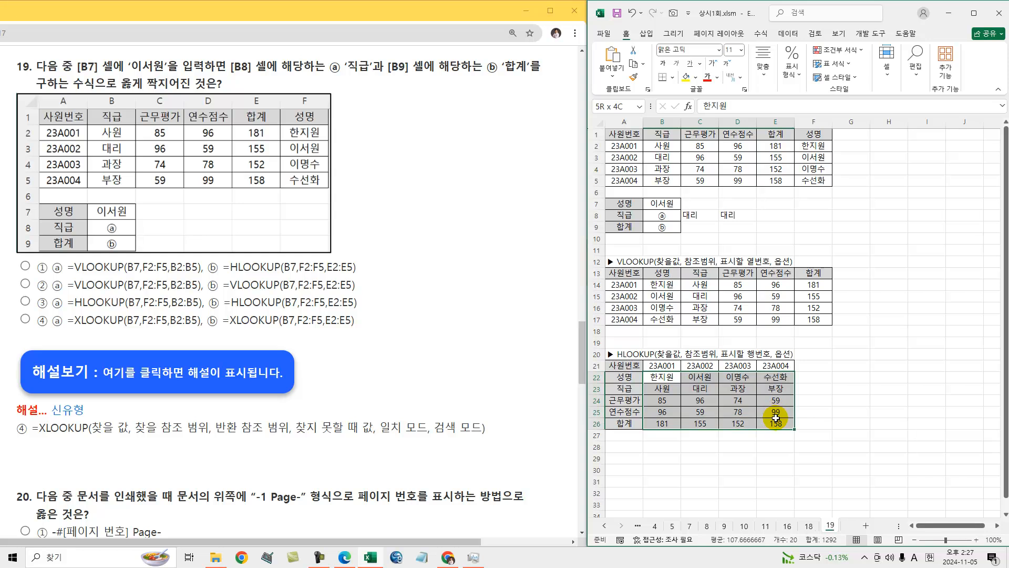
drag(775, 418, 775, 418)
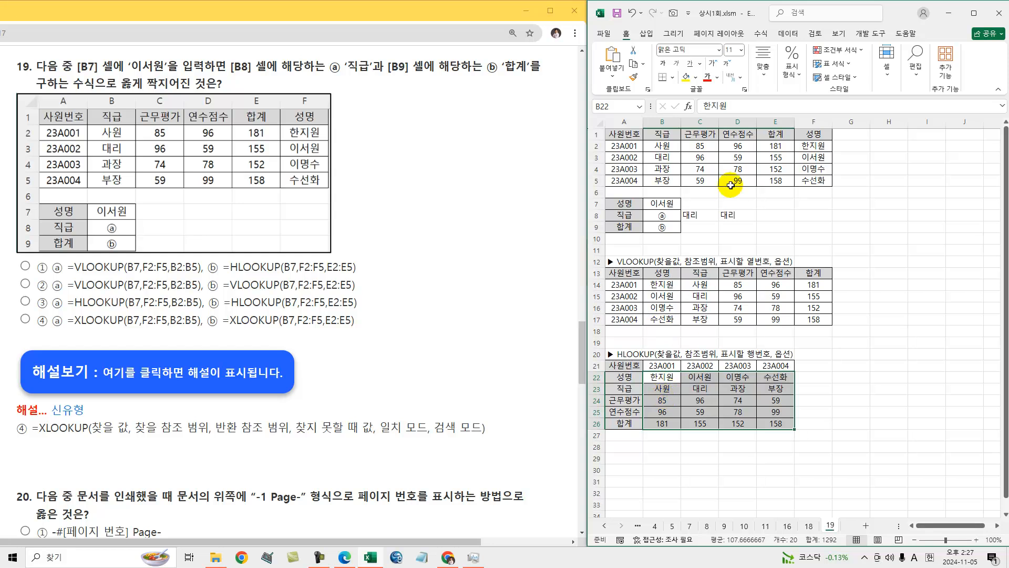
Trace row 2 backwards from the 성명 cell F2 to B2, and compare it with the names in B14:B17 and B22:E22.
click(815, 146)
drag(815, 146, 664, 141)
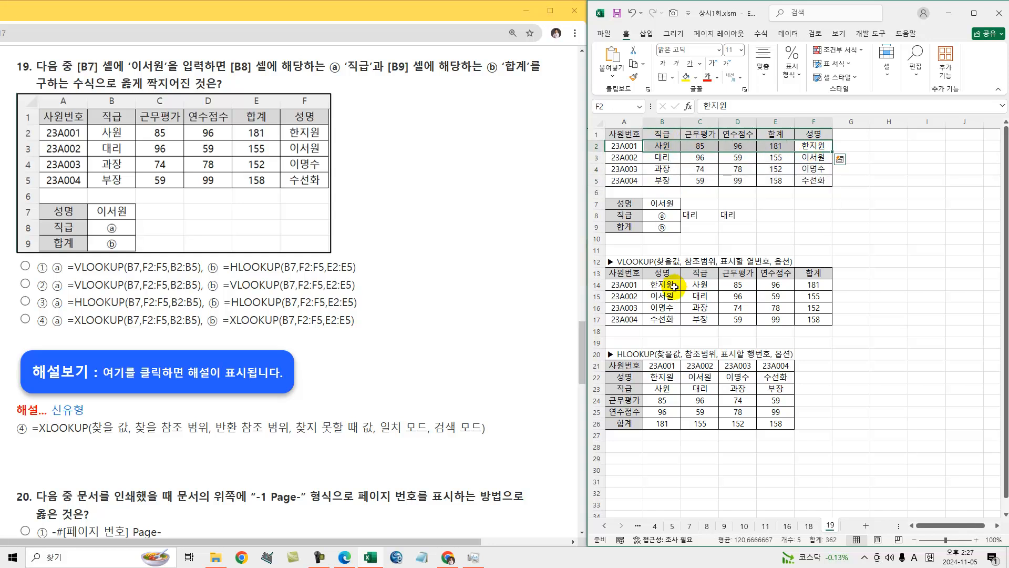
drag(664, 284, 664, 318)
drag(663, 377, 780, 379)
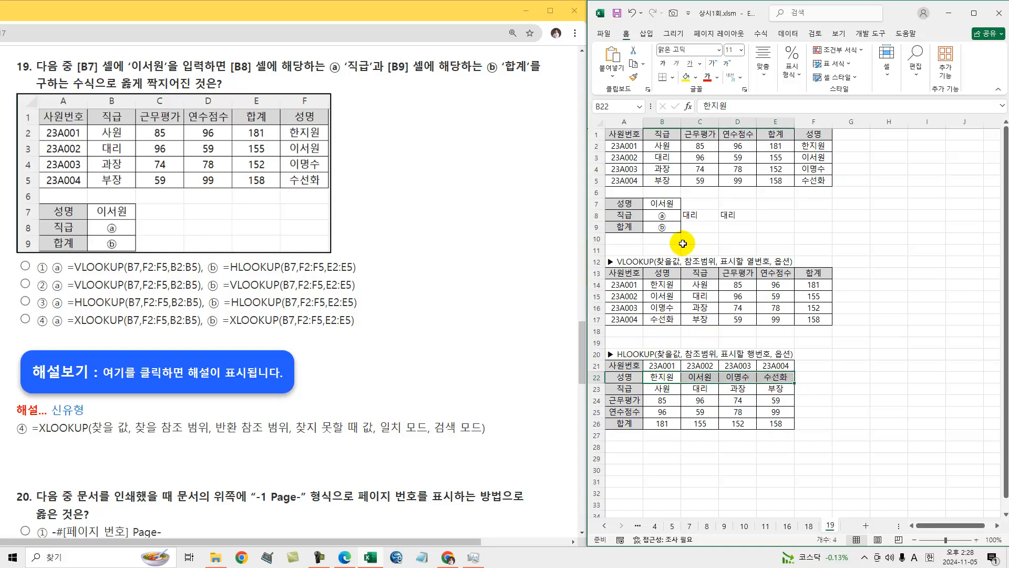
Start an XLOOKUP formula in B8 with B7 as the lookup value and the absolute lookup range $F$2:$F$5.
click(674, 216)
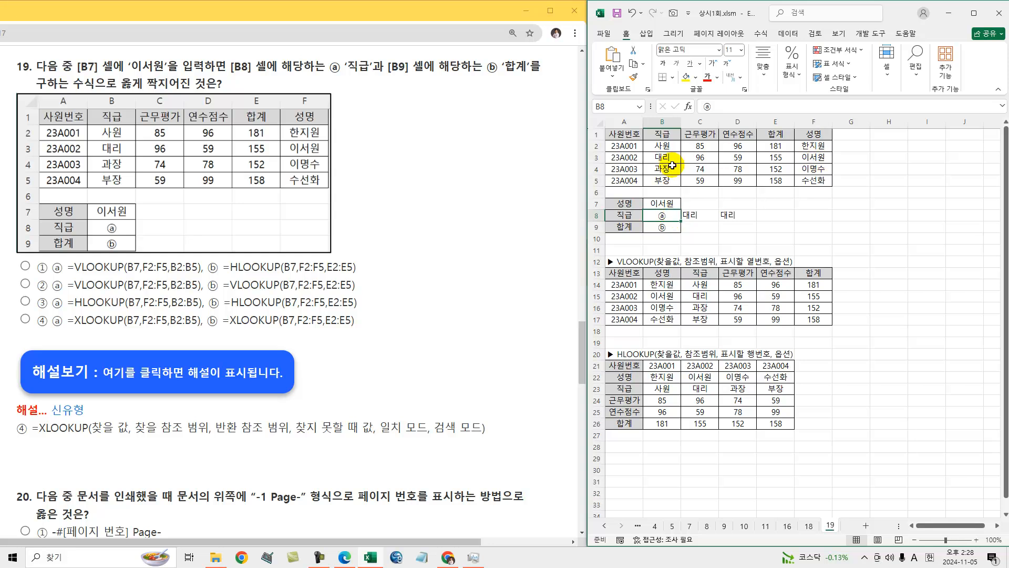
text(=xl)
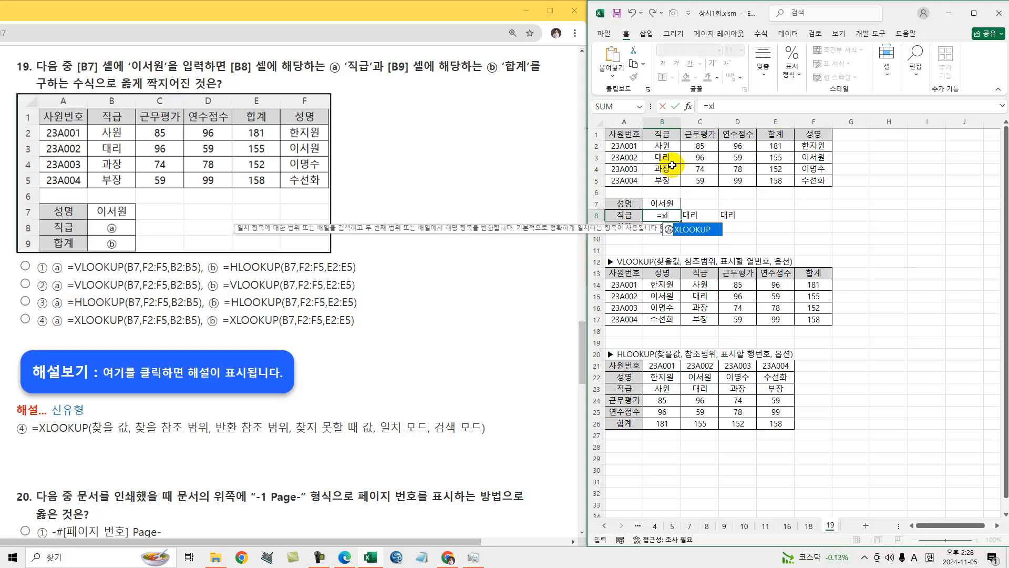
key(Tab)
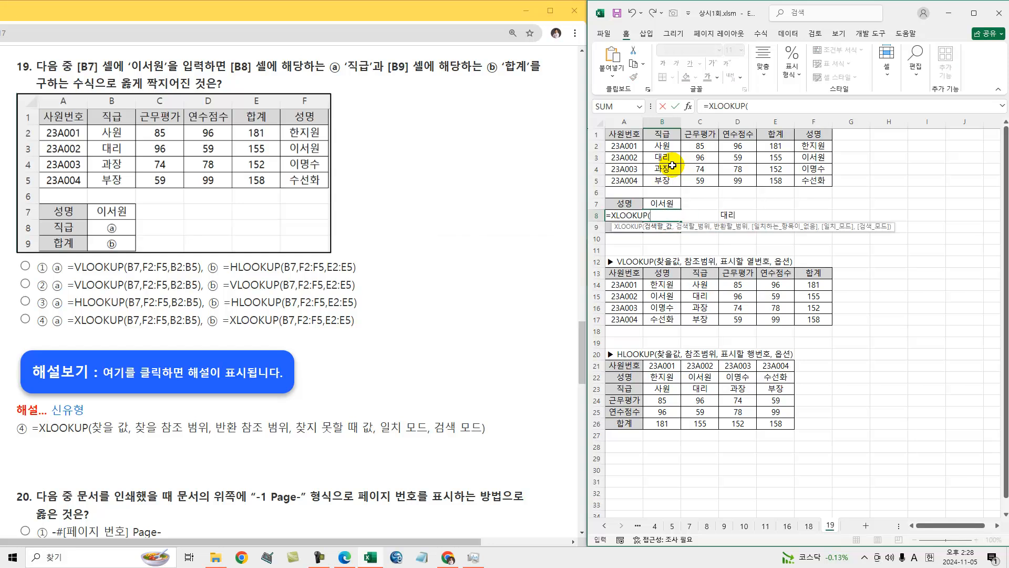
click(662, 203)
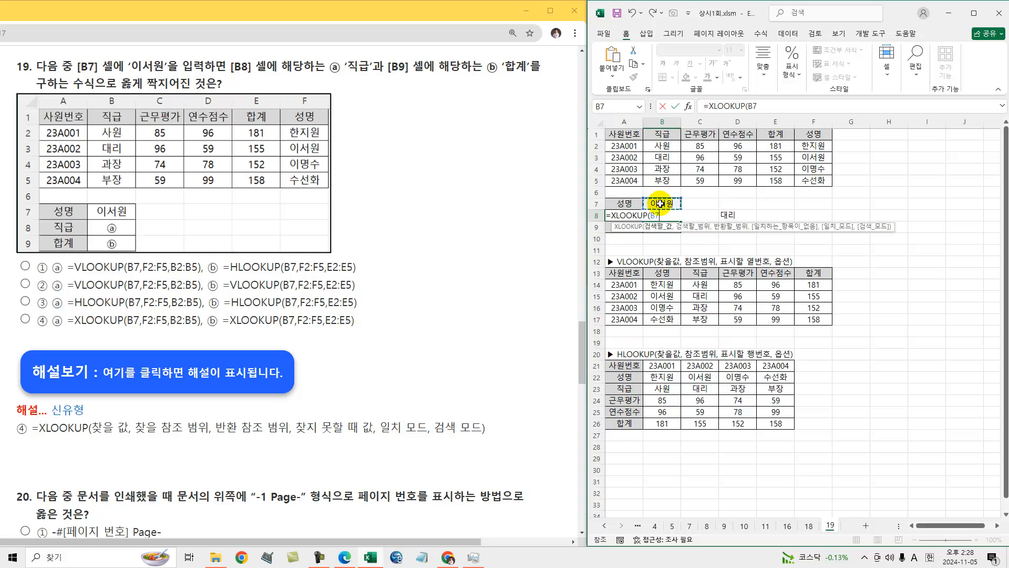
text(,)
drag(811, 146, 813, 188)
key(F4)
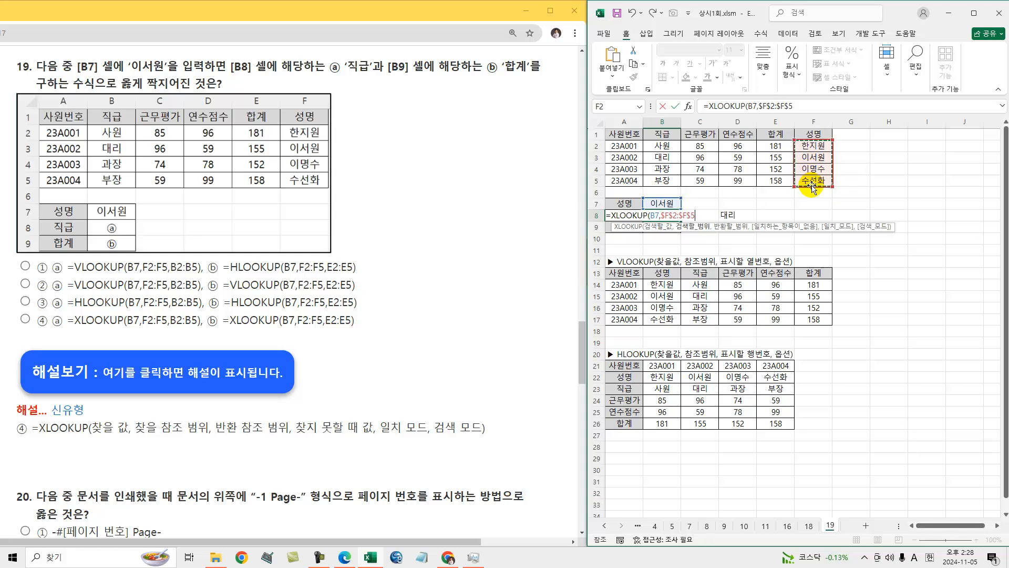
Complete the B8 XLOOKUP formula with the absolute return range $B$2:$B$5 and the not-found text "오류".
text(,)
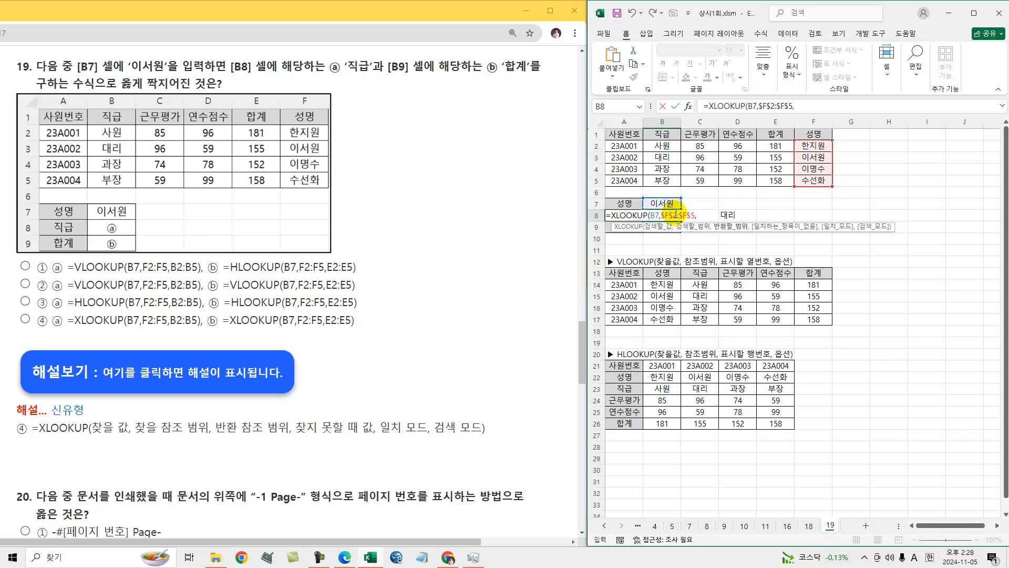
drag(662, 146, 661, 176)
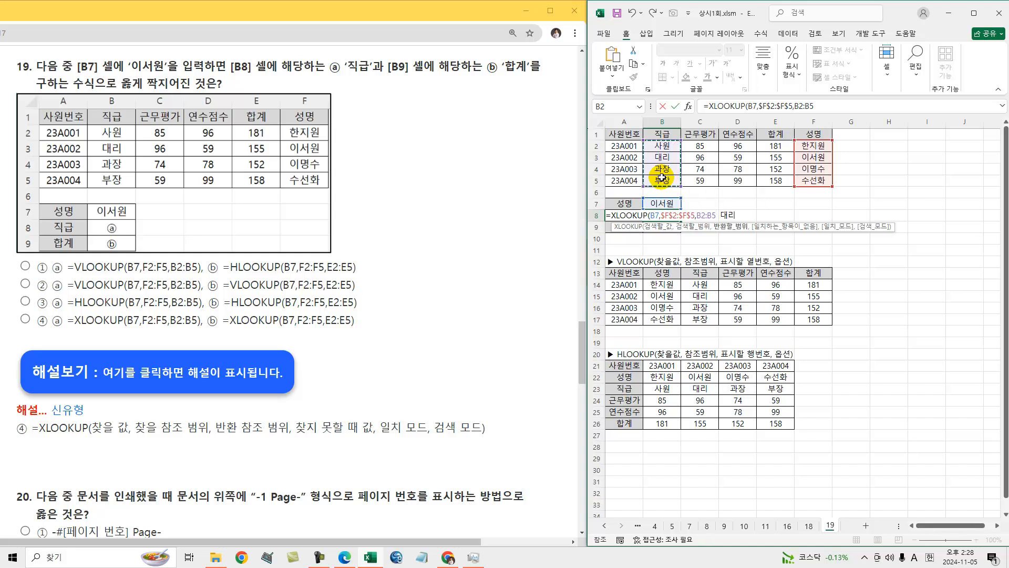
key(F4)
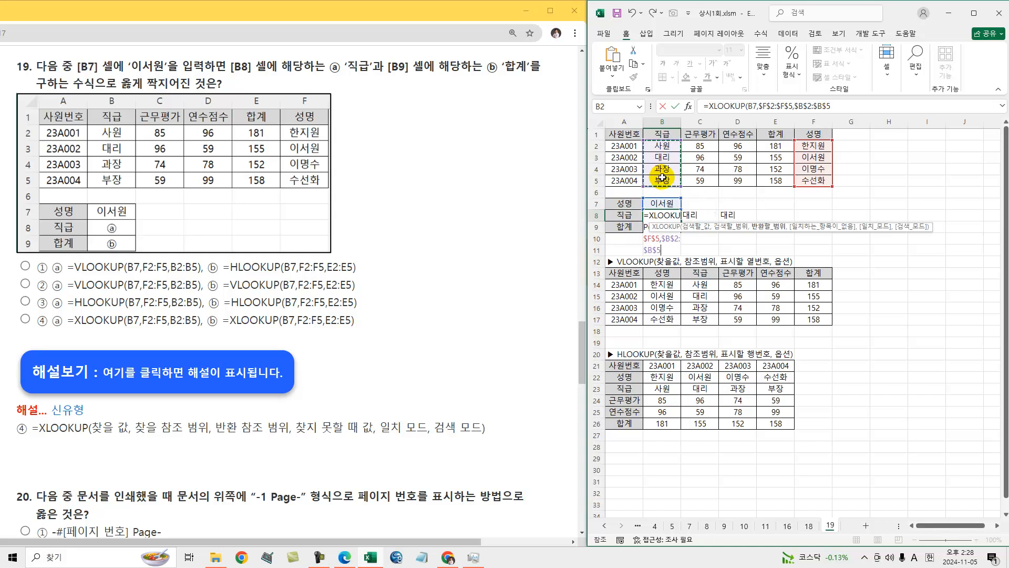
click(839, 106)
text(,"오류)
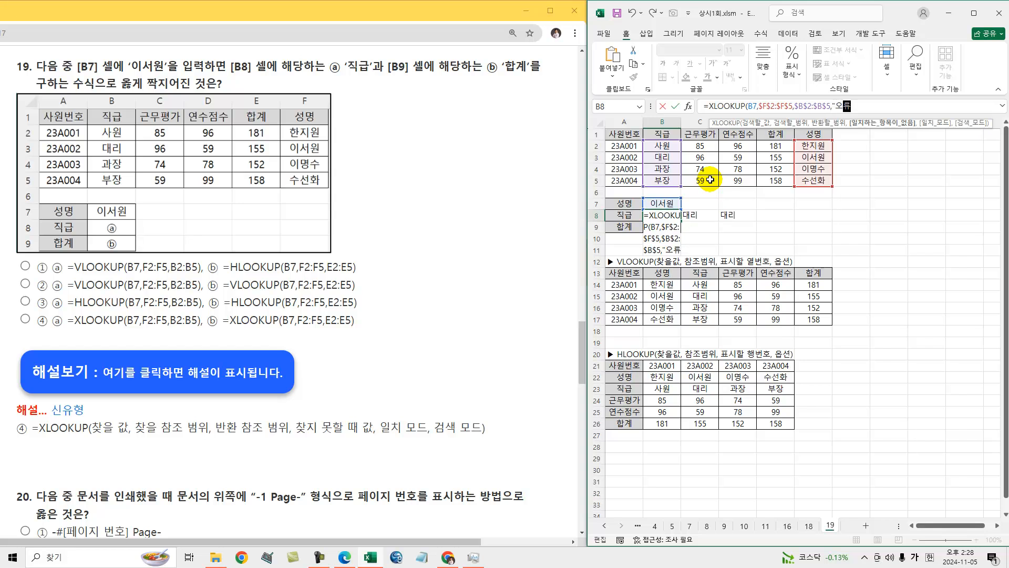
text("))
key(Return)
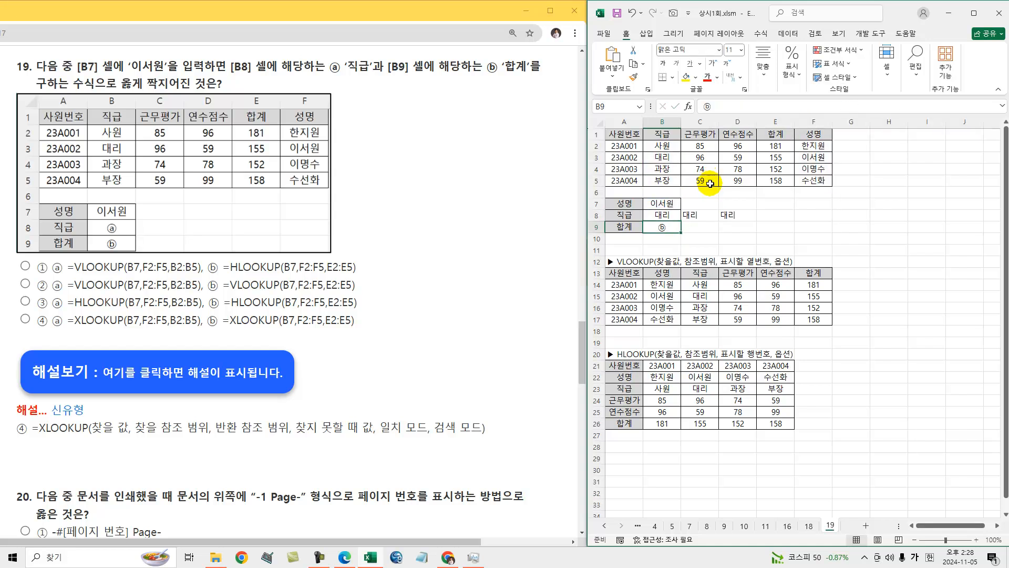
Replace the name in B7 with a misspelled one and compare the lookup formulas in B8, C8 and D8.
click(659, 202)
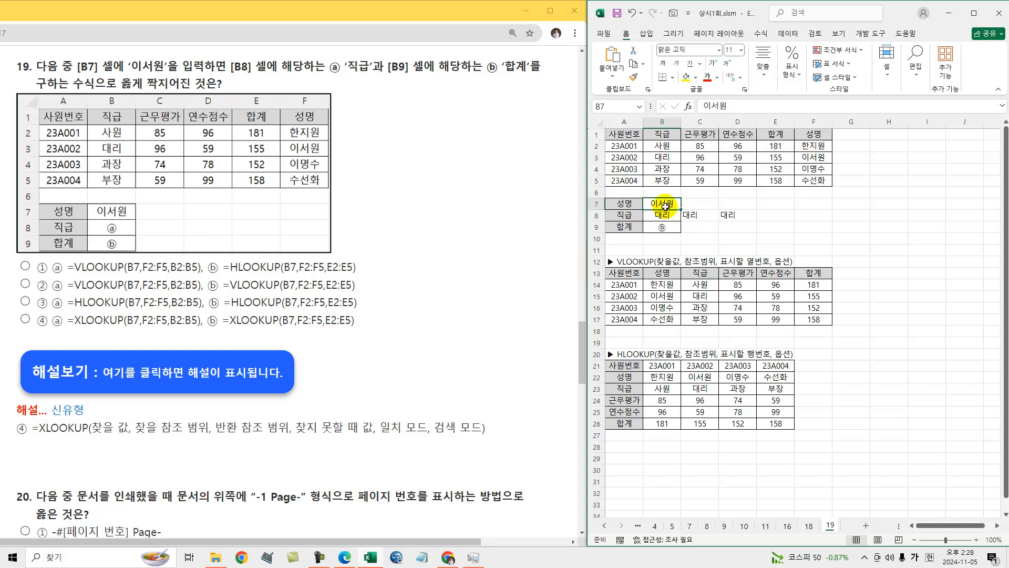
text(이시원)
key(Return)
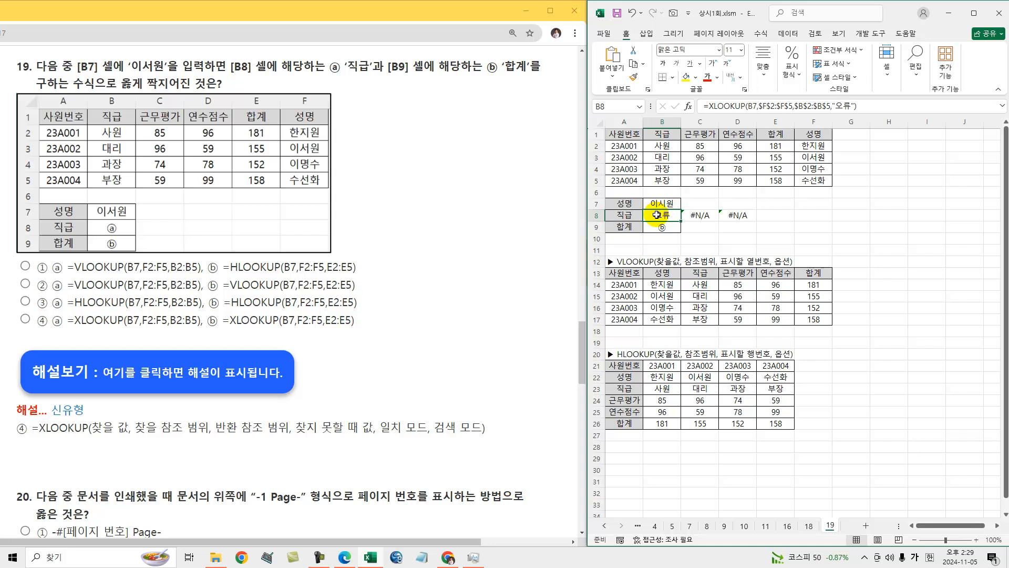
click(692, 215)
click(746, 215)
click(704, 217)
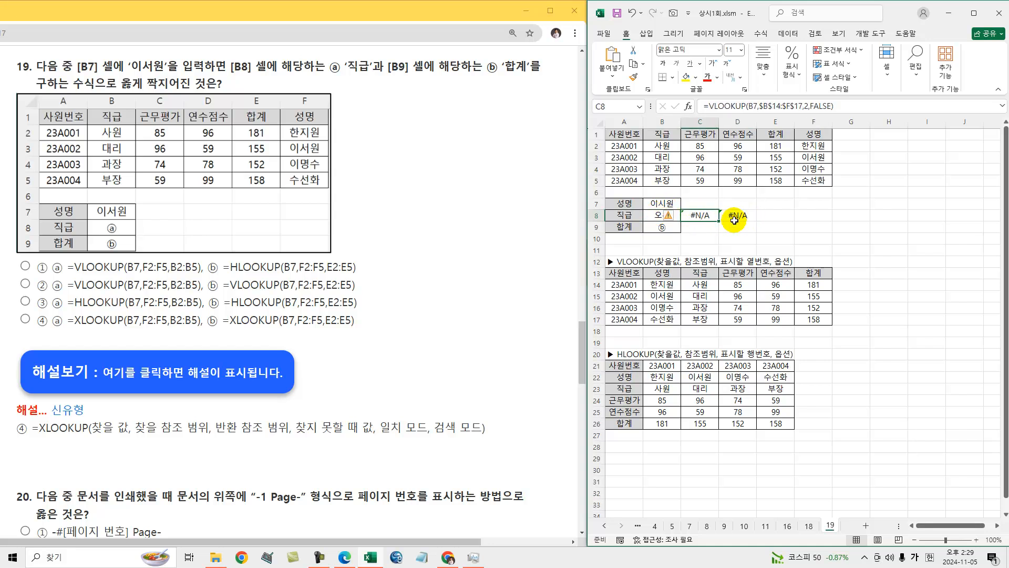
click(653, 217)
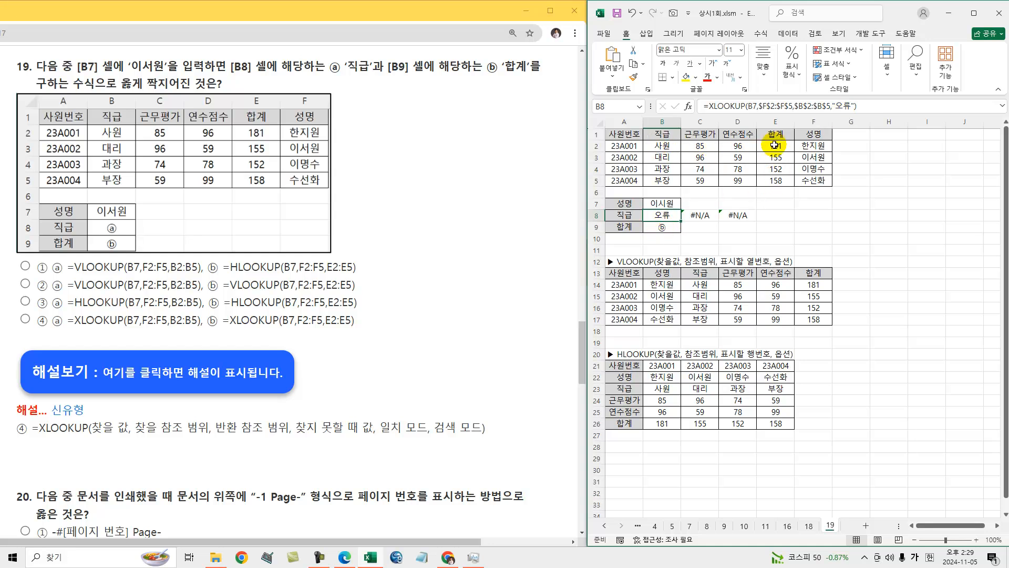
Compare the 합계 values in E2:E5 with the names in F2:F5.
drag(775, 146, 774, 177)
drag(813, 146, 815, 180)
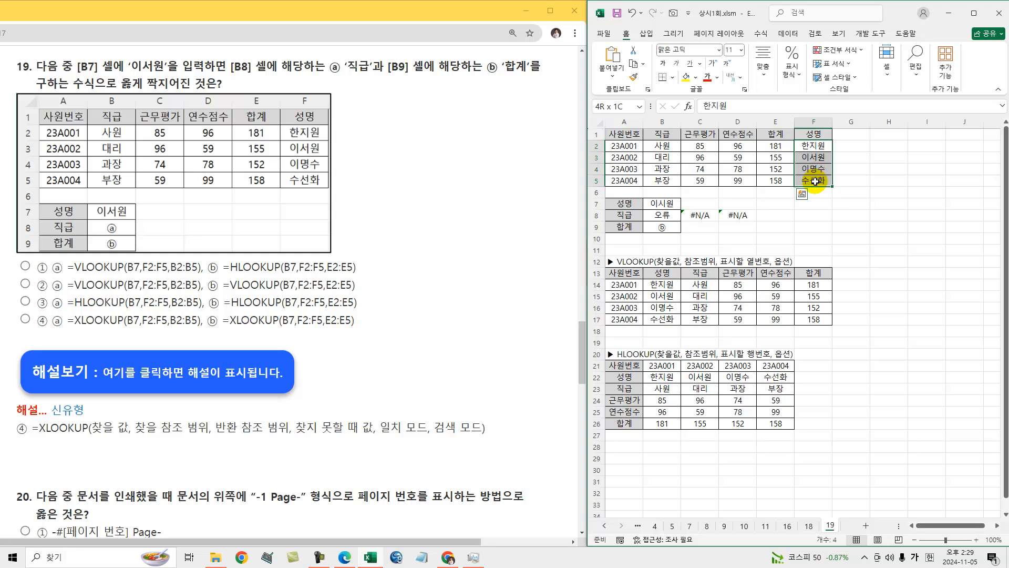
drag(774, 146, 776, 180)
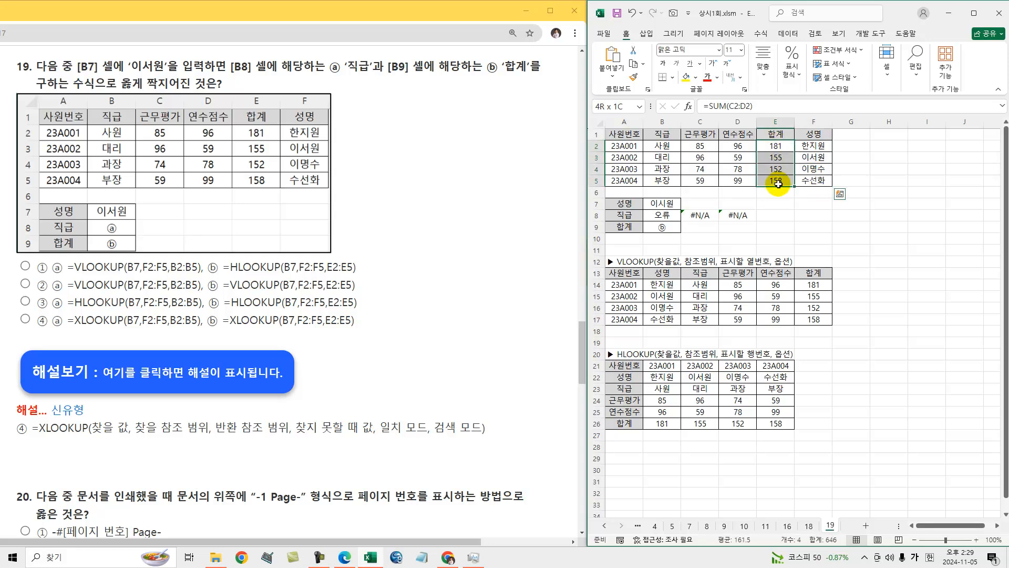
Start an XLOOKUP formula in the 합계 cell B9 with B7 as the lookup value.
click(672, 227)
text(=ㅌ)
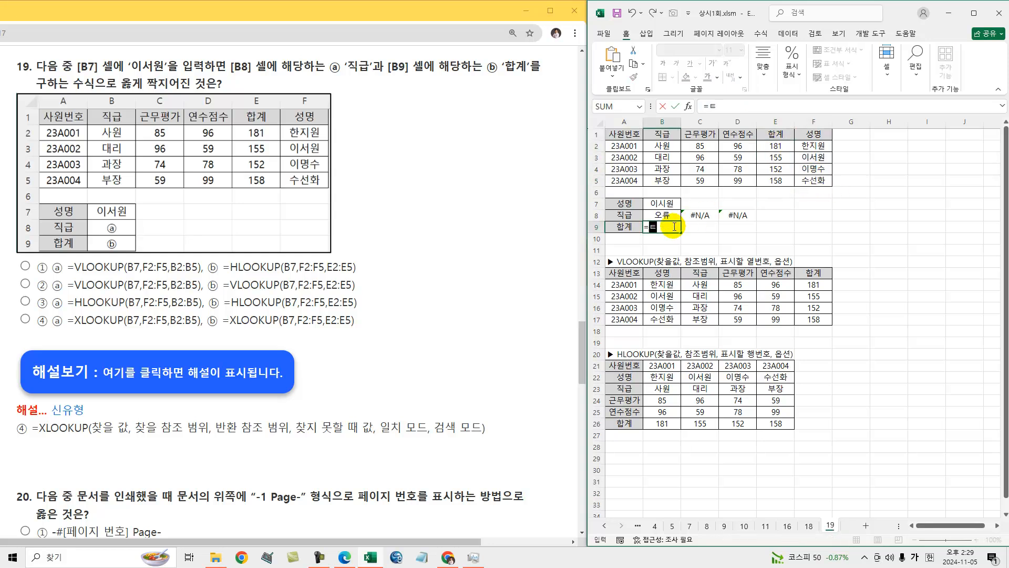
key(BackSpace)
key(BackSpace)
key(Hangul)
text(xl)
key(Tab)
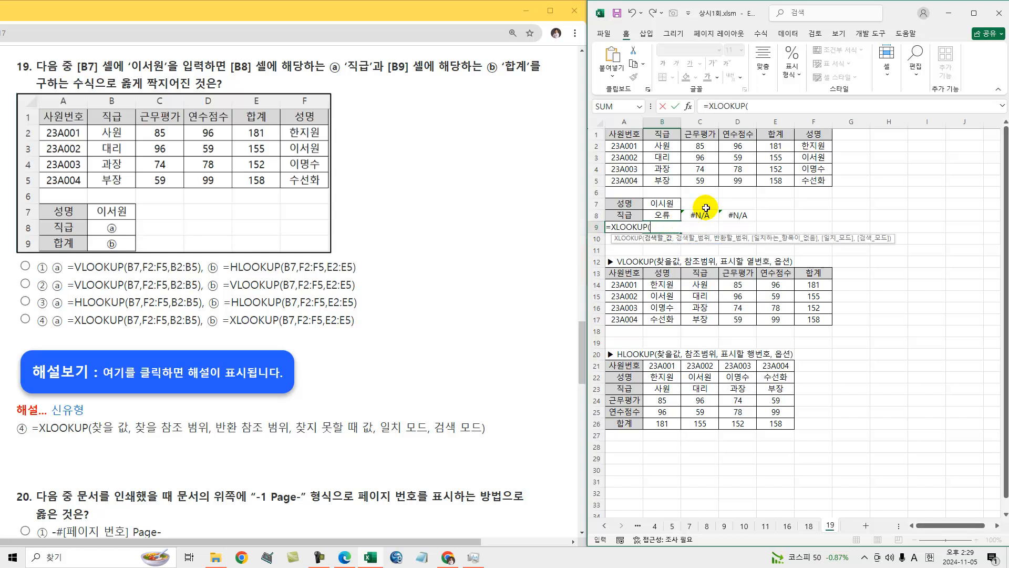
click(660, 204)
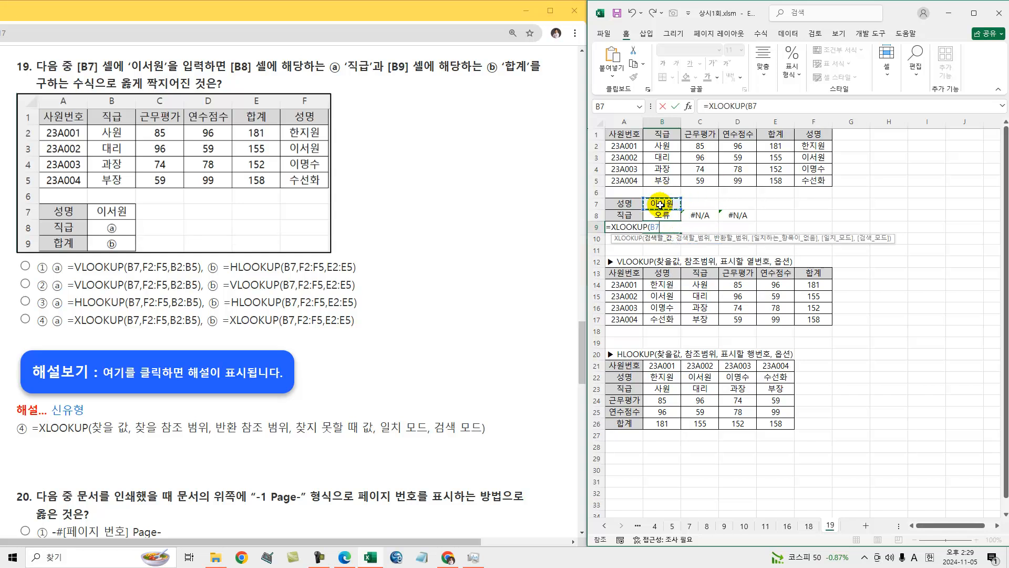
Complete the B9 XLOOKUP formula with lookup range F2:F5, return range E2:E5 and the not-found text "오류".
text(,)
drag(814, 146, 814, 180)
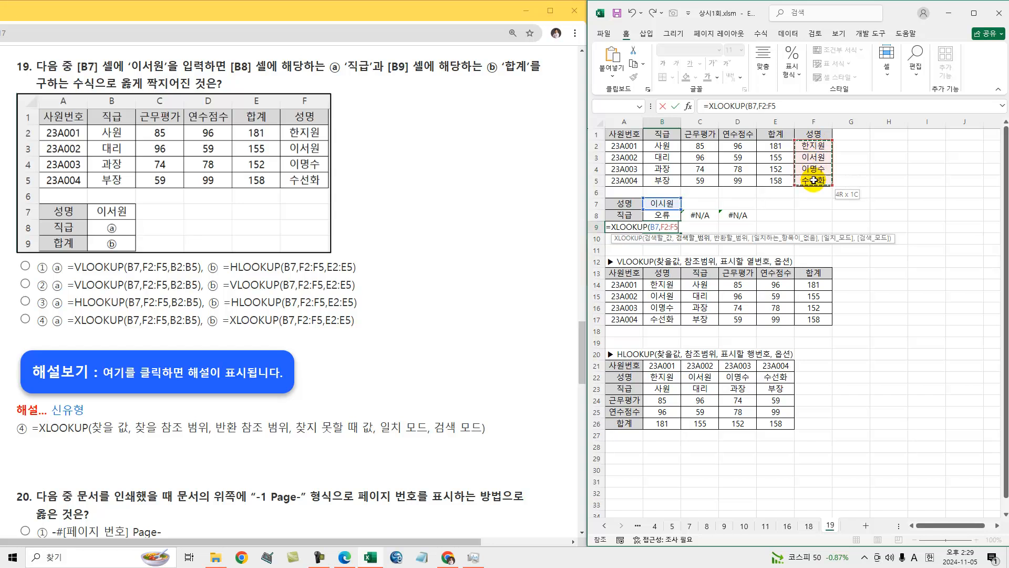
text(,)
drag(776, 146, 769, 180)
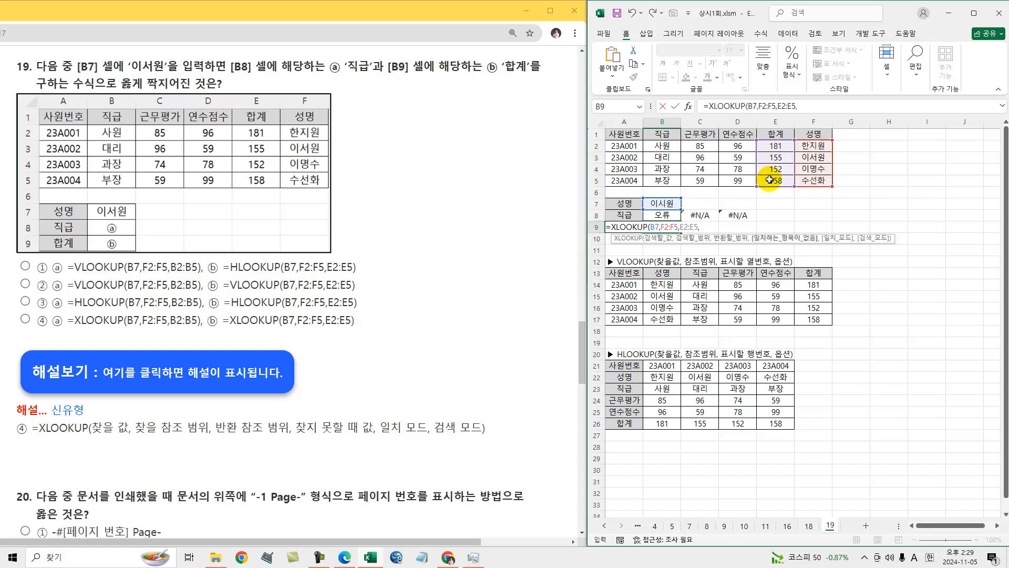
text(,"dhfb)
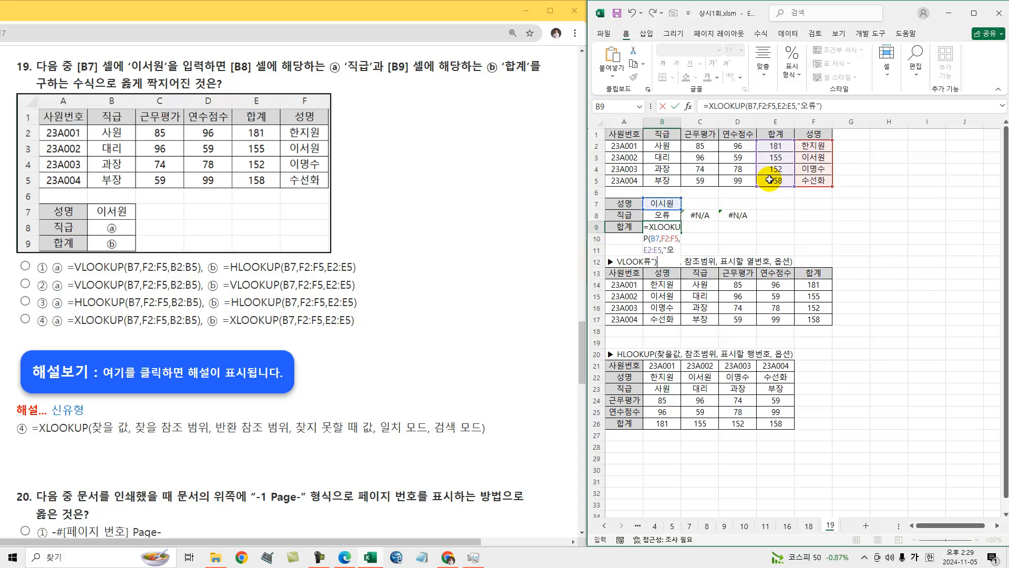
key(Return)
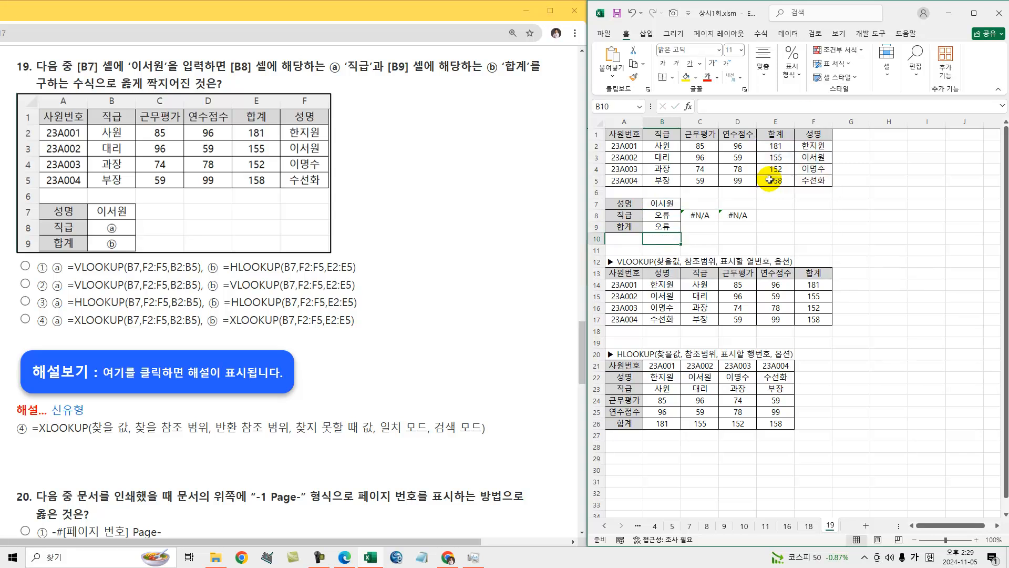
Correct the middle character of the name in B7 to 서 and check the 합계 source cell E3.
click(661, 216)
click(661, 204)
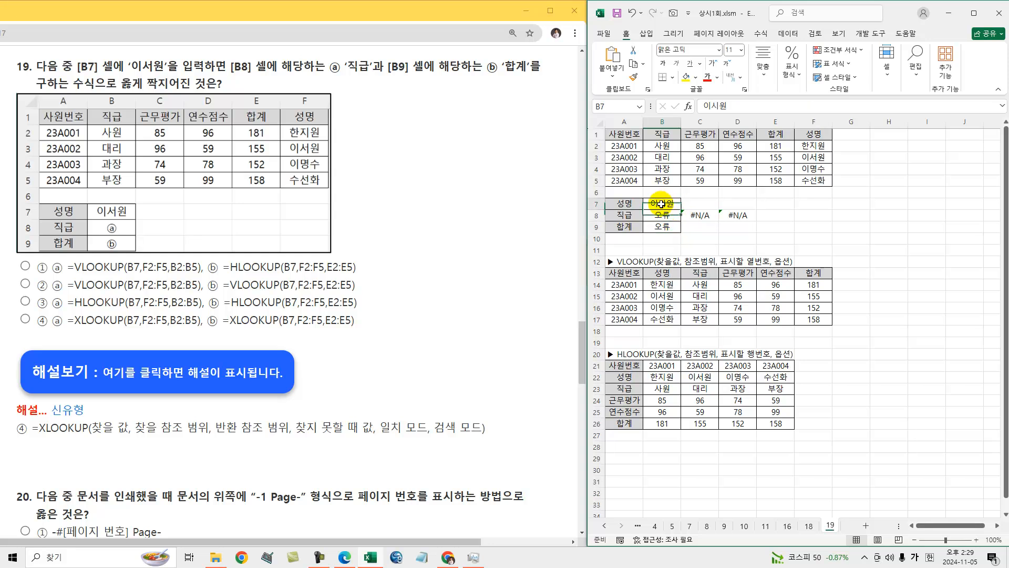
double_click(714, 106)
text(ㅅ)
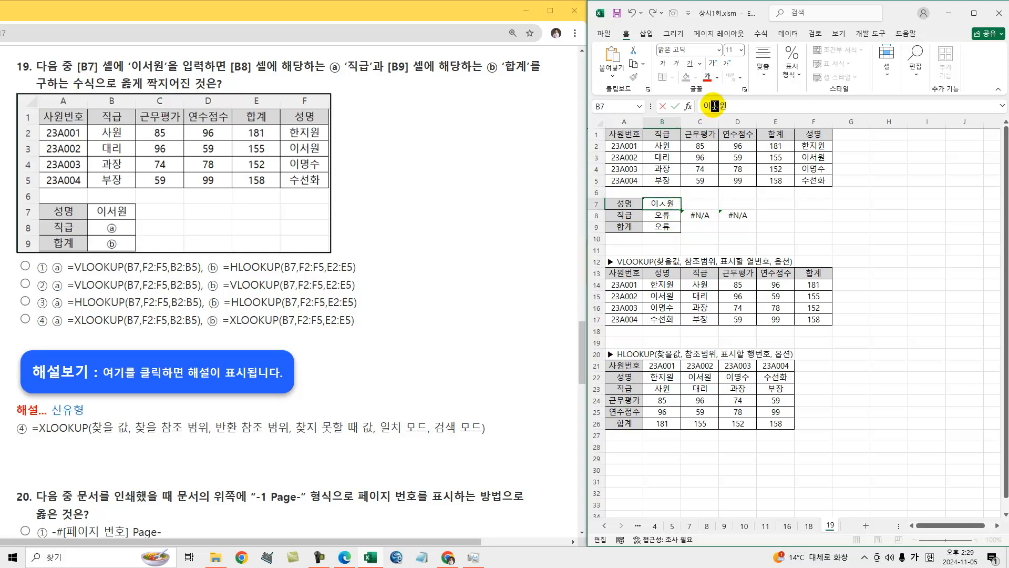
text(ㅓ)
key(Return)
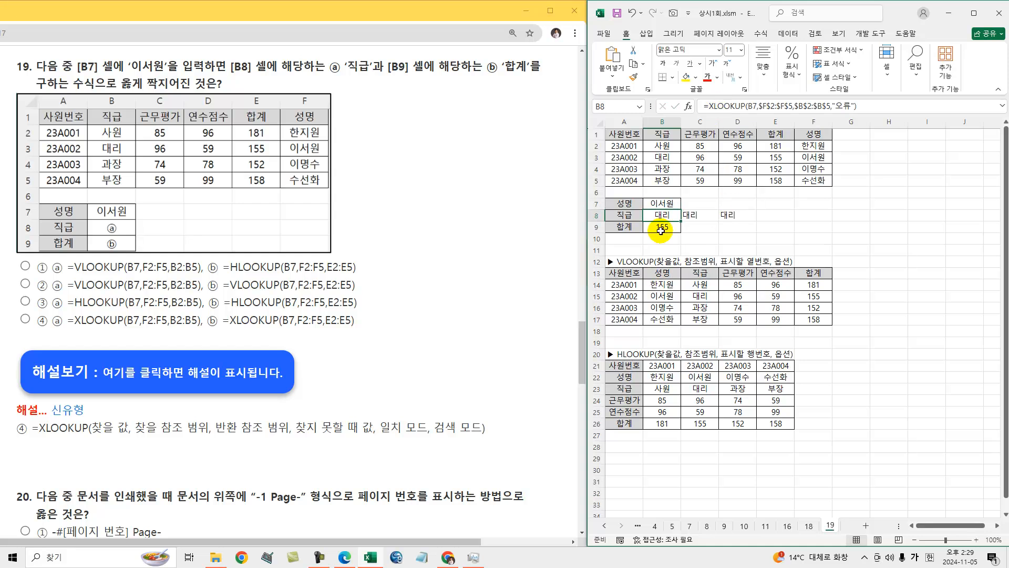
click(778, 161)
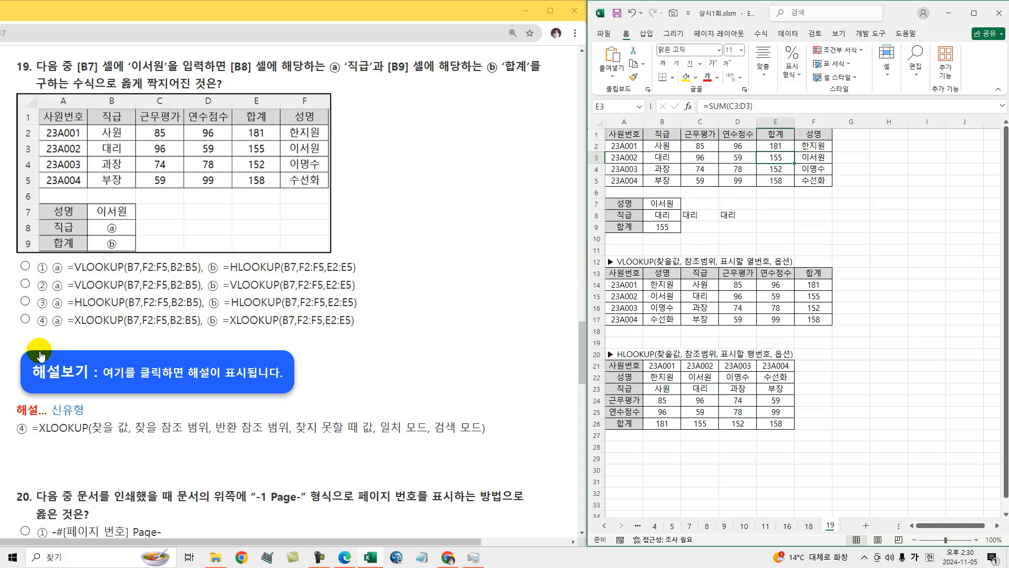
In the browser, mark answer ④ for question 19 and hide its explanation.
click(25, 320)
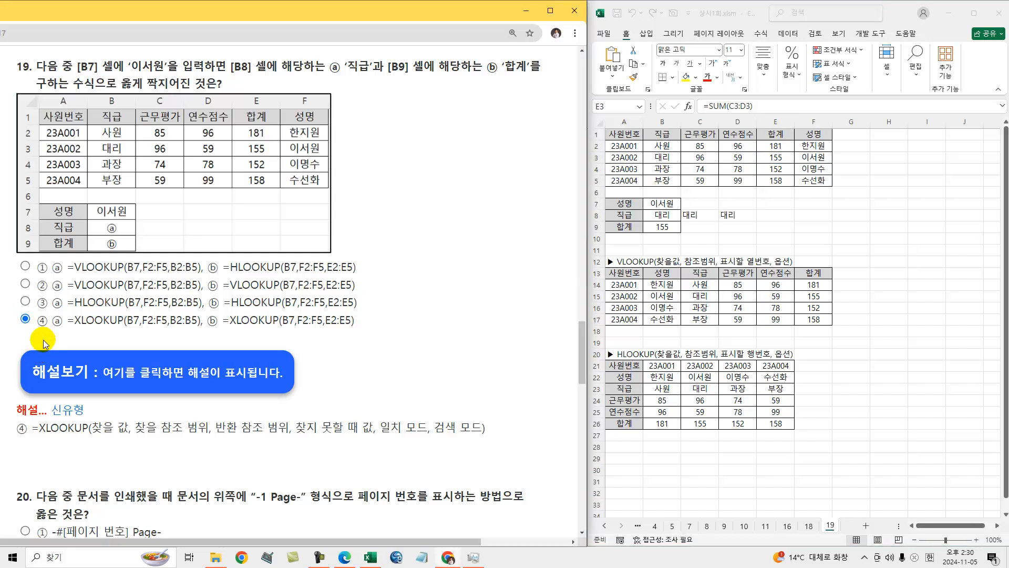
click(115, 385)
scroll(114, 385, down, 2)
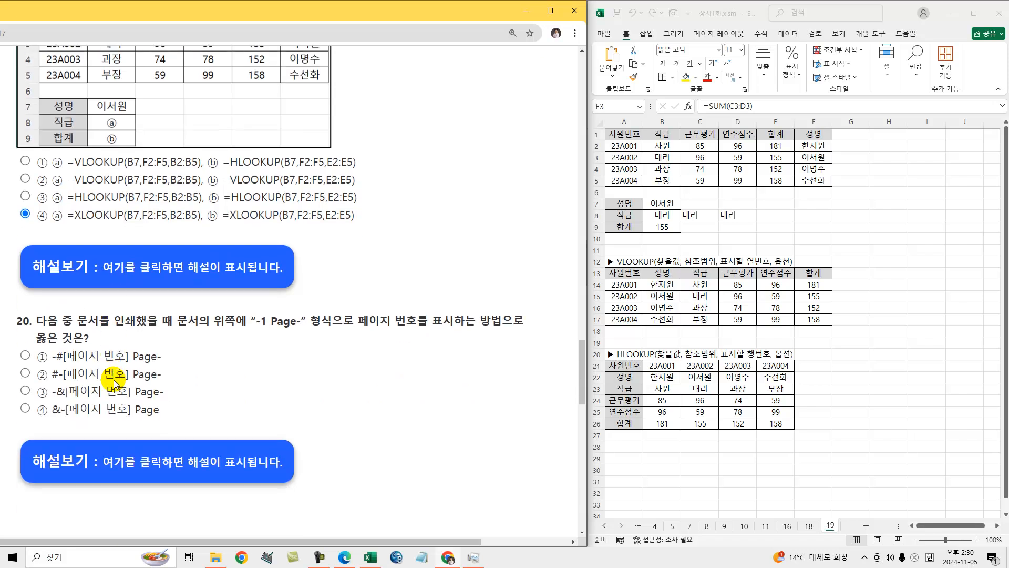
scroll(114, 383, down, 3)
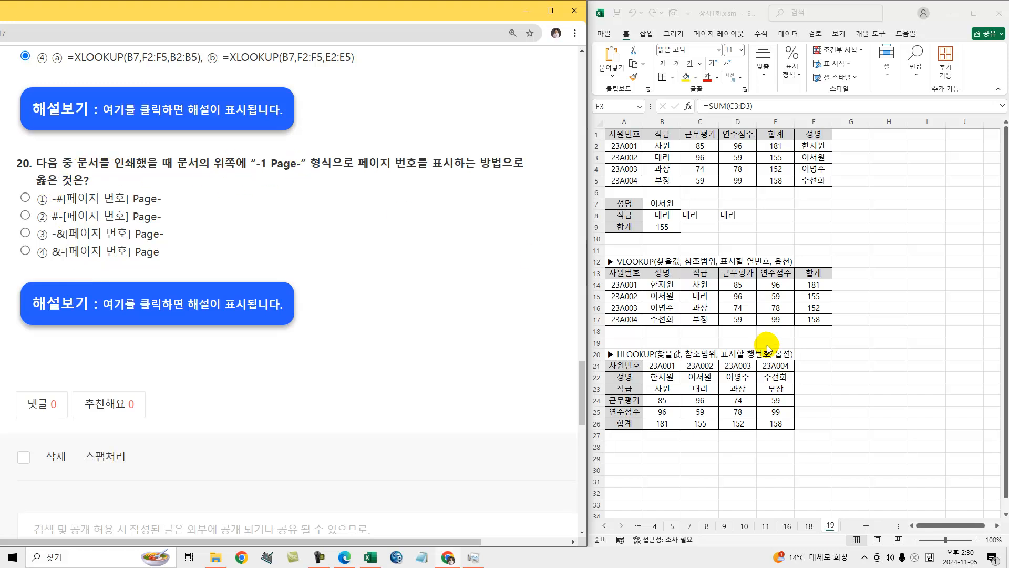
Back in Excel, open the custom header editor from the 머리글/바닥글 settings of 페이지 설정.
click(764, 242)
click(731, 34)
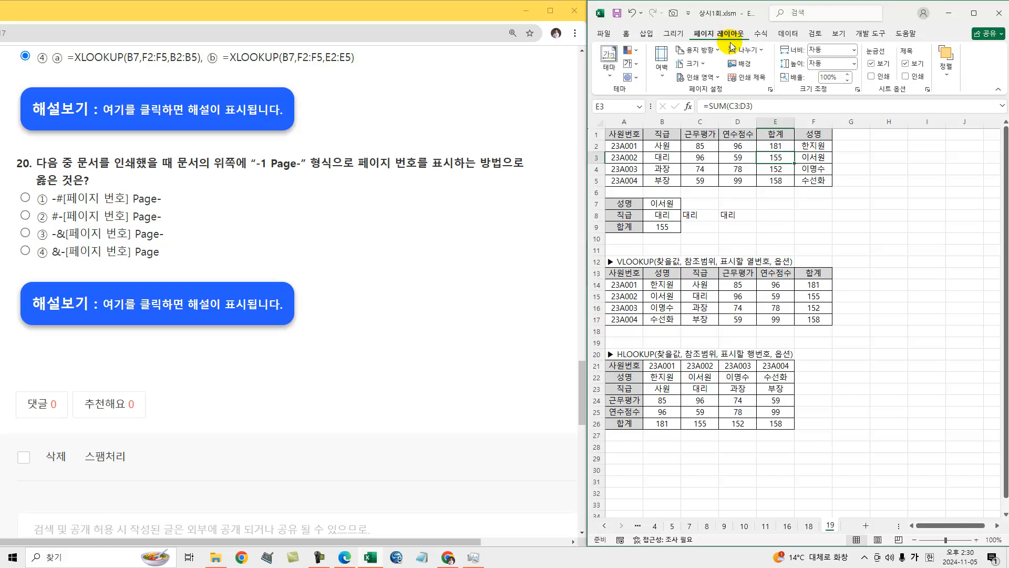
click(771, 89)
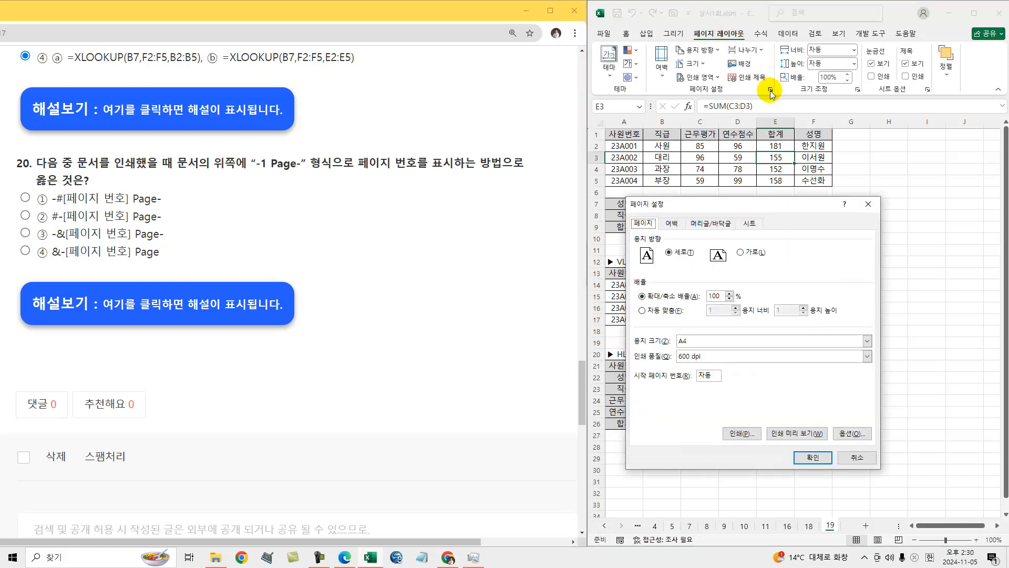
click(707, 225)
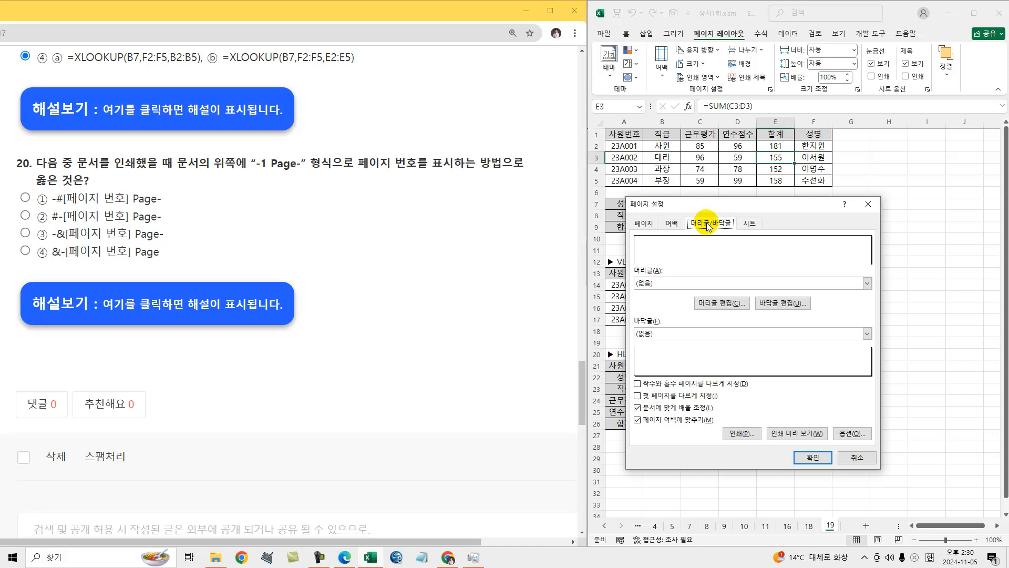
click(749, 224)
click(718, 228)
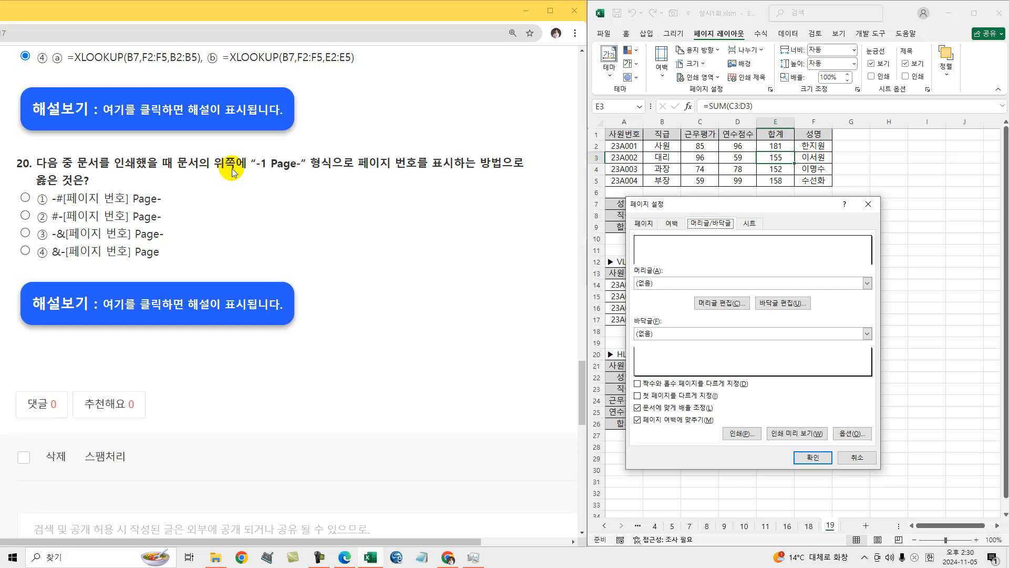
click(722, 303)
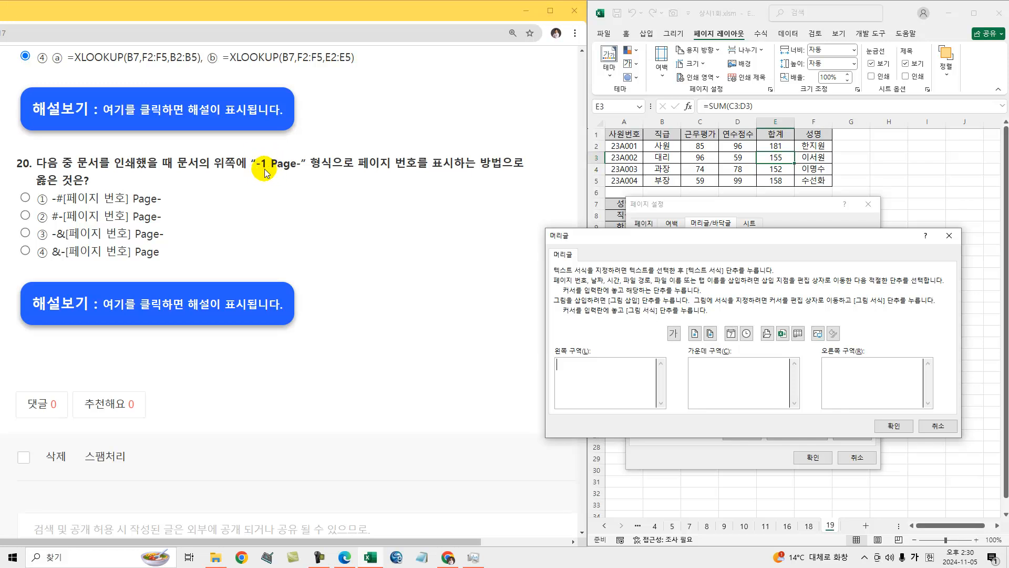
Insert the page number code in the 가운데 구역 of the custom header.
click(708, 382)
click(882, 384)
click(754, 372)
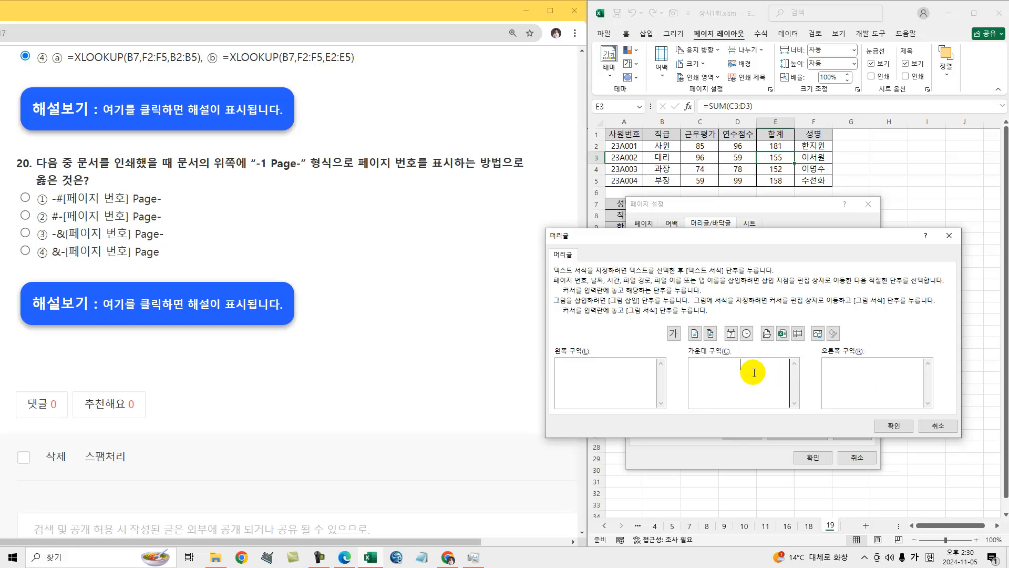
click(694, 334)
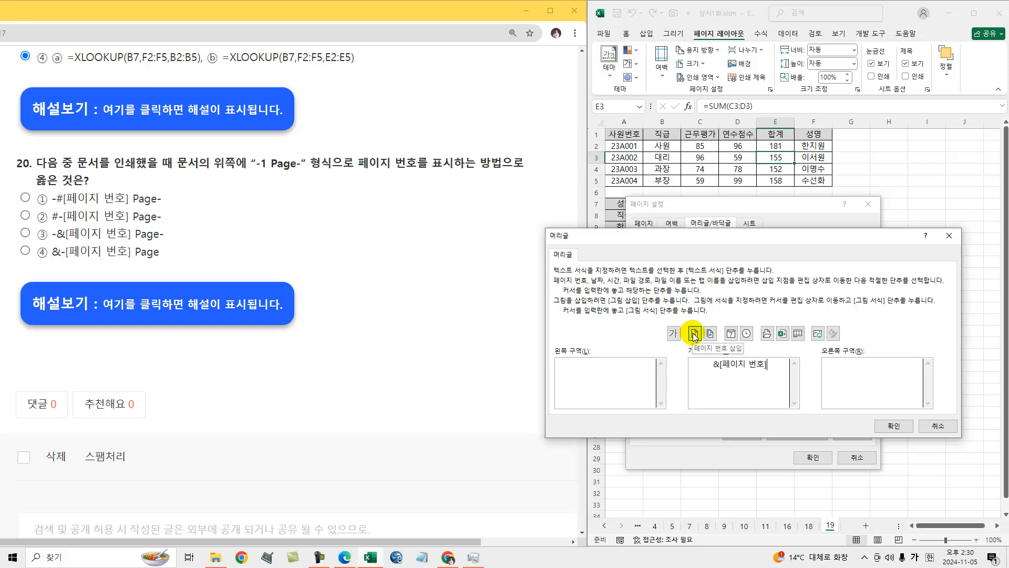
Insert the total page count code in the 오른쪽 구역 of the custom header and select within that section.
click(854, 374)
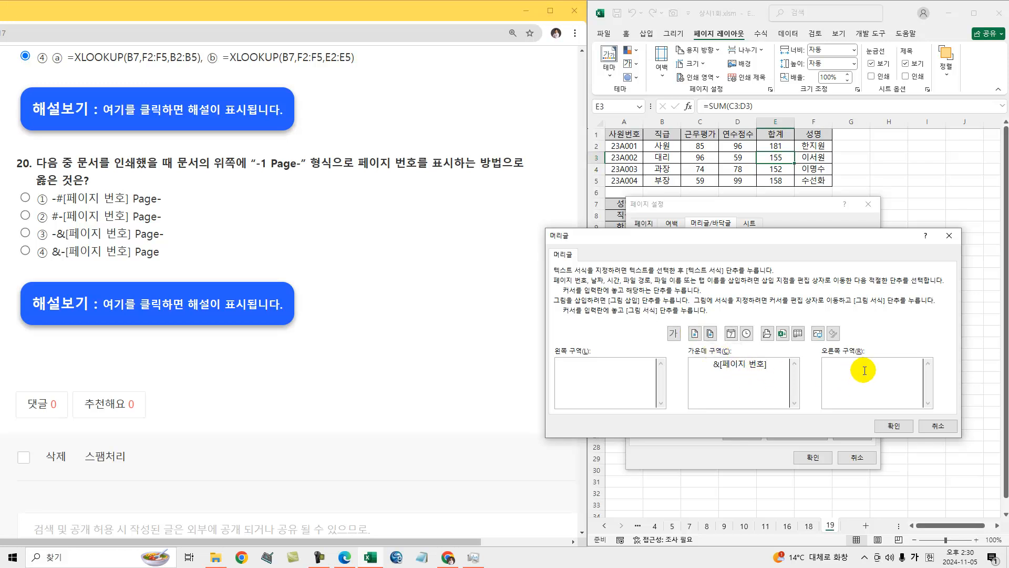
click(711, 335)
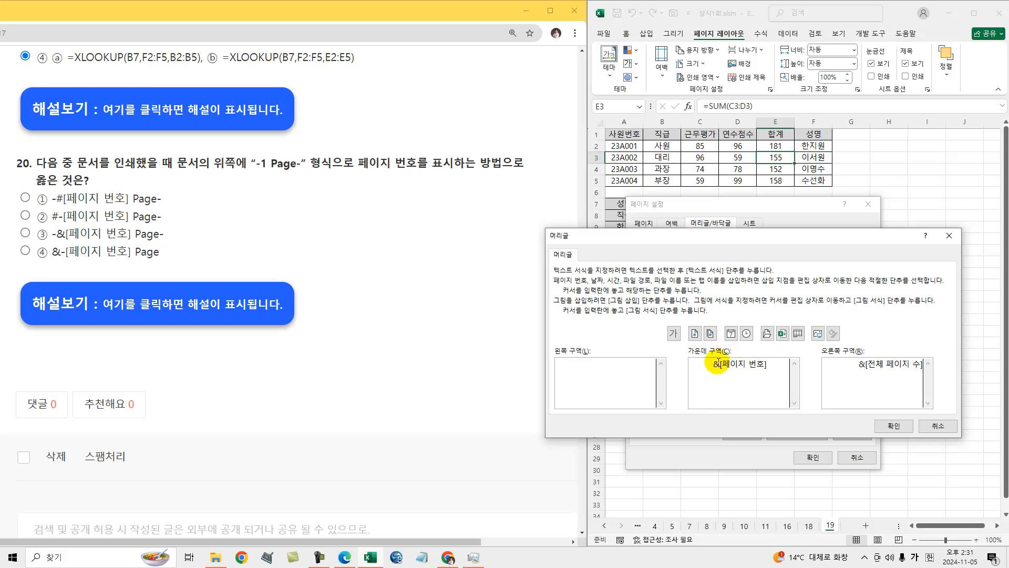
double_click(857, 366)
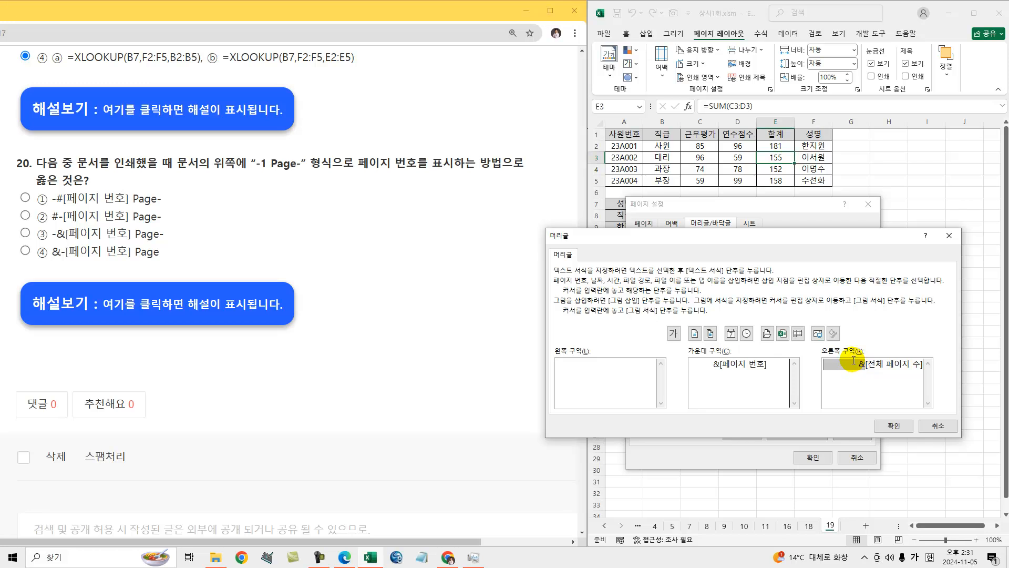
Add a leading hyphen and the trailing text "Page-" so the 가운데 구역 reads "-&[페이지 번호] Page-".
drag(765, 366, 712, 366)
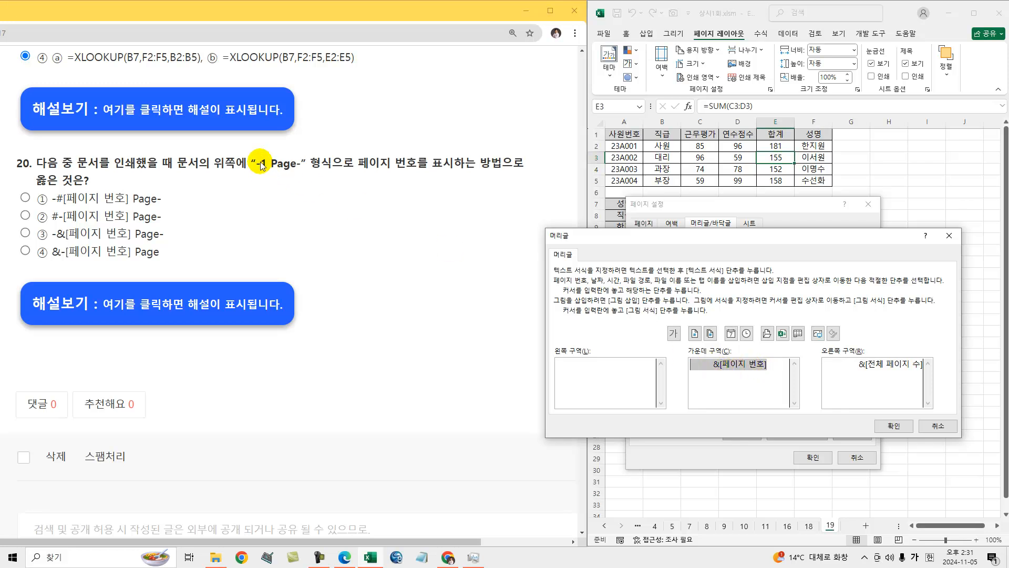
click(713, 367)
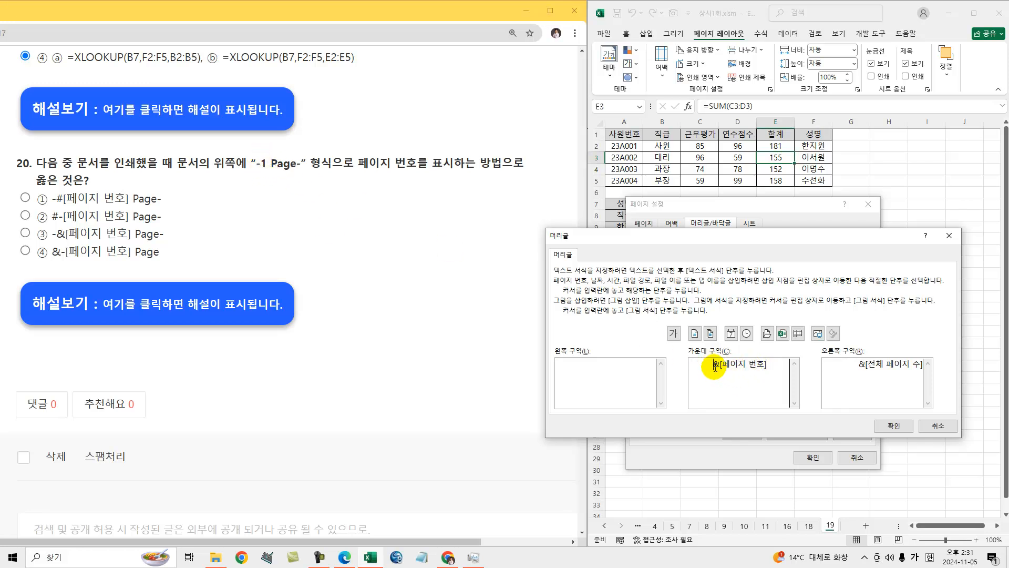
text(-)
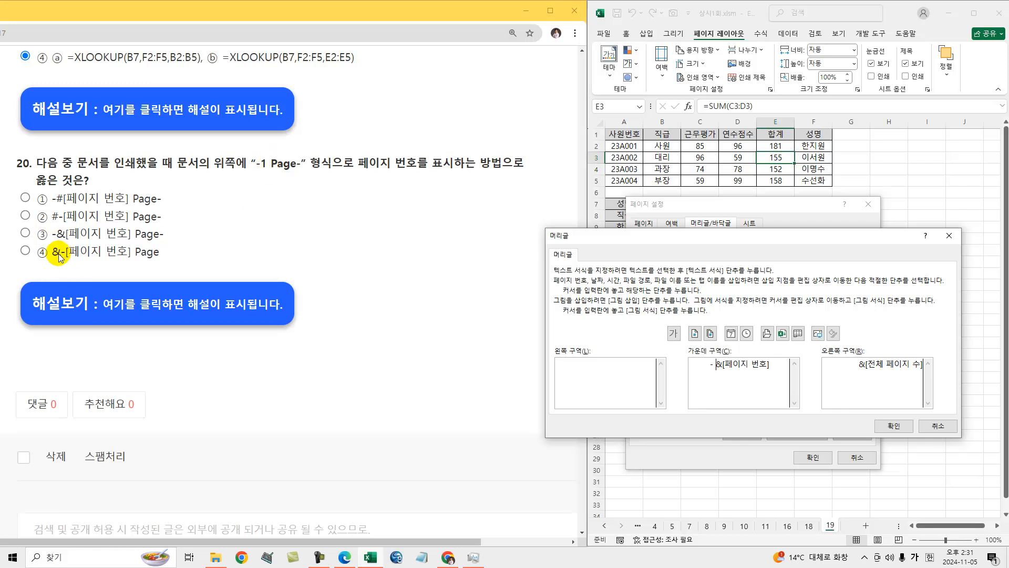
key(BackSpace)
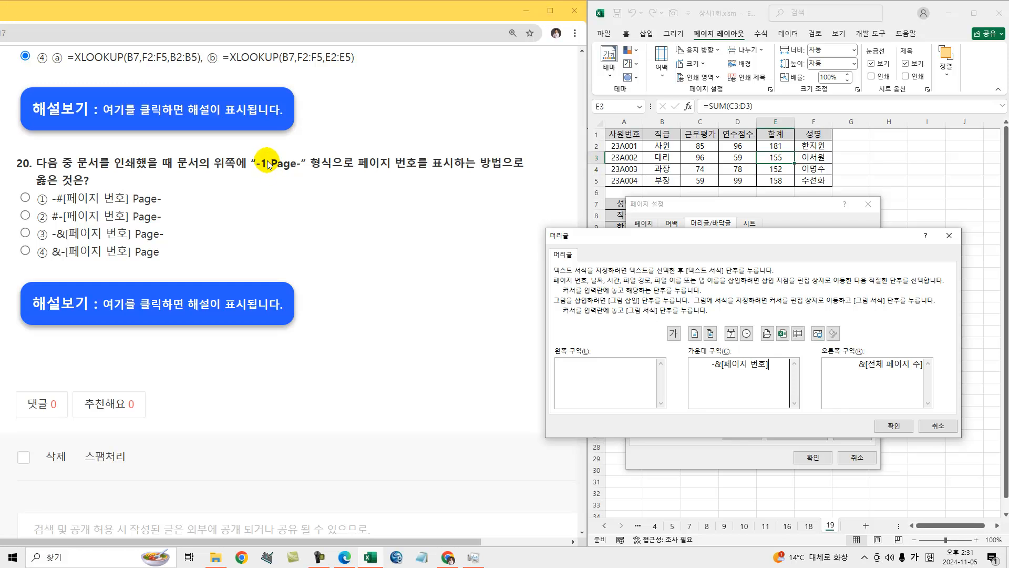
text(page)
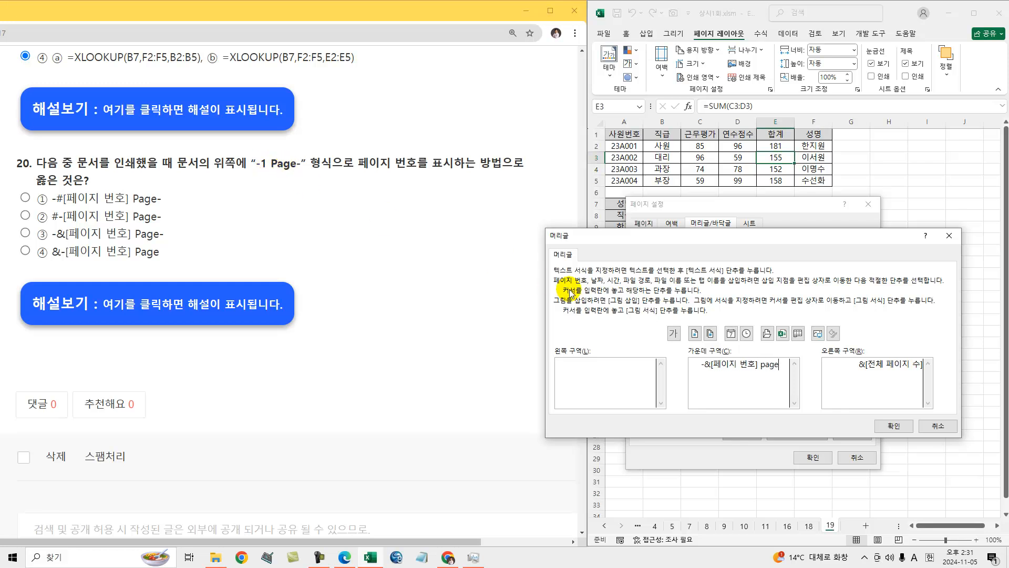
click(763, 364)
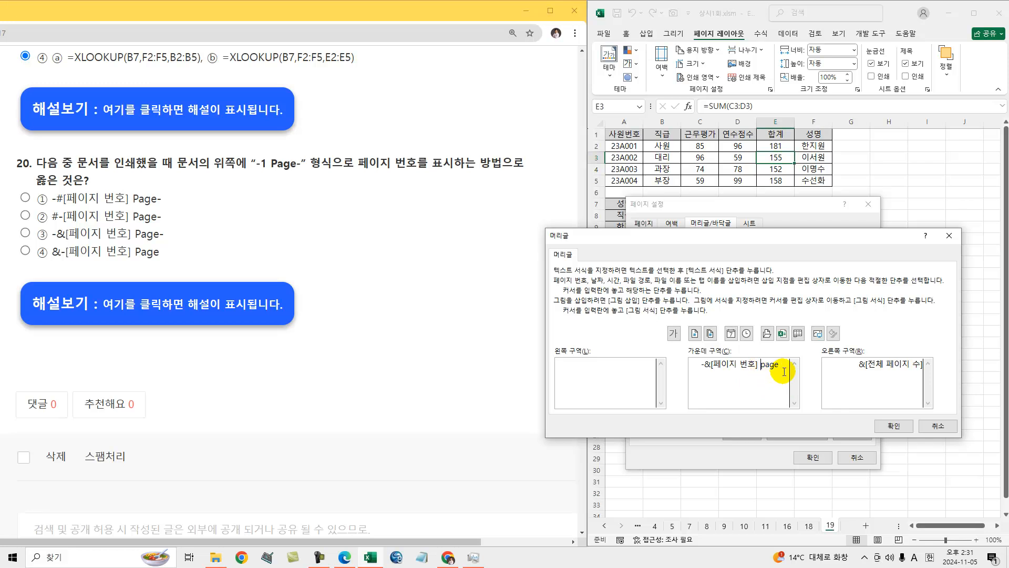
text(P)
key(Delete)
text(-)
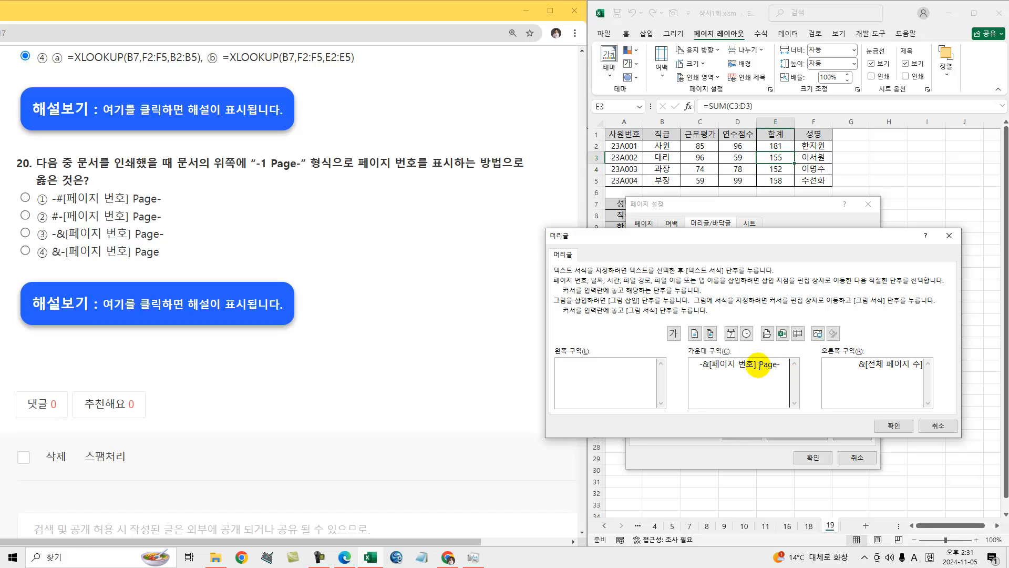
Try joining the 가운데 구역 text with an & operator and quotation marks, as "-"&[페이지 번호] &"Page-".
click(758, 364)
text(&")
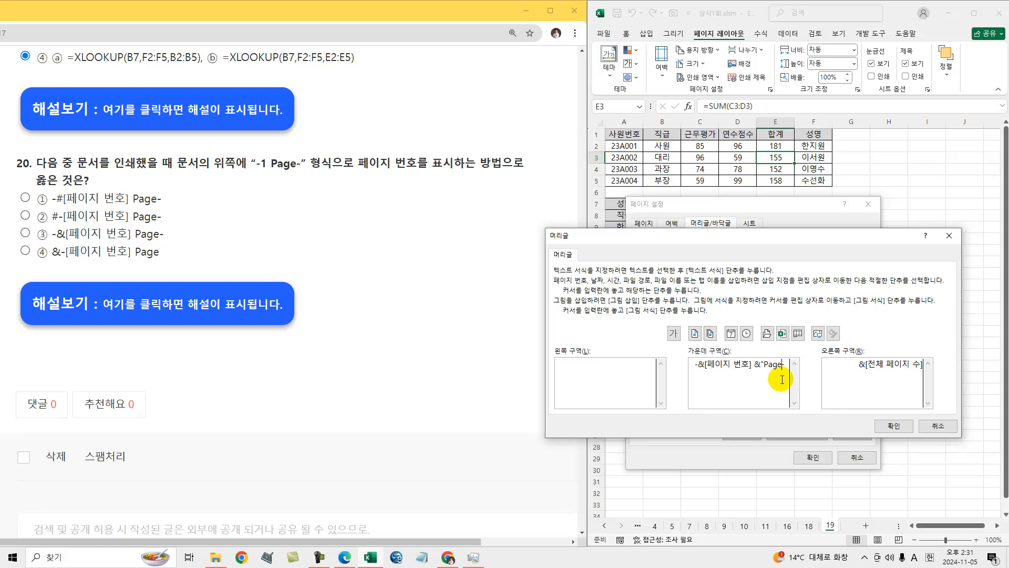
click(782, 380)
text(")
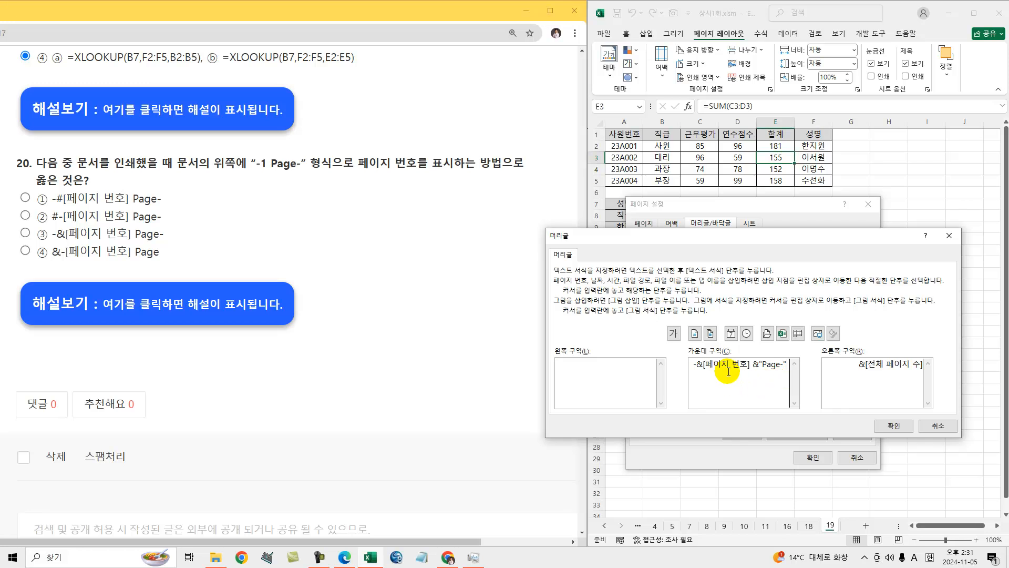
click(697, 365)
text("-")
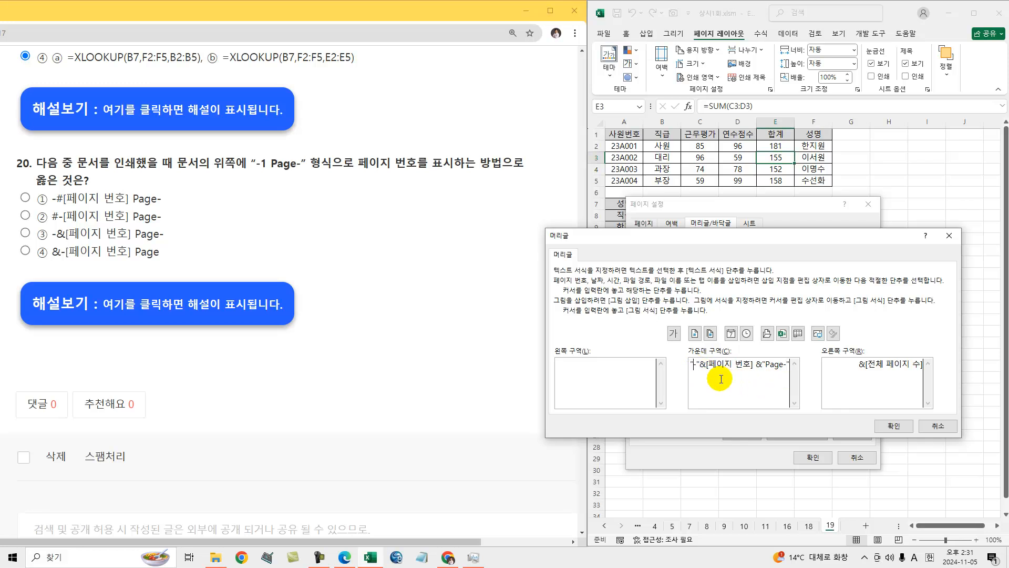
Restore the 가운데 구역 to "-&[페이지 번호] Page-" without the extra & and quotation marks, and clear the 오른쪽 구역.
key(ctrl+z)
key(Delete)
key(Delete)
drag(872, 371, 972, 365)
key(Delete)
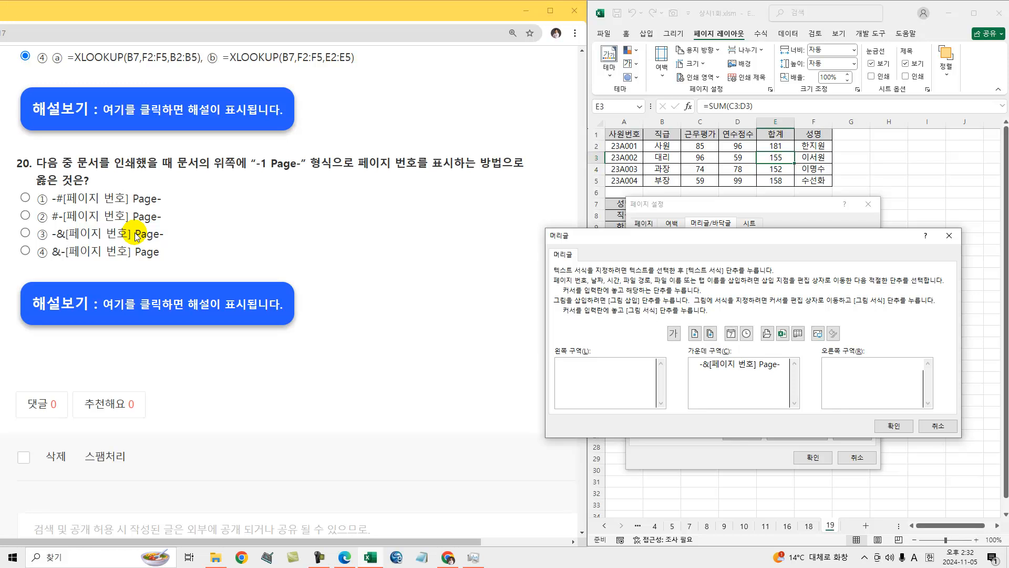
In the browser, show the explanation for question 20.
click(119, 297)
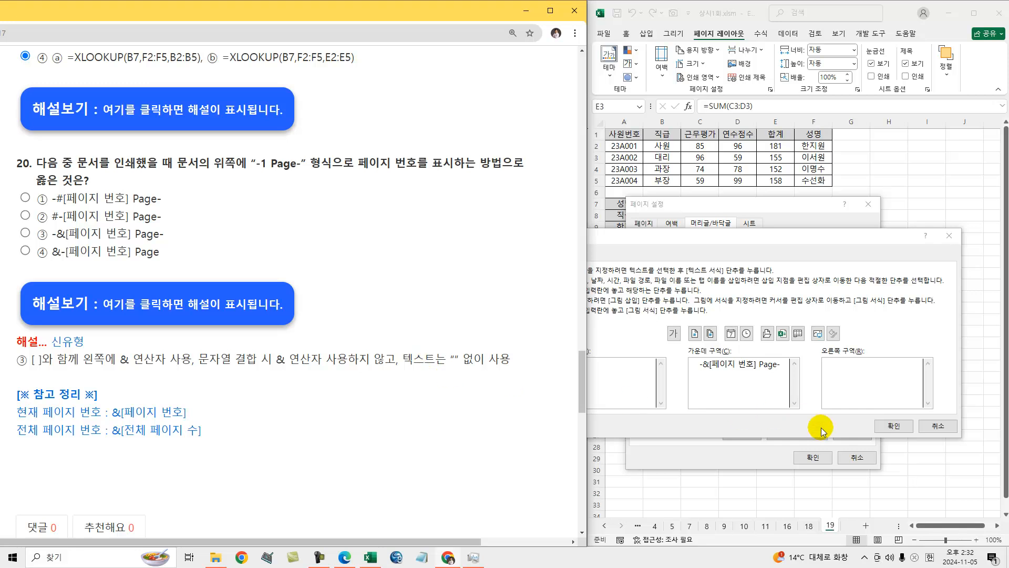
Back in Excel, apply the custom header and check it in an enlarged print preview before returning to the sheet.
click(894, 425)
click(796, 433)
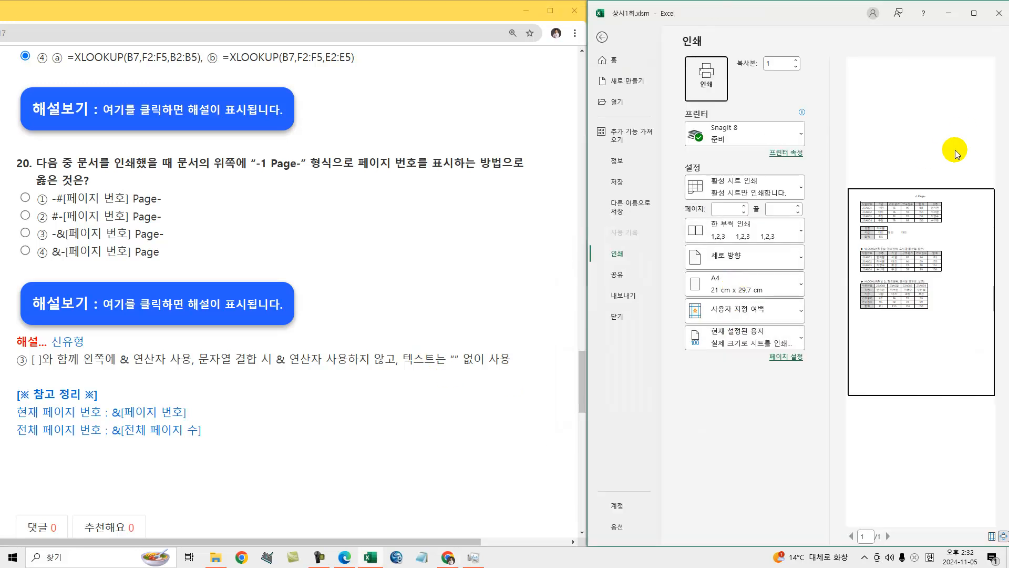
click(972, 14)
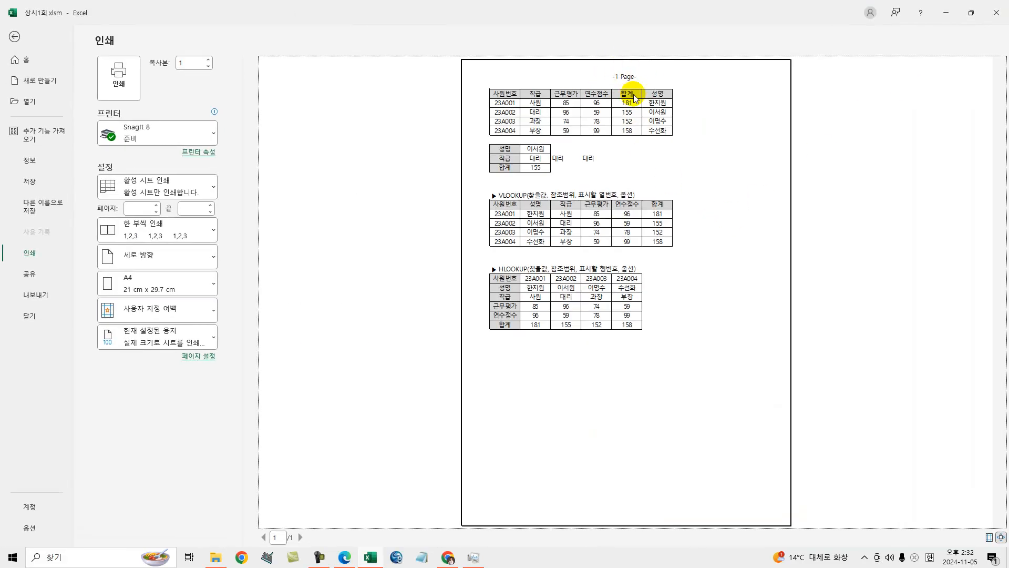
click(972, 15)
click(603, 34)
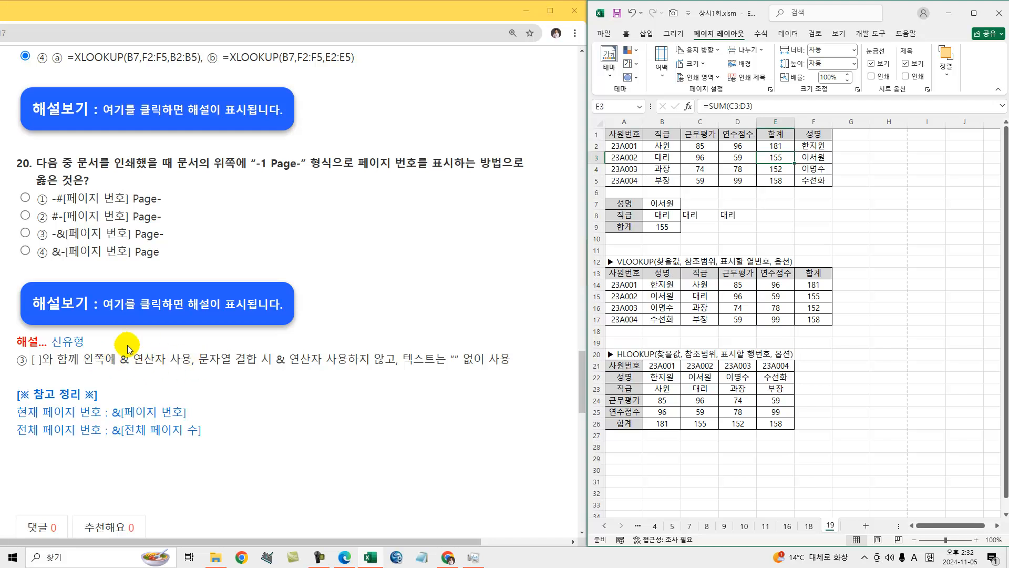
In the browser, mark answer ③ for question 20.
click(25, 233)
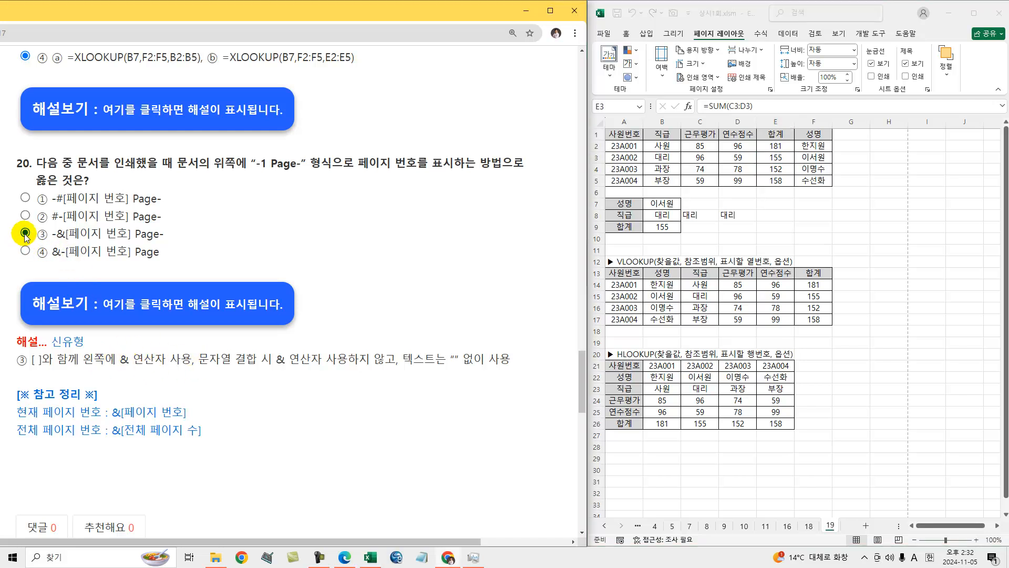